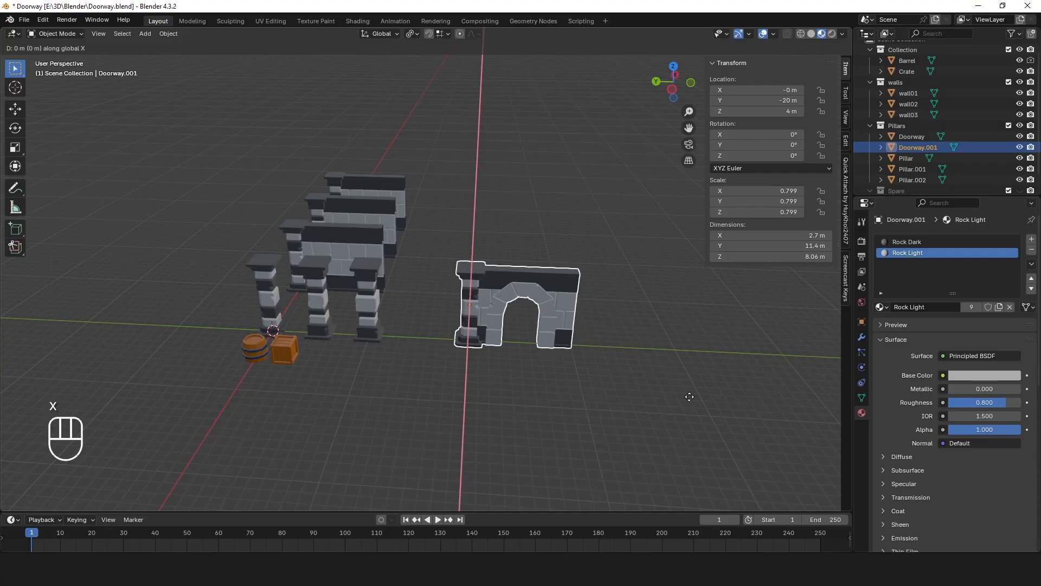
# Place the doorway duplicate -10 m along X and move it a further -10 m along X
pyautogui.write('10')
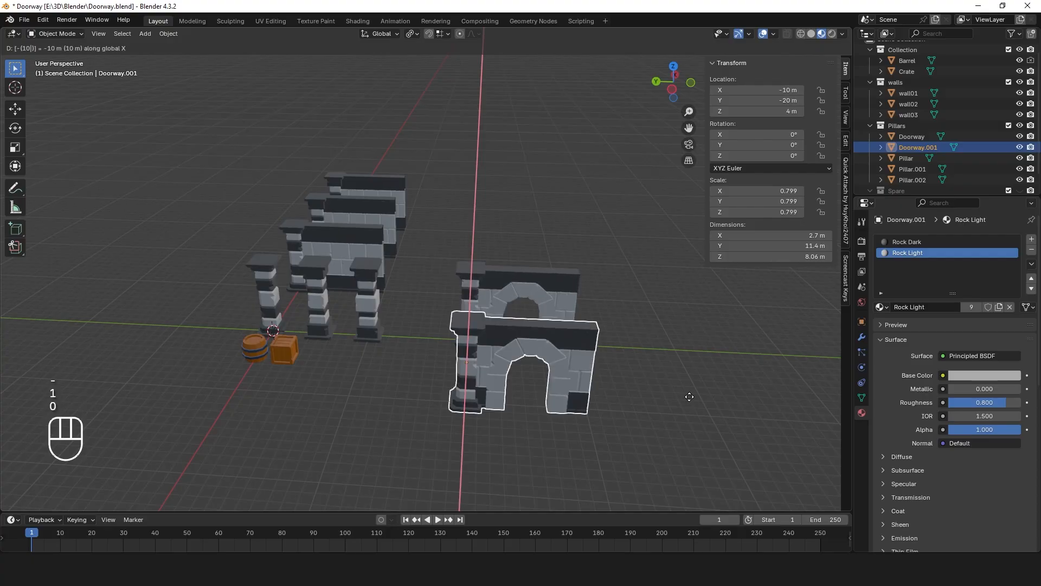
pyautogui.press('Return')
pyautogui.moveTo(666, 384); pyautogui.dragTo(661, 284, button='middle')
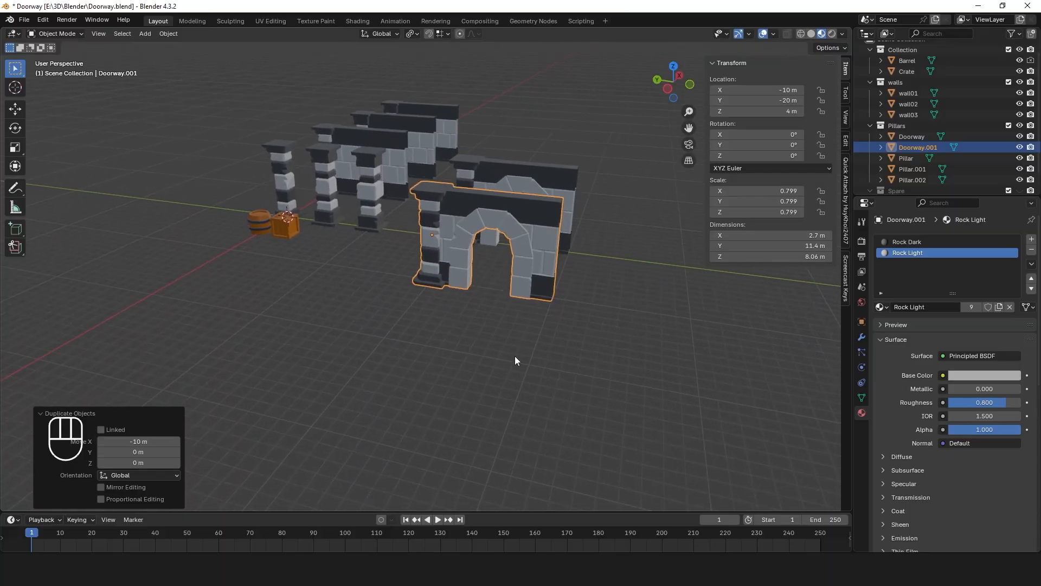
pyautogui.press('g')
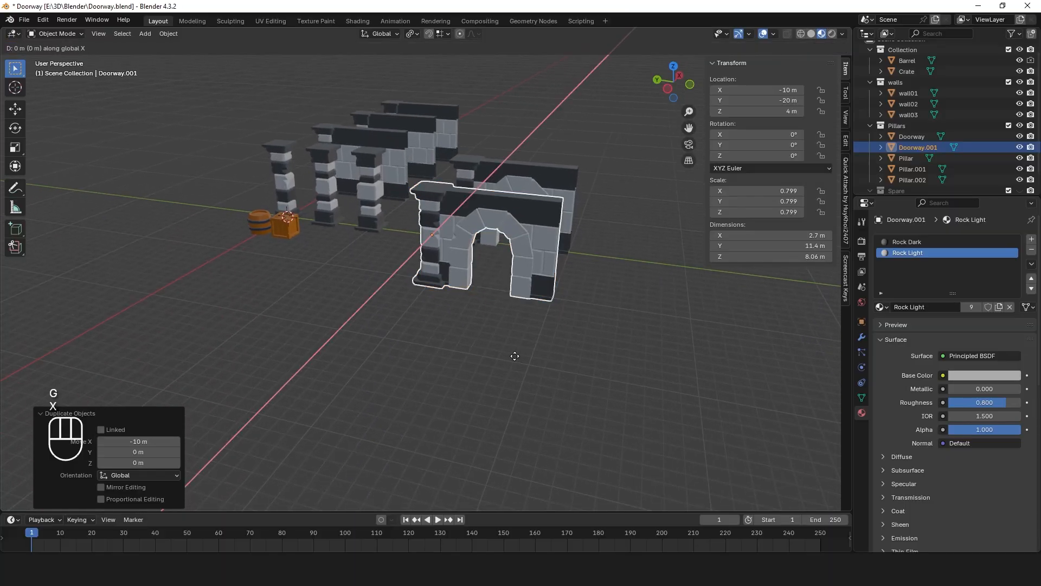
pyautogui.press('x')
pyautogui.press('-')
pyautogui.press('1')
pyautogui.press('0')
pyautogui.press('Return')
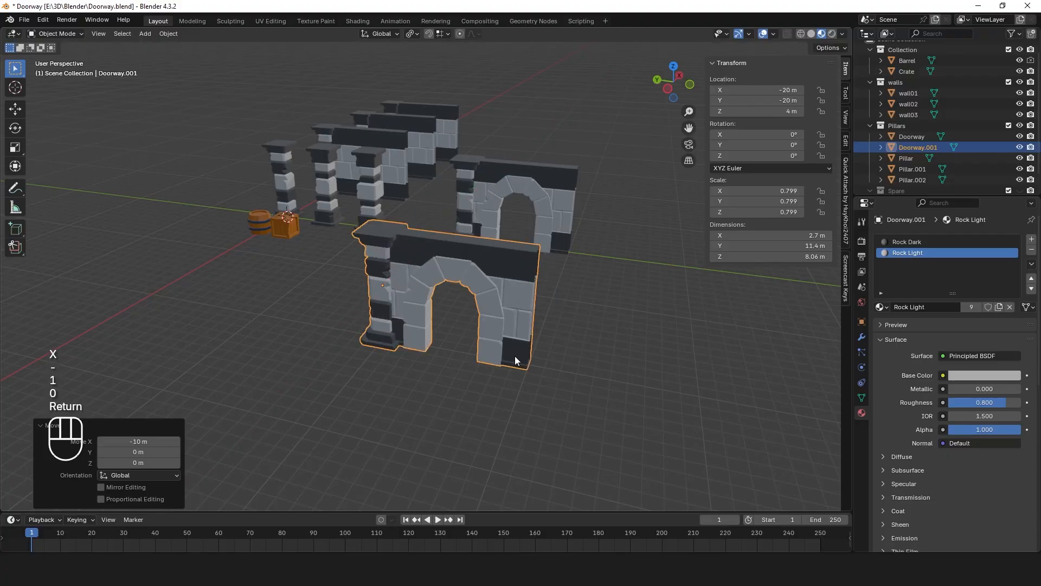
# Duplicate wall01, offsetting the copy -40 m along the global X axis
pyautogui.scroll(-4, 515, 355)
pyautogui.moveTo(566, 340); pyautogui.dragTo(538, 334, button='middle')
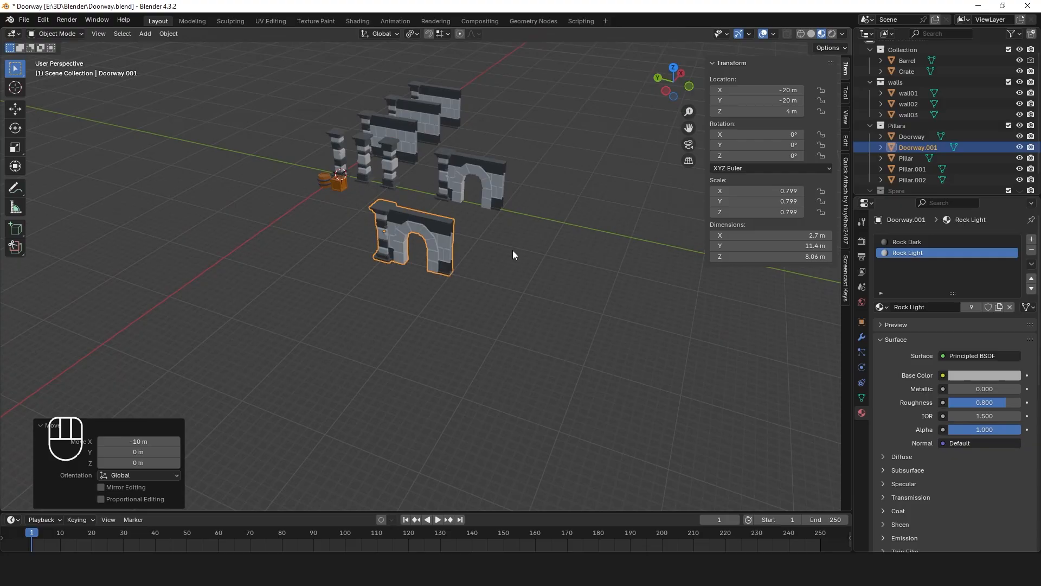
pyautogui.click(444, 36)
pyautogui.click(409, 141)
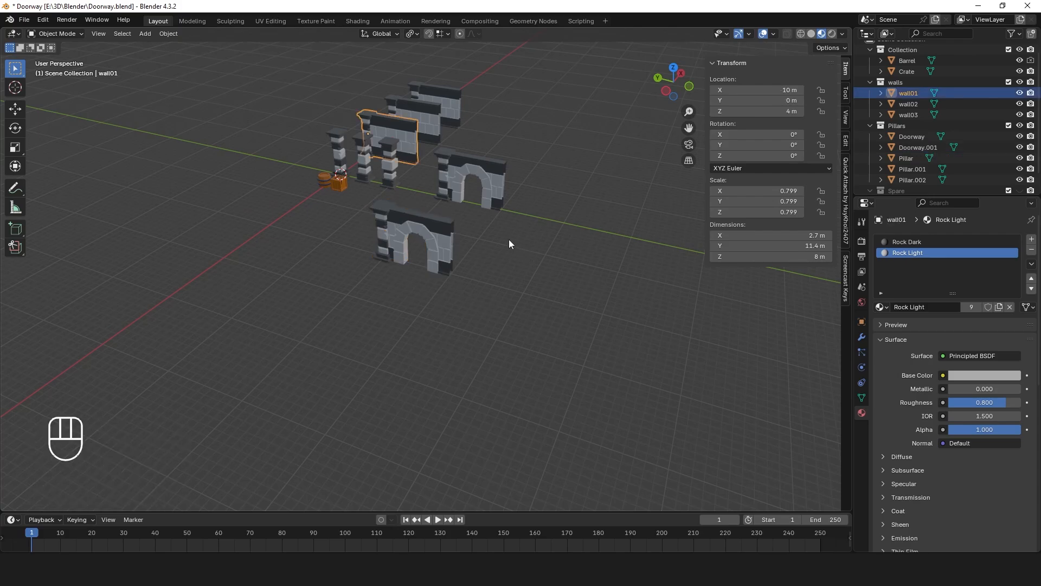
pyautogui.hotkey('shift', 'd')
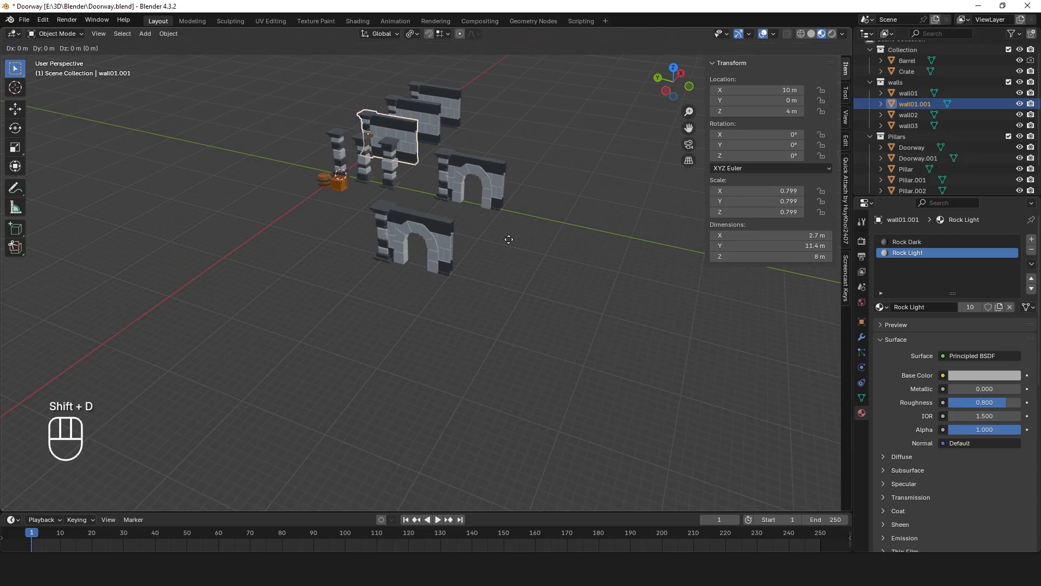
pyautogui.press('x')
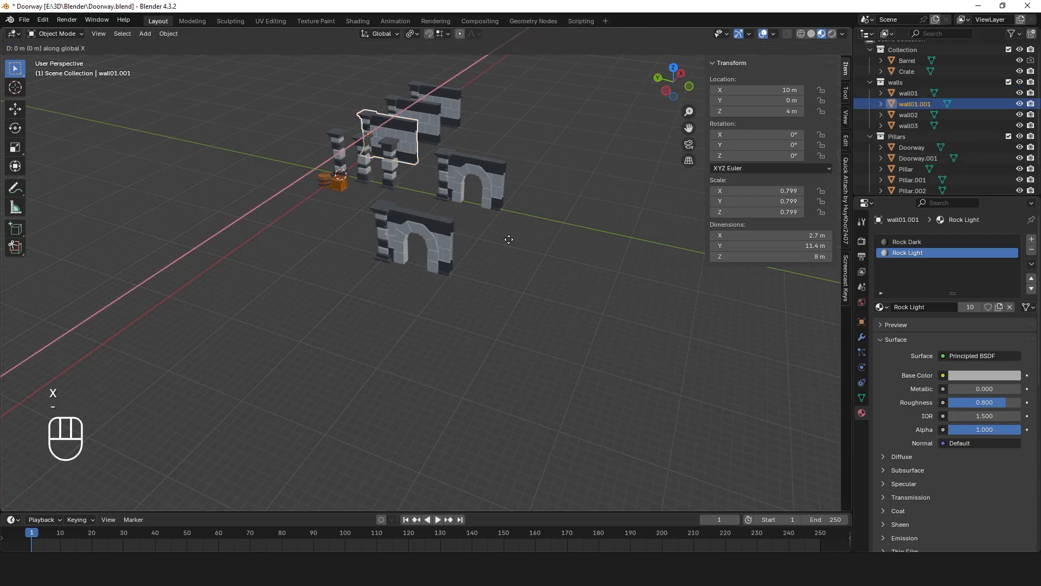
pyautogui.write('40')
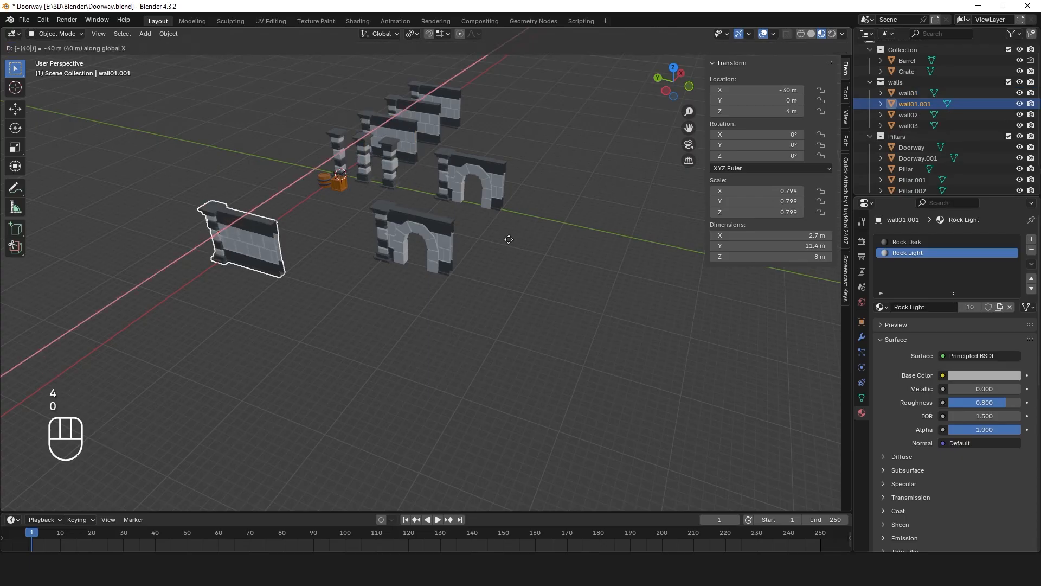
pyautogui.press('Return')
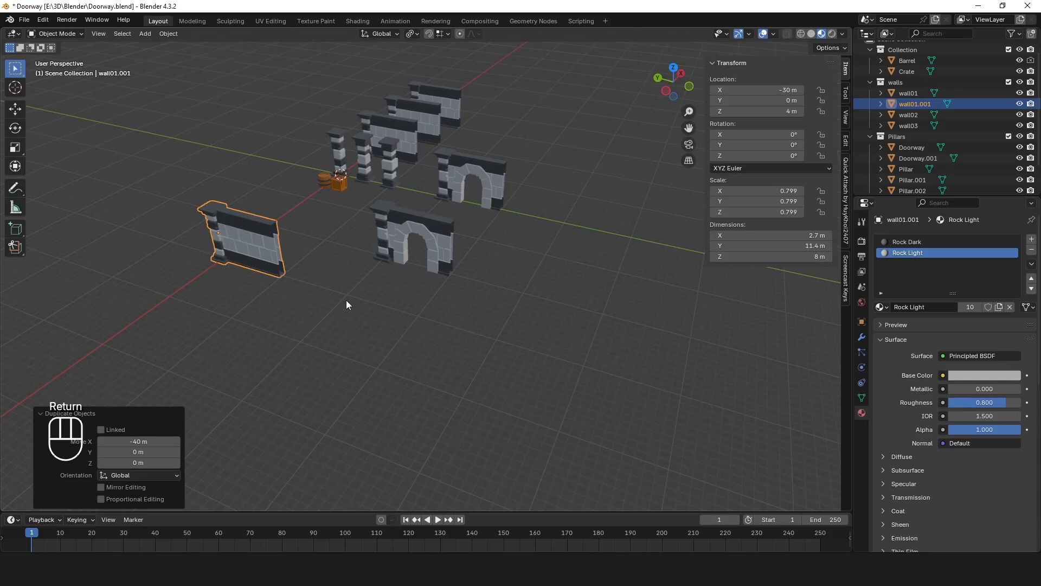
# Try to move the wall copy freehand in the horizontal plane beside the new doorway, and undo the move
pyautogui.press('g')
pyautogui.hotkey('shift', 'z')
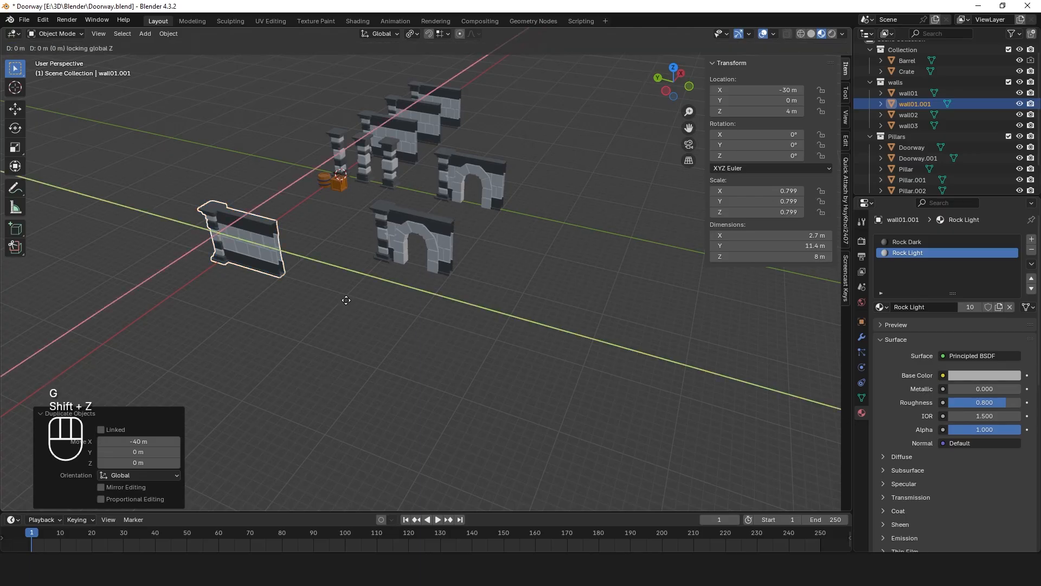
pyautogui.click(580, 320)
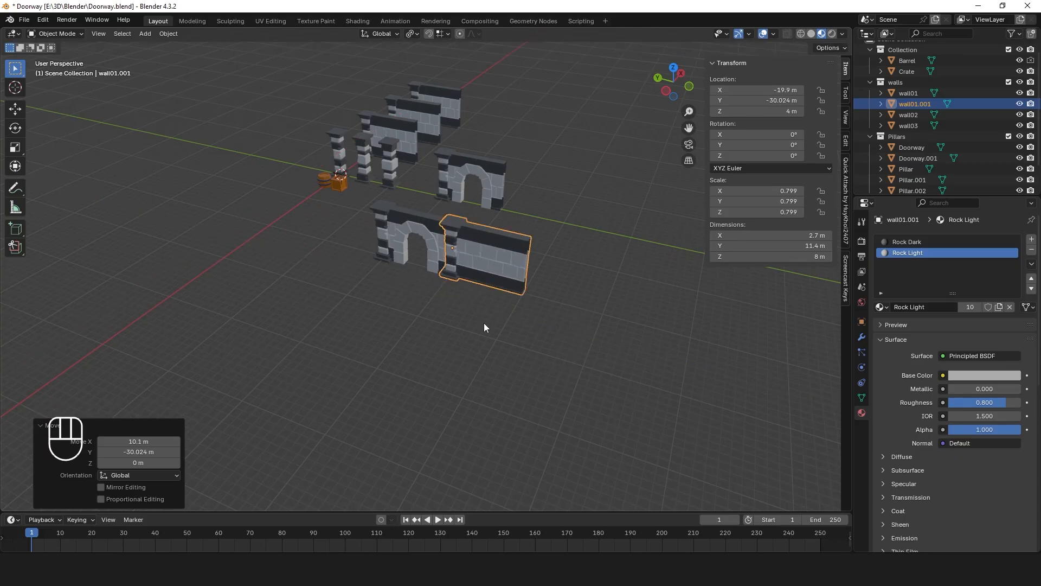
pyautogui.moveTo(484, 323); pyautogui.dragTo(518, 332, button='middle')
pyautogui.hotkey('ctrl', 'z')
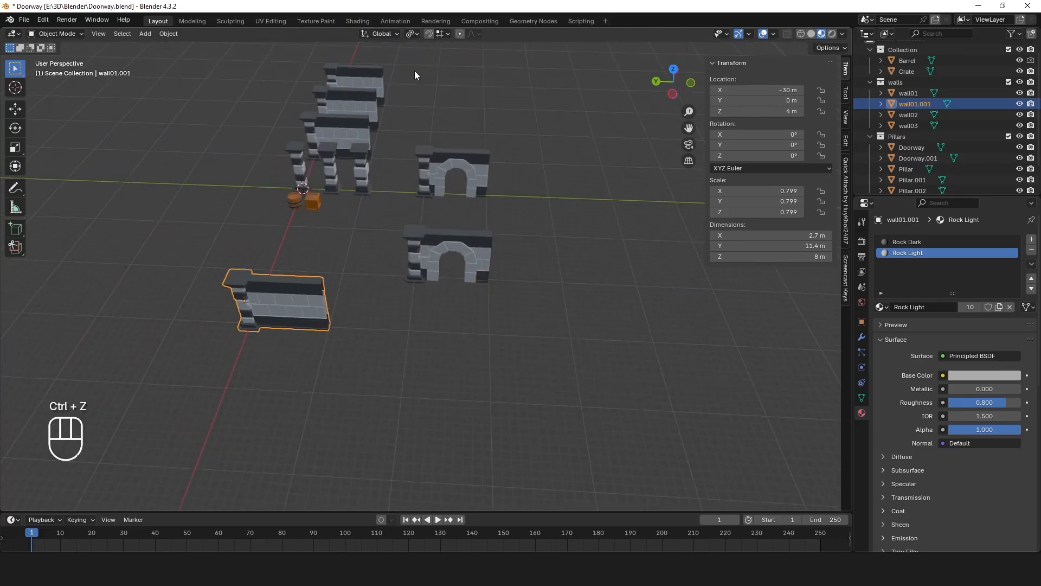
# Enable snapping and move the wall copy 10 m in X and -30 m in Y, keeping its height, beside the new doorway
pyautogui.click(428, 34)
pyautogui.press('g')
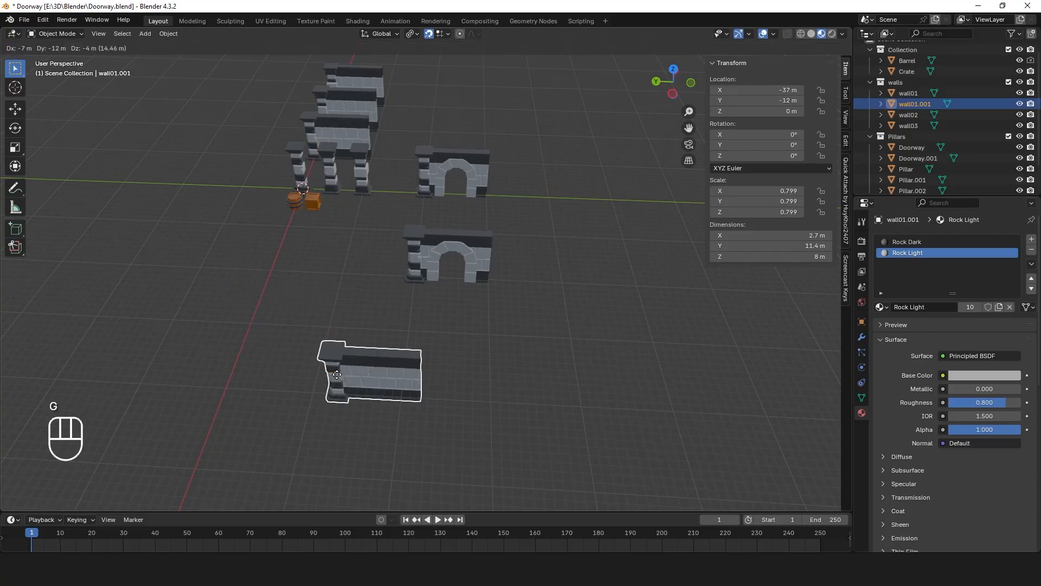
pyautogui.hotkey('shift', 'z')
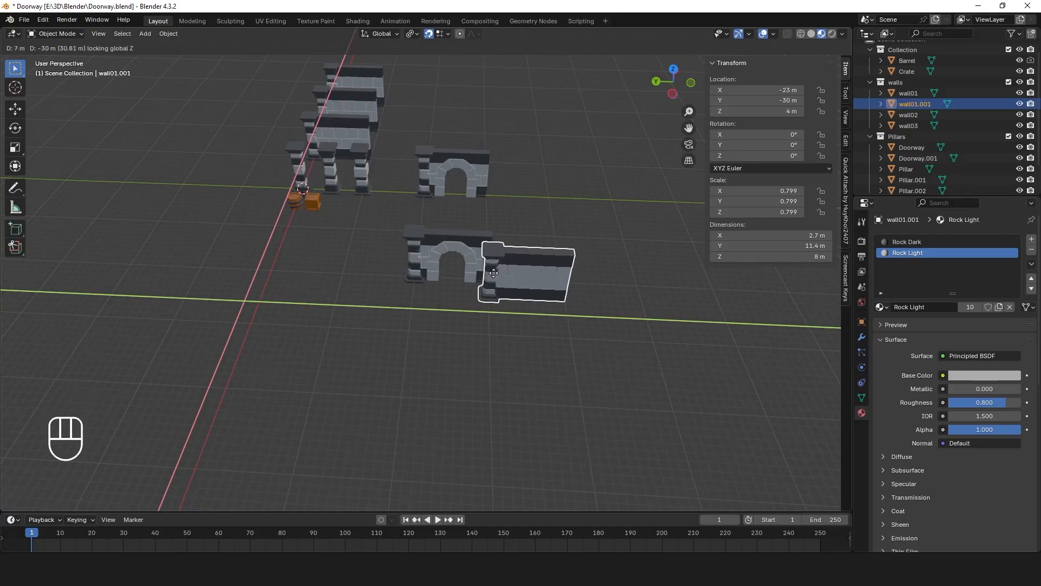
pyautogui.click(493, 258)
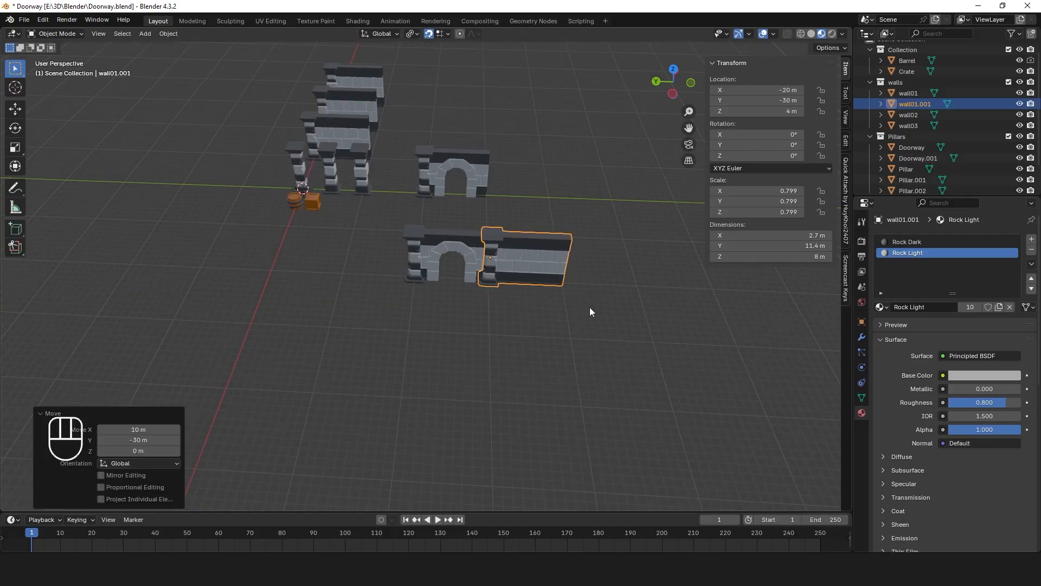
# Duplicate the wall beside the doorway -10 m along the Y axis to extend the row
pyautogui.keyDown('shift'); pyautogui.moveTo(590, 307); pyautogui.dragTo(523, 308, button='middle'); pyautogui.keyUp('shift')
pyautogui.scroll(4, 498, 312)
pyautogui.scroll(-3, 522, 310)
pyautogui.click(502, 253)
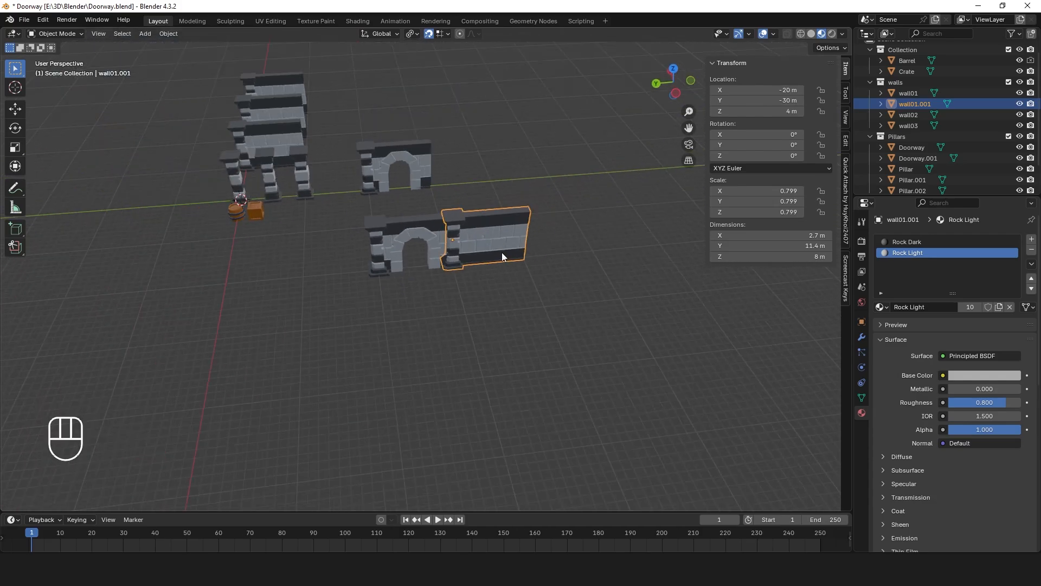
pyautogui.hotkey('shift', 'd')
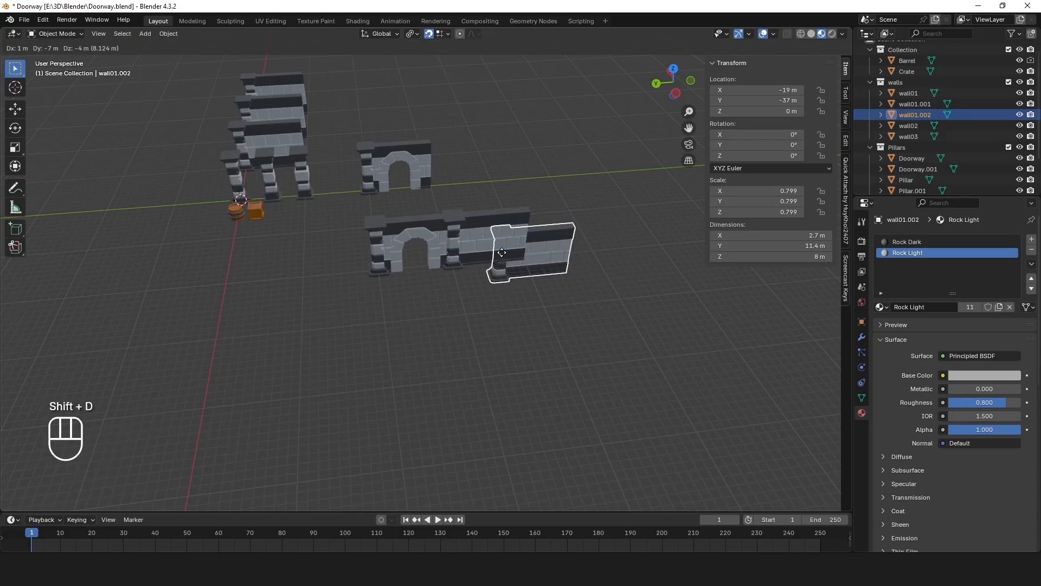
pyautogui.write('y-10')
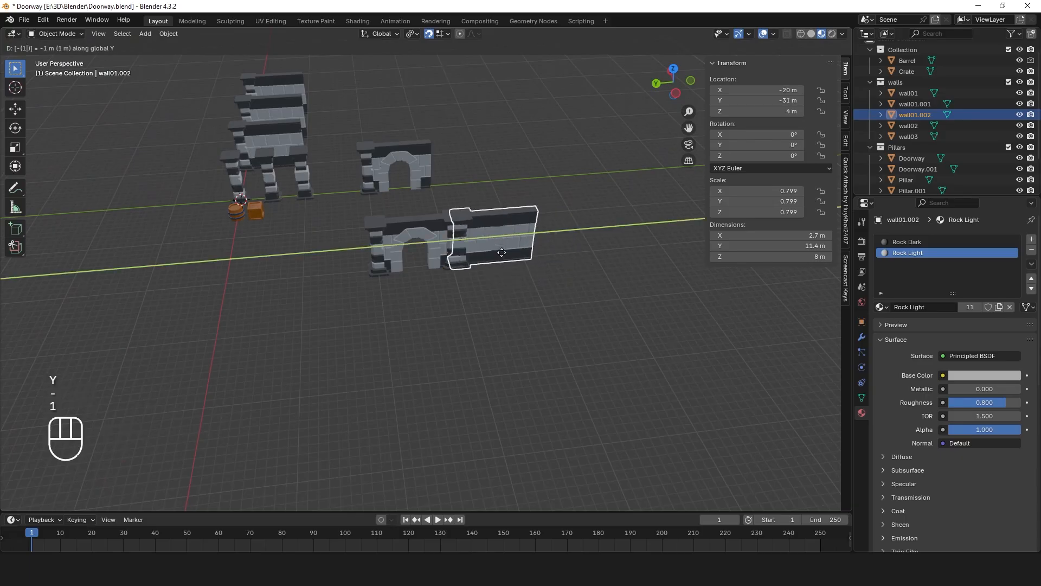
pyautogui.press('Return')
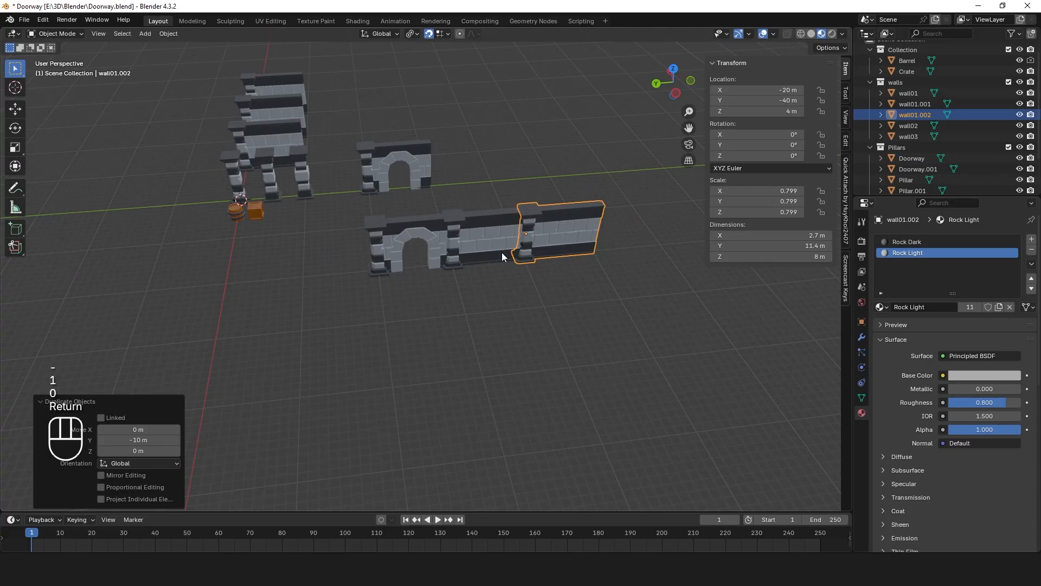
# Rotate the newest wall -90° about the Z axis to turn the corner
pyautogui.write('r')
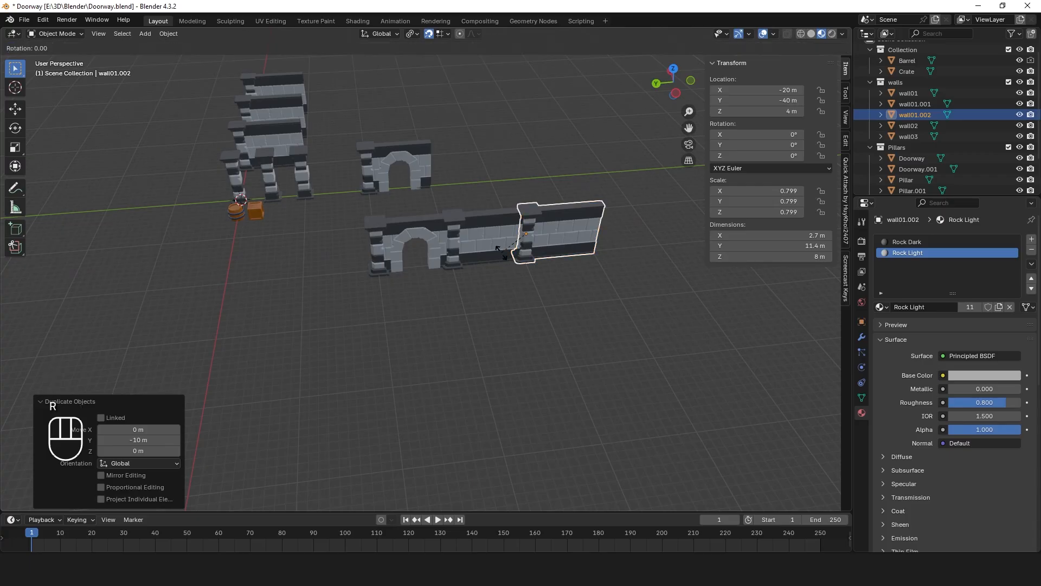
pyautogui.write('z-90')
pyautogui.press('Return')
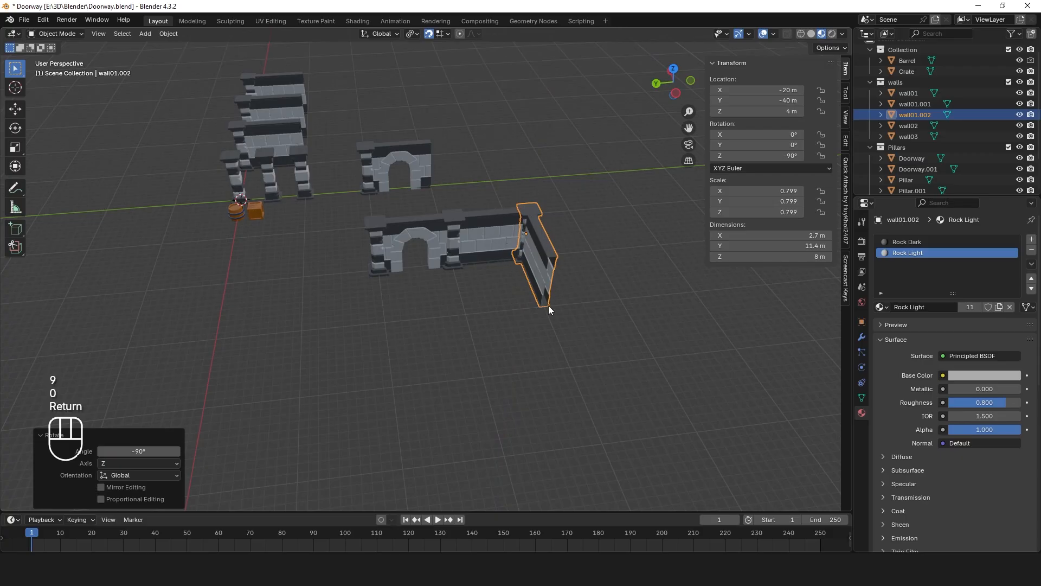
# Duplicate the rotated wall twice in succession, each copy offset -10 m along X
pyautogui.hotkey('shift', 'd')
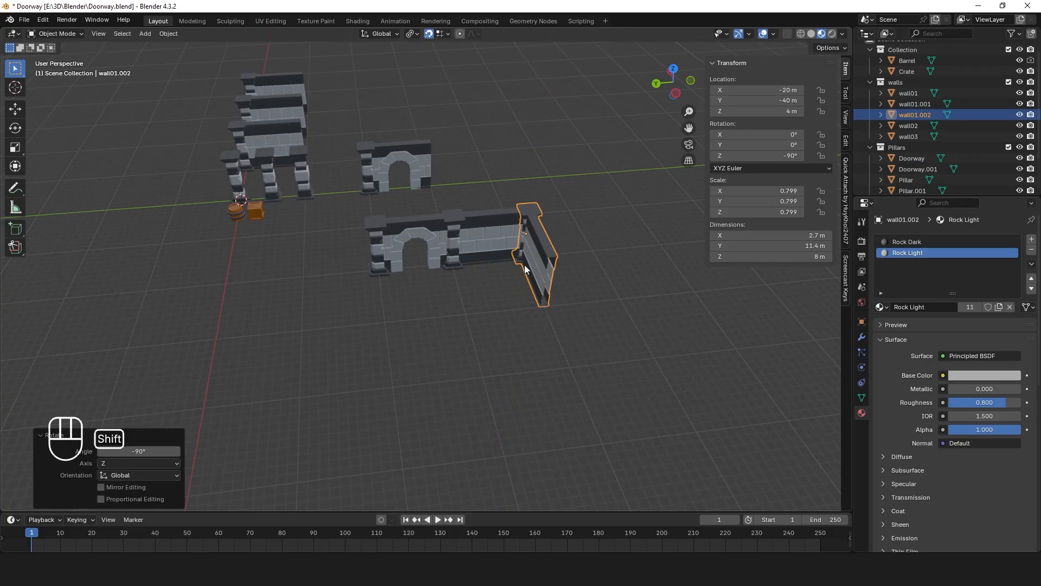
pyautogui.write('x')
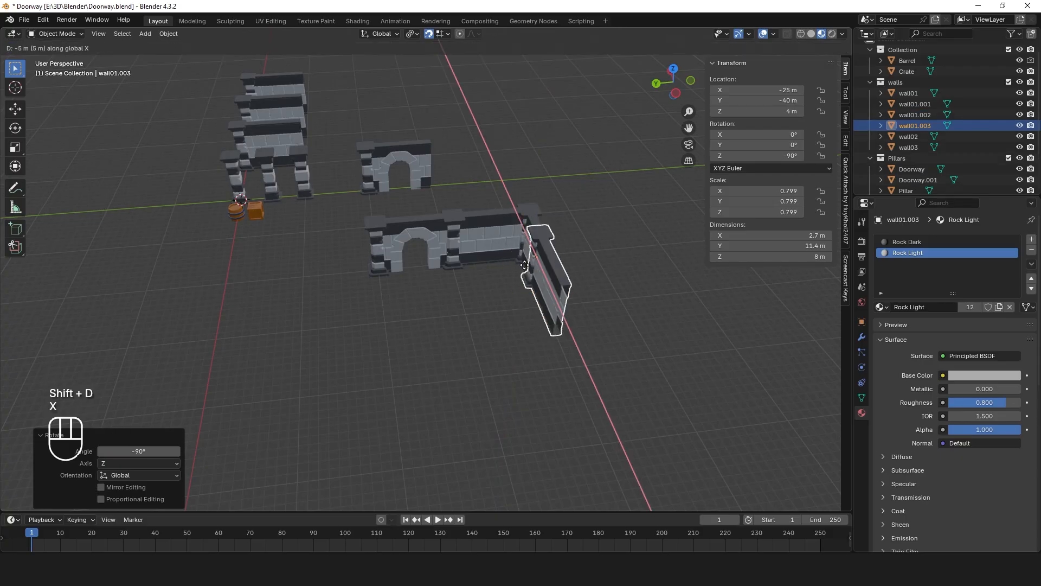
pyautogui.write('-10')
pyautogui.press('Return')
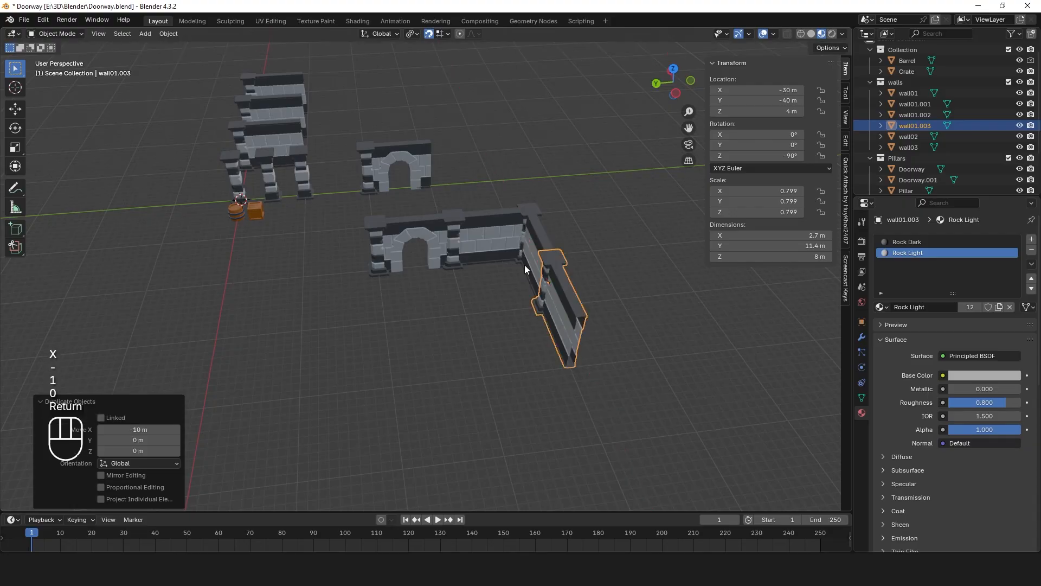
pyautogui.hotkey('shift', 'd')
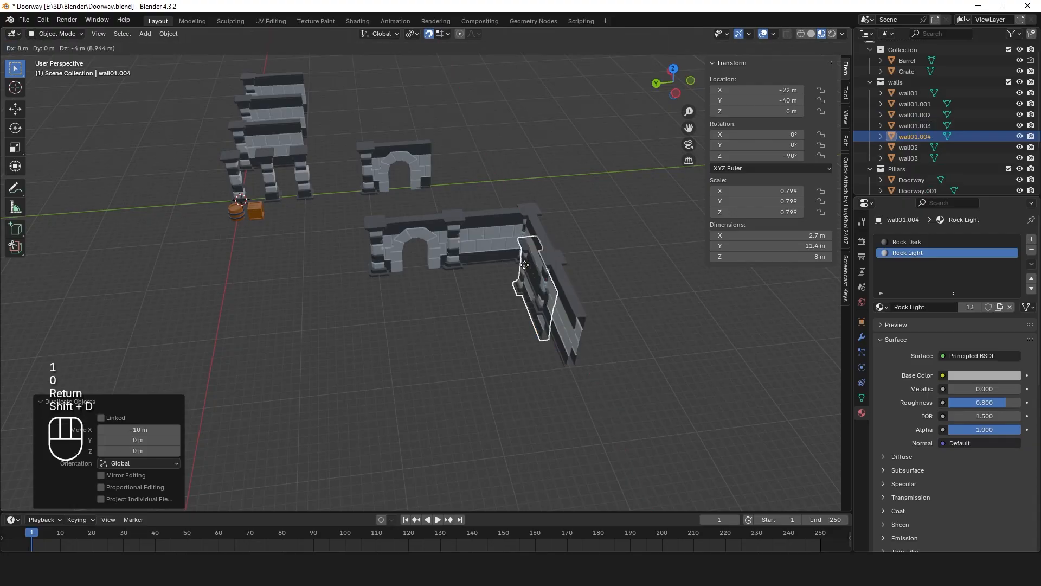
pyautogui.write('x-10')
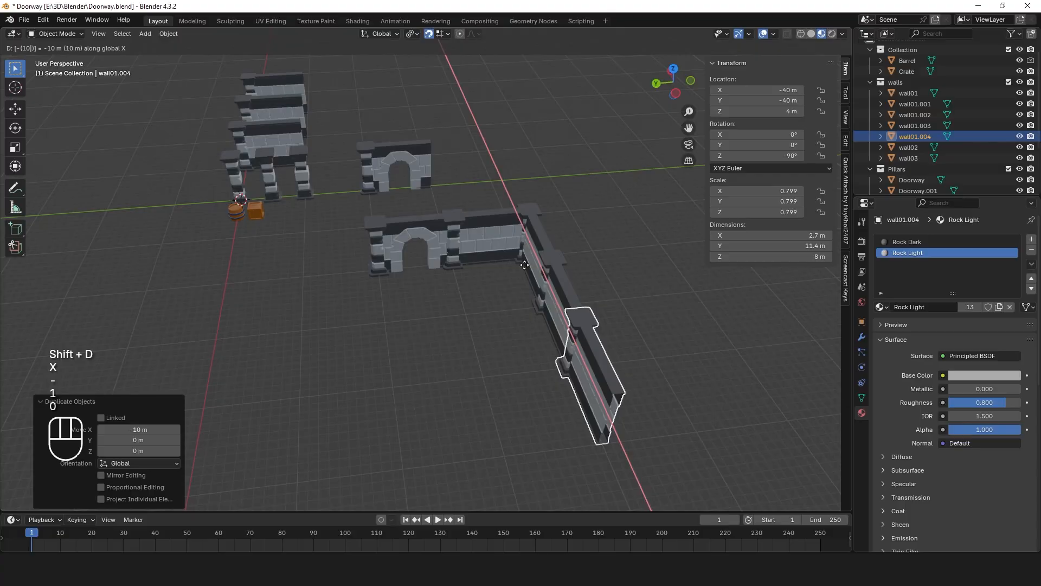
pyautogui.press('Return')
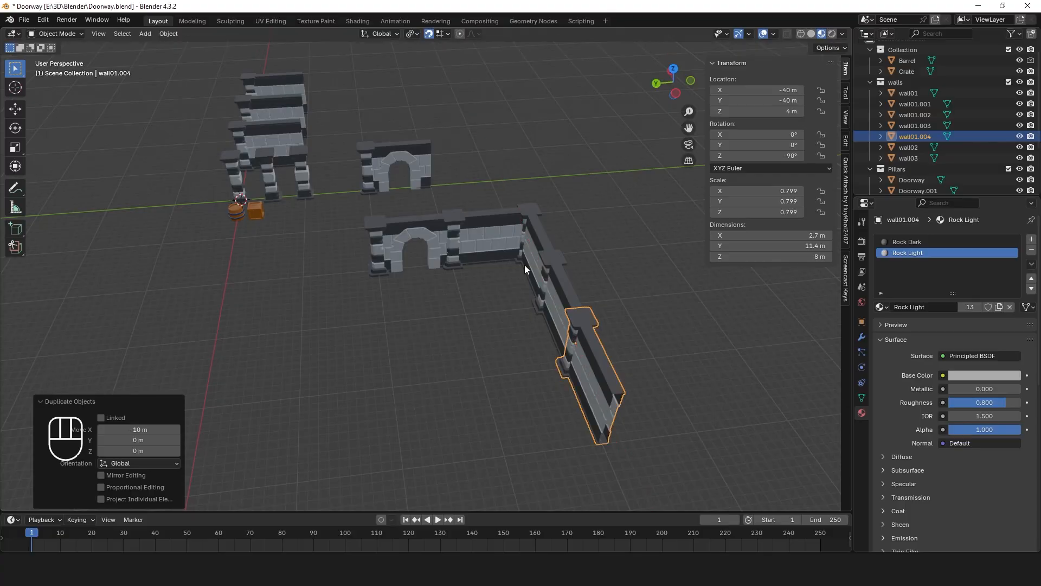
# Duplicate the last side wall -10 m along X and rotate the copy -90° about Z to form the second corner
pyautogui.hotkey('shift', 'd')
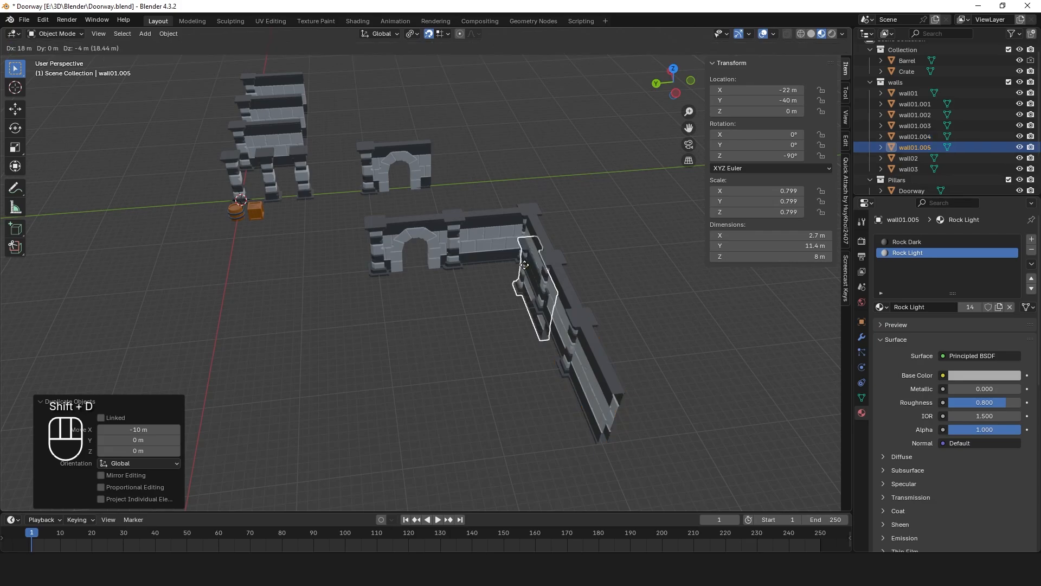
pyautogui.write('x-10')
pyautogui.press('Return')
pyautogui.write('rz-90')
pyautogui.press('Return')
# Duplicate the corner wall 10 m along Y and move the copy another 10 m along Y, leaving a doorway gap
pyautogui.hotkey('shift', 'd')
pyautogui.write('y')
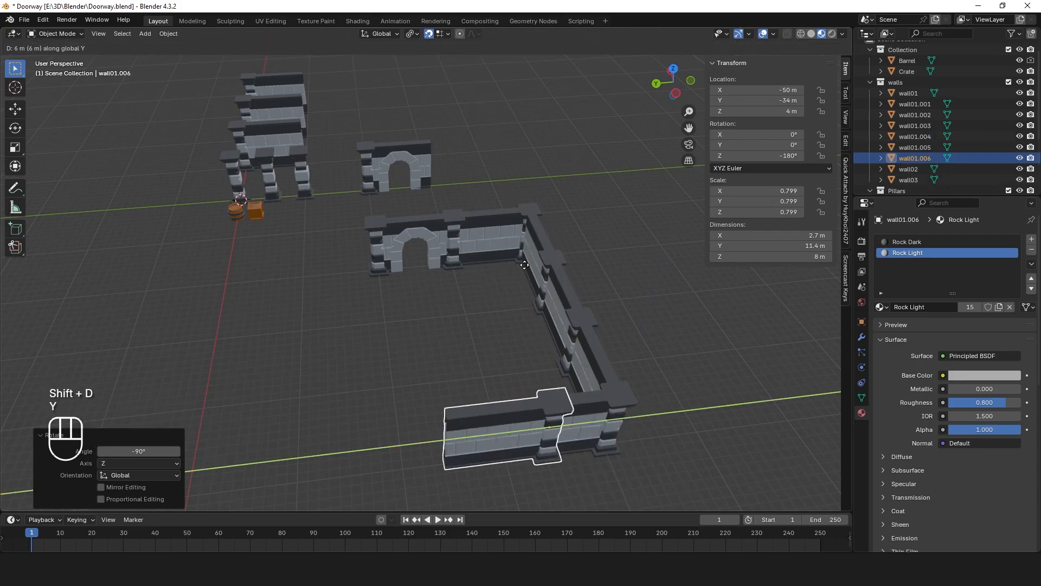
pyautogui.write('10')
pyautogui.press('Return')
pyautogui.write('gy10')
pyautogui.press('Return')
# Duplicate the doorway at the start of the wall row -30 m along X into the opposite wall
pyautogui.click(428, 224)
pyautogui.hotkey('shift', 'd')
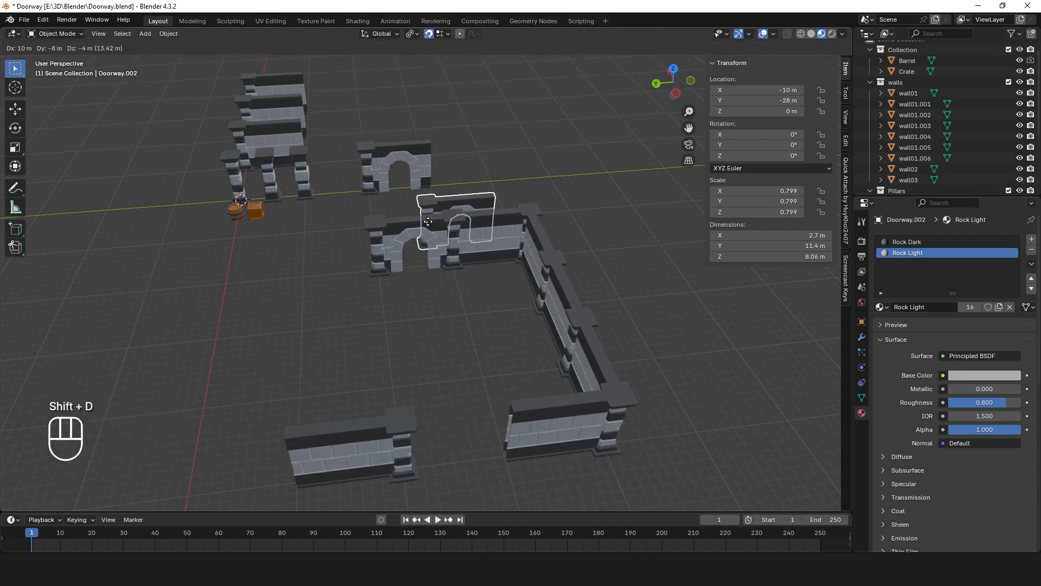
pyautogui.write('x-30')
pyautogui.press('Return')
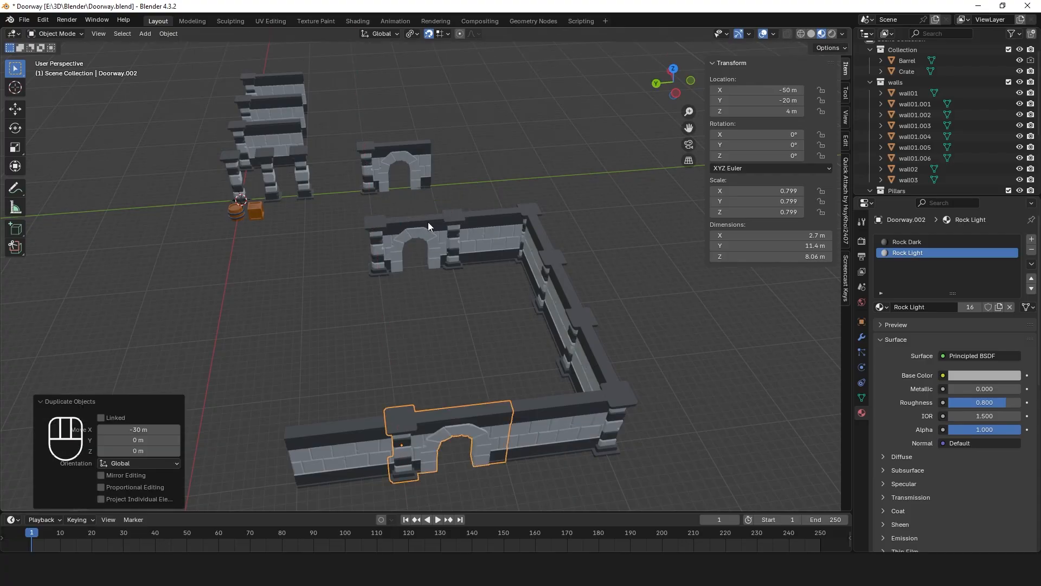
# Rotate the doorway copy 180° about Z and move it -10 m along Y to fill the wall gap
pyautogui.write('rz180')
pyautogui.press('Return')
pyautogui.write('x10')
pyautogui.press('Return')
pyautogui.hotkey('ctrl', 'z')
pyautogui.write('gy-10')
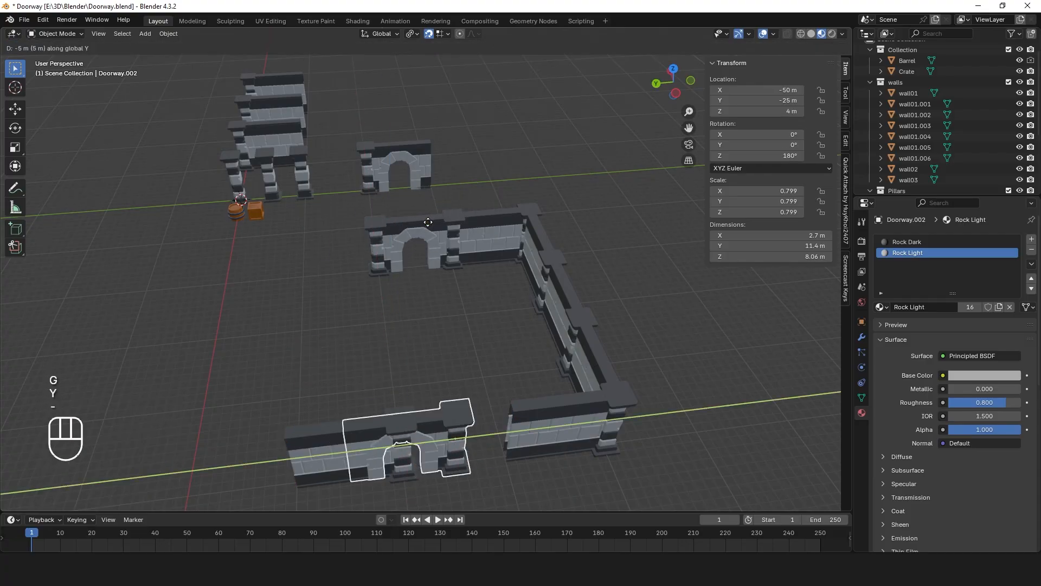
pyautogui.press('Return')
# Duplicate the wall next to the doorway copy 10 m along Y and rotate the new wall -90° about Z
pyautogui.click(336, 454)
pyautogui.hotkey('shift', 'd')
pyautogui.hotkey('shift', 'z')
pyautogui.press('x')
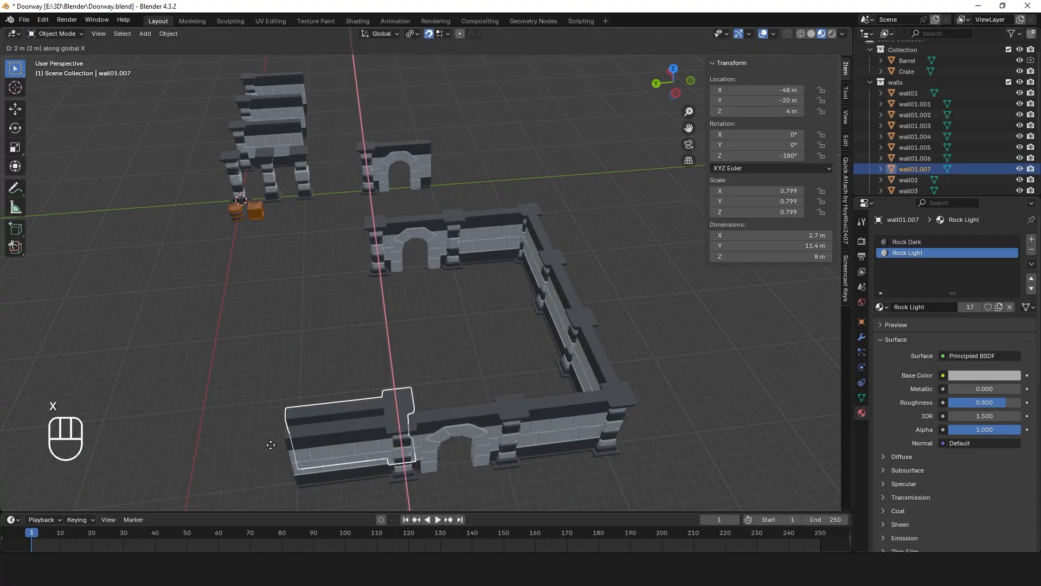
pyautogui.press('y')
pyautogui.click(272, 446)
pyautogui.write('r-90z')
pyautogui.press('Return')
# Duplicate the end wall three times, each copy 10 m further along X, to build the open side of the room
pyautogui.moveTo(320, 418); pyautogui.dragTo(247, 474, button='middle')
pyautogui.hotkey('shift', 'd')
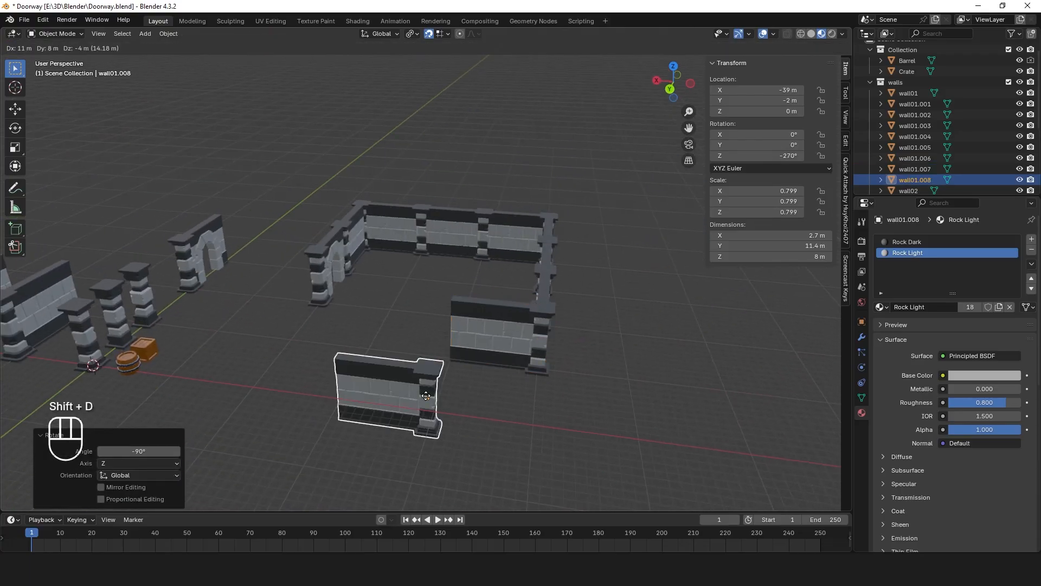
pyautogui.press('x')
pyautogui.click(444, 394)
pyautogui.hotkey('shift', 'd')
pyautogui.press('x')
pyautogui.click(360, 383)
pyautogui.hotkey('shift', 'd')
pyautogui.press('x')
pyautogui.click(279, 367)
# Rotate the last wall copy -90° about Z to close the gap beside the doorway
pyautogui.write('r-90z')
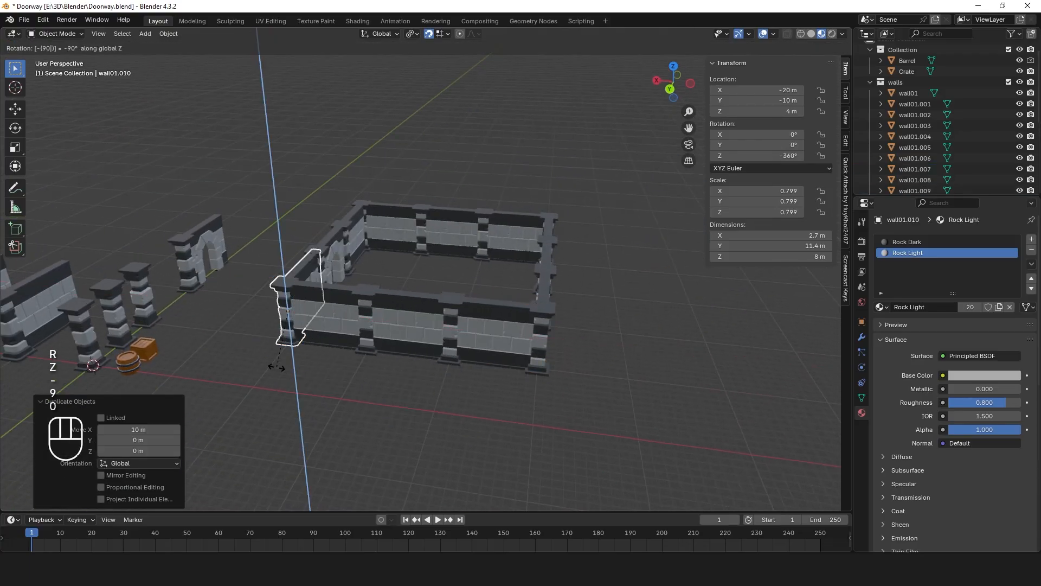
pyautogui.press('Return')
pyautogui.moveTo(280, 371); pyautogui.dragTo(473, 303, button='middle')
pyautogui.scroll(2, 471, 308)
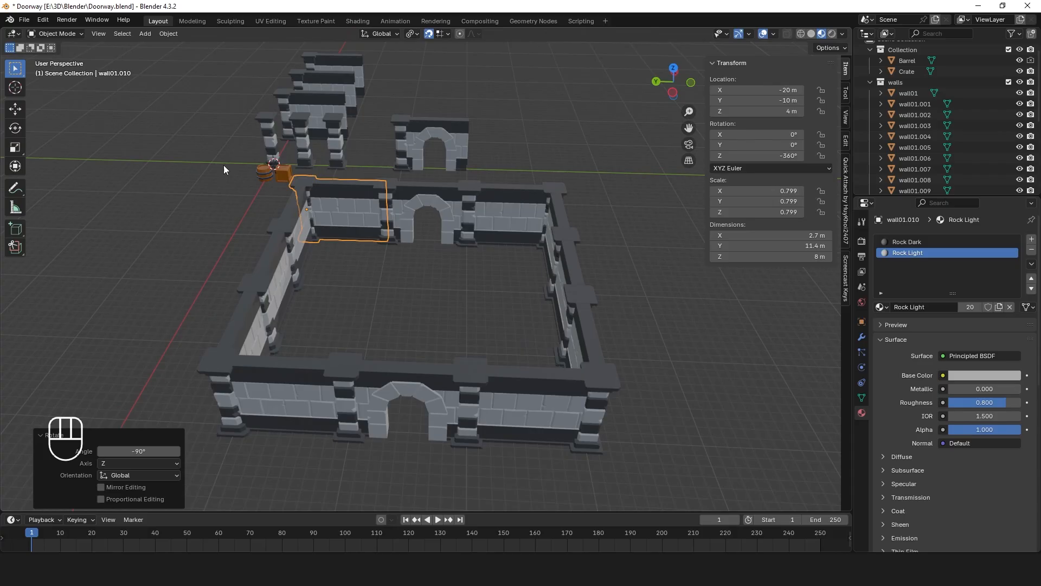
# Add a plane with a size of 10 m
pyautogui.moveTo(519, 276); pyautogui.dragTo(493, 275, button='middle')
pyautogui.scroll(-4, 493, 276)
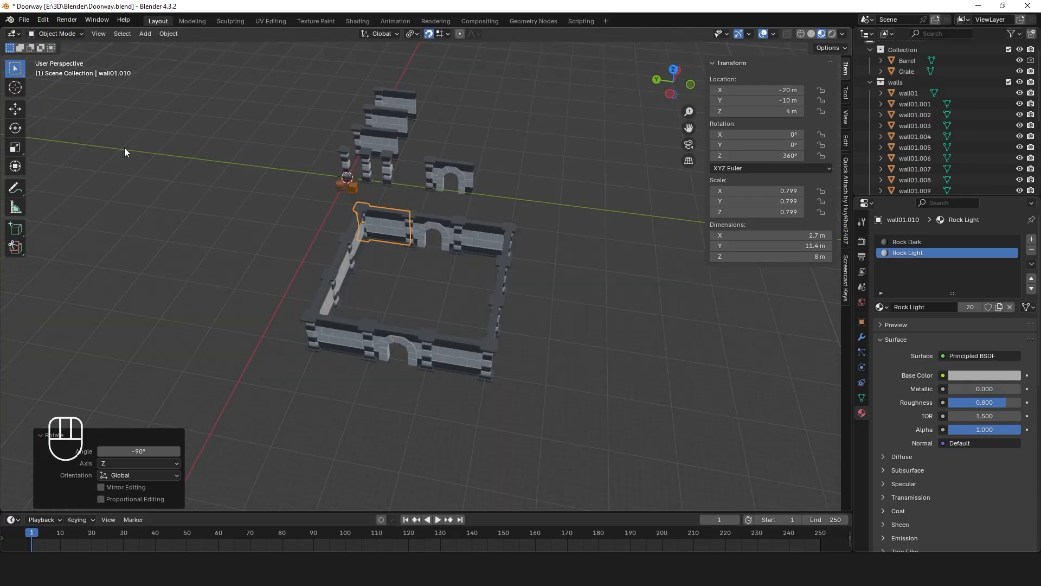
pyautogui.hotkey('shift', 'a')
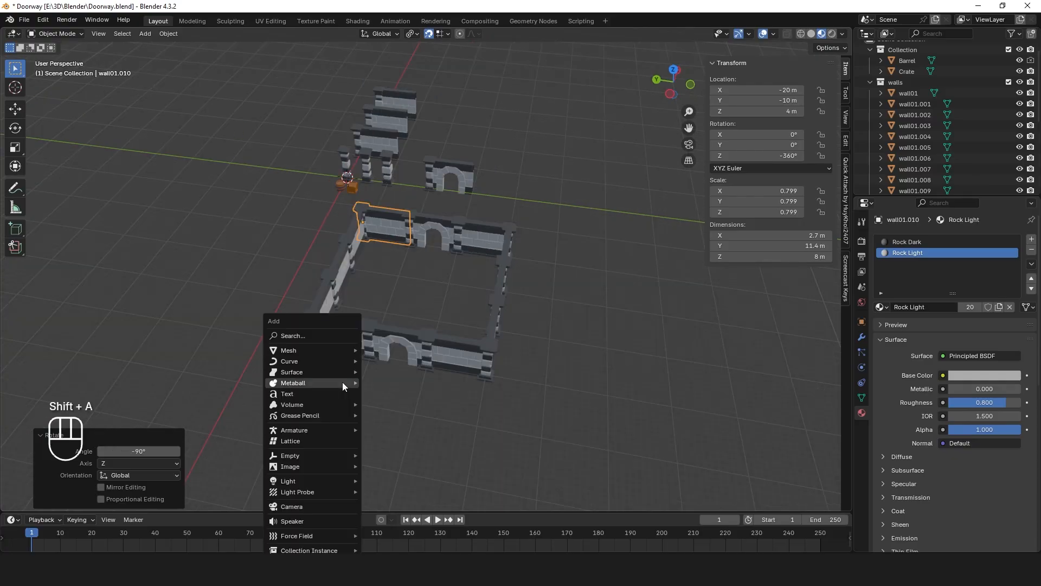
pyautogui.moveTo(343, 356)
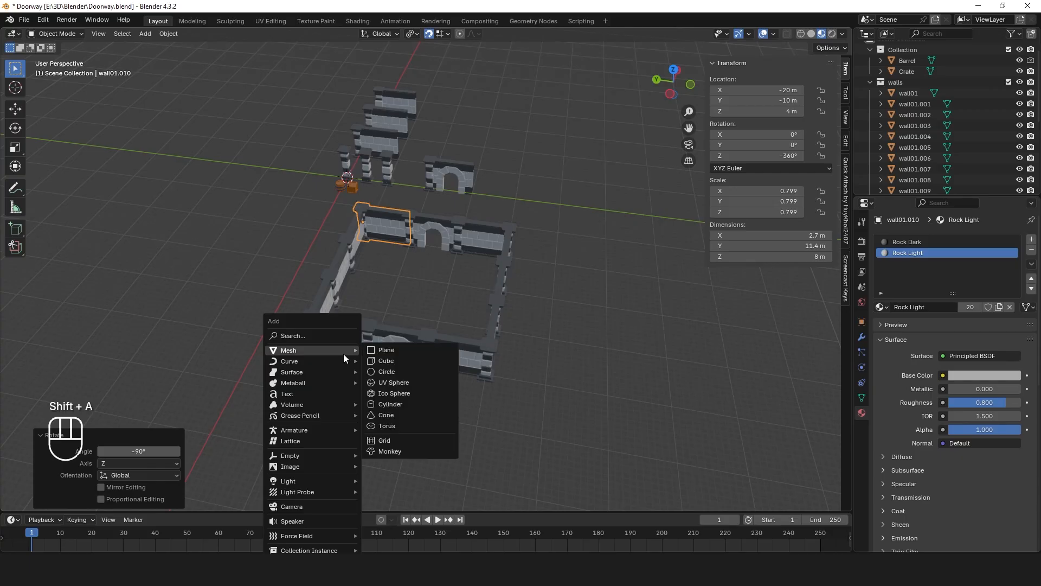
pyautogui.click(386, 351)
pyautogui.click(168, 407)
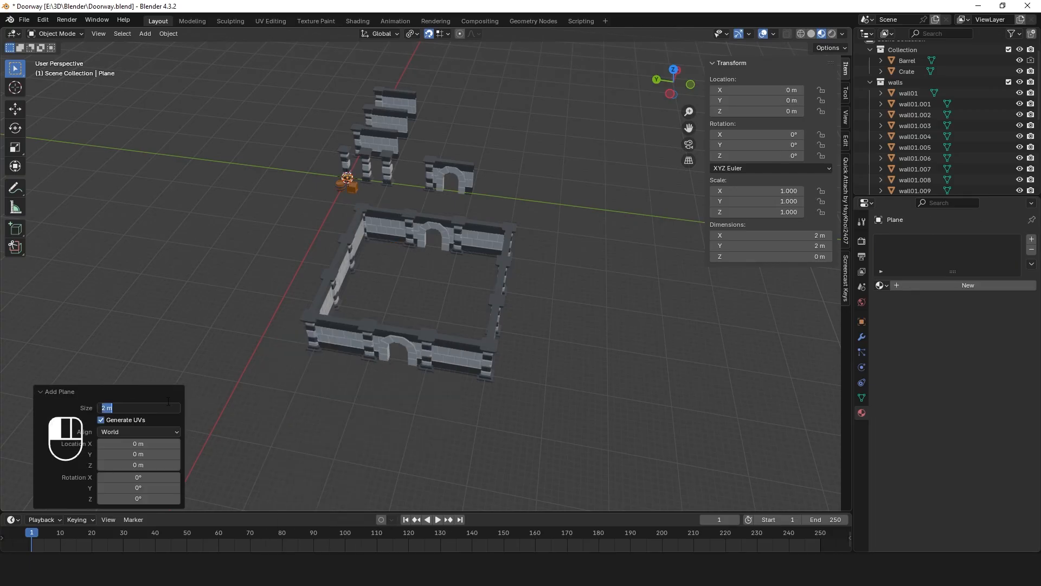
pyautogui.write('10')
pyautogui.press('Return')
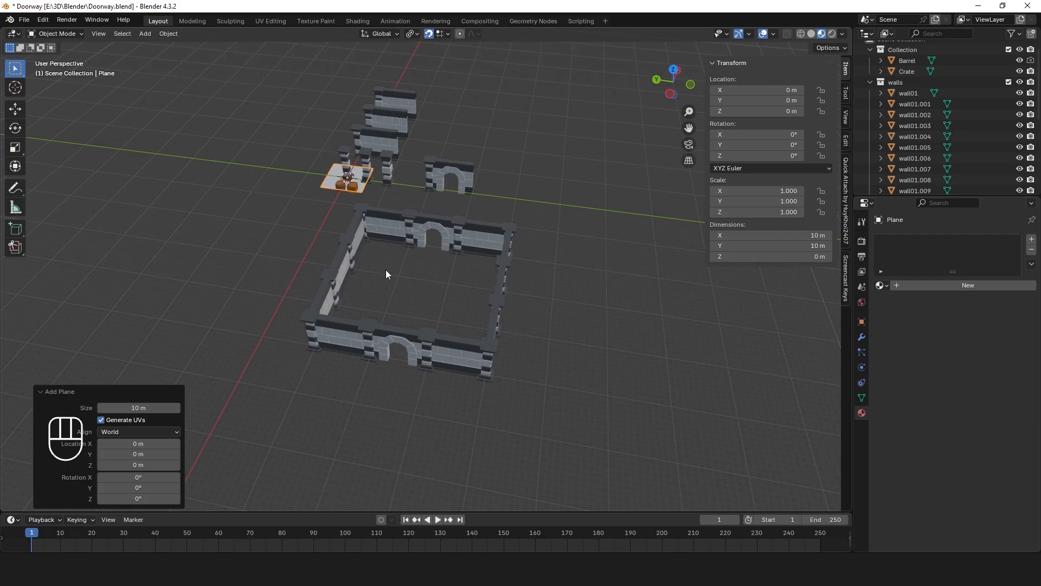
# Move the plane -25 m along X and -15 m along Y into the inner corner of the room, keeping its height
pyautogui.press('g')
pyautogui.hotkey('shift', 'z')
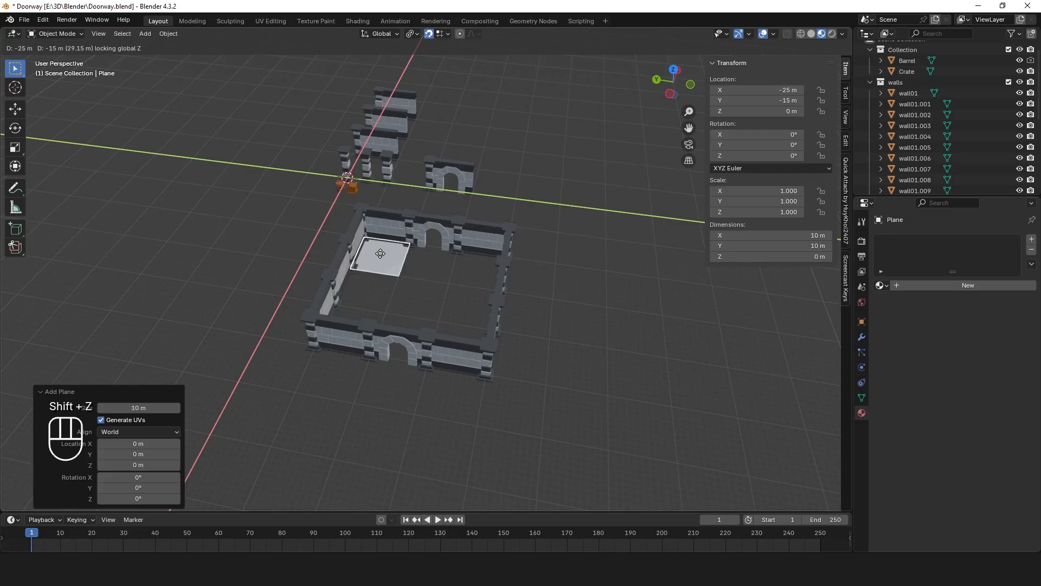
pyautogui.click(380, 253)
pyautogui.moveTo(391, 269); pyautogui.dragTo(413, 351, button='middle')
pyautogui.scroll(3, 413, 351)
pyautogui.moveTo(387, 302); pyautogui.dragTo(438, 243, button='middle')
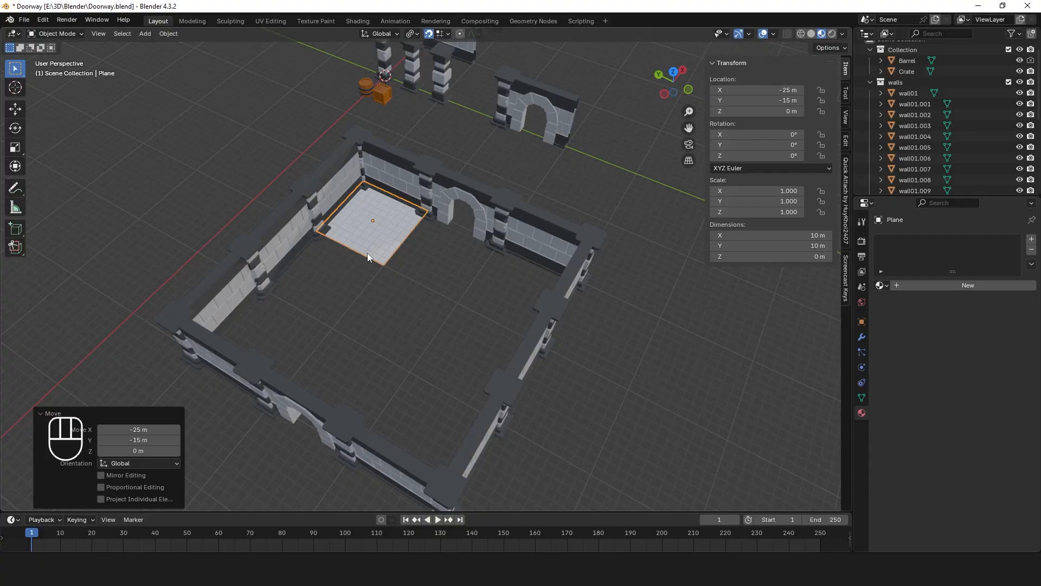
pyautogui.moveTo(366, 252); pyautogui.dragTo(217, 252, button='middle')
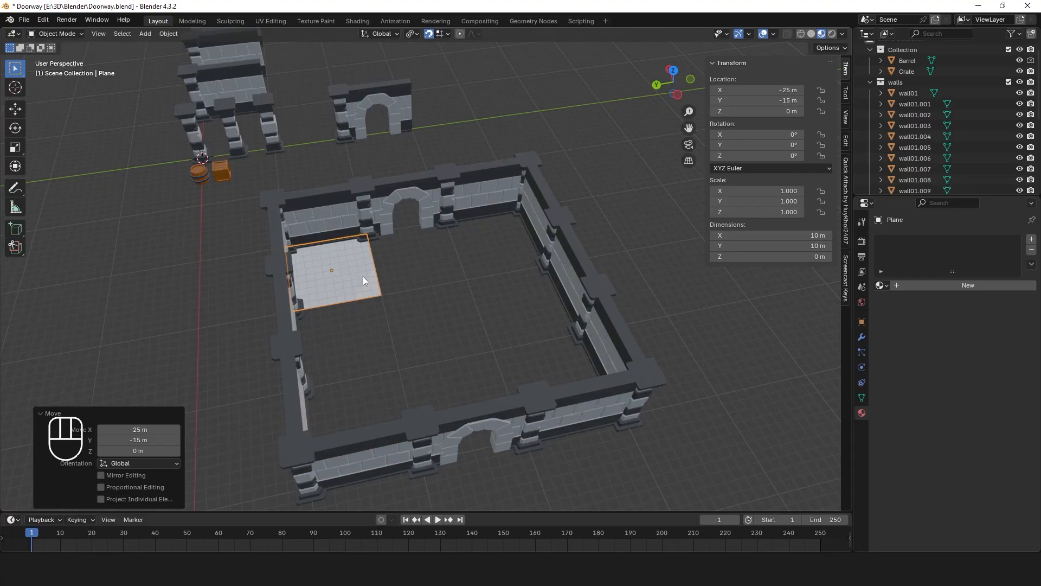
# Add a cube and move it -23 m along X and -5 m along Y to free floor outside the room
pyautogui.hotkey('shift', 'a')
pyautogui.moveTo(396, 328)
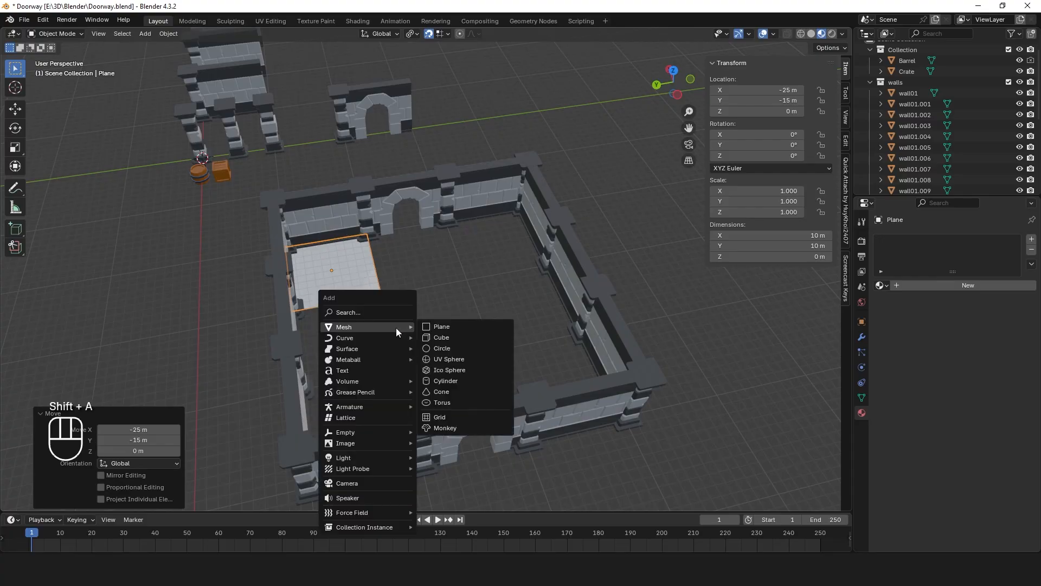
pyautogui.click(440, 338)
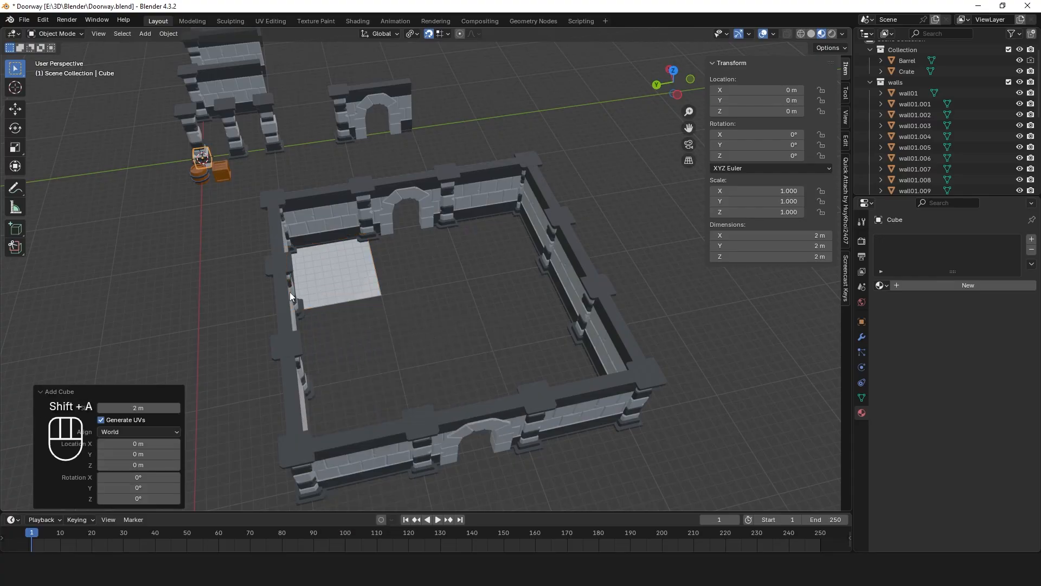
pyautogui.press('g')
pyautogui.hotkey('shift', 'z')
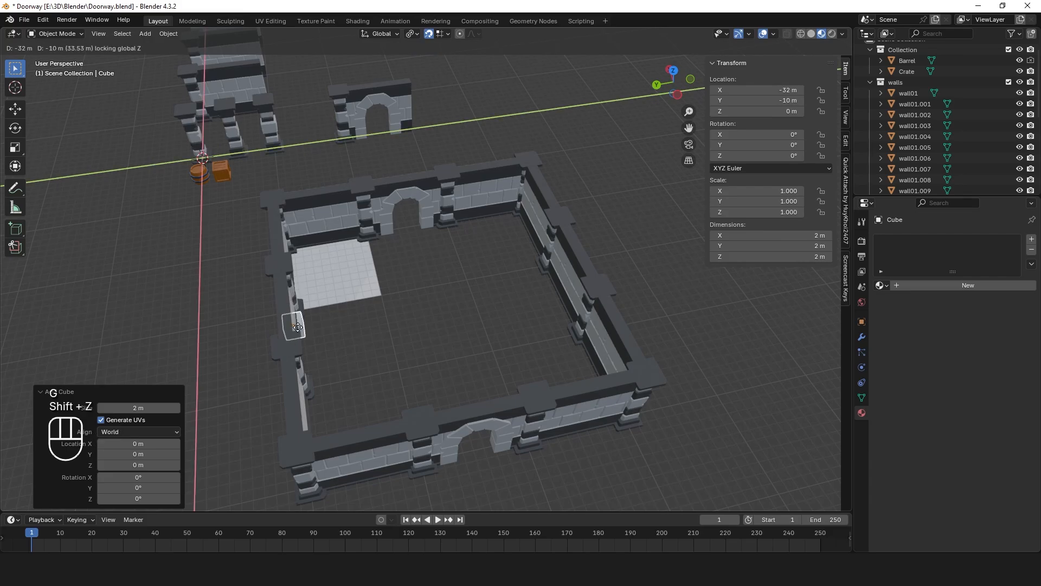
pyautogui.click(241, 266)
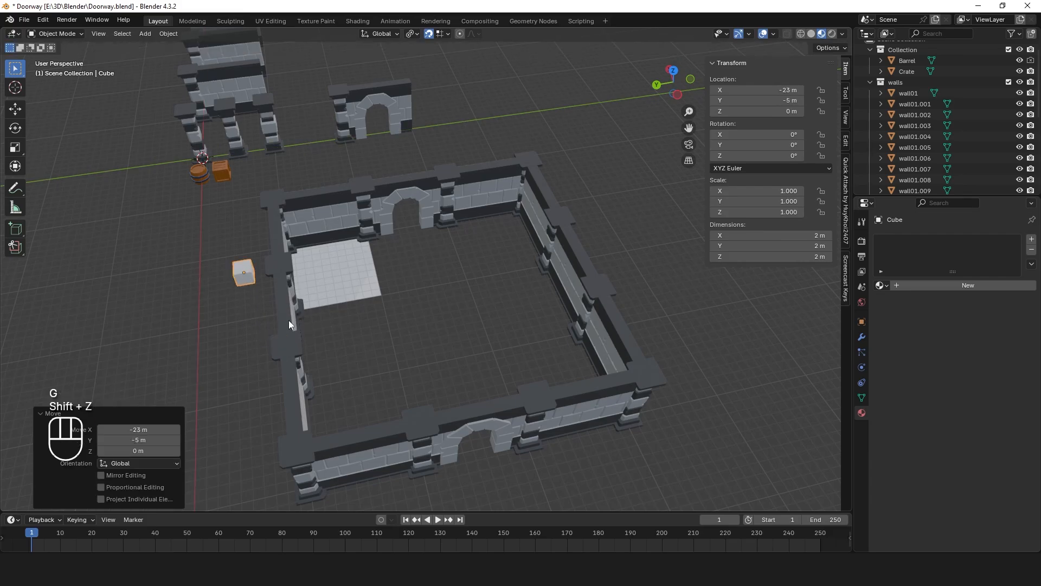
# Turn off snapping and scale the cube along Z into a slab about 0.31 m thick
pyautogui.click(429, 34)
pyautogui.keyDown('shift'); pyautogui.moveTo(379, 259); pyautogui.dragTo(631, 237, button='middle'); pyautogui.keyUp('shift')
pyautogui.scroll(3, 567, 293)
pyautogui.keyDown('shift'); pyautogui.moveTo(607, 344); pyautogui.dragTo(528, 393, button='middle'); pyautogui.keyUp('shift')
pyautogui.moveTo(484, 320); pyautogui.dragTo(498, 268, button='middle')
pyautogui.press('s')
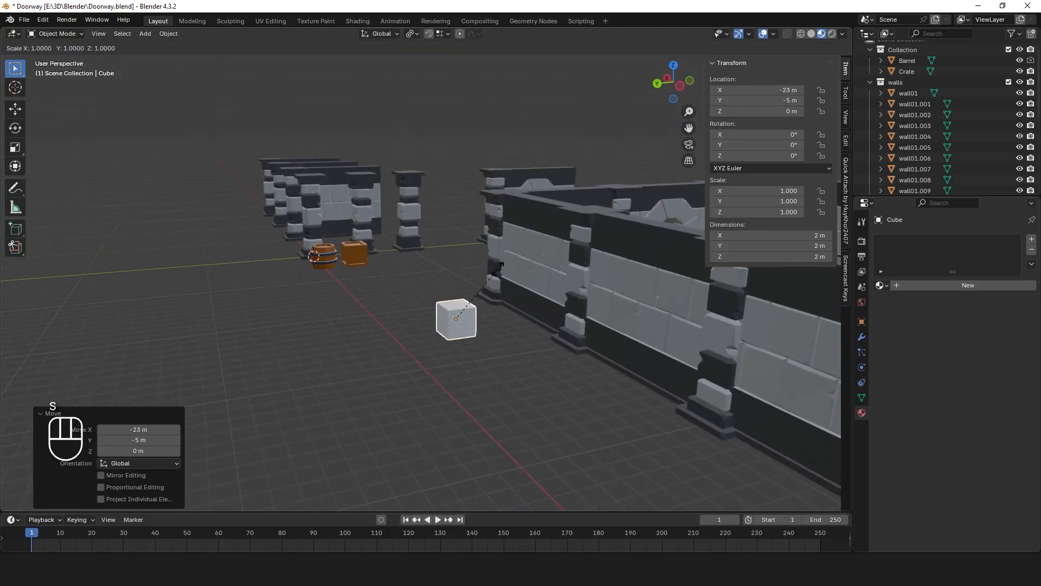
pyautogui.press('s')
pyautogui.press('z')
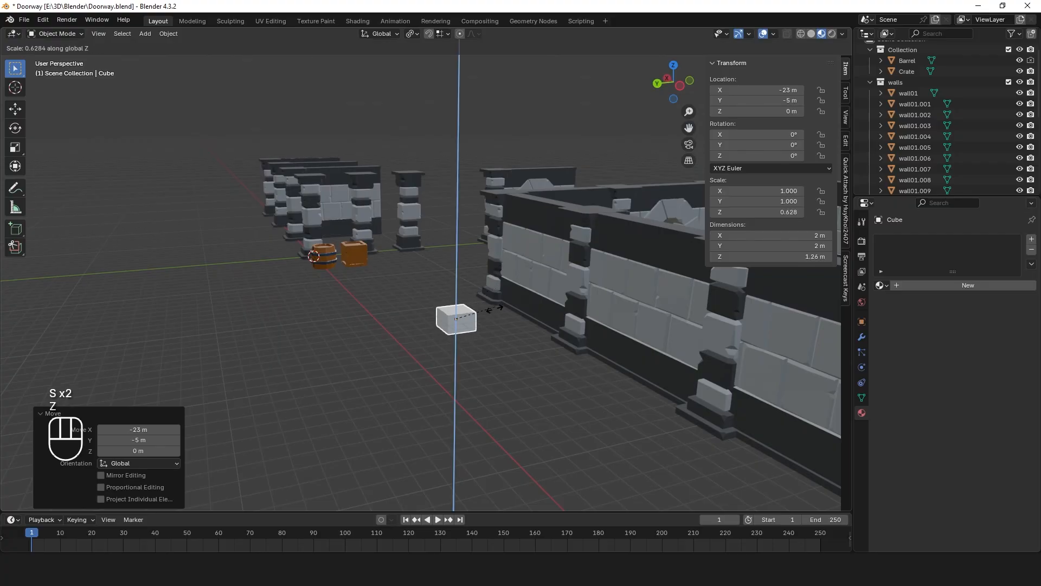
pyautogui.click(460, 326)
pyautogui.scroll(5, 460, 328)
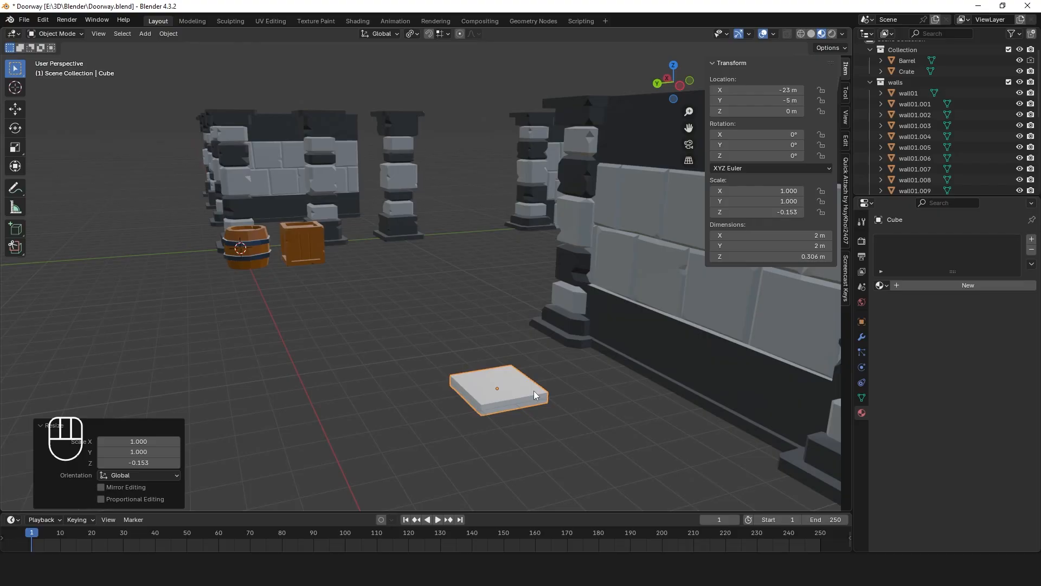
# Scale the slab further along Z by 0.45 to about 0.14 m thick
pyautogui.press('KP_Decimal')
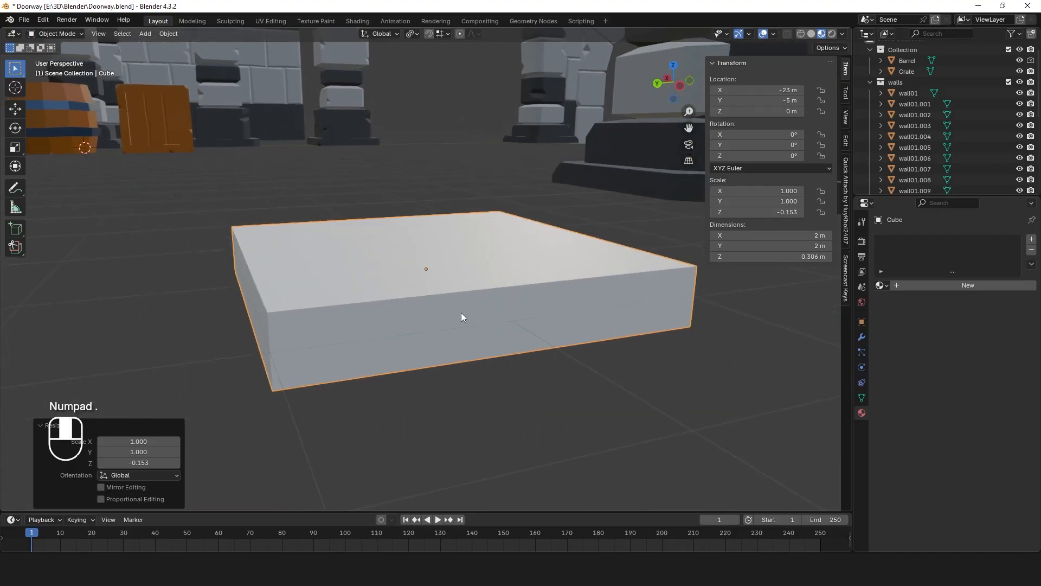
pyautogui.moveTo(434, 309); pyautogui.dragTo(440, 326, button='middle')
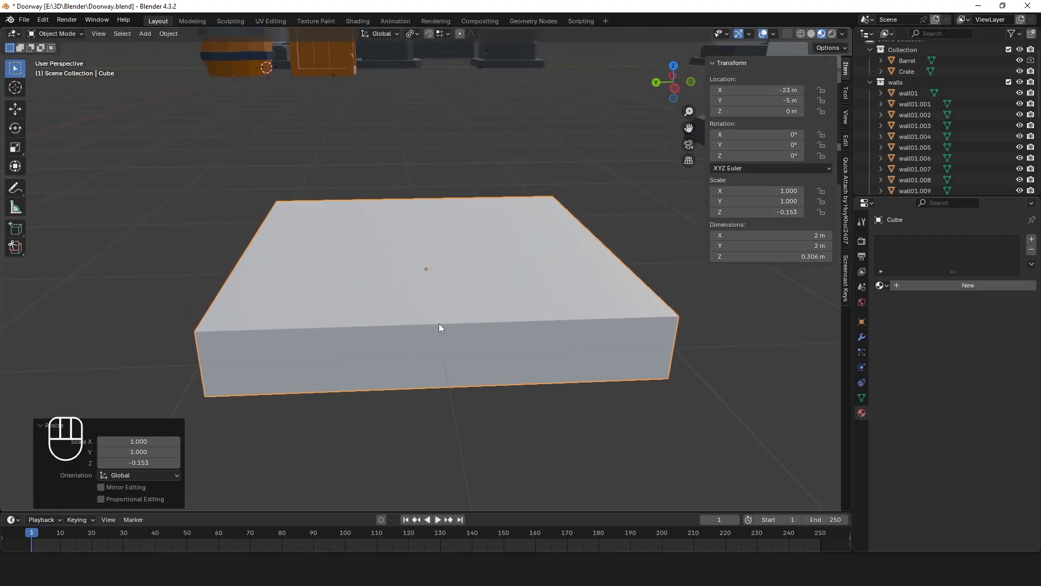
pyautogui.press('s')
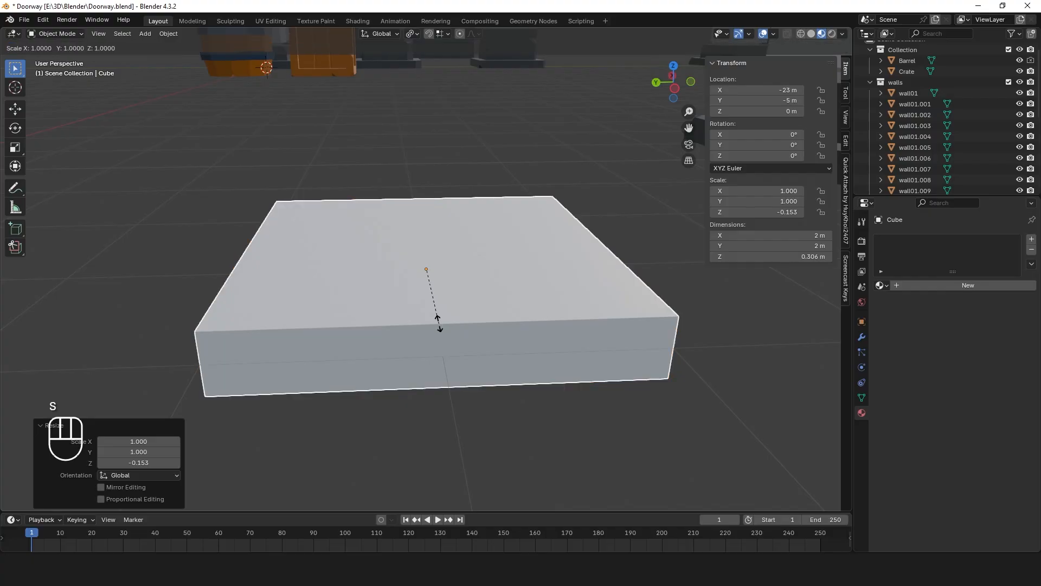
pyautogui.press('z')
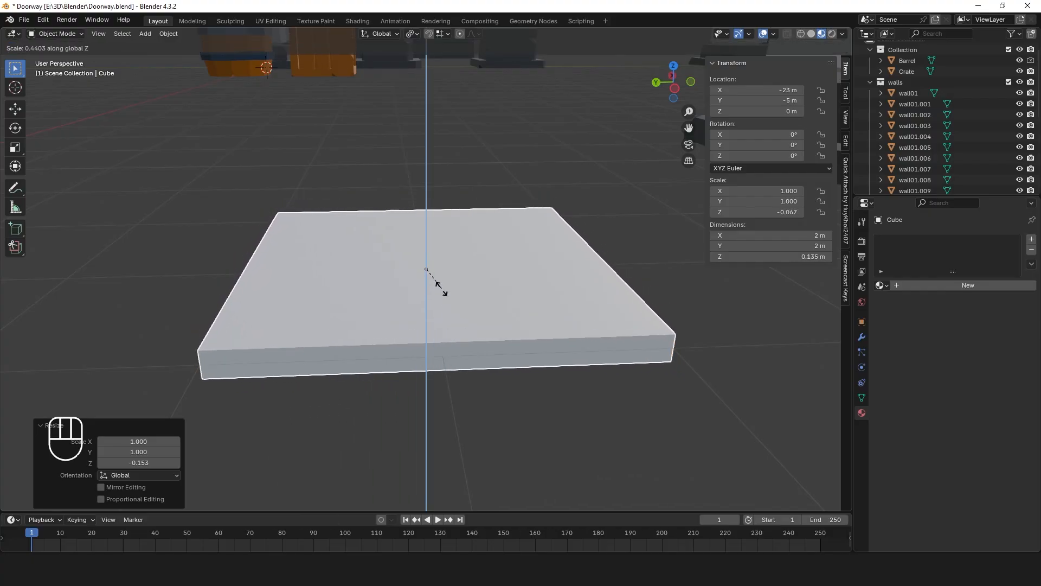
pyautogui.click(441, 290)
pyautogui.moveTo(545, 353); pyautogui.dragTo(463, 387, button='middle')
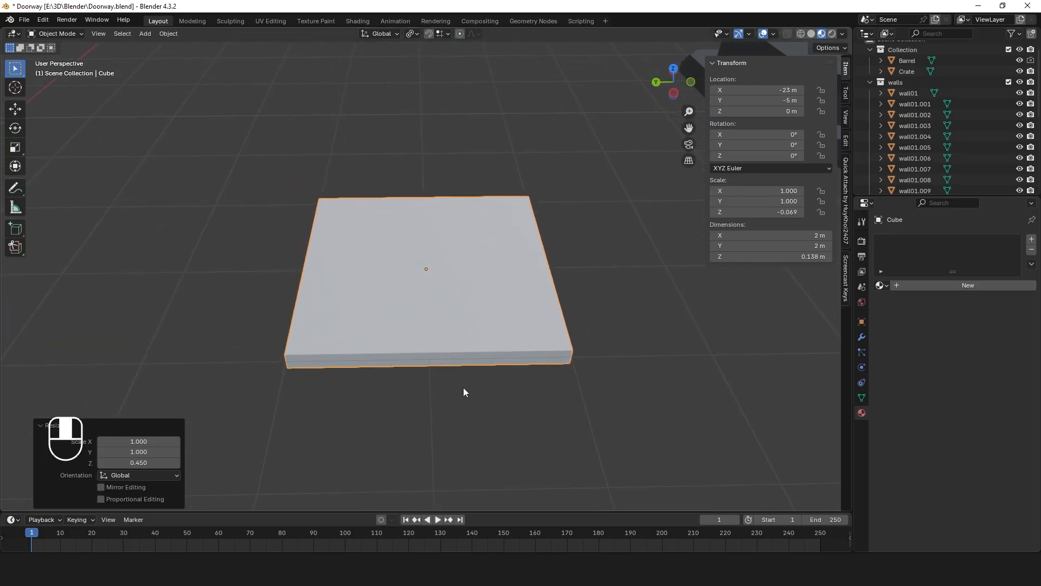
# Enter Edit Mode with edge selection and bevel one vertical corner edge of the slab by about 0.32 m
pyautogui.click(45, 34)
pyautogui.click(54, 55)
pyautogui.moveTo(493, 242); pyautogui.dragTo(621, 305, button='middle')
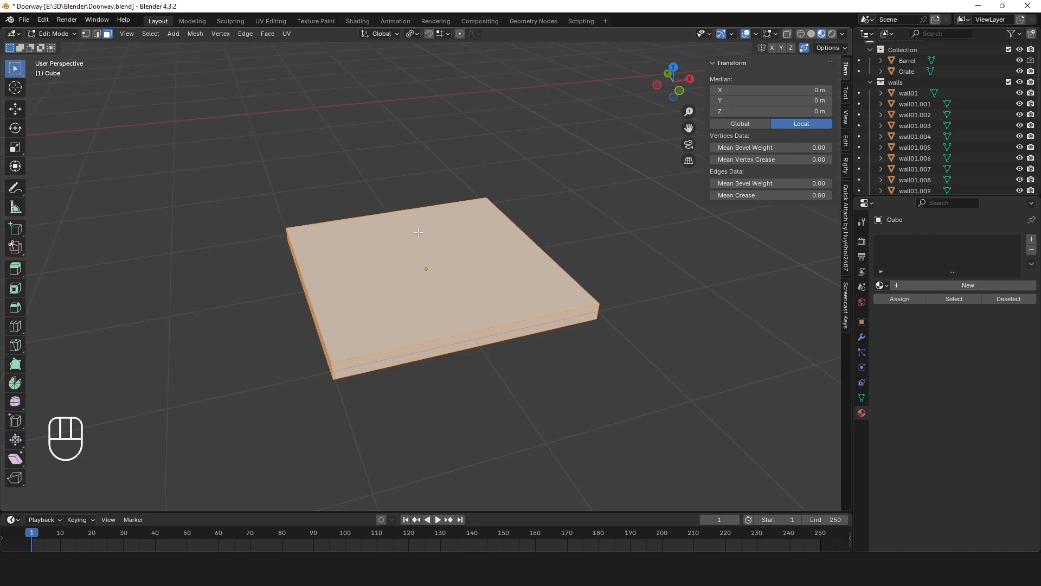
pyautogui.click(97, 34)
pyautogui.click(598, 308)
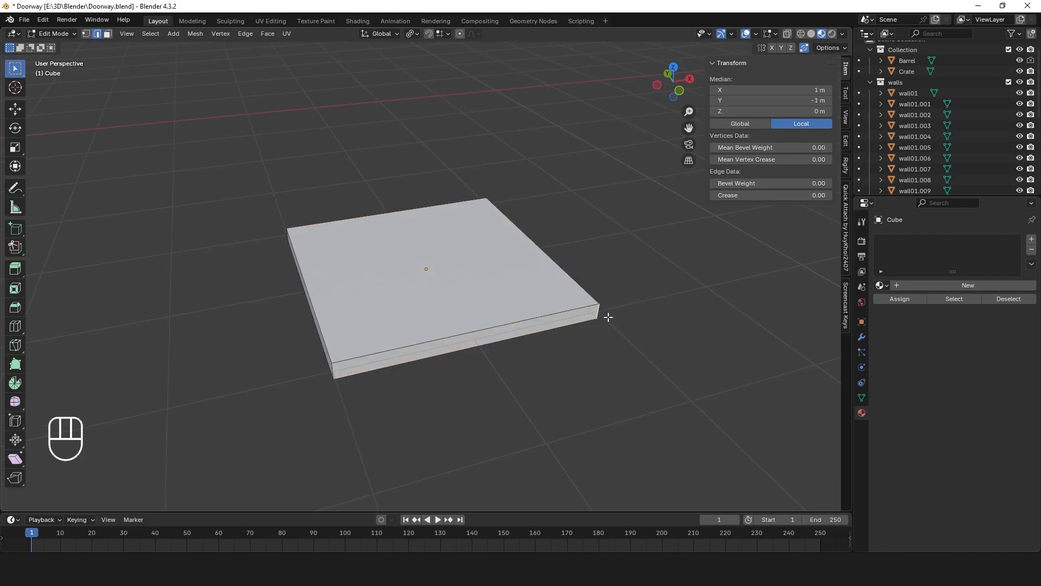
pyautogui.hotkey('ctrl', 'b')
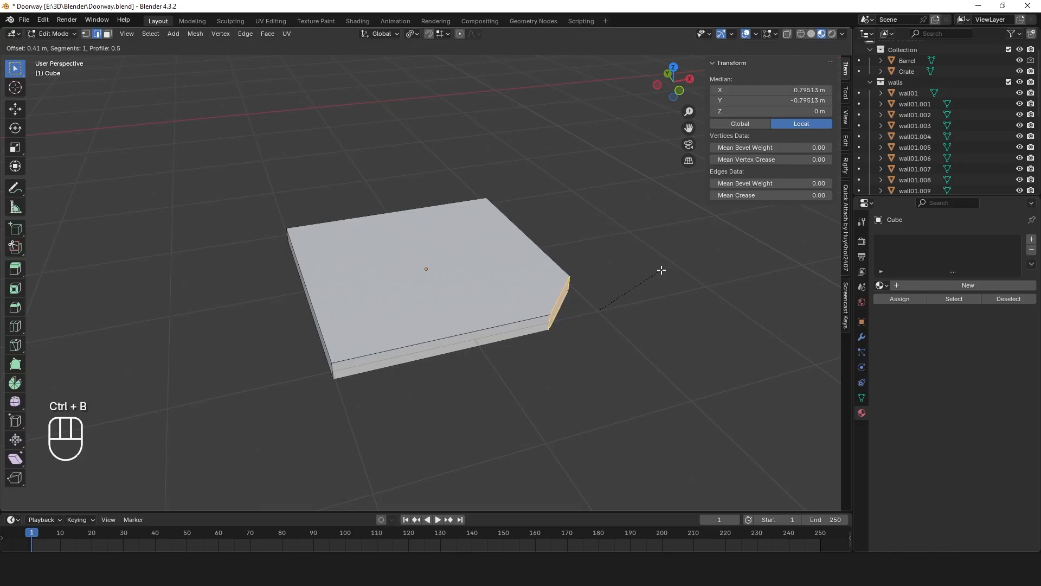
pyautogui.click(678, 266)
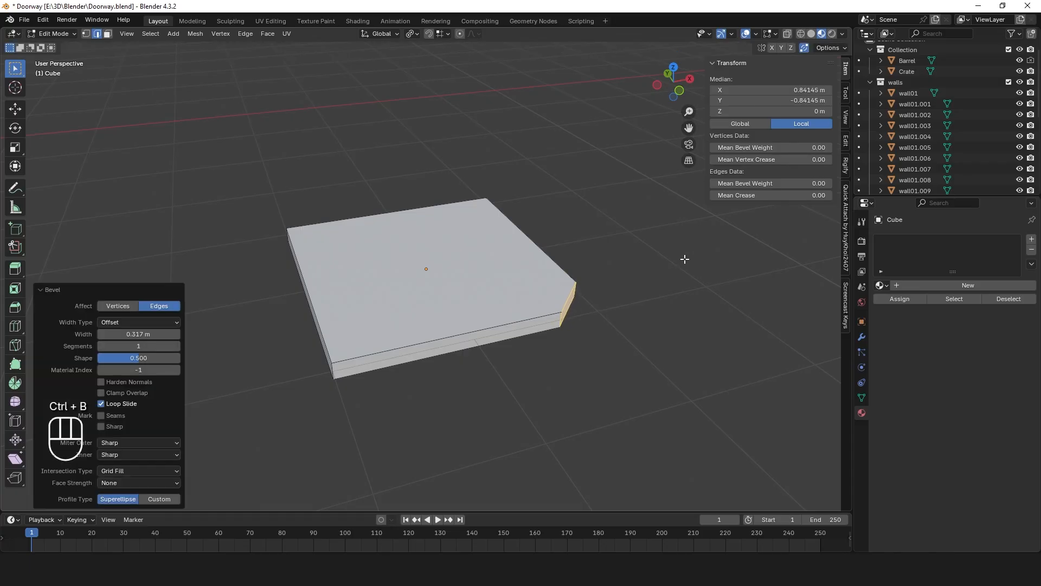
# Bevel the slab's vertical corner edge on the positive X and positive Y side by about 0.26 m
pyautogui.click(673, 67)
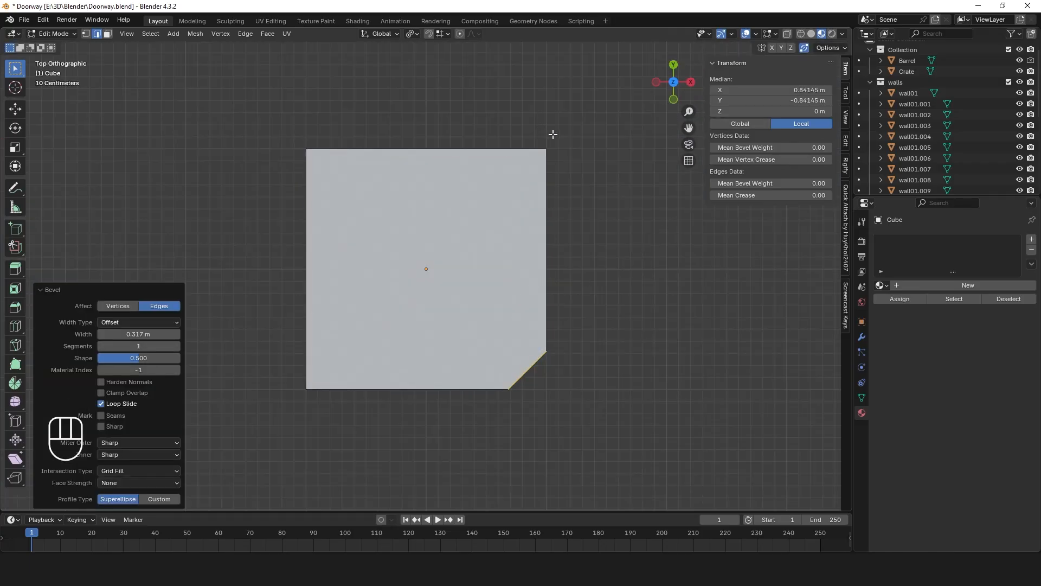
pyautogui.moveTo(565, 140); pyautogui.dragTo(462, 445, button='middle')
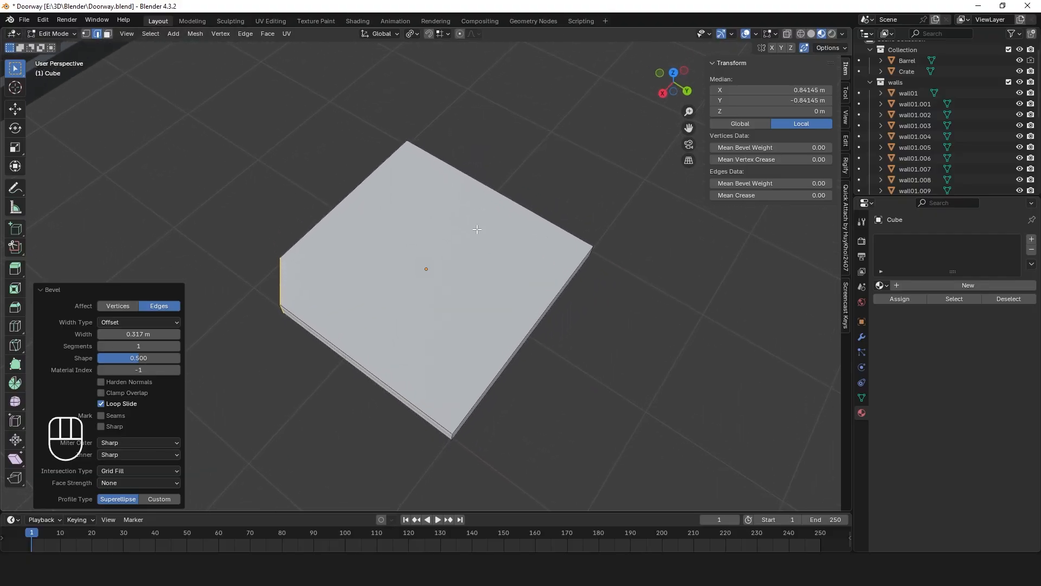
pyautogui.click(451, 435)
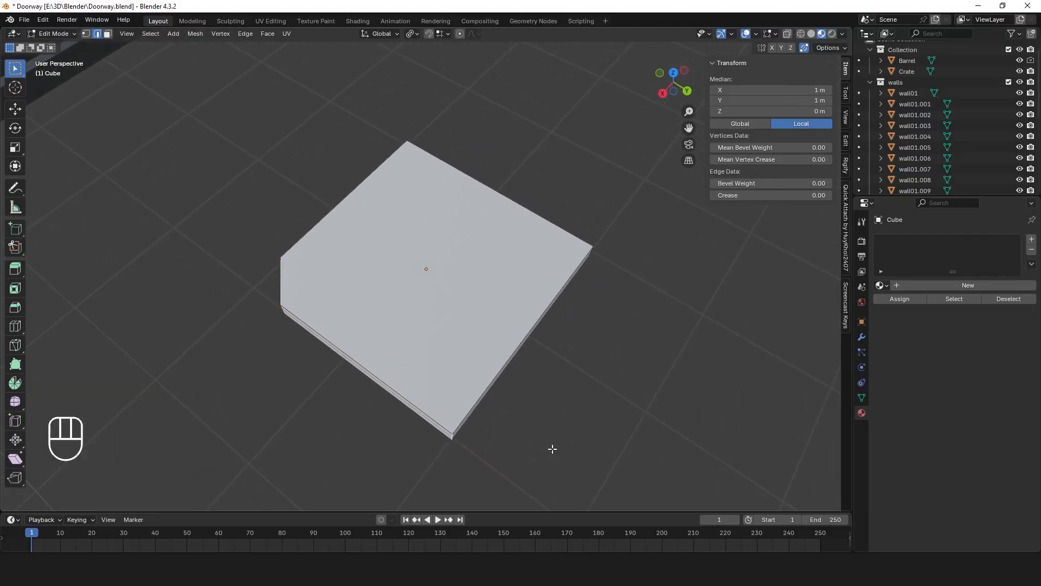
pyautogui.hotkey('ctrl', 'b')
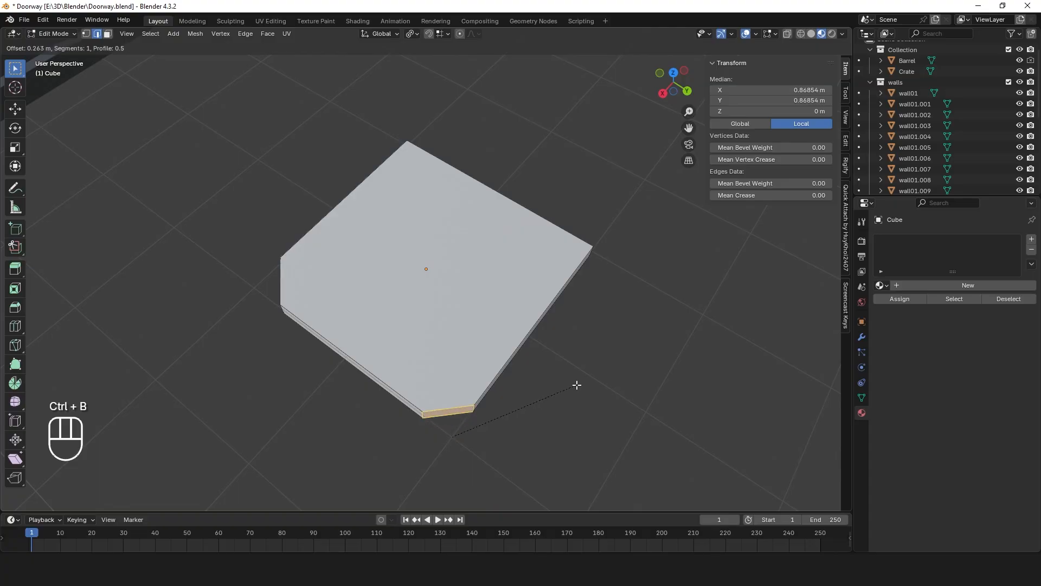
pyautogui.click(576, 385)
# Bevel the slab's corner edge on the negative X and positive Y side by about 0.74 m in one segment
pyautogui.moveTo(591, 305); pyautogui.dragTo(531, 317, button='middle')
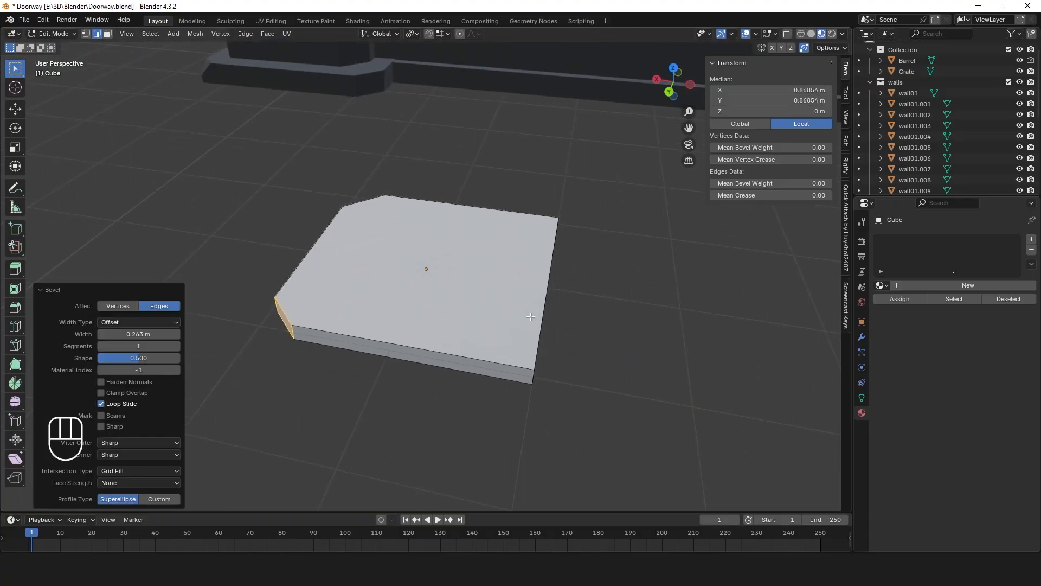
pyautogui.click(534, 375)
pyautogui.moveTo(537, 375); pyautogui.dragTo(508, 366, button='middle')
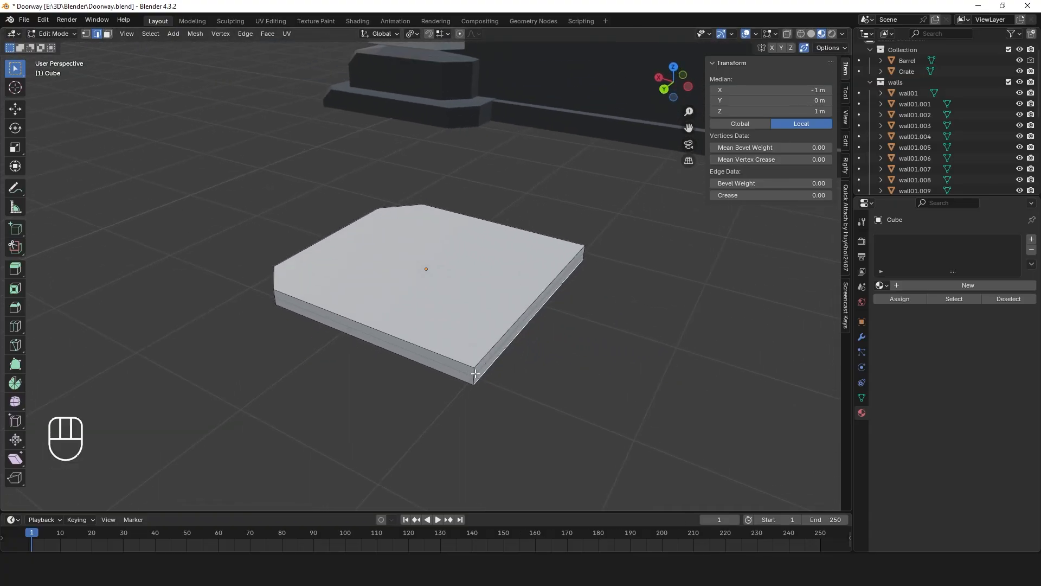
pyautogui.hotkey('ctrl', 'b')
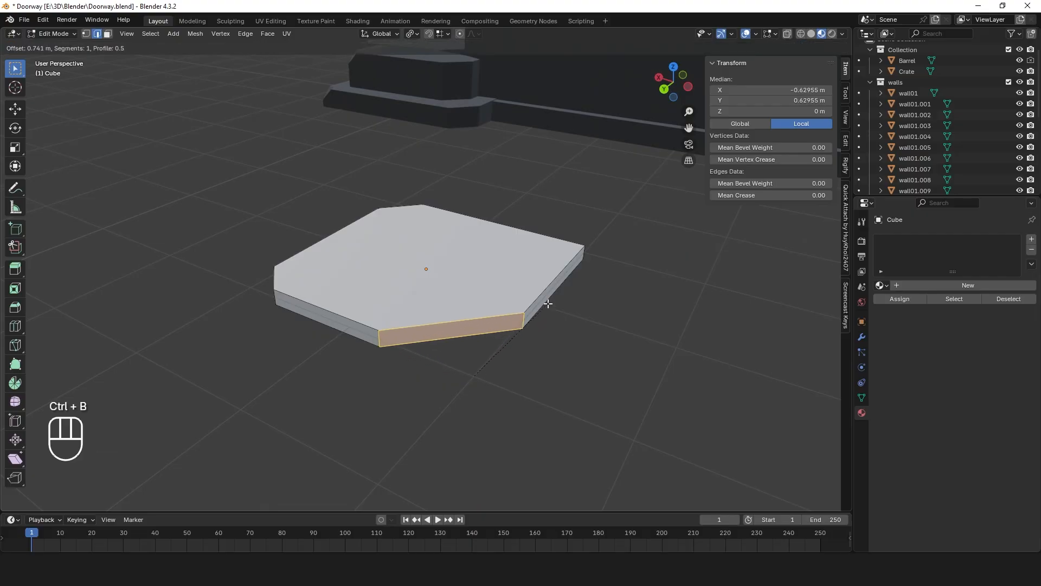
pyautogui.click(547, 304)
# Bevel the slab's vertical corner edge on the negative X and negative Y side by about 0.29 m in one segment
pyautogui.moveTo(548, 304); pyautogui.dragTo(478, 352, button='middle')
pyautogui.click(476, 350)
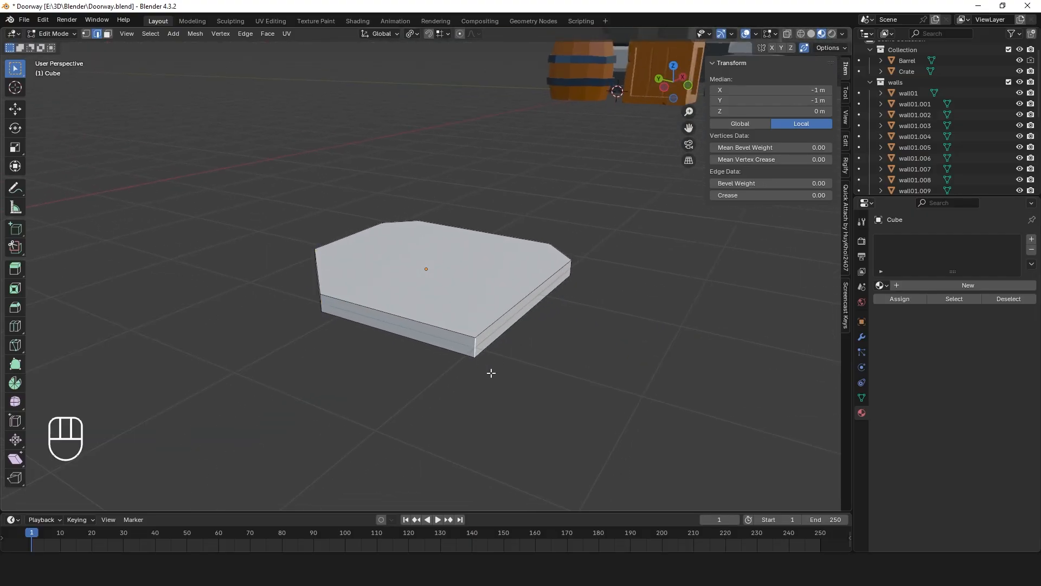
pyautogui.hotkey('ctrl', 'b')
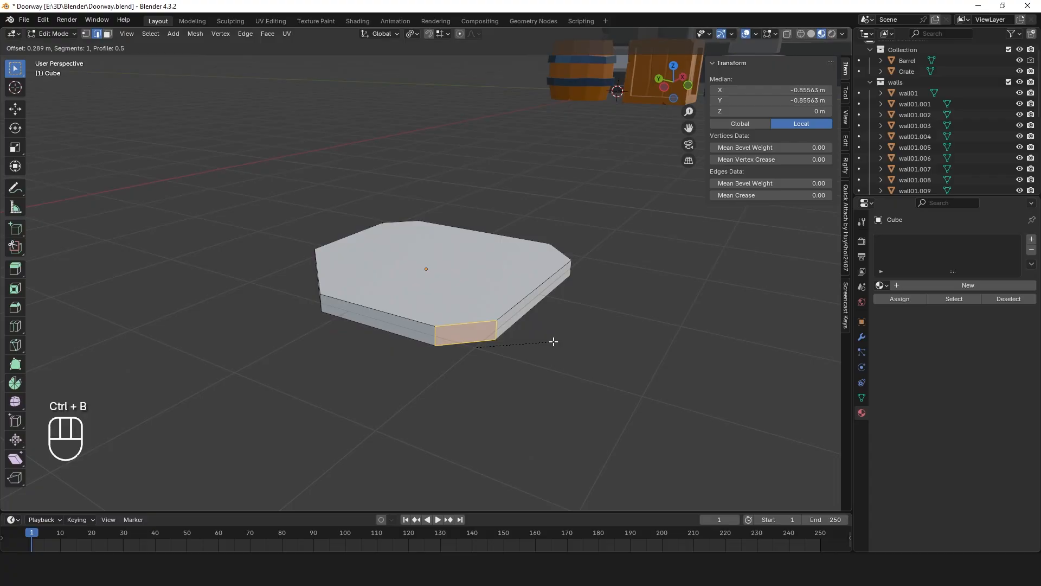
pyautogui.click(553, 341)
# In top wireframe view, move both vertices of the slab's positive X, positive Y corner about -0.33 m in X and -0.17 m in Y
pyautogui.moveTo(593, 320); pyautogui.dragTo(495, 412, button='middle')
pyautogui.scroll(-3, 499, 391)
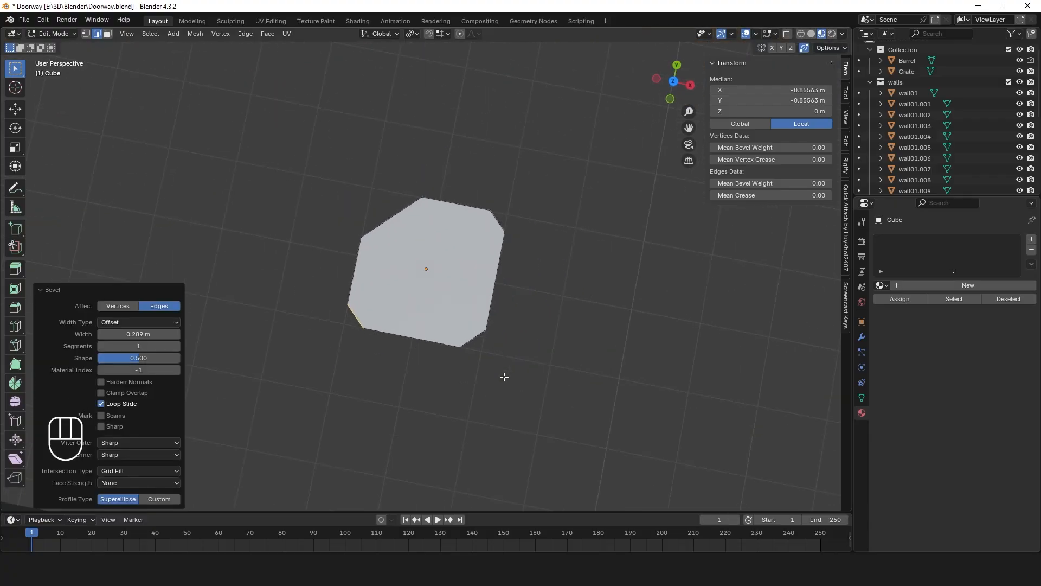
pyautogui.moveTo(502, 376); pyautogui.dragTo(620, 254, button='middle')
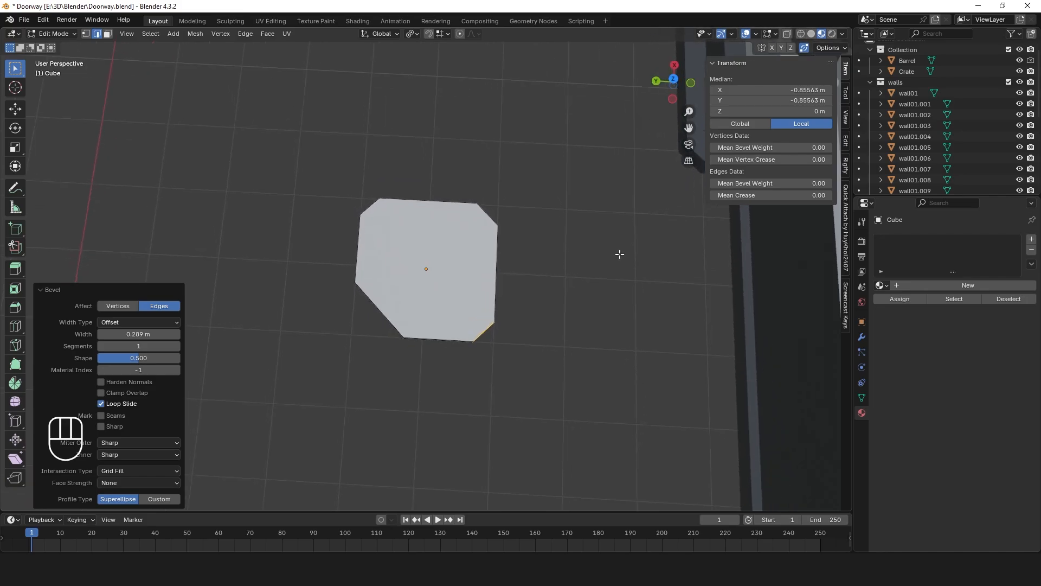
pyautogui.click(674, 79)
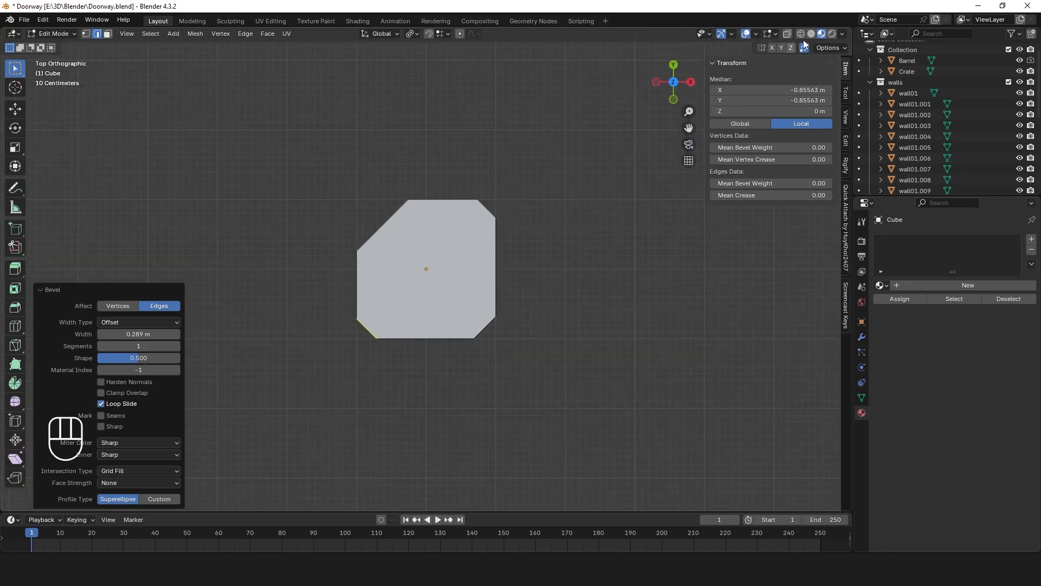
pyautogui.click(801, 34)
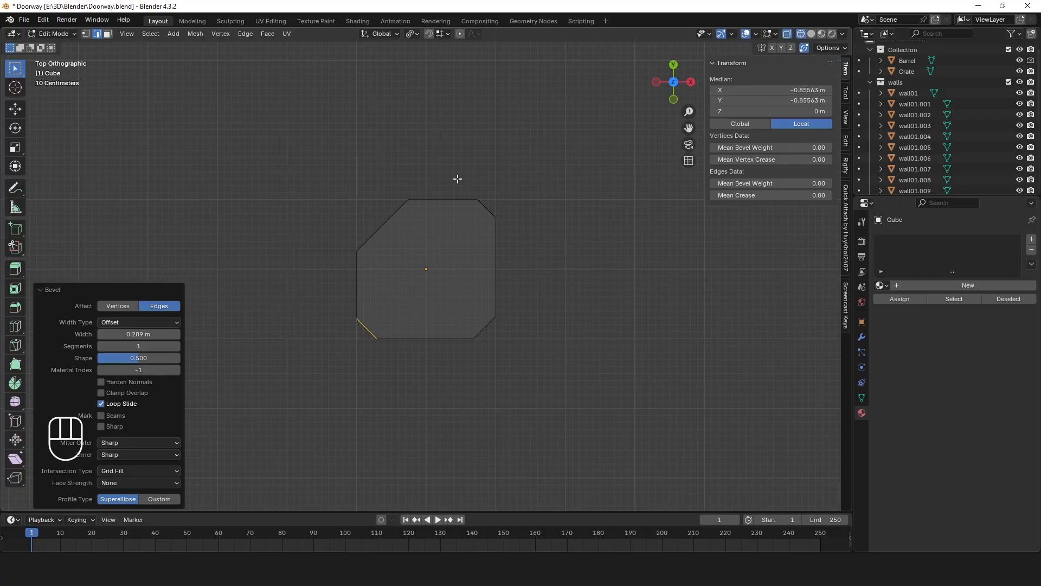
pyautogui.click(86, 35)
pyautogui.click(477, 200)
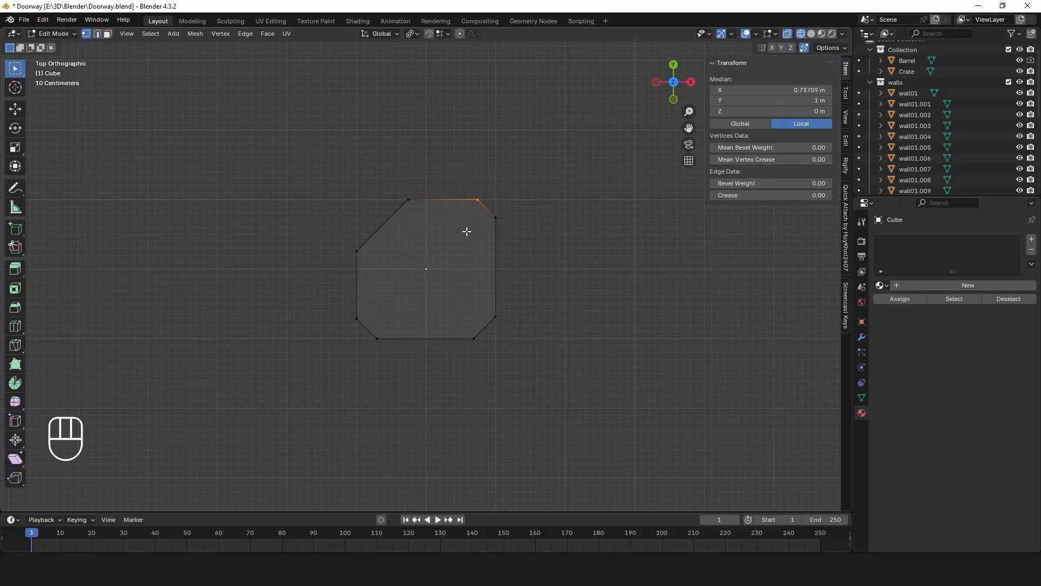
pyautogui.keyDown('shift'); pyautogui.click(496, 218); pyautogui.keyUp('shift')
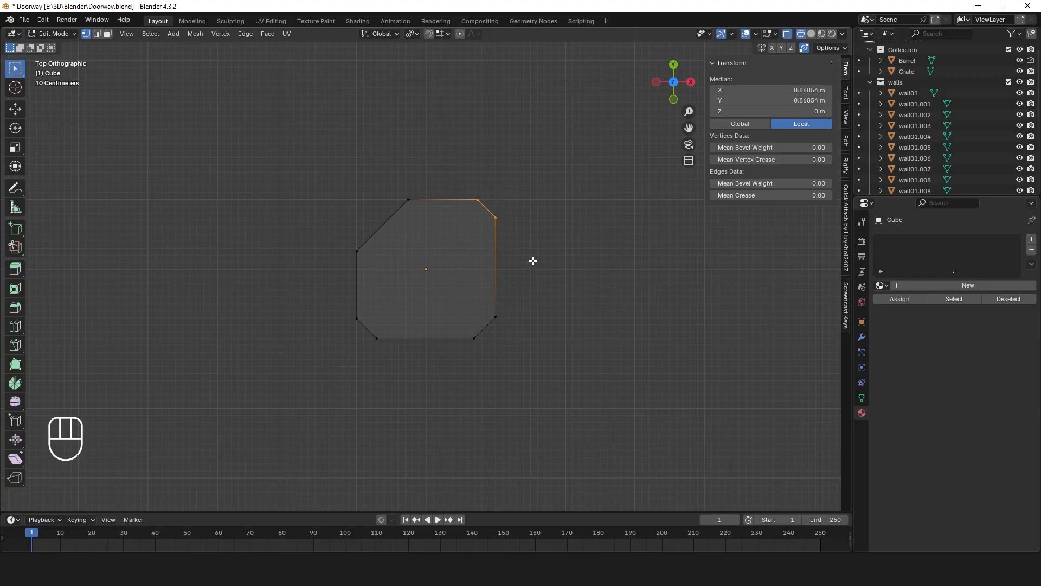
pyautogui.press('g')
pyautogui.click(510, 271)
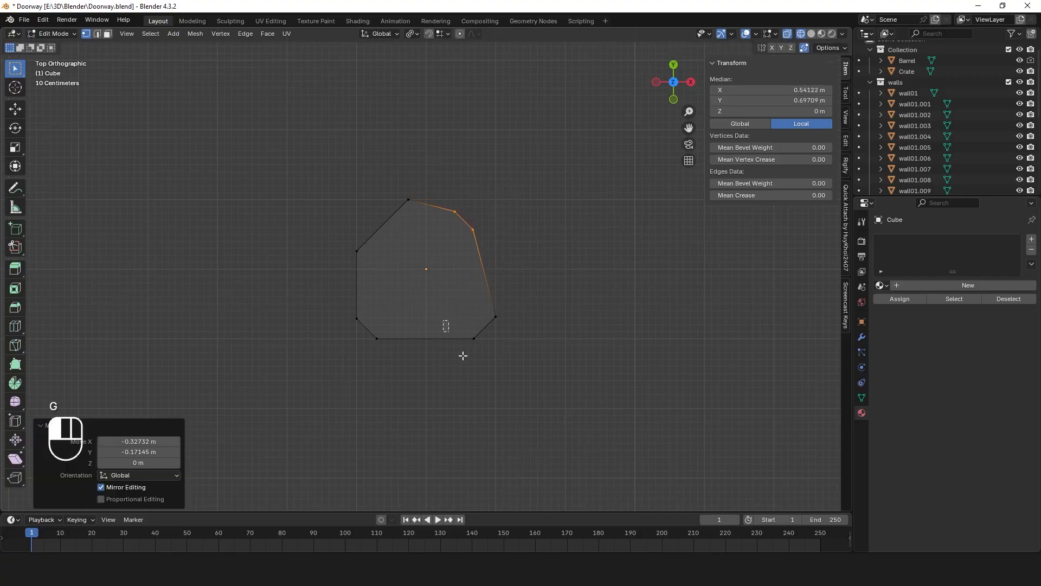
# Pull the slab's two positive X, negative Y corner vertices inward, moving the outer one about -0.30 m in X and 0.19 m in Y
pyautogui.moveTo(442, 320); pyautogui.dragTo(481, 364)
pyautogui.press('g')
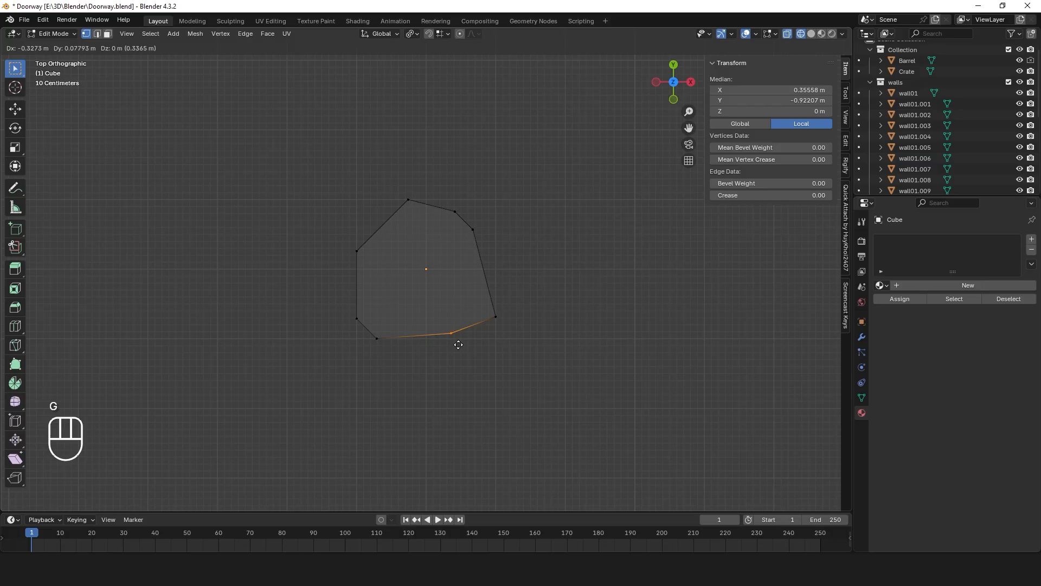
pyautogui.click(454, 349)
pyautogui.click(496, 317)
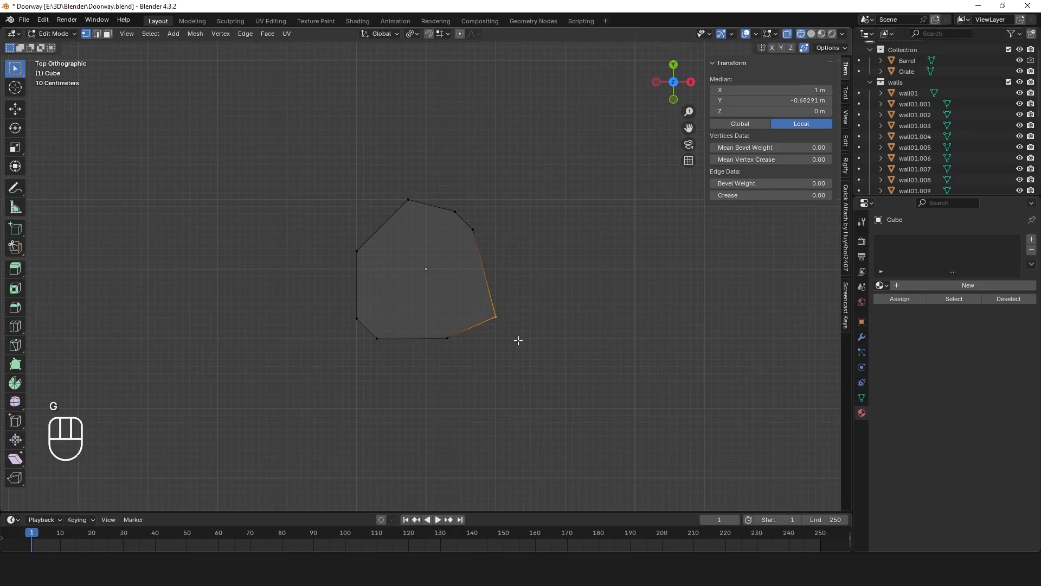
pyautogui.press('g')
pyautogui.click(495, 326)
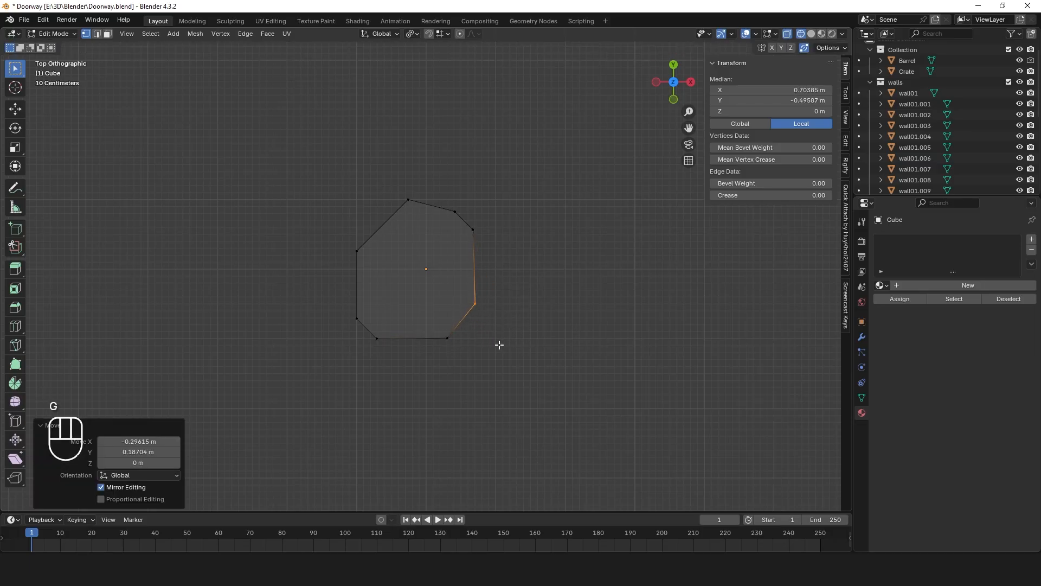
# Move the slab's topmost vertex about -0.12 m in X and -0.12 m in Y, and return to Object Mode
pyautogui.click(406, 205)
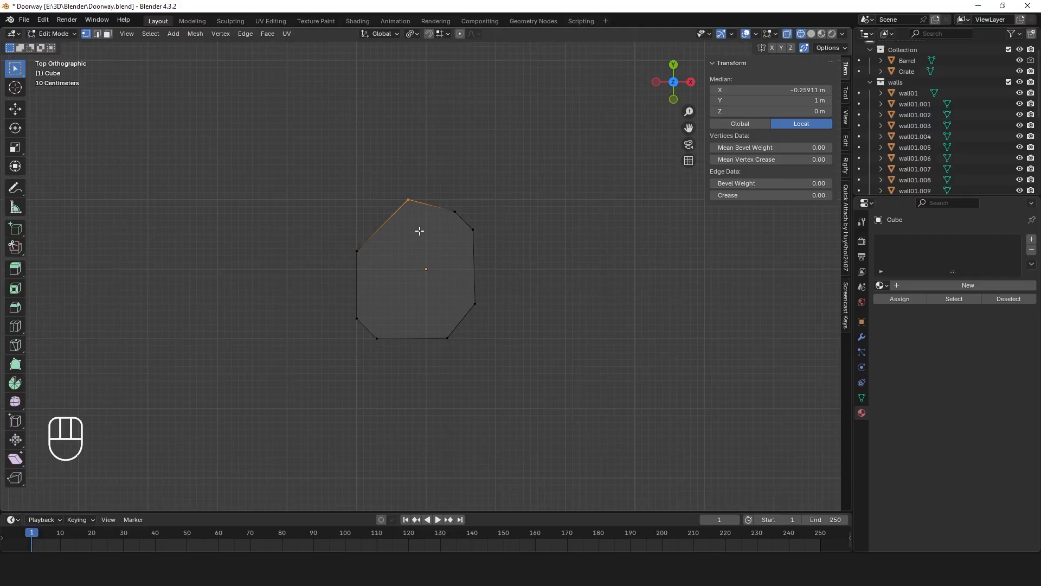
pyautogui.press('g')
pyautogui.click(413, 244)
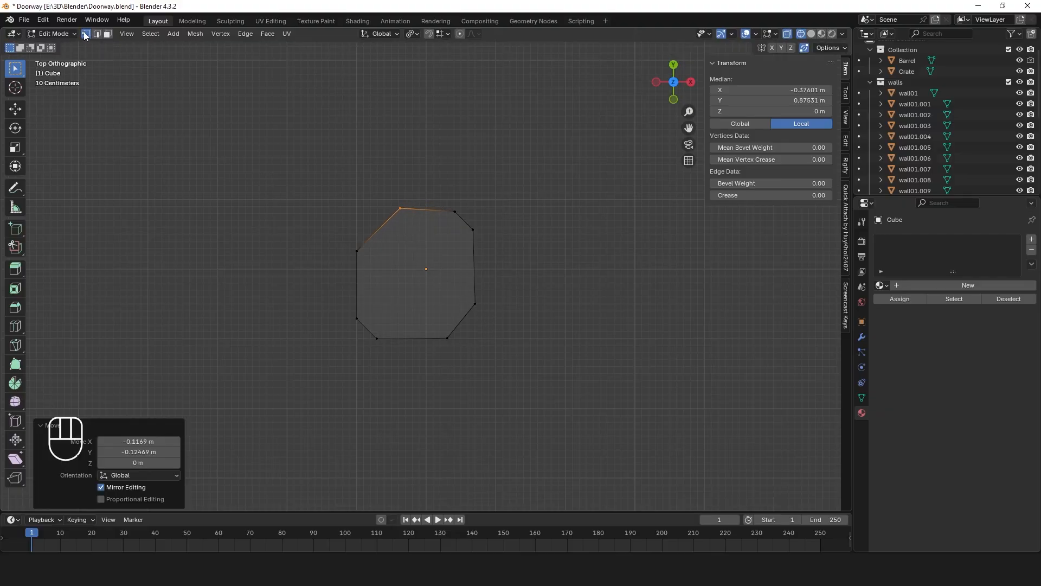
pyautogui.click(45, 35)
pyautogui.click(51, 41)
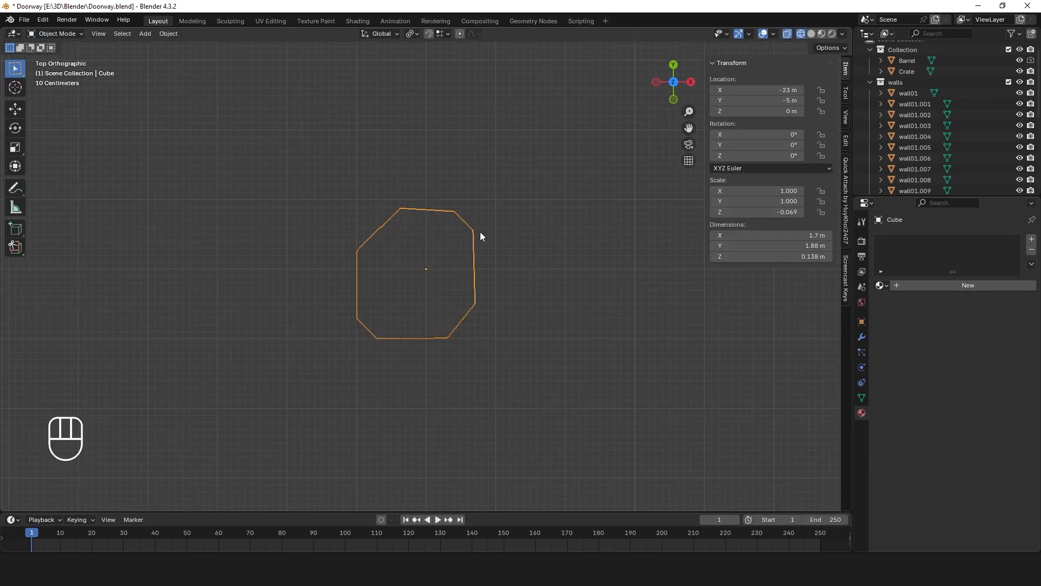
# Duplicate the slab and place the copy about 1.93 m along positive X with Z locked
pyautogui.hotkey('shift', 'd')
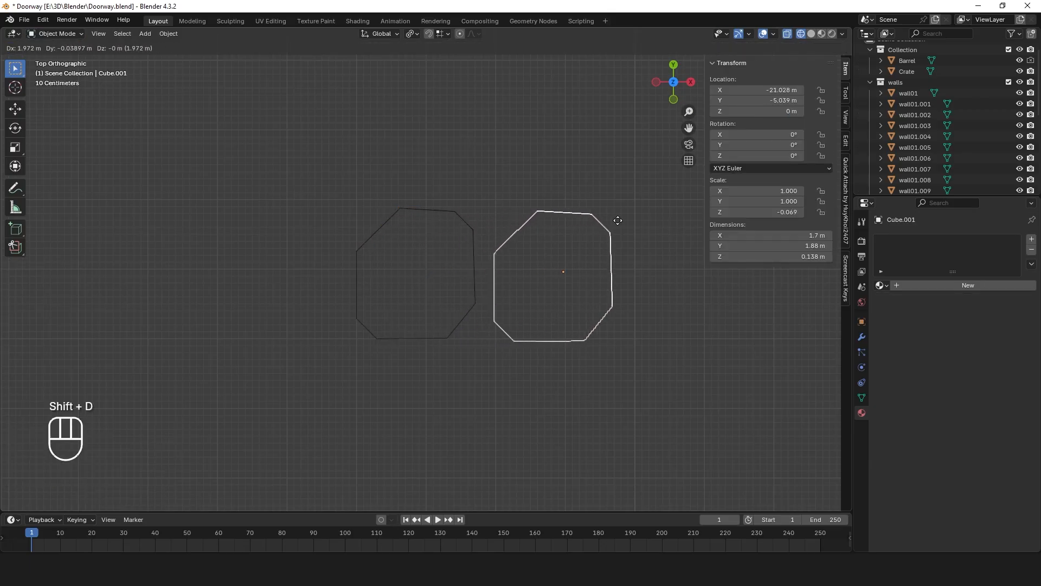
pyautogui.hotkey('shift', 'z')
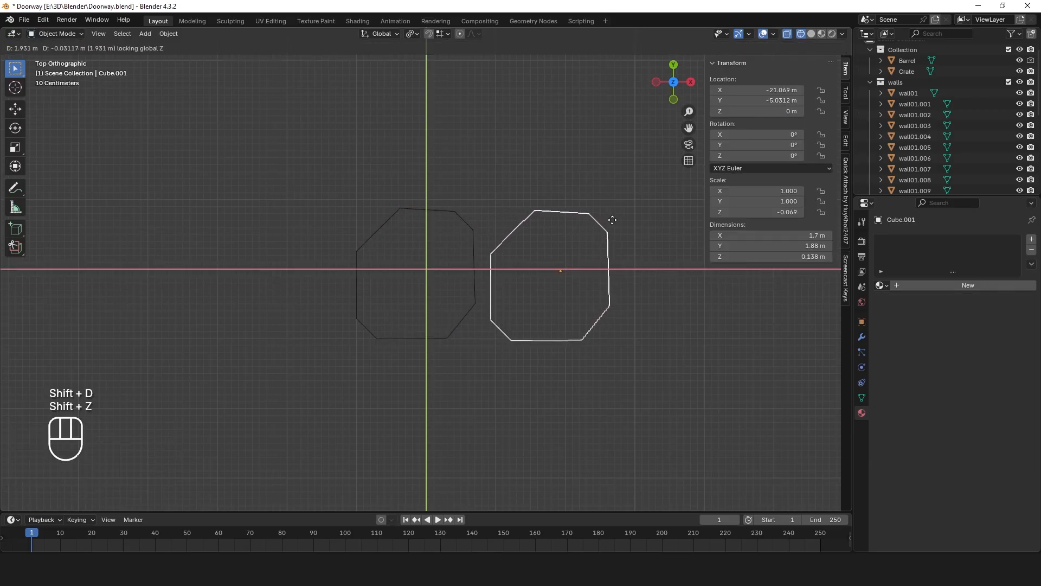
pyautogui.click(613, 220)
# Rotate the slab copy about 192° around Z and move it about -0.36 m in X and -0.41 m in Y toward the first slab
pyautogui.press('r')
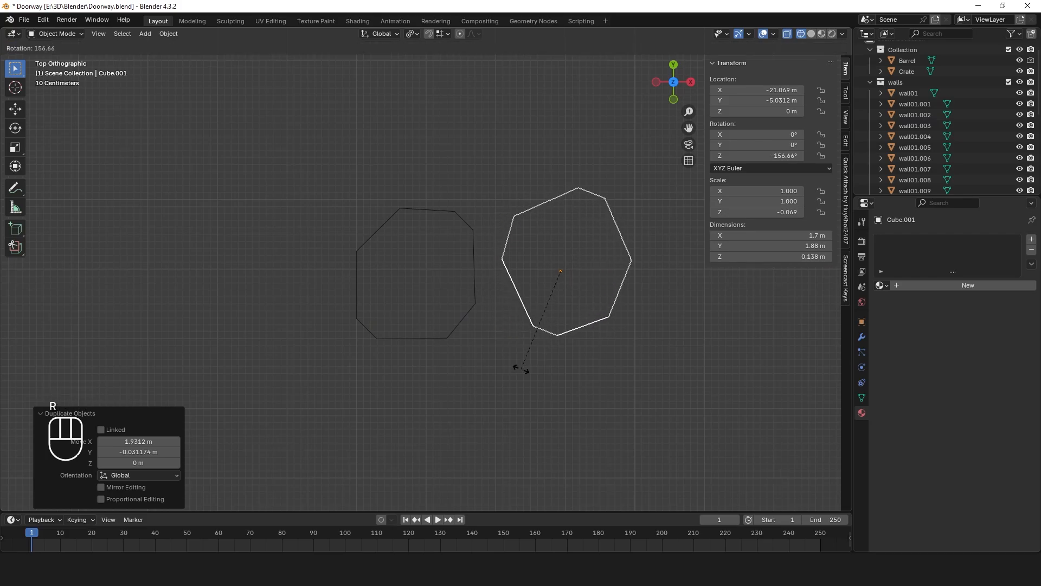
pyautogui.click(454, 340)
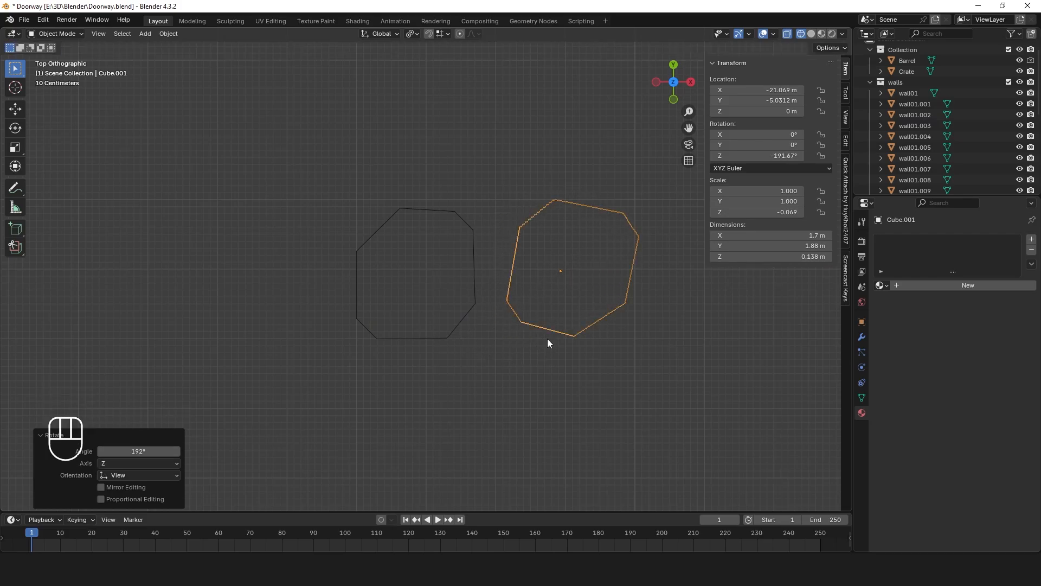
pyautogui.press('g')
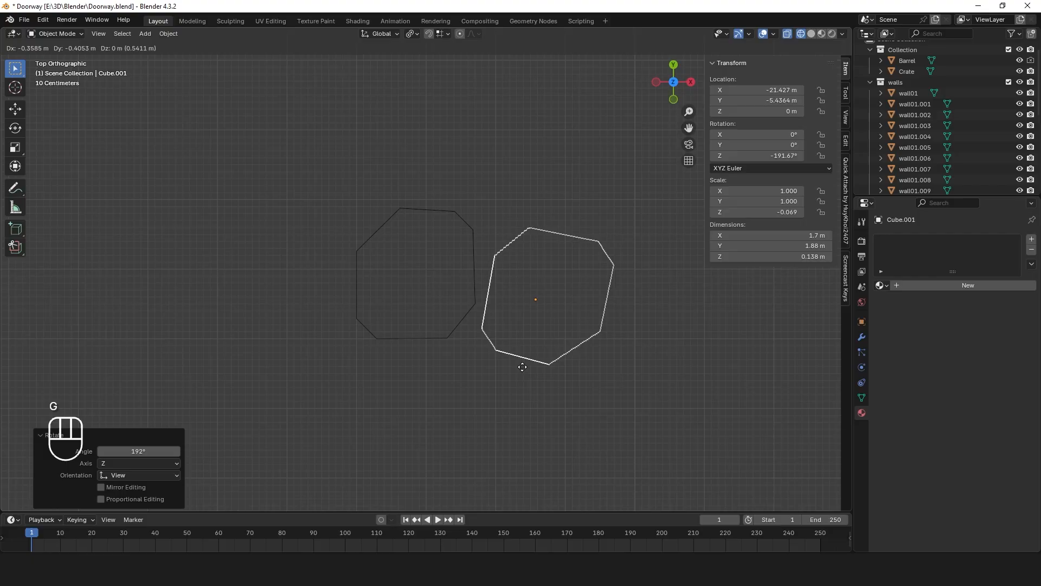
pyautogui.click(522, 368)
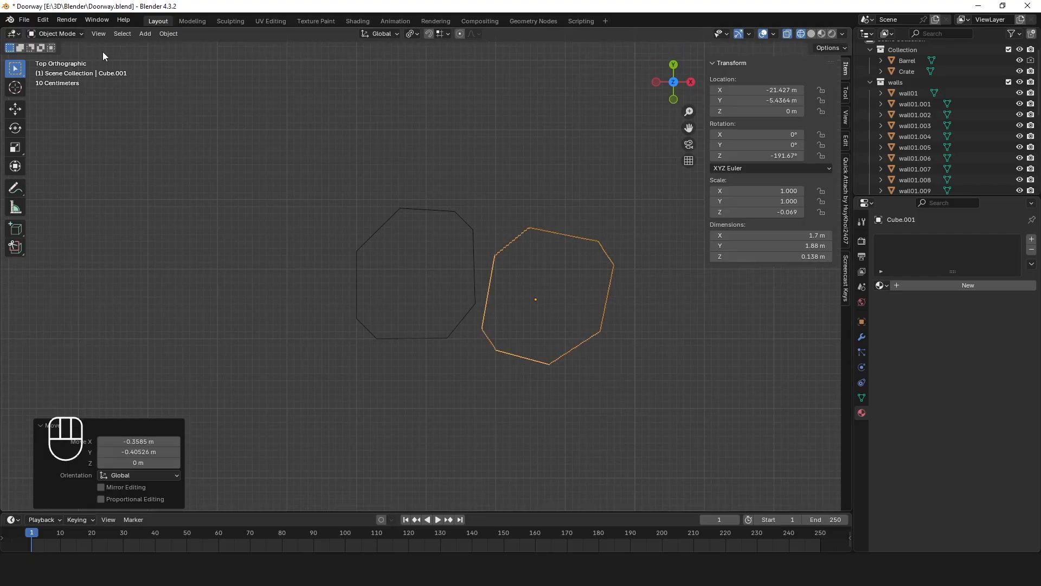
# Narrow the slab copy in Edit Mode by moving its three positive X side vertices about -0.66 m in X and -0.02 m in Y
pyautogui.click(70, 34)
pyautogui.click(74, 58)
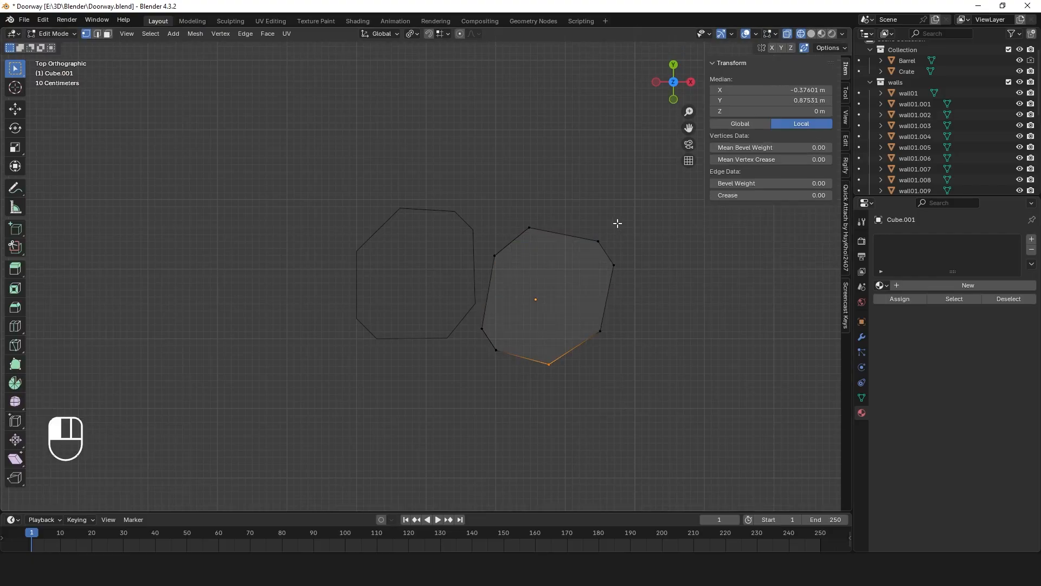
pyautogui.click(599, 241)
pyautogui.moveTo(565, 197); pyautogui.dragTo(629, 369)
pyautogui.press('g')
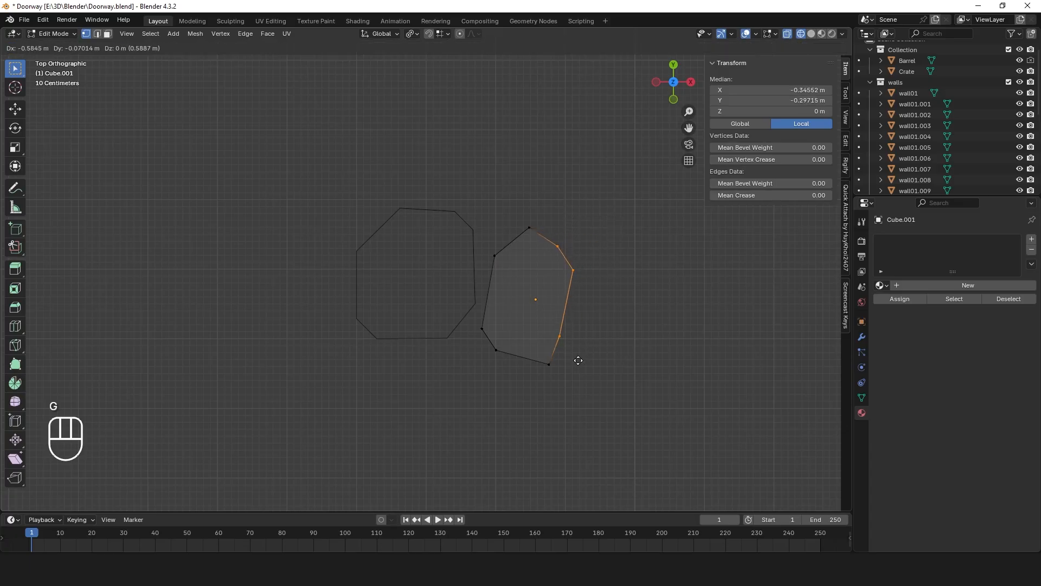
pyautogui.click(573, 357)
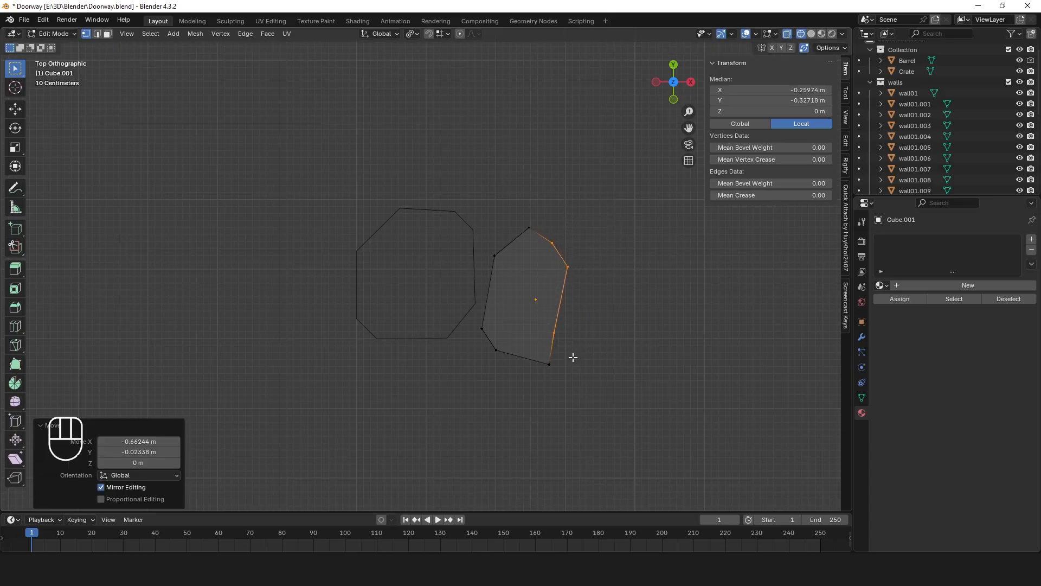
# Nudge the copy's upper positive X vertex outward, move its lowest vertex about -0.19 m in X and 0.22 m in Y, and return to Object Mode
pyautogui.click(553, 243)
pyautogui.press('g')
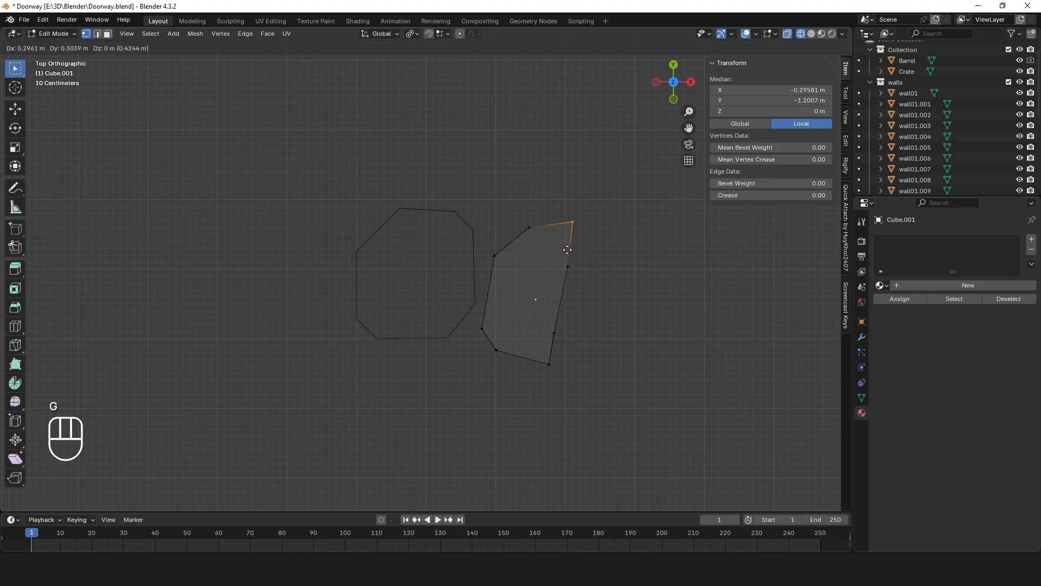
pyautogui.click(557, 258)
pyautogui.click(548, 363)
pyautogui.press('g')
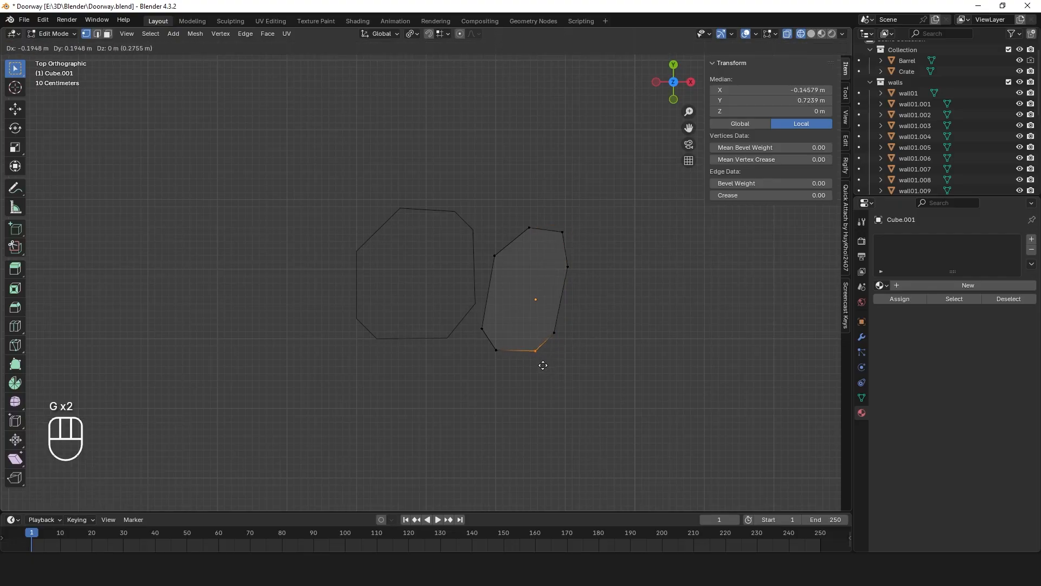
pyautogui.click(543, 364)
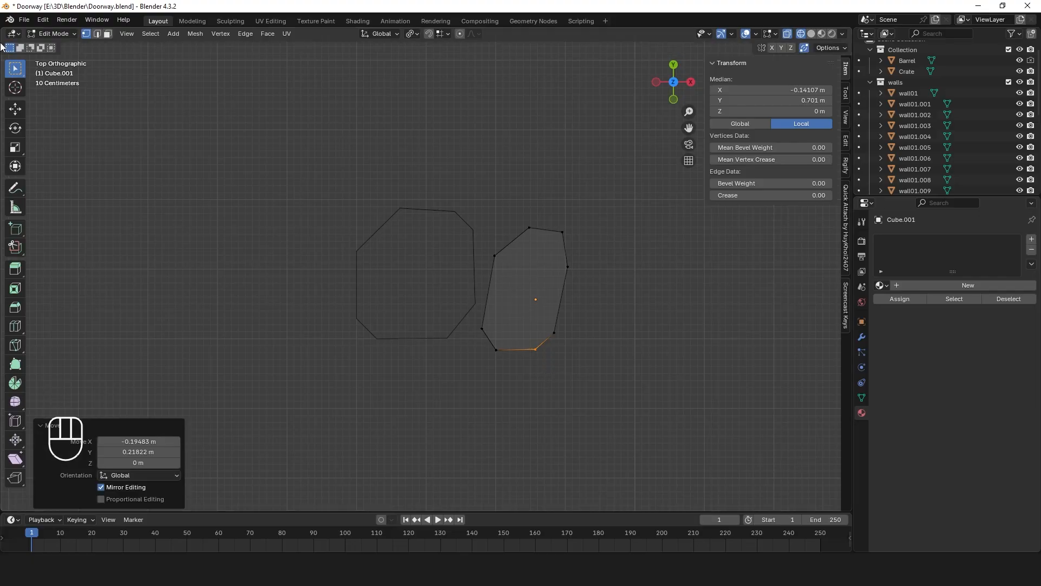
pyautogui.click(69, 33)
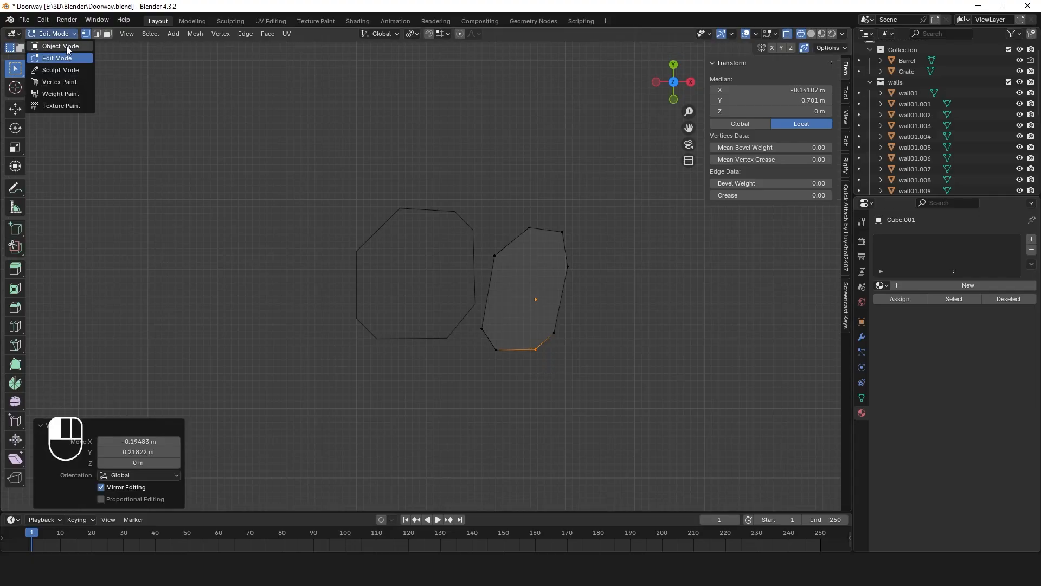
pyautogui.click(60, 46)
# Duplicate the first slab and place the copy about 0.28 m in X and -2.07 m in Y away with Z locked
pyautogui.moveTo(283, 228); pyautogui.dragTo(385, 327)
pyautogui.hotkey('shift', 'd')
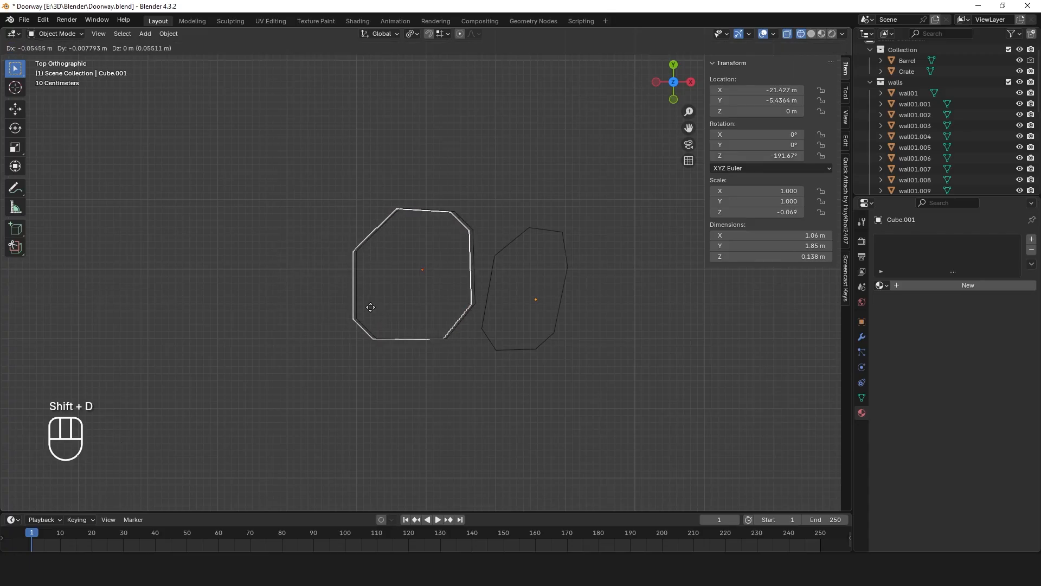
pyautogui.hotkey('shift', 'z')
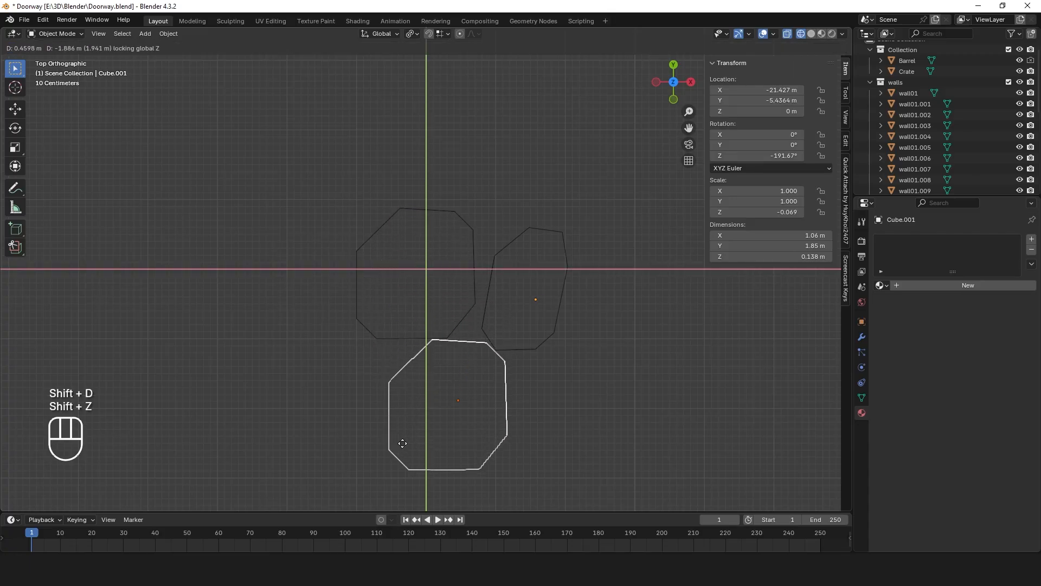
pyautogui.click(395, 450)
# Rotate the new slab copy about -87.7° around Z, and turn it about -2.19° more
pyautogui.press('r')
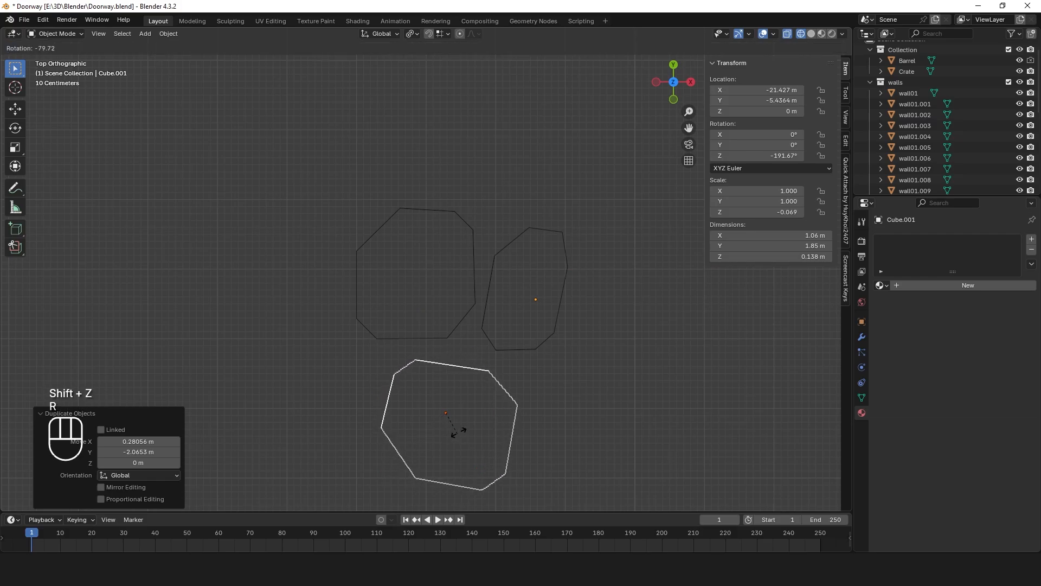
pyautogui.click(460, 436)
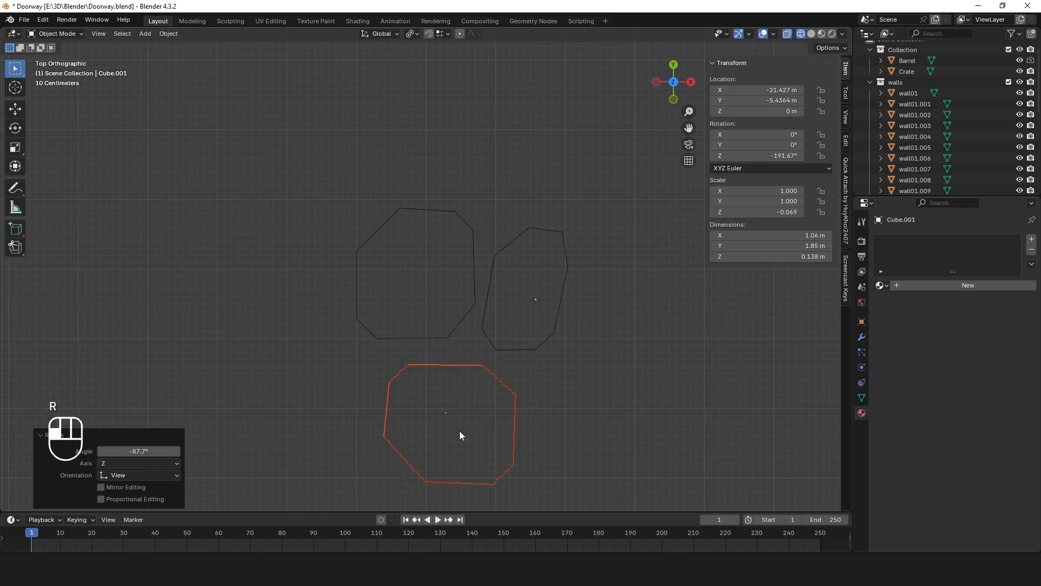
pyautogui.press('r')
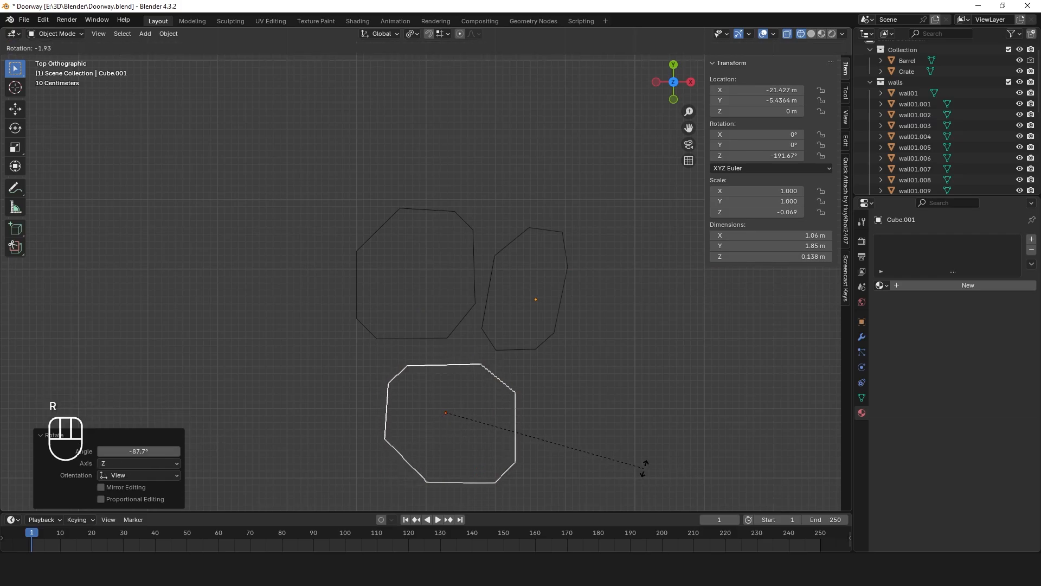
pyautogui.click(653, 468)
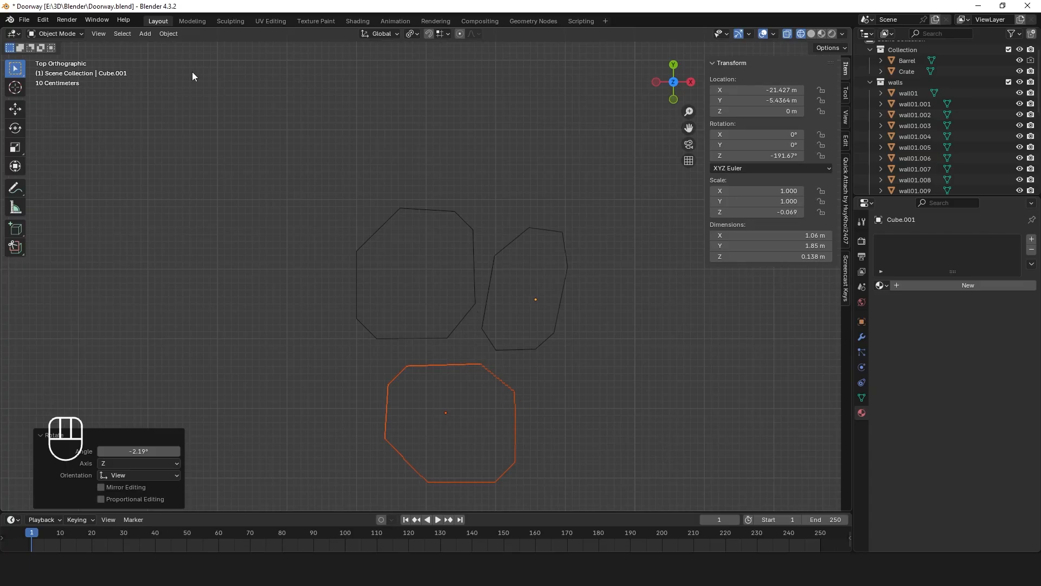
# Enter Edit Mode on the rotated slab copy and move its four negative Y side vertices about 0.38 m in Y
pyautogui.click(57, 37)
pyautogui.click(59, 58)
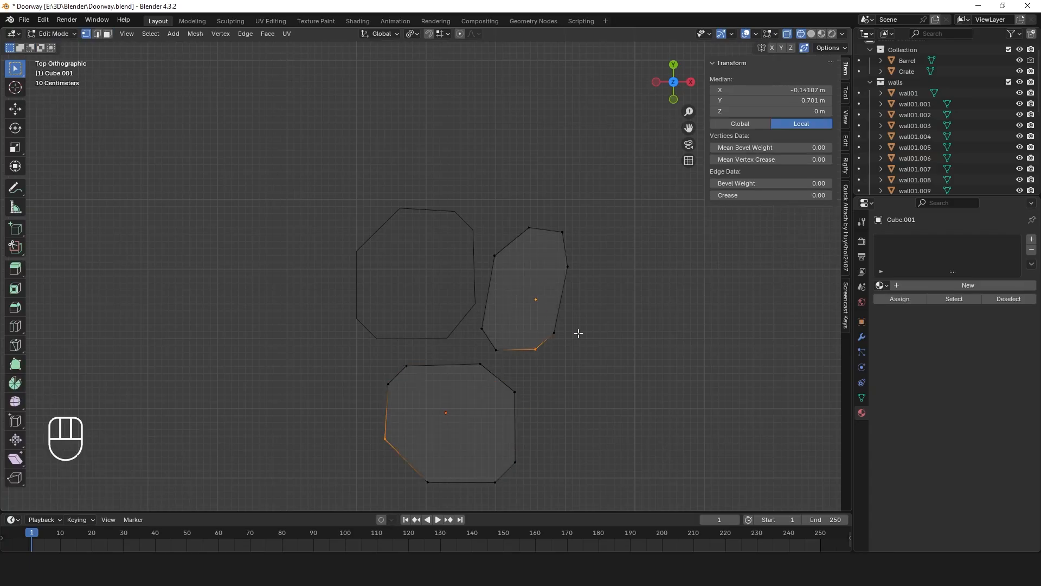
pyautogui.moveTo(395, 357); pyautogui.dragTo(413, 378)
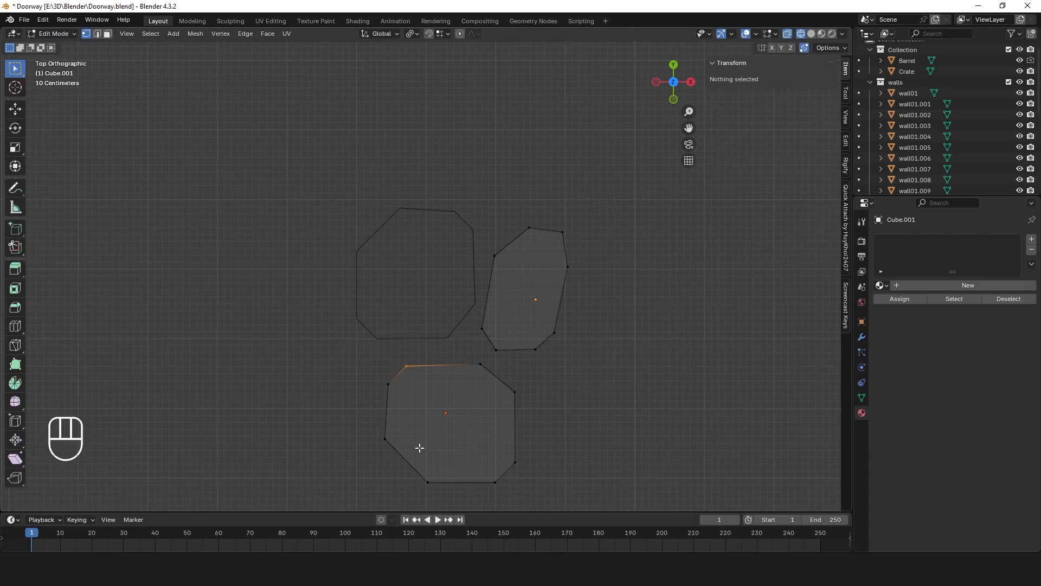
pyautogui.moveTo(399, 504); pyautogui.dragTo(603, 449)
pyautogui.moveTo(351, 507); pyautogui.dragTo(567, 432)
pyautogui.press('g')
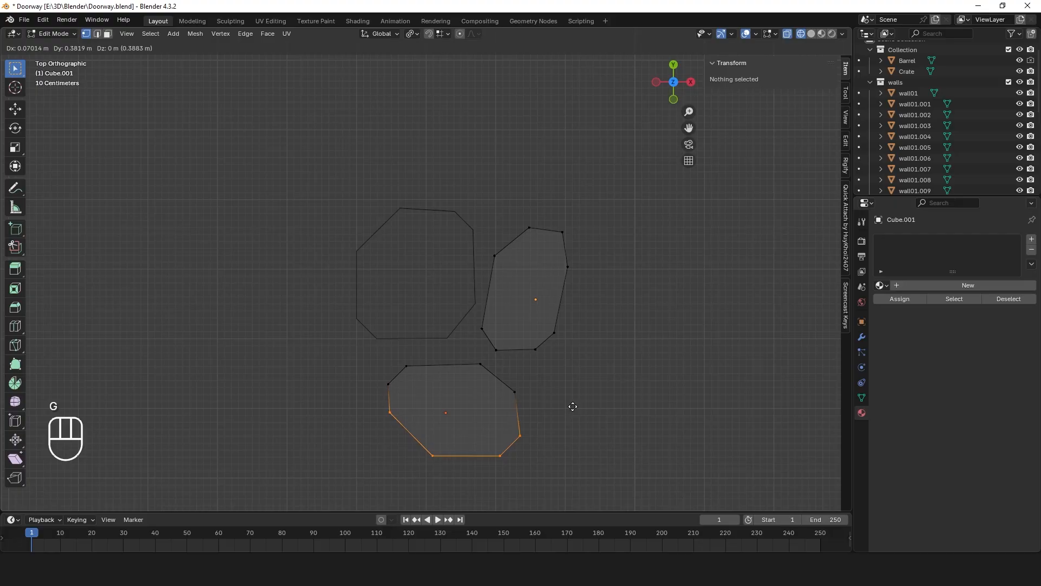
pyautogui.click(562, 421)
# Move the slab's two lower positive X vertices about -0.19 m in X, and raise its bottom edge vertices about 0.2 m in Y
pyautogui.moveTo(559, 411); pyautogui.dragTo(470, 476)
pyautogui.press('g')
pyautogui.click(466, 467)
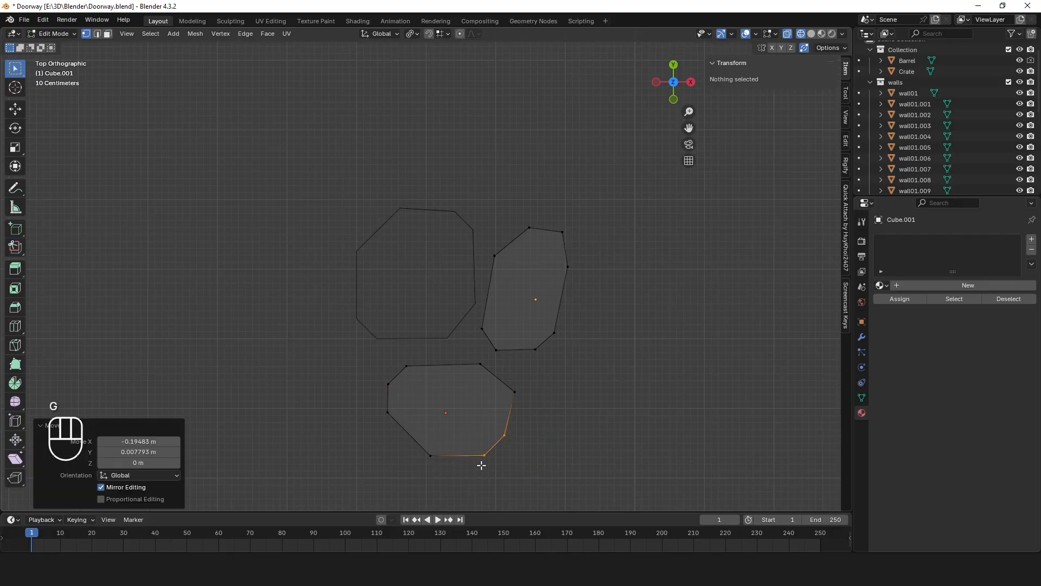
pyautogui.moveTo(423, 442); pyautogui.dragTo(504, 476)
pyautogui.press('g')
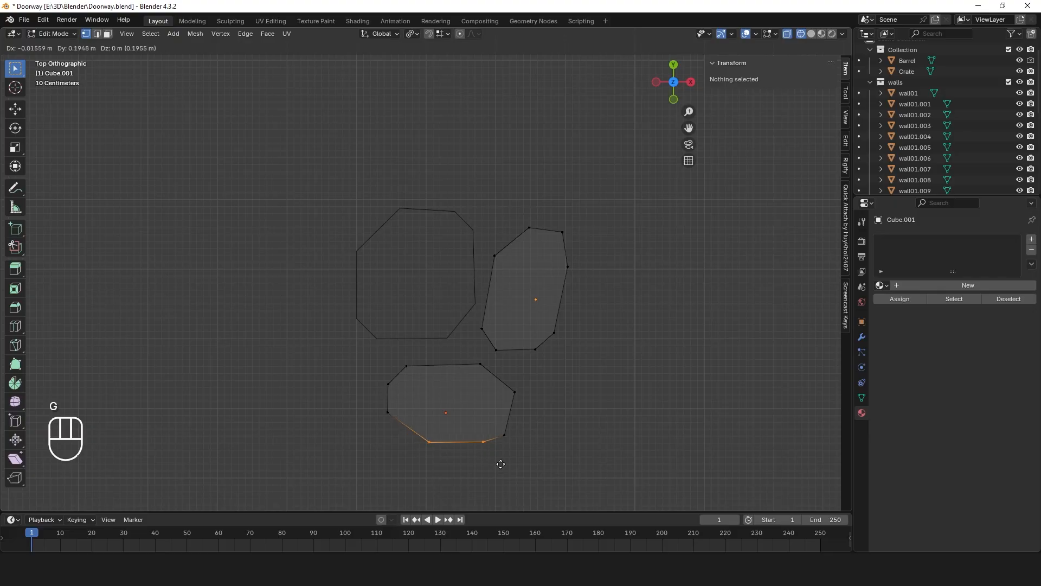
pyautogui.click(498, 461)
# Move the lower positive X corner about 0.08 m in X and 0.15 m in Y, and the negative X side vertices about 0.35 m in X
pyautogui.click(502, 432)
pyautogui.press('g')
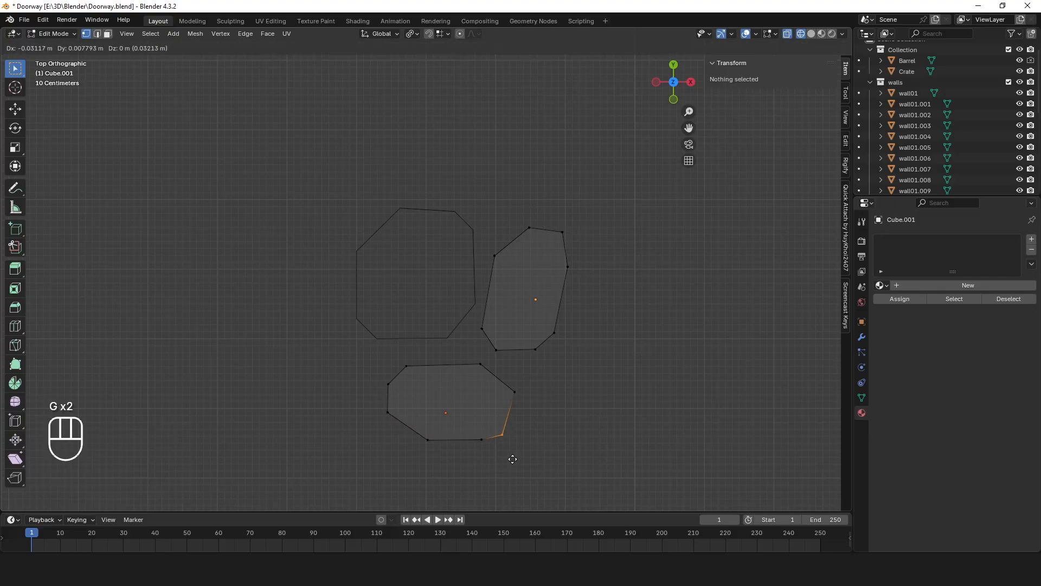
pyautogui.click(518, 449)
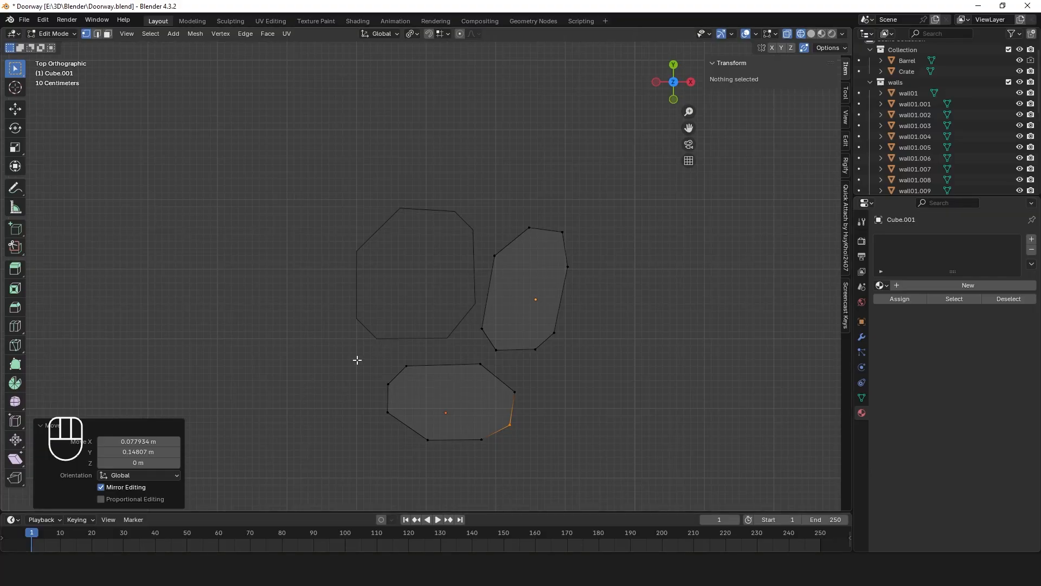
pyautogui.moveTo(357, 359); pyautogui.dragTo(405, 462)
pyautogui.press('g')
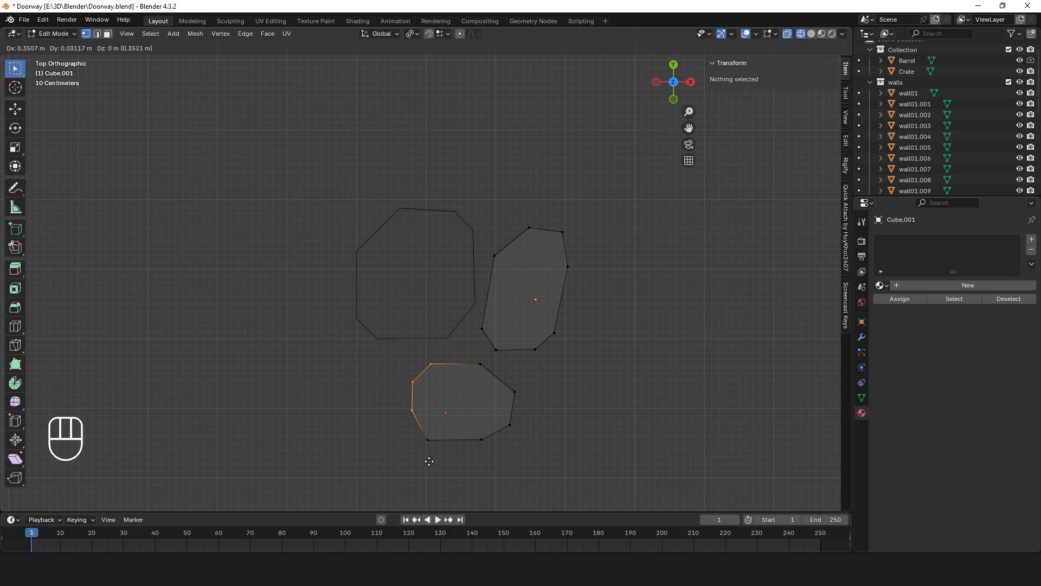
pyautogui.click(429, 460)
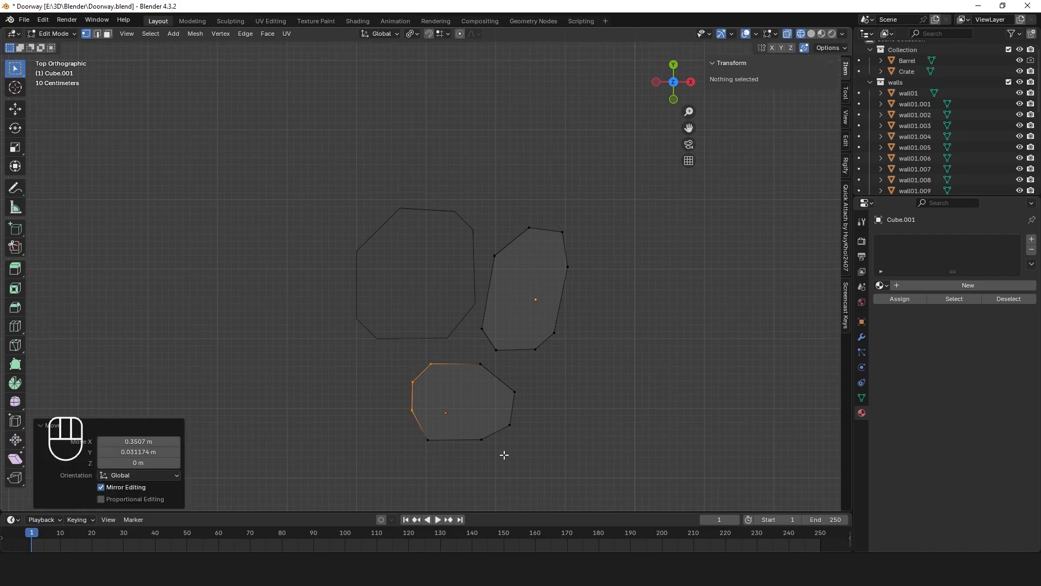
# Move the slab's positive X side vertices about -0.20 m in X and 0.01 m in Y, and return to Object Mode
pyautogui.moveTo(499, 374); pyautogui.dragTo(524, 453)
pyautogui.press('g')
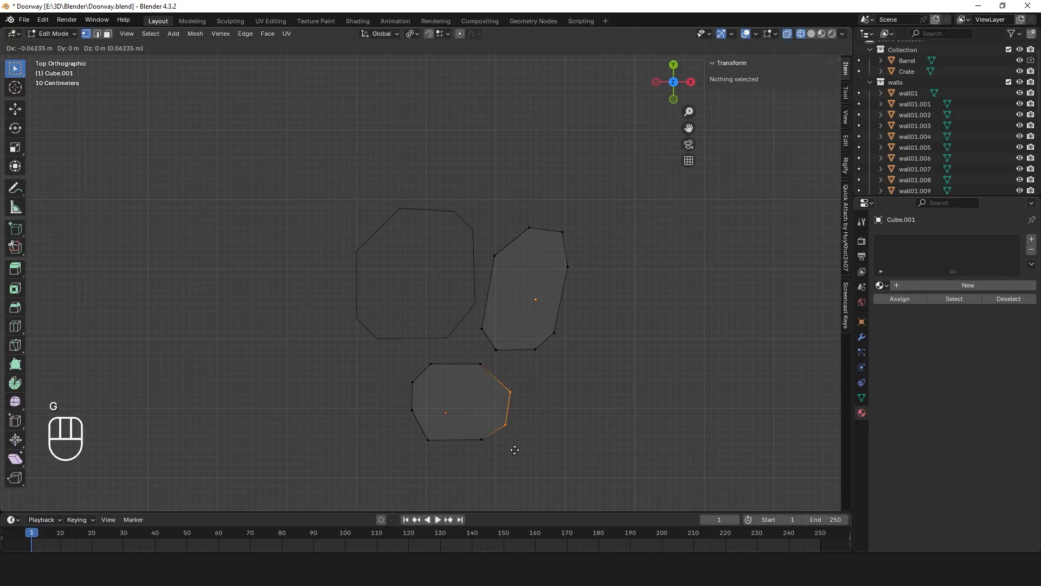
pyautogui.click(506, 449)
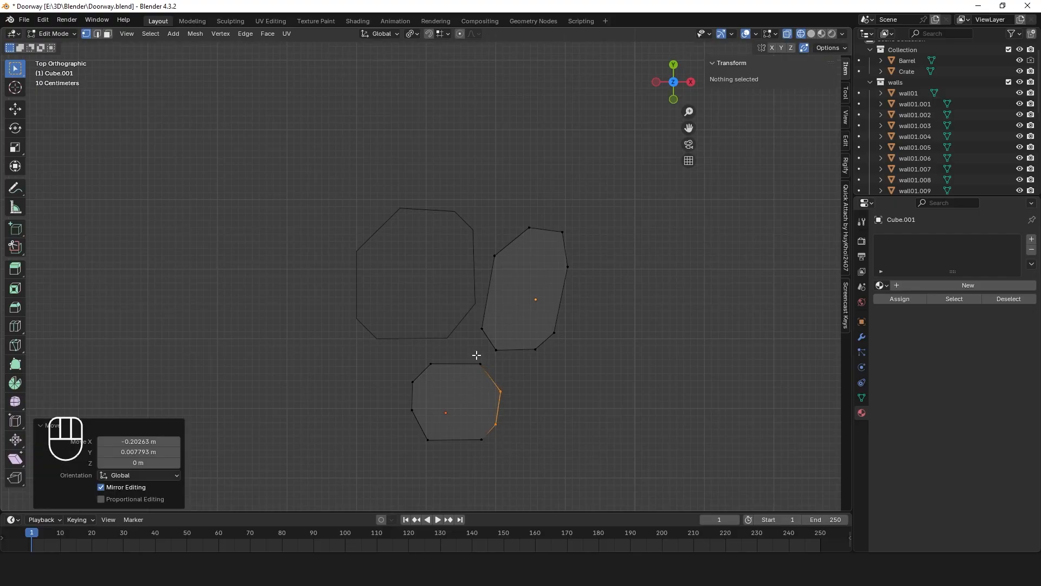
pyautogui.click(64, 35)
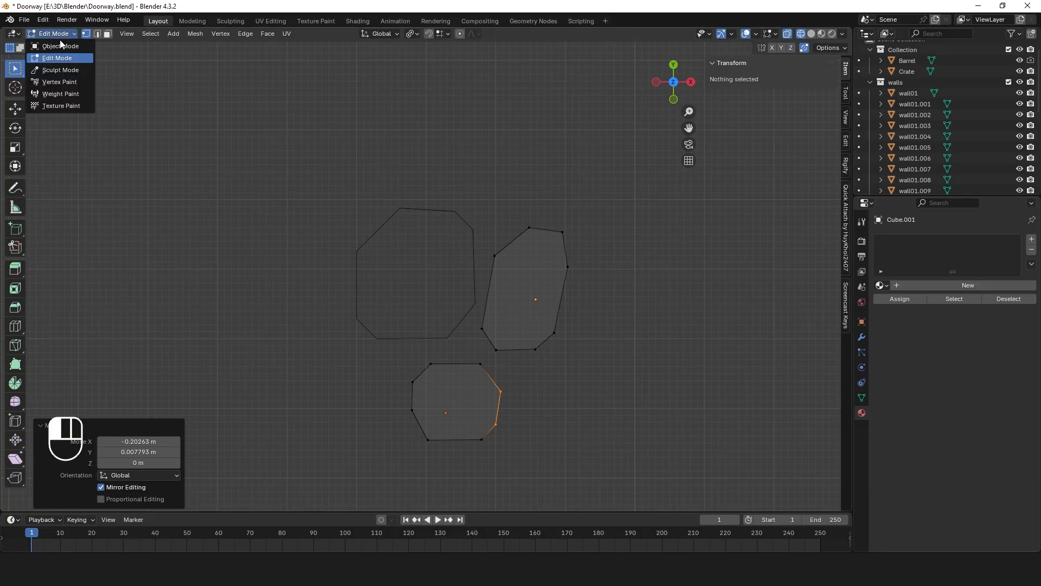
pyautogui.click(60, 42)
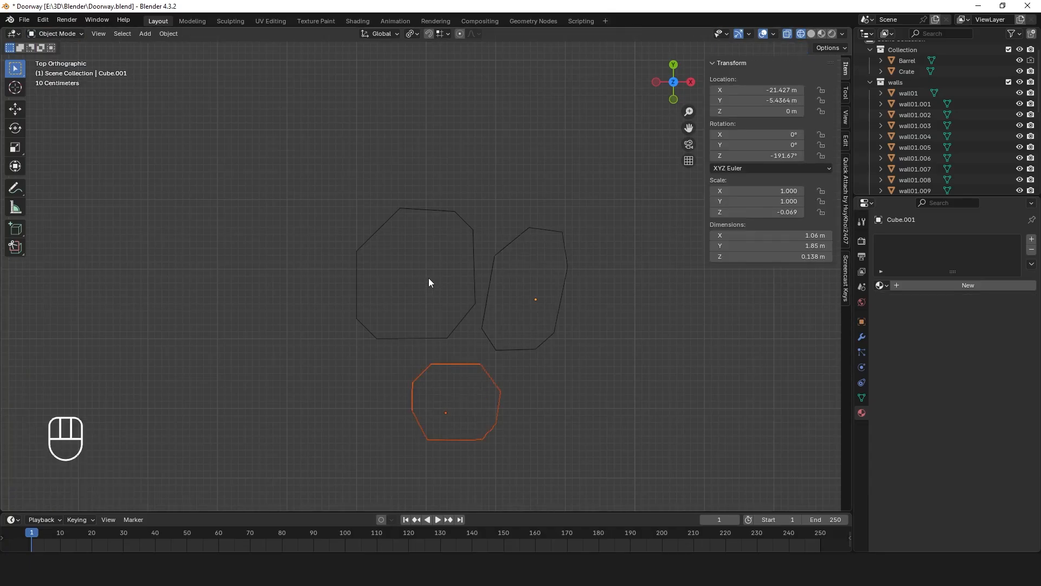
# Duplicate the large first slab and place the copy about -1.37 m in X and -1.93 m in Y away
pyautogui.click(371, 302)
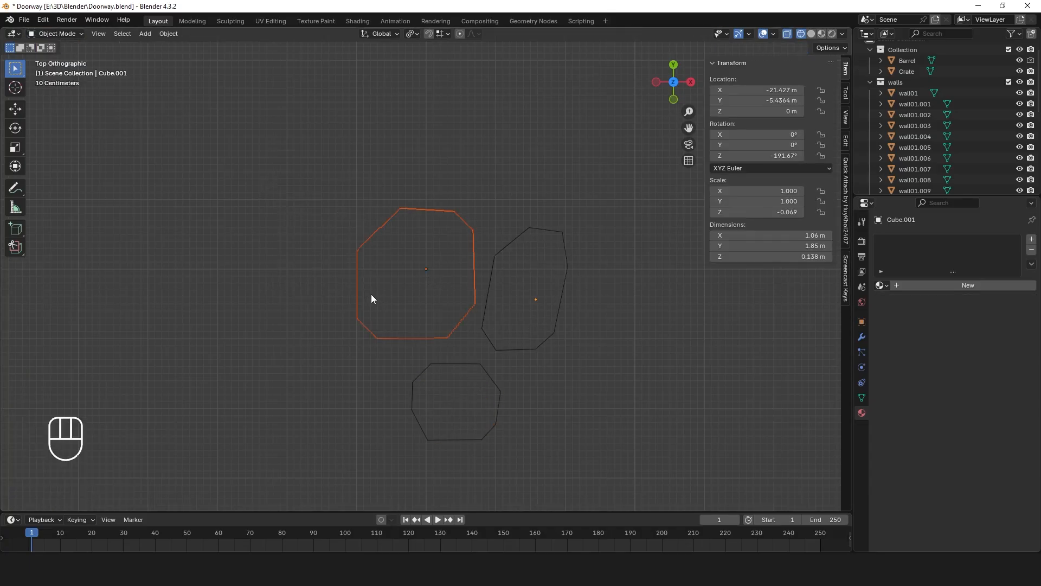
pyautogui.press('ctrl')
pyautogui.hotkey('shift', 'd')
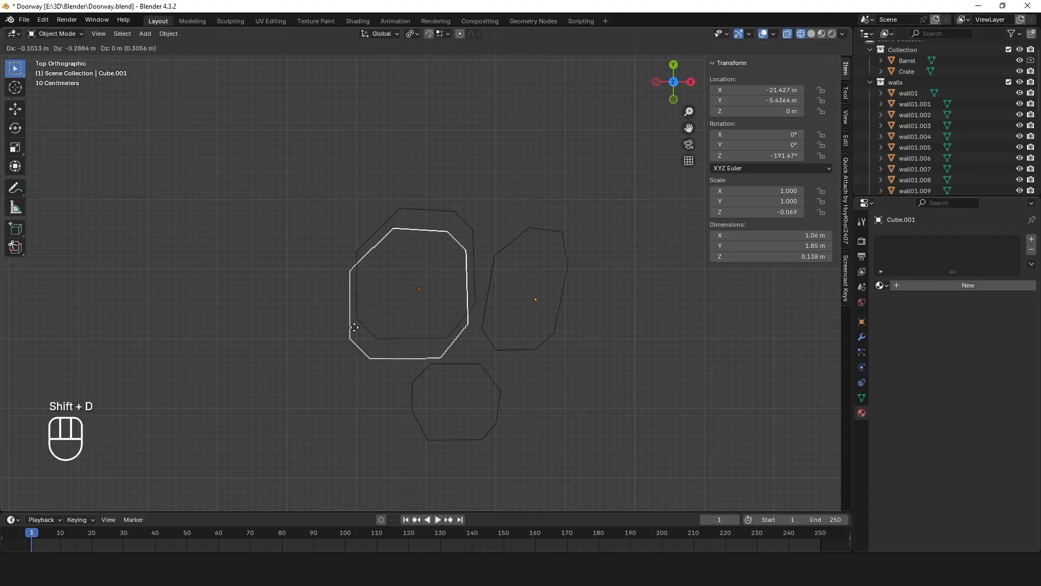
pyautogui.click(275, 428)
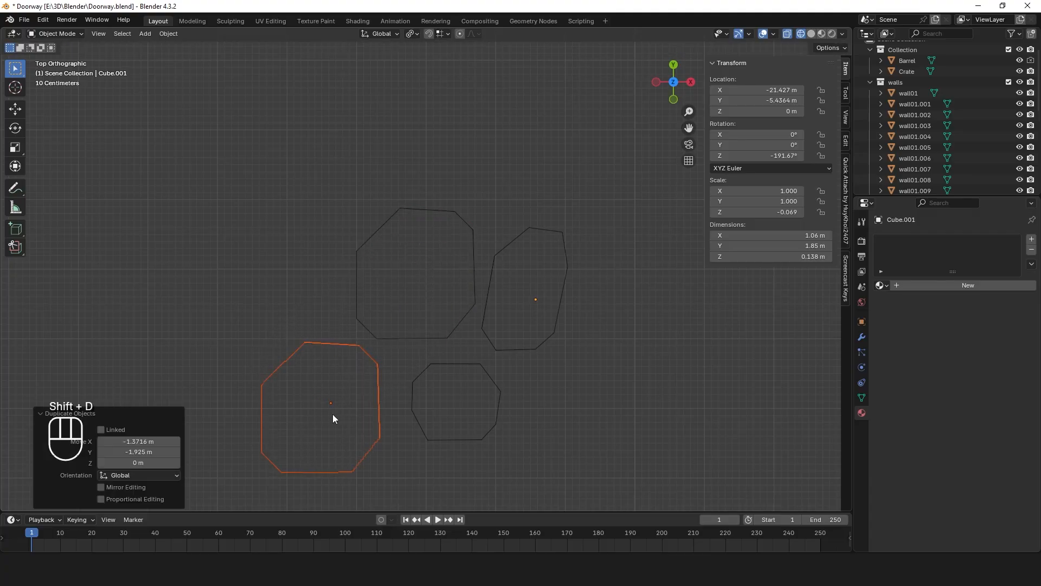
# Rotate the new slab copy about 116° around Z and scale it uniformly to about 0.723
pyautogui.press('r')
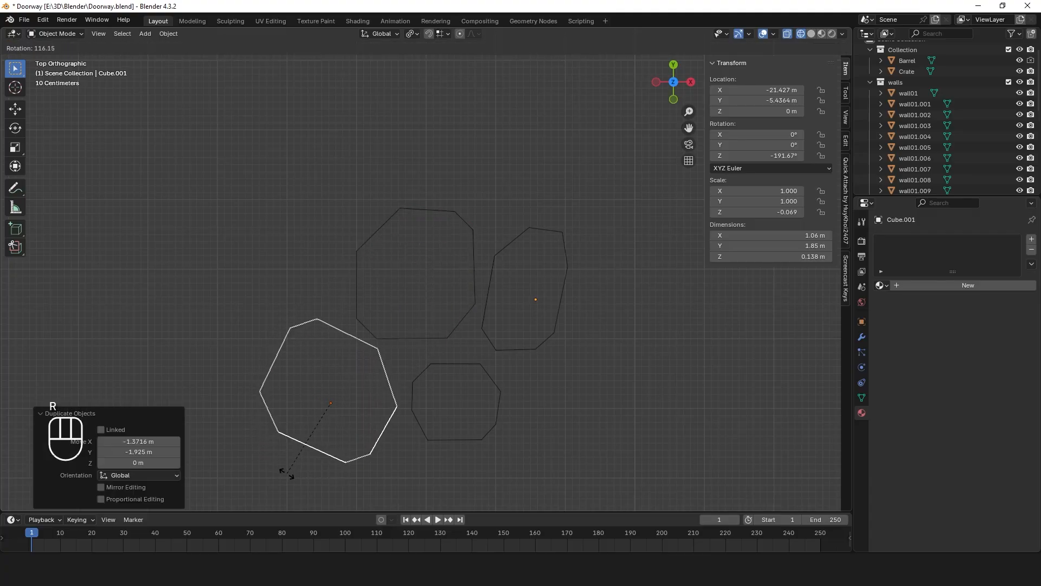
pyautogui.click(286, 473)
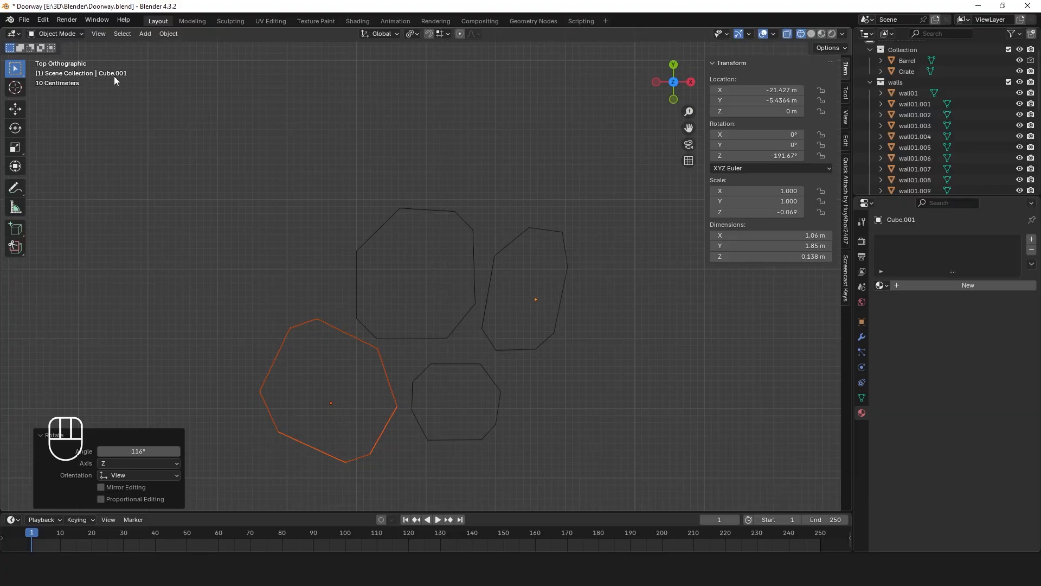
pyautogui.press('s')
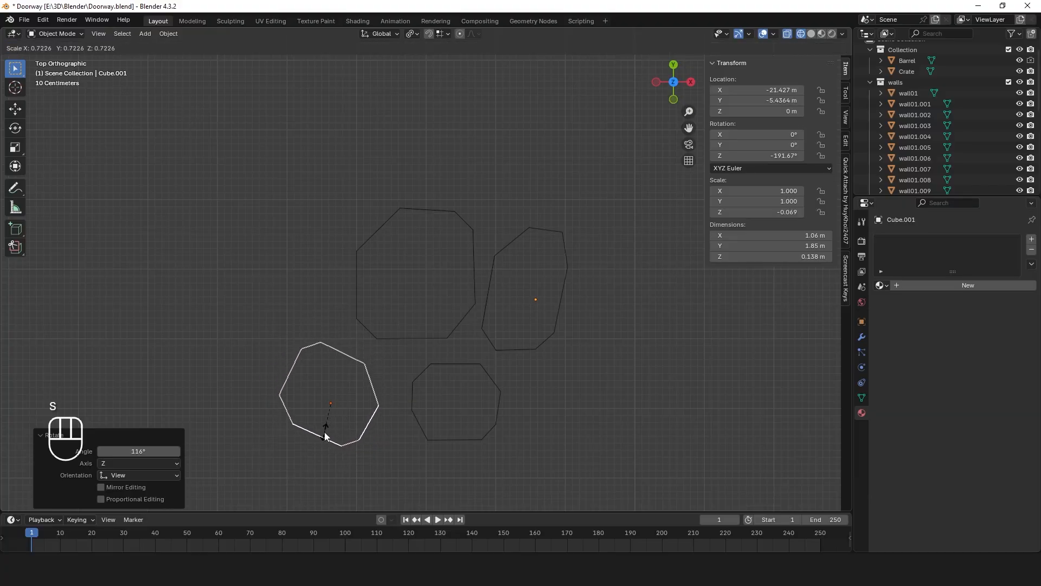
pyautogui.click(327, 430)
# Enter Edit Mode on the new copy and move its two topmost vertices about -0.05 m in X and -0.32 m in Y
pyautogui.click(54, 34)
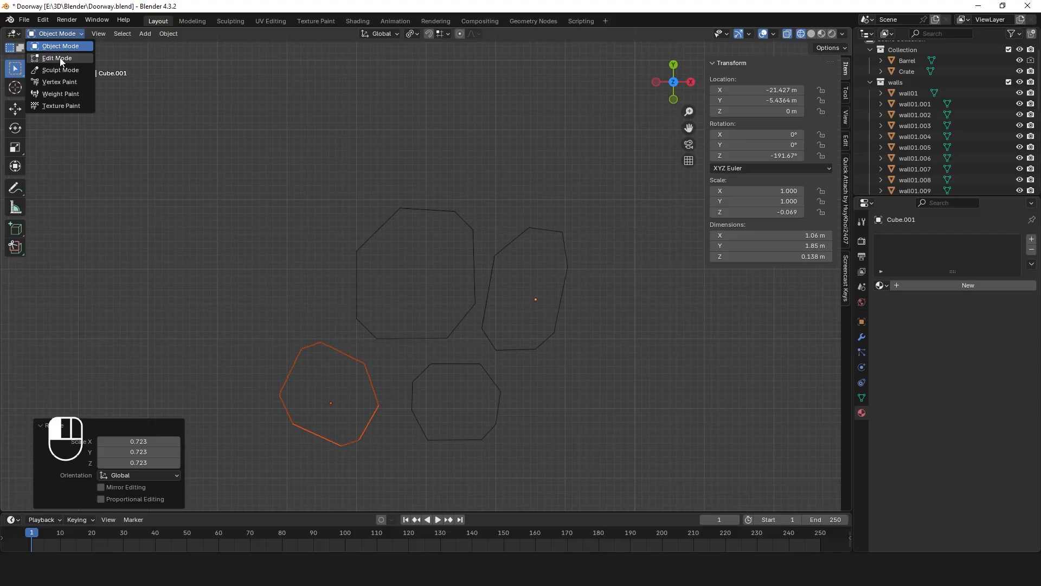
pyautogui.click(59, 57)
pyautogui.moveTo(272, 321); pyautogui.dragTo(334, 358)
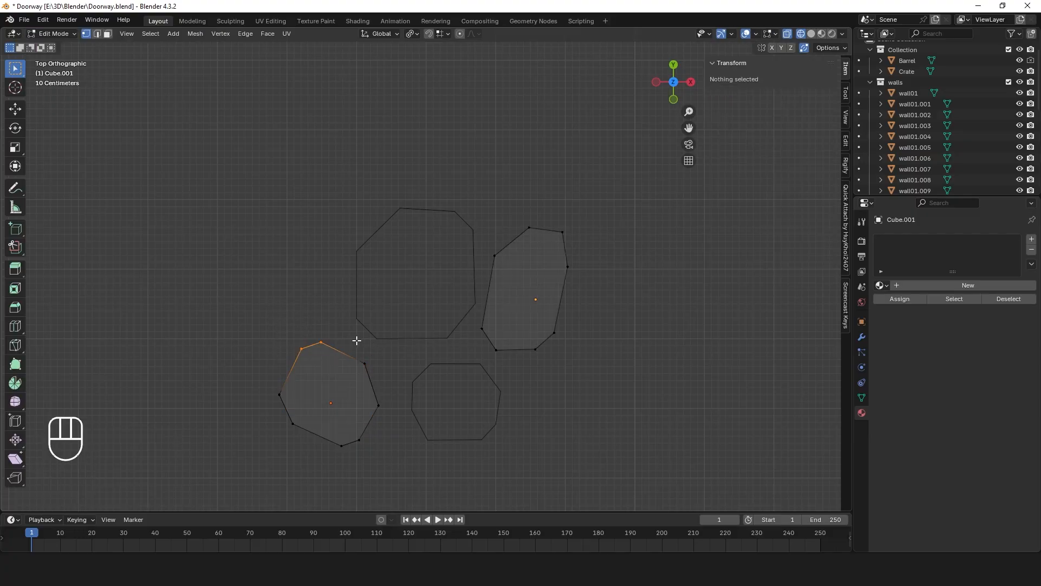
pyautogui.press('g')
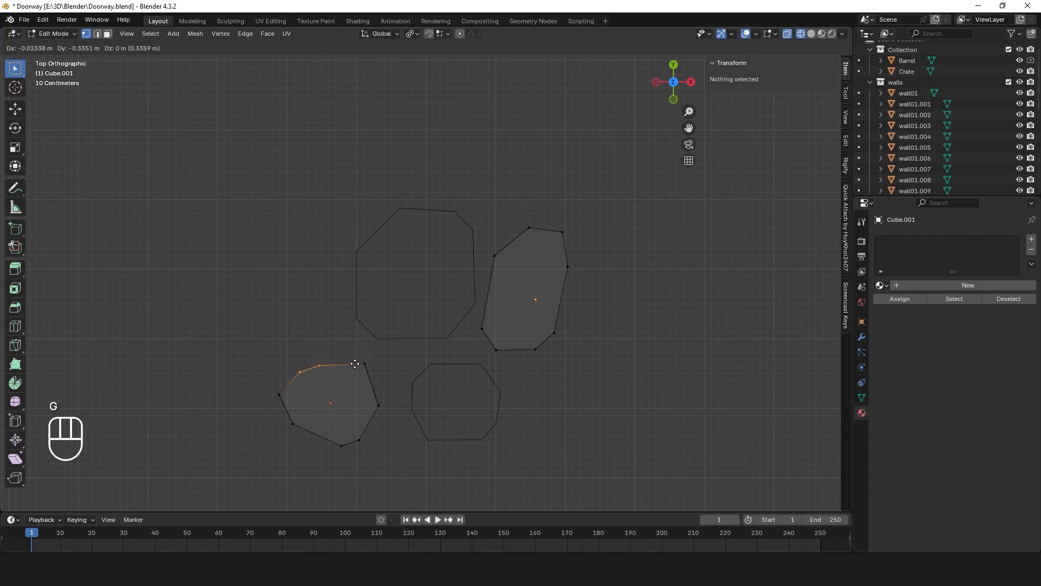
pyautogui.click(353, 363)
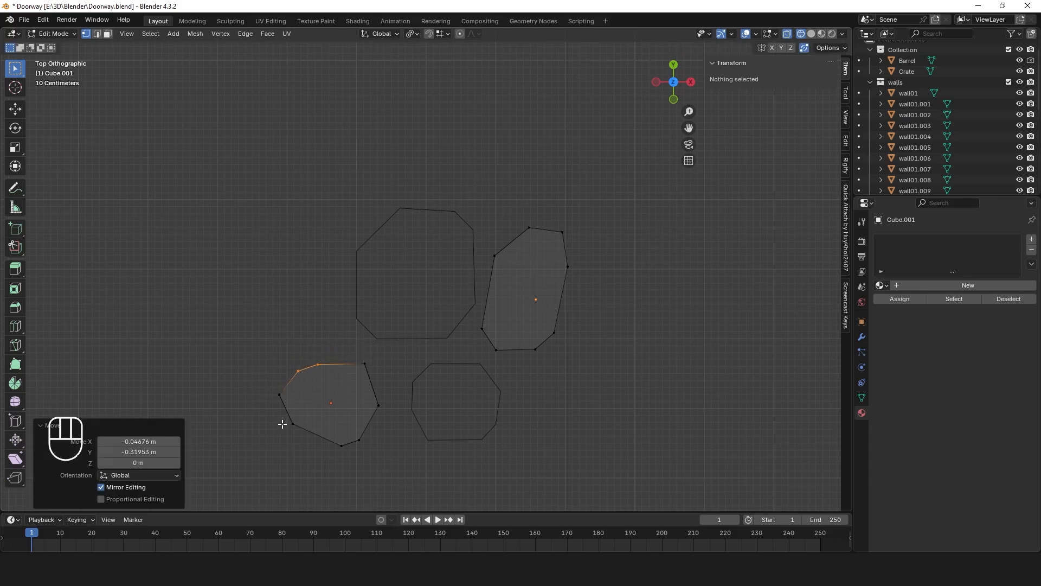
# Move the copy's two negative X side vertices about 0.25 m in X and -0.09 m in Y, and its two lowest vertices 0.23 m in Y
pyautogui.moveTo(263, 377); pyautogui.dragTo(298, 434)
pyautogui.press('g')
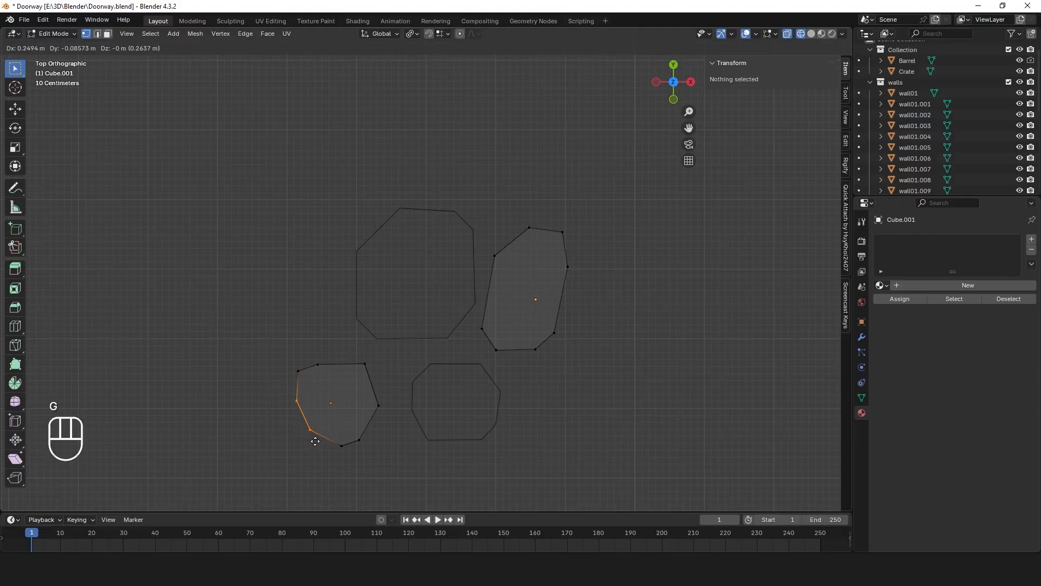
pyautogui.click(315, 441)
pyautogui.moveTo(337, 415); pyautogui.dragTo(372, 464)
pyautogui.press('g')
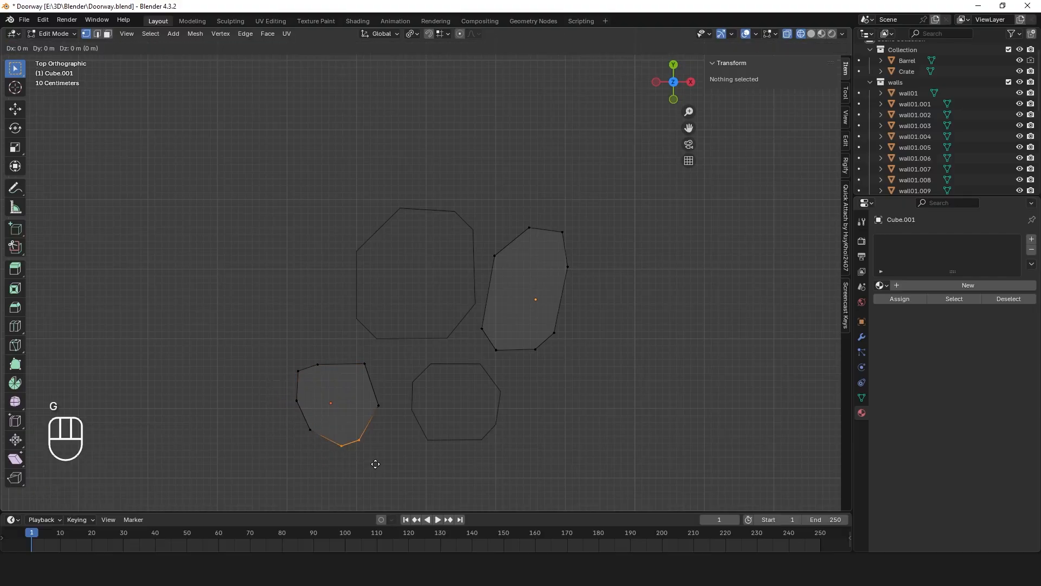
pyautogui.click(377, 431)
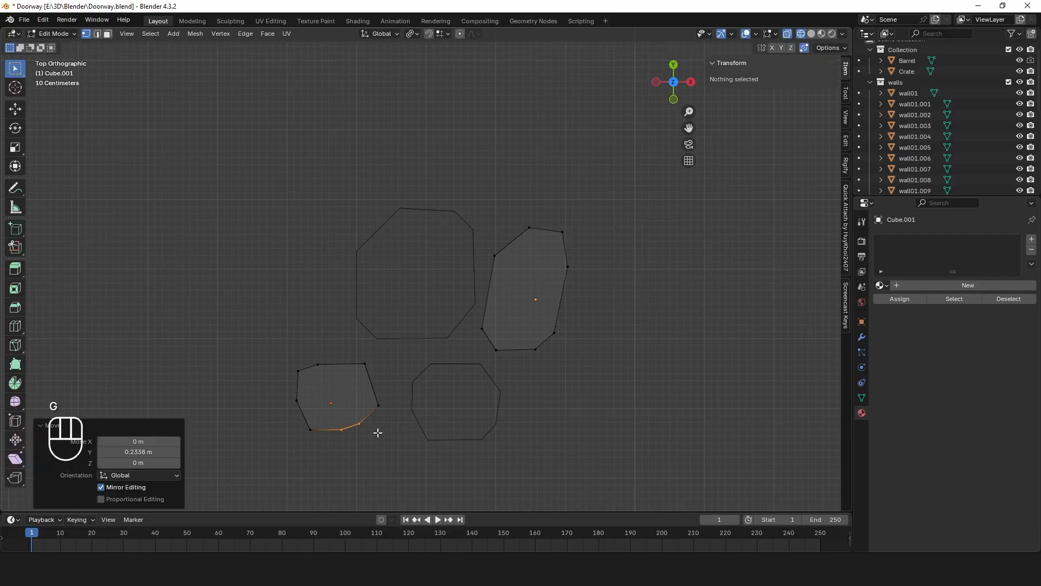
# Move the copy's outermost positive X vertex about -0.20 m in X and 0.10 m in Y, and its upper positive X corner about -0.19 m in X
pyautogui.click(373, 401)
pyautogui.press('g')
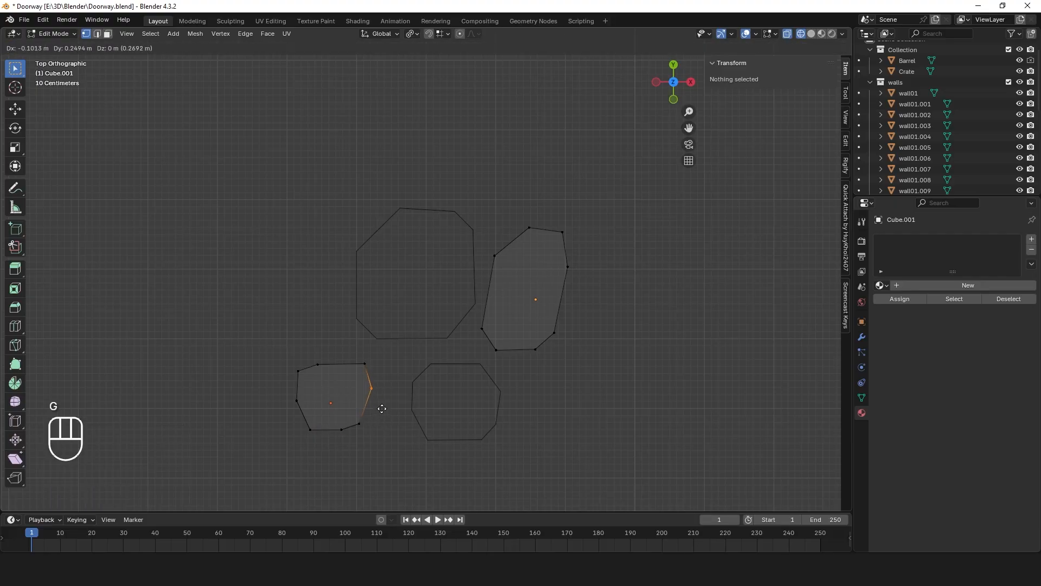
pyautogui.click(374, 416)
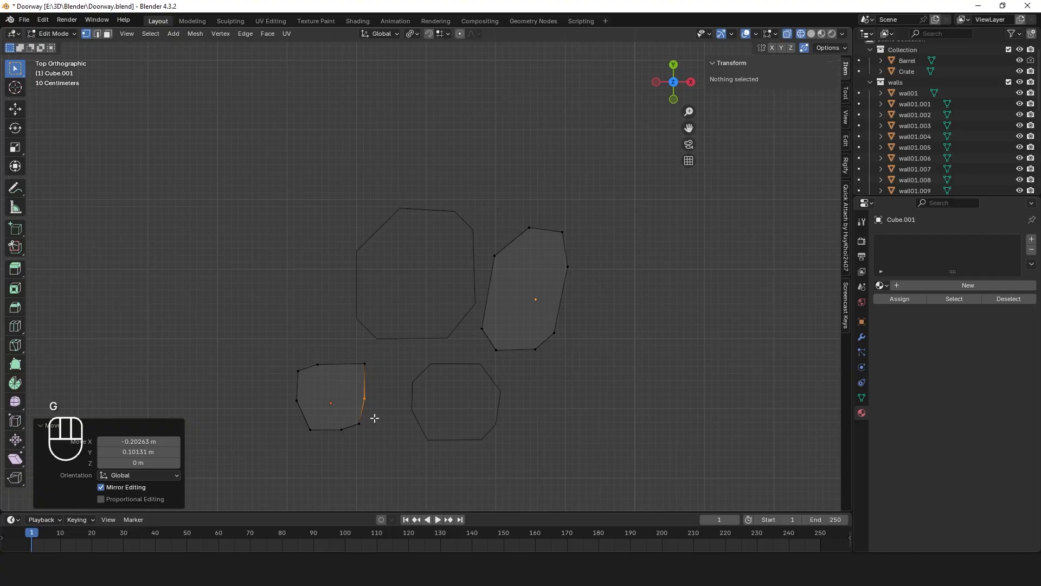
pyautogui.click(362, 365)
pyautogui.press('g')
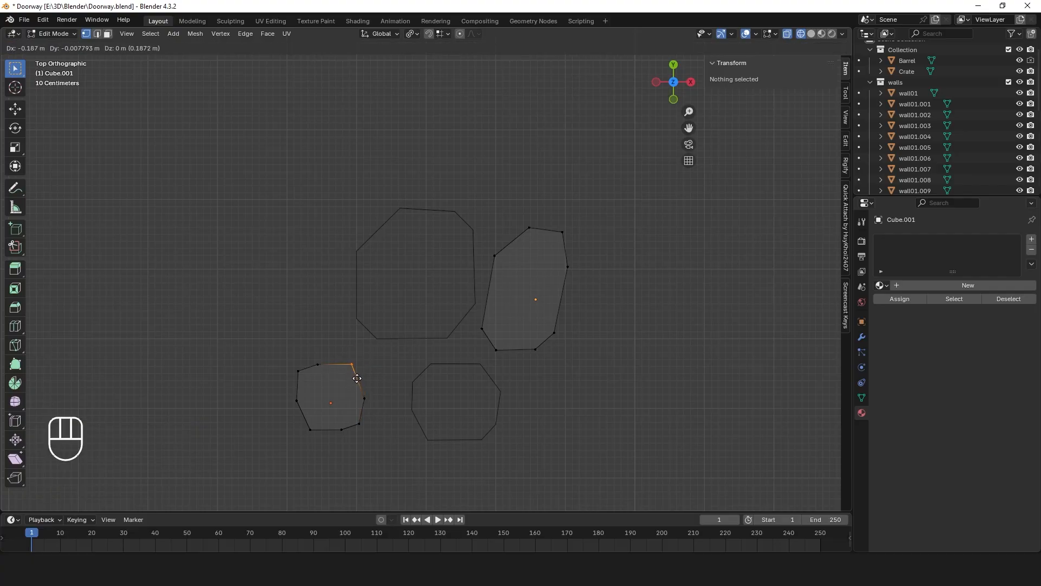
pyautogui.click(357, 378)
# Move the copy's four negative X side vertices about -0.19 m in X, and its upper three about -0.05 m in X and 0.27 m in Y
pyautogui.moveTo(225, 327); pyautogui.dragTo(331, 457)
pyautogui.press('g')
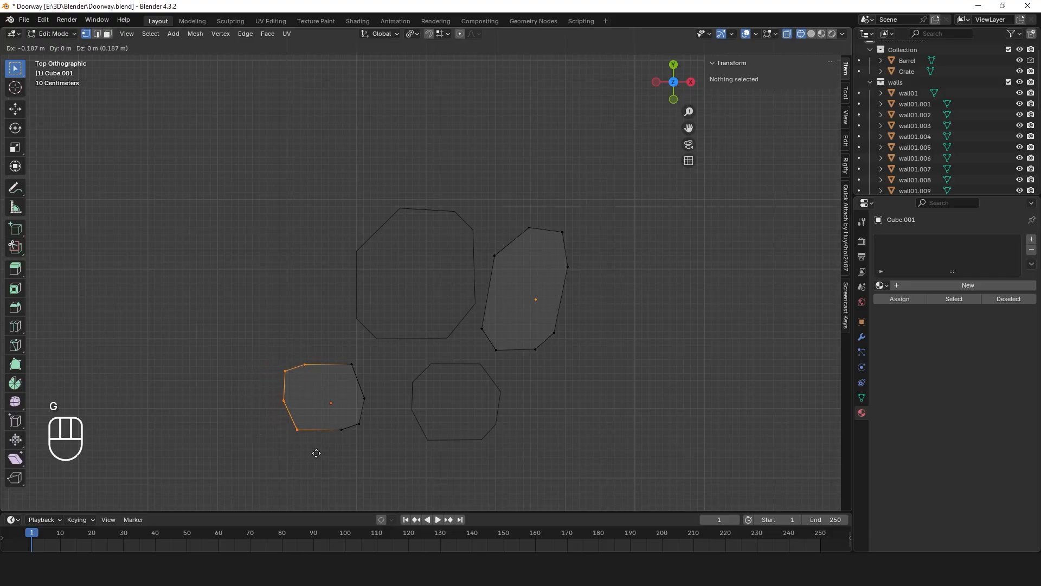
pyautogui.click(315, 448)
pyautogui.moveTo(246, 337); pyautogui.dragTo(319, 403)
pyautogui.press('g')
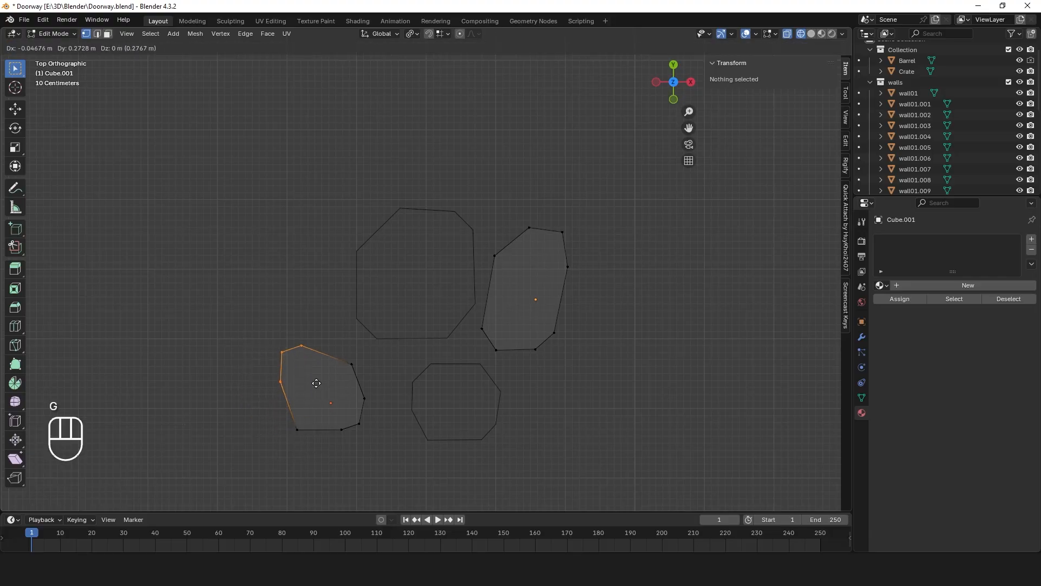
pyautogui.click(316, 383)
# Raise the copy's upper positive X corner about 0.1 m in Y, and move its three lower positive X vertices about -0.10 m in X and Y
pyautogui.moveTo(328, 341); pyautogui.dragTo(344, 439)
pyautogui.press('g')
pyautogui.click(367, 391)
pyautogui.moveTo(390, 375); pyautogui.dragTo(343, 436)
pyautogui.press('g')
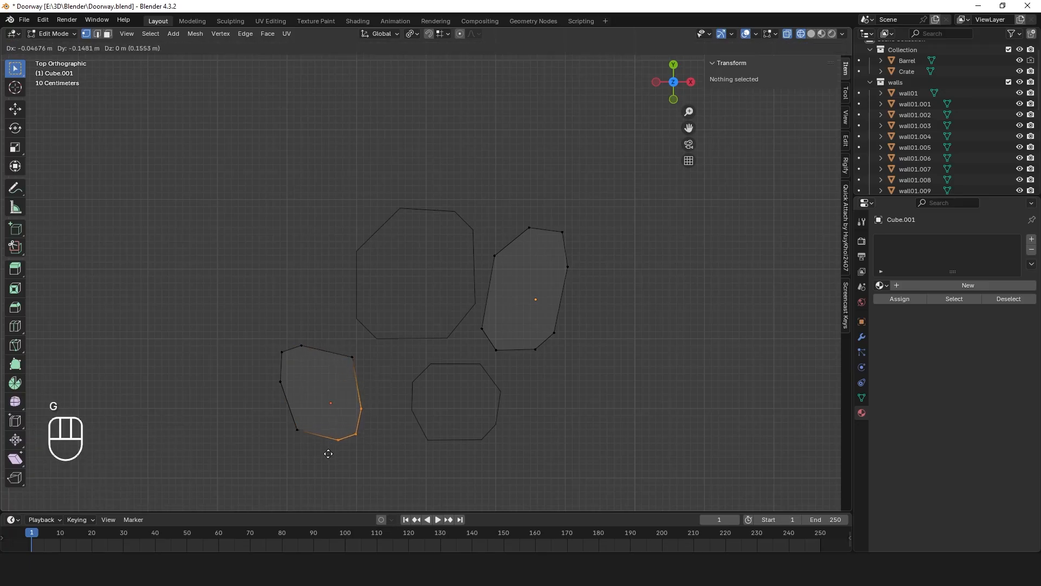
pyautogui.click(325, 451)
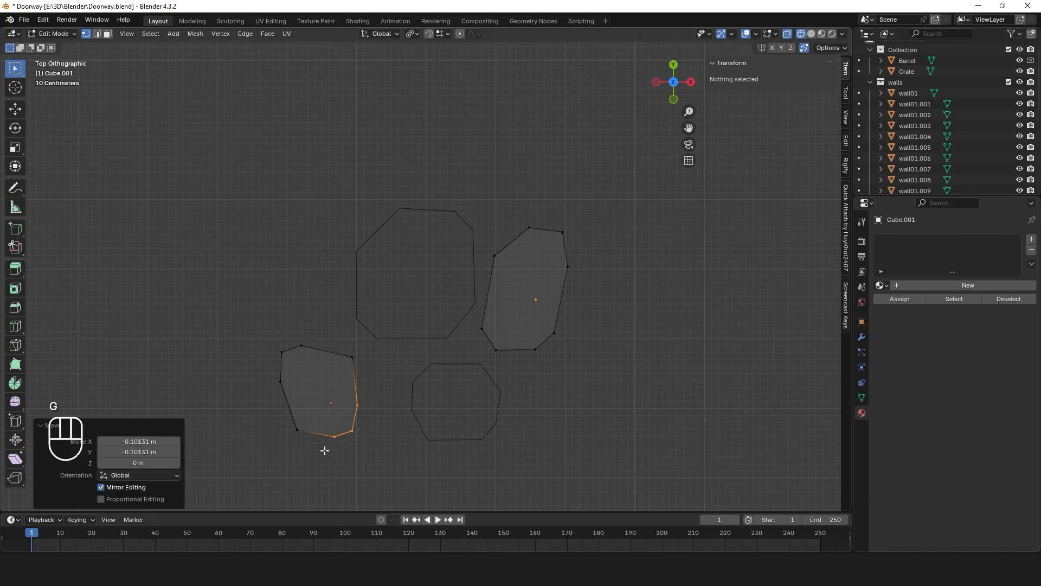
# Return to Object Mode and try to select the small octagonal slab beside the newest copy
pyautogui.scroll(-2, 378, 384)
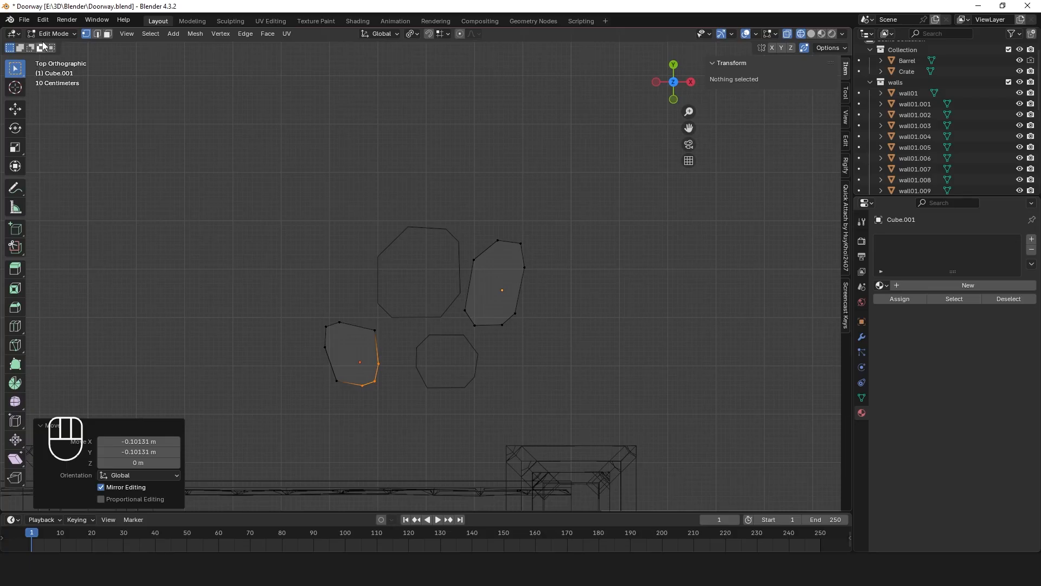
pyautogui.click(54, 34)
pyautogui.click(61, 54)
pyautogui.click(454, 366)
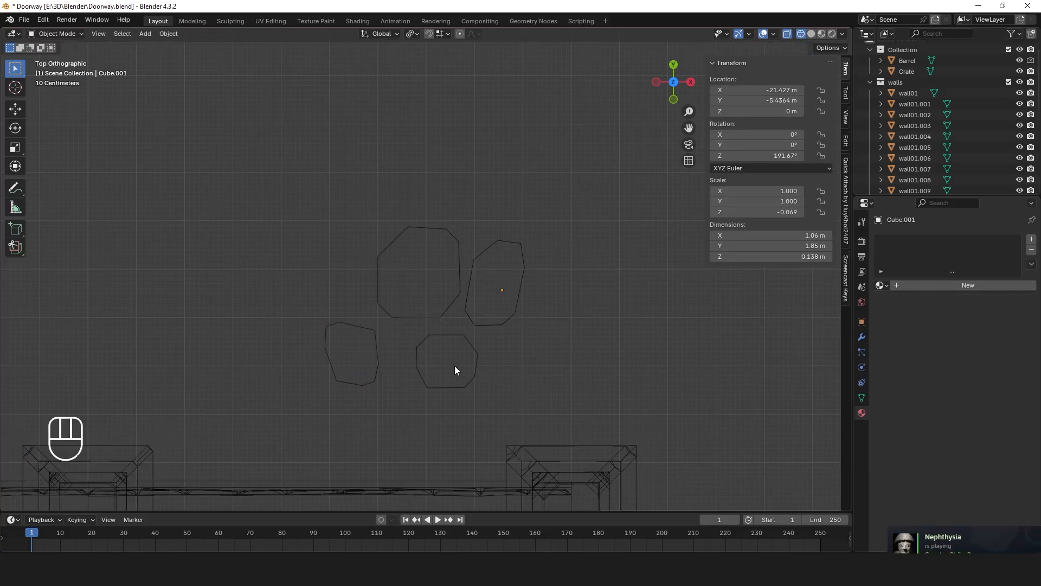
# Duplicate the small octagonal slab, move the copy about -2.51 m in X and 2.08 m in Y, and scale it to about 0.387
pyautogui.click(461, 361)
pyautogui.hotkey('shift', 'd')
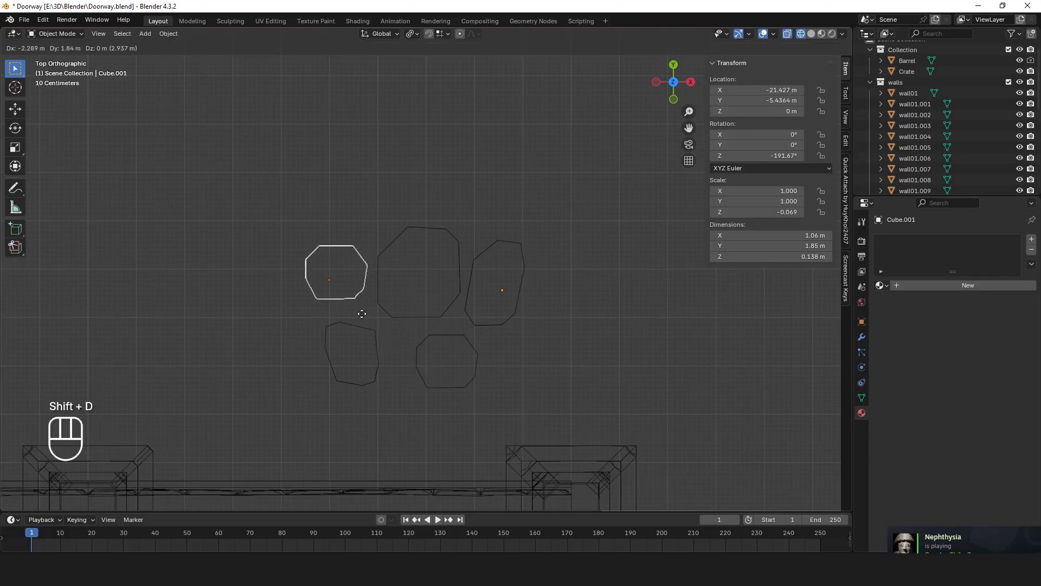
pyautogui.click(353, 304)
pyautogui.press('s')
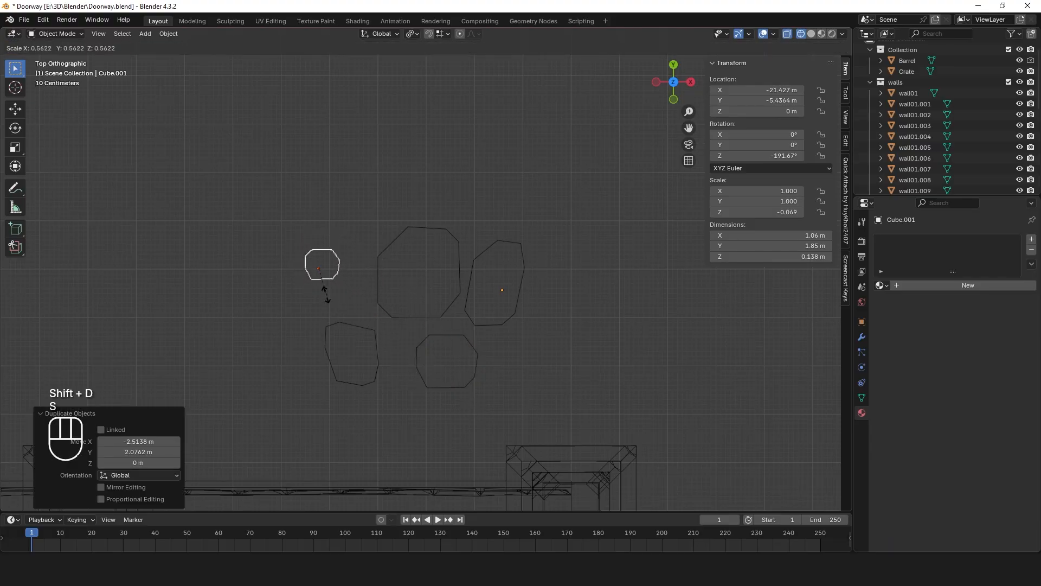
pyautogui.click(320, 287)
# Rotate the scaled-down slab copy about 106° around Z in the top view
pyautogui.scroll(3, 306, 288)
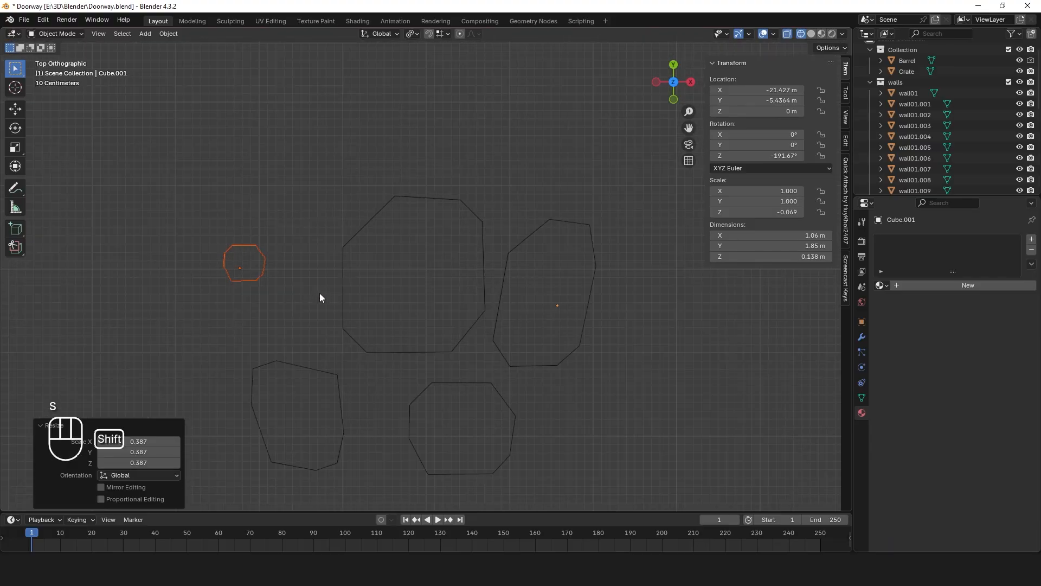
pyautogui.keyDown('shift'); pyautogui.moveTo(320, 294); pyautogui.dragTo(425, 321, button='middle'); pyautogui.keyUp('shift')
pyautogui.press('r')
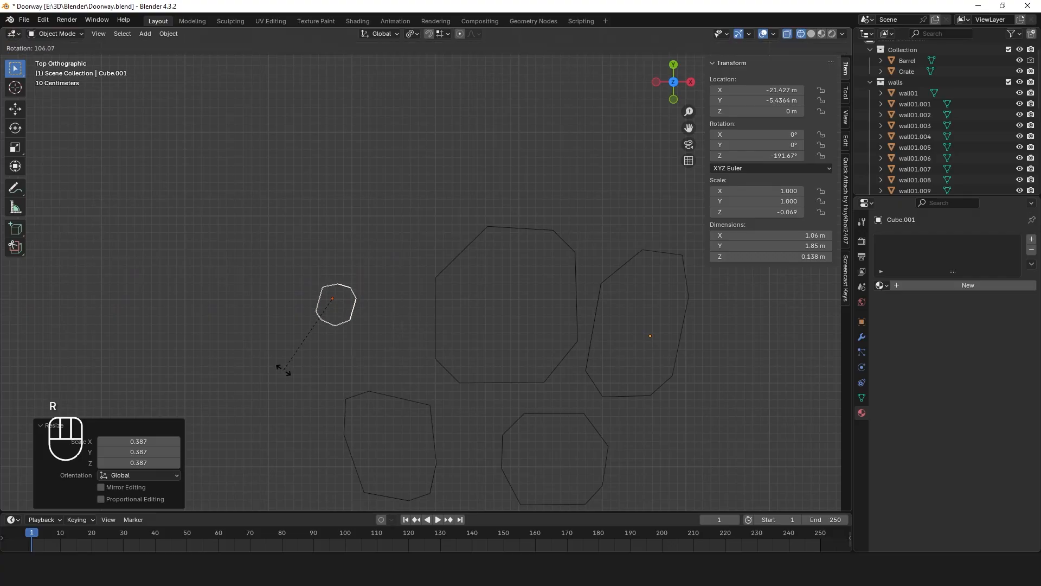
pyautogui.click(282, 368)
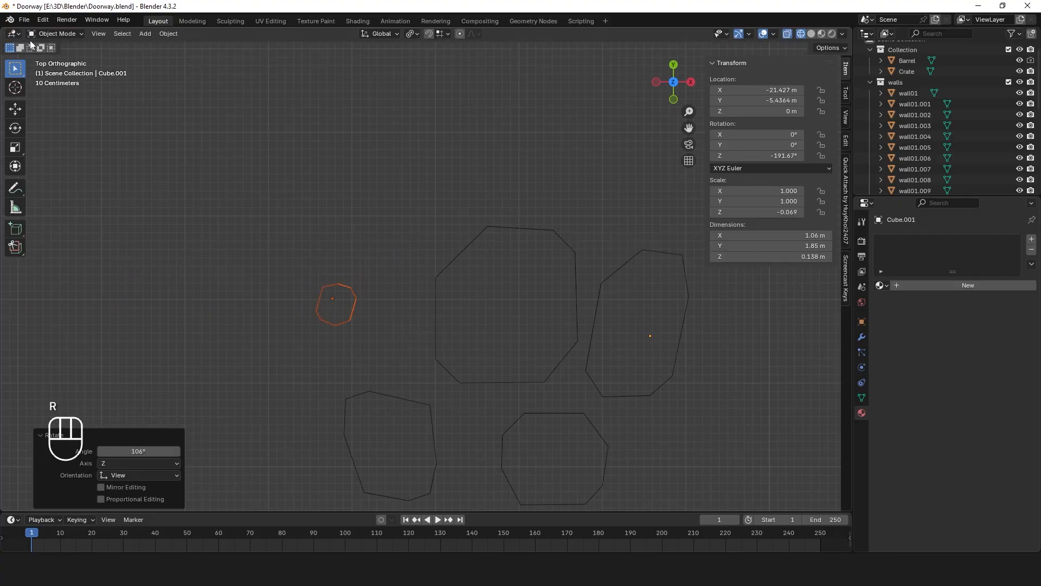
# In Edit Mode, move the tiny slab's upper positive X vertices about -0.06 m in X and -0.08 m in Y, and its bottom vertices about 0.06 m in Y
pyautogui.click(50, 36)
pyautogui.click(57, 63)
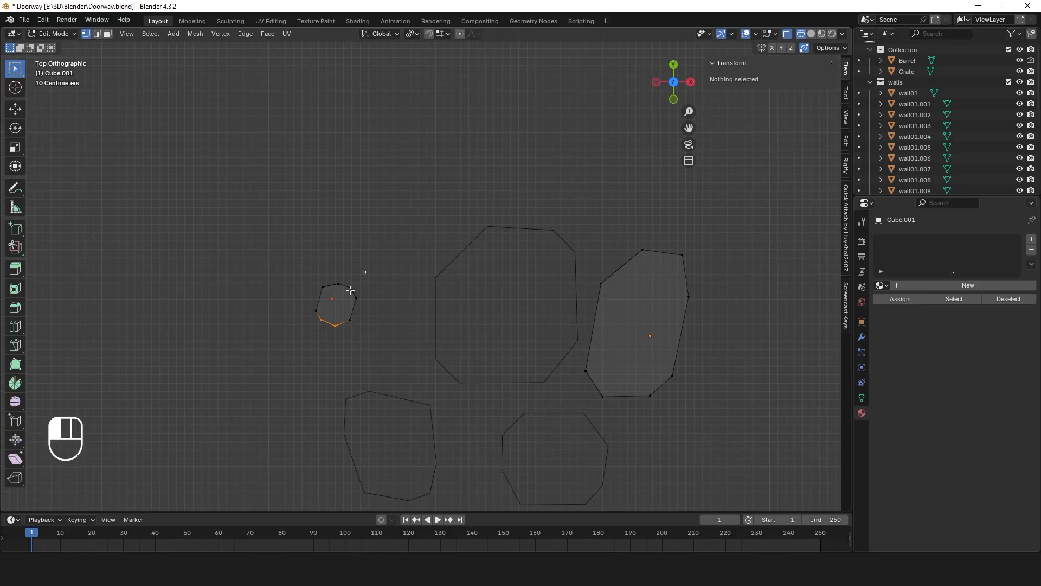
pyautogui.moveTo(364, 272); pyautogui.dragTo(346, 325)
pyautogui.press('g')
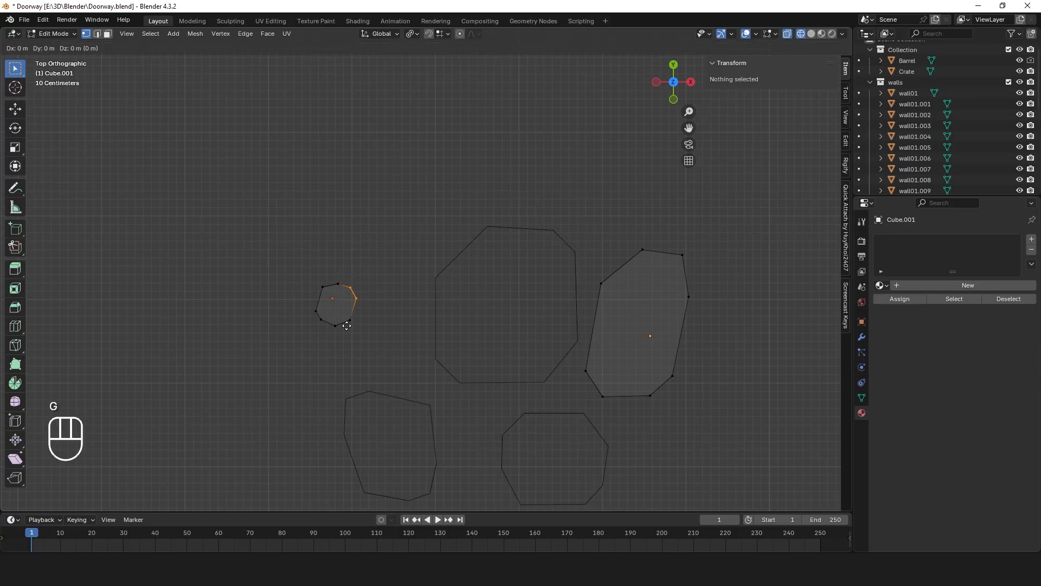
pyautogui.click(341, 333)
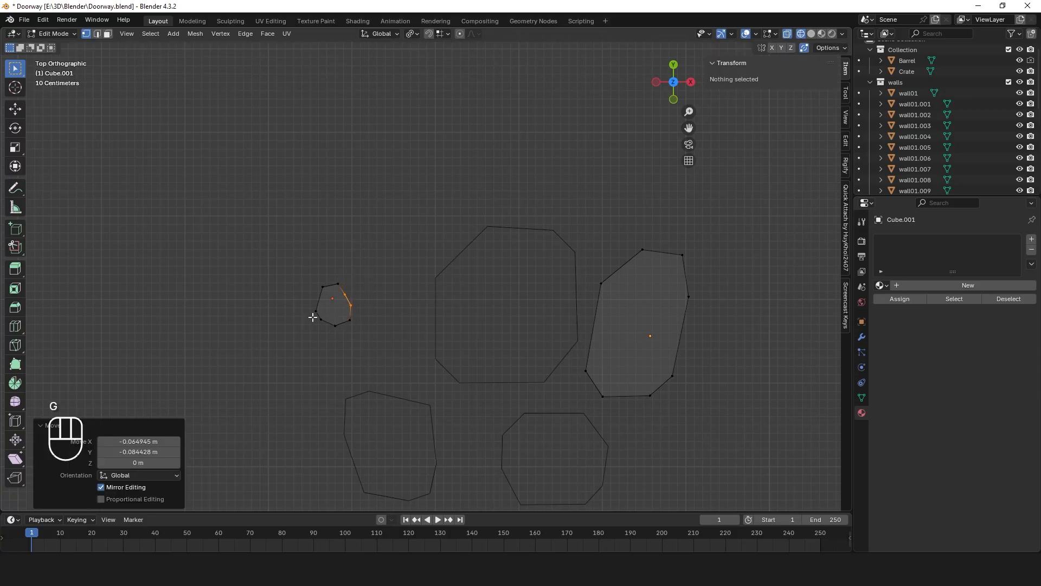
pyautogui.moveTo(313, 317); pyautogui.dragTo(347, 330)
pyautogui.press('g')
pyautogui.click(345, 328)
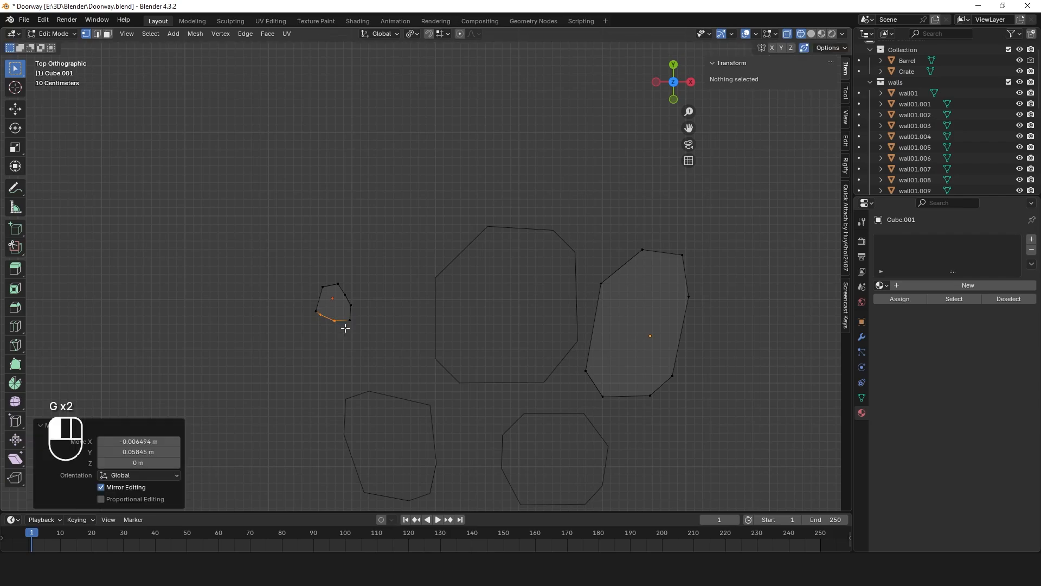
# Raise the tiny slab's outermost negative X vertex, and move its lower positive X corner about -0.01 m in X and 0.05 m in Y
pyautogui.moveTo(299, 292); pyautogui.dragTo(323, 310)
pyautogui.press('g')
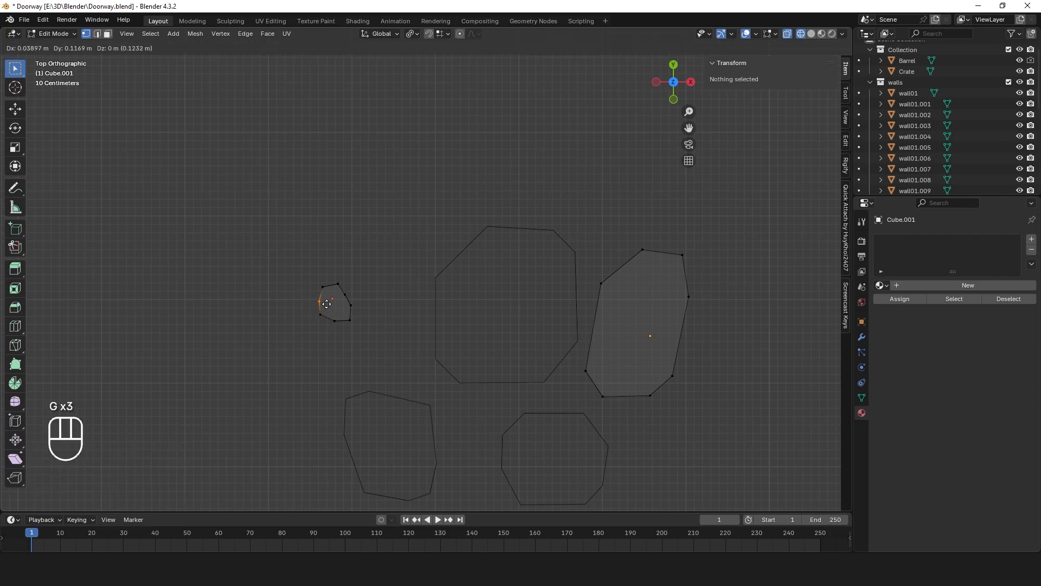
pyautogui.click(319, 300)
pyautogui.click(350, 320)
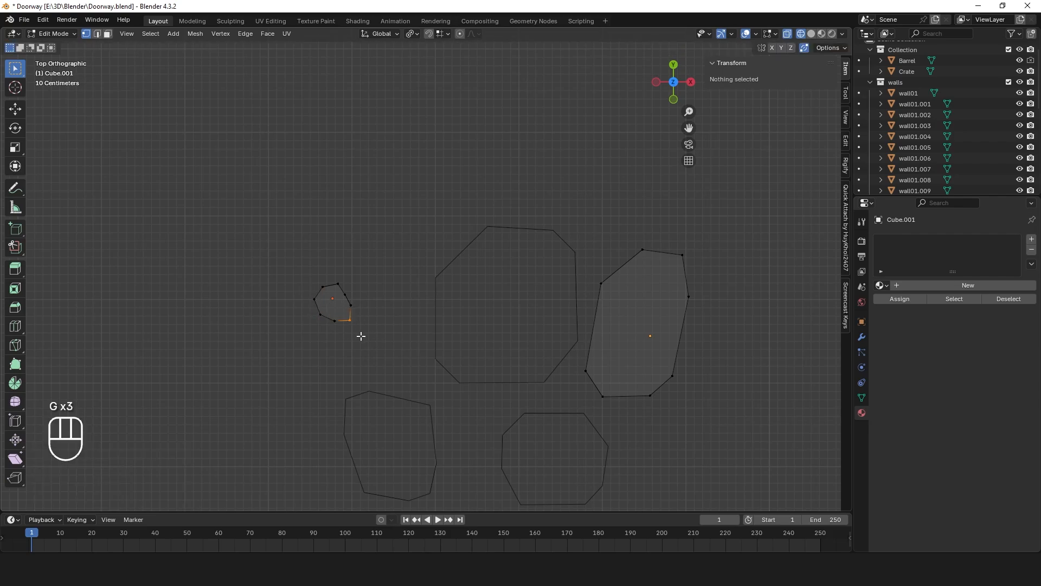
pyautogui.press('g')
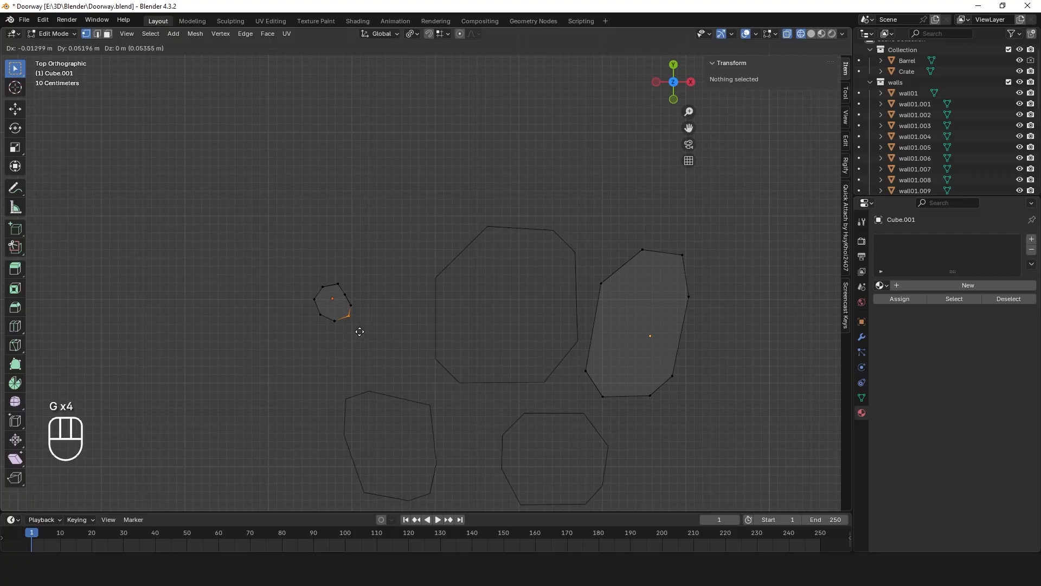
pyautogui.click(359, 332)
pyautogui.click(394, 357)
pyautogui.scroll(-2, 428, 410)
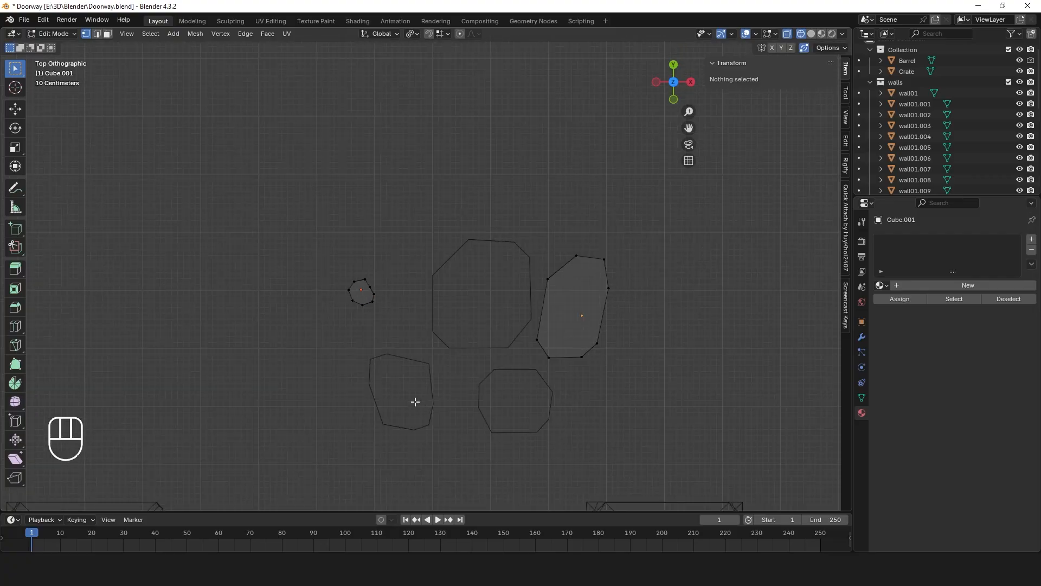
# Narrow the elongated slab by moving its positive X side vertices about -0.22 m in X and 0.01 m in Y in the top view
pyautogui.moveTo(423, 394); pyautogui.dragTo(469, 416, button='middle')
pyautogui.moveTo(457, 332); pyautogui.dragTo(342, 353, button='middle')
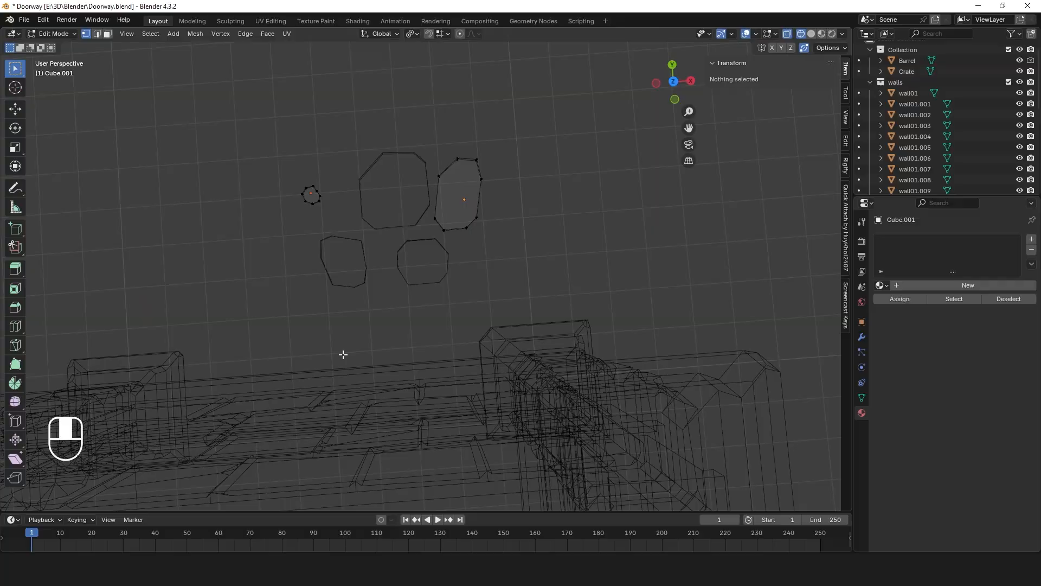
pyautogui.click(464, 177)
pyautogui.moveTo(487, 119); pyautogui.dragTo(465, 256)
pyautogui.press('KP_7')
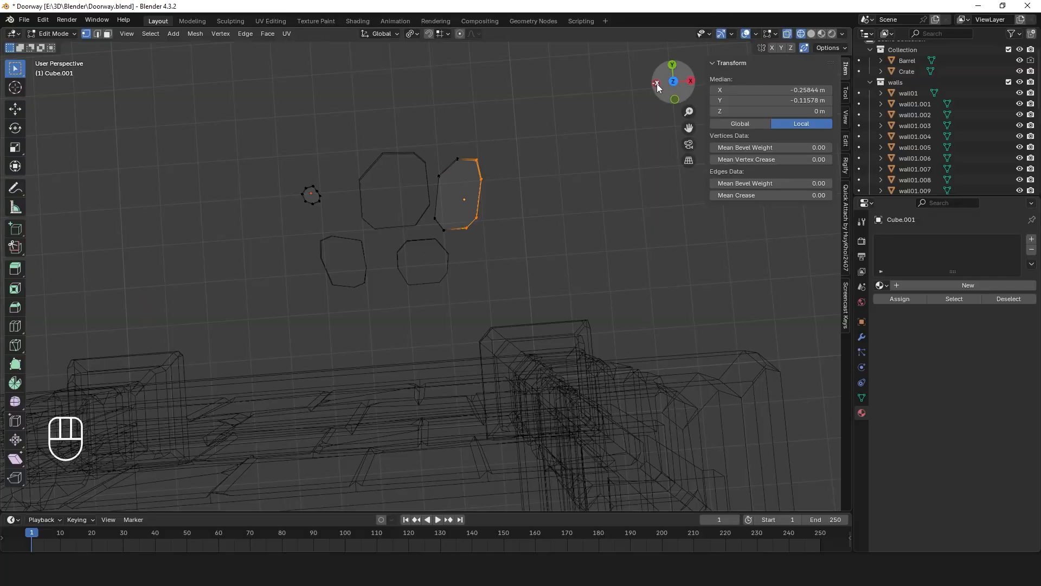
pyautogui.press('g')
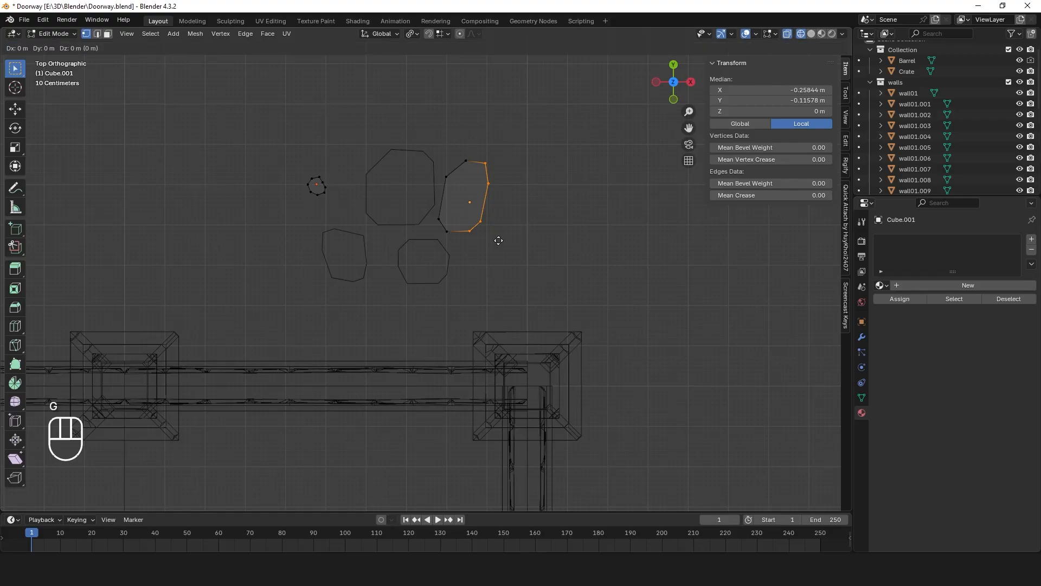
pyautogui.click(490, 240)
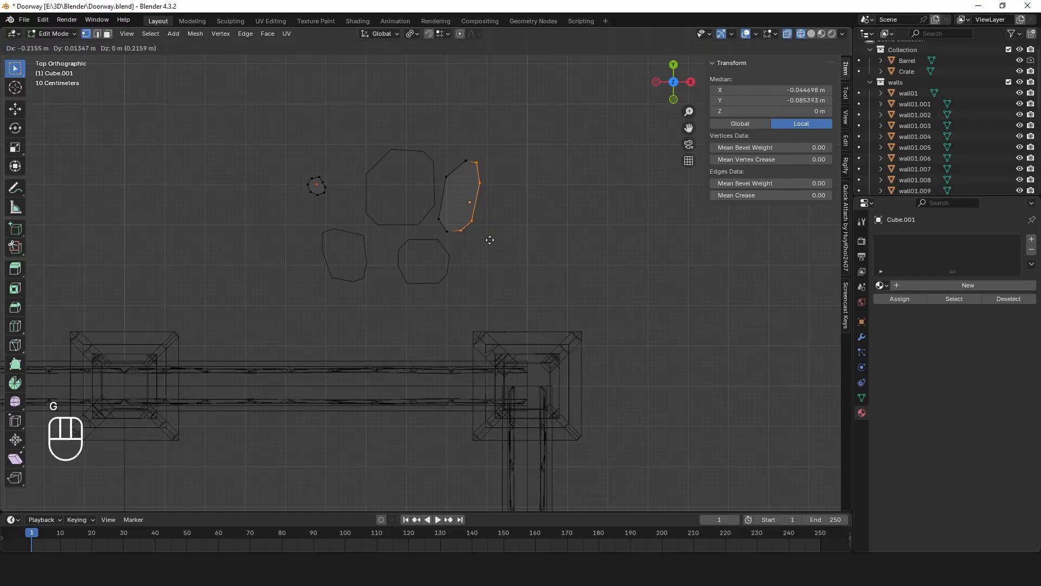
pyautogui.click(514, 237)
# Return to Object Mode and select the room's 10 m floor plane in solid viewport shading
pyautogui.moveTo(384, 223); pyautogui.dragTo(426, 216, button='middle')
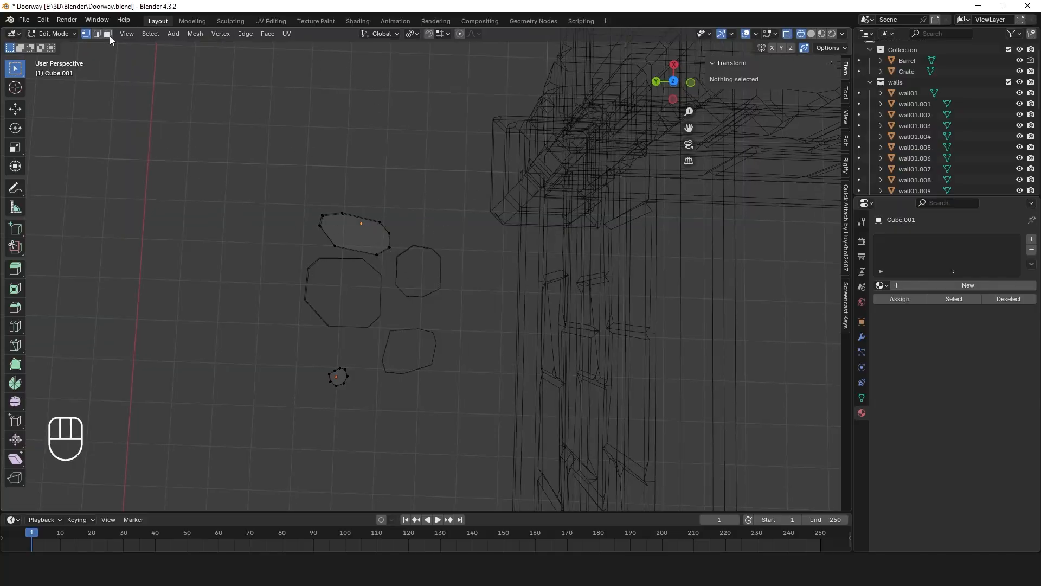
pyautogui.click(34, 35)
pyautogui.click(51, 43)
pyautogui.moveTo(378, 302); pyautogui.dragTo(424, 320, button='middle')
pyautogui.moveTo(454, 286); pyautogui.dragTo(458, 301, button='middle')
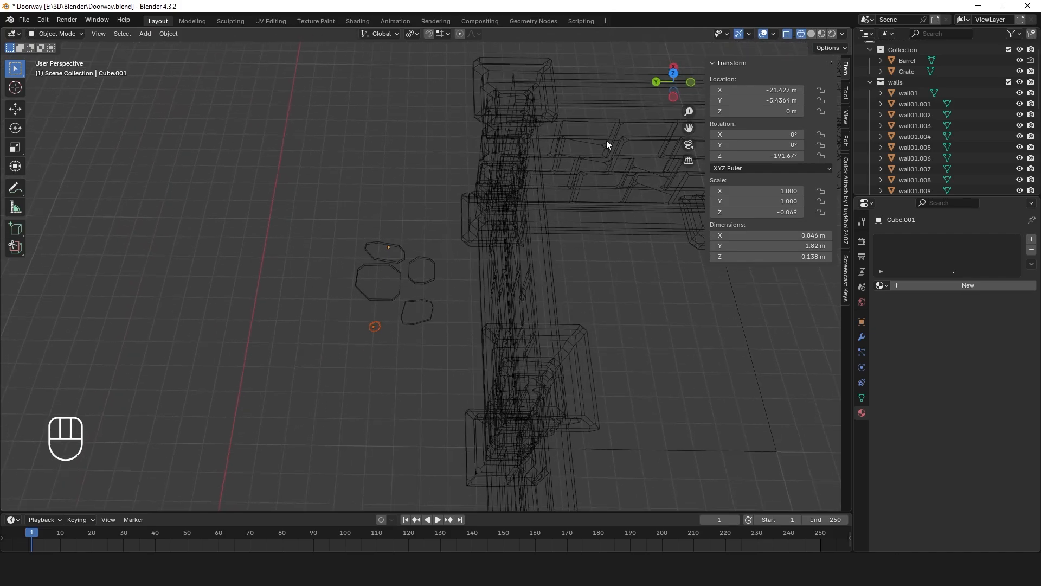
pyautogui.click(810, 33)
pyautogui.click(651, 374)
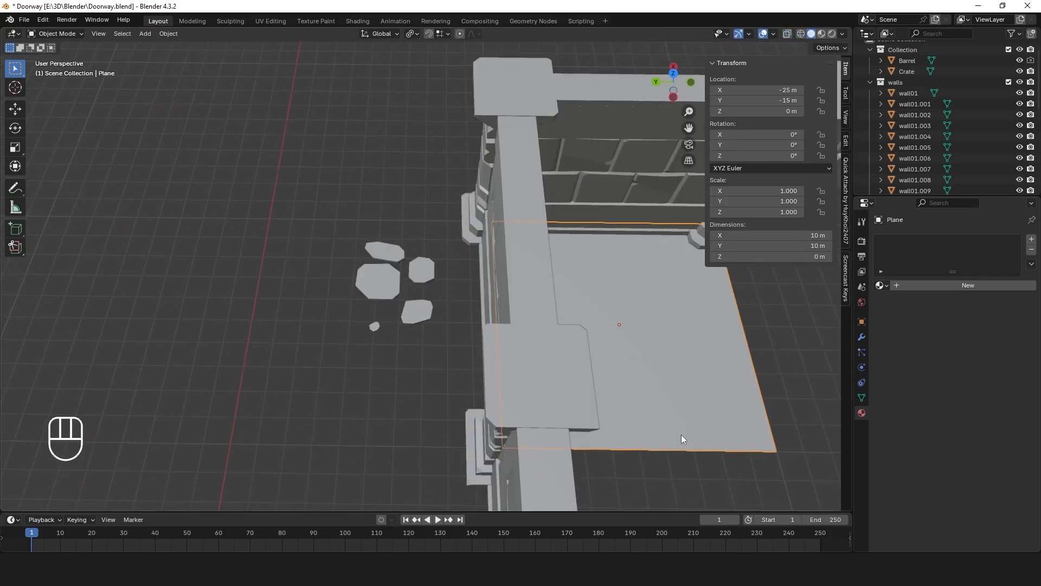
# Try to duplicate the floor plane freehand along positive Y onto the slab area, and undo the copy
pyautogui.hotkey('shift', 'd')
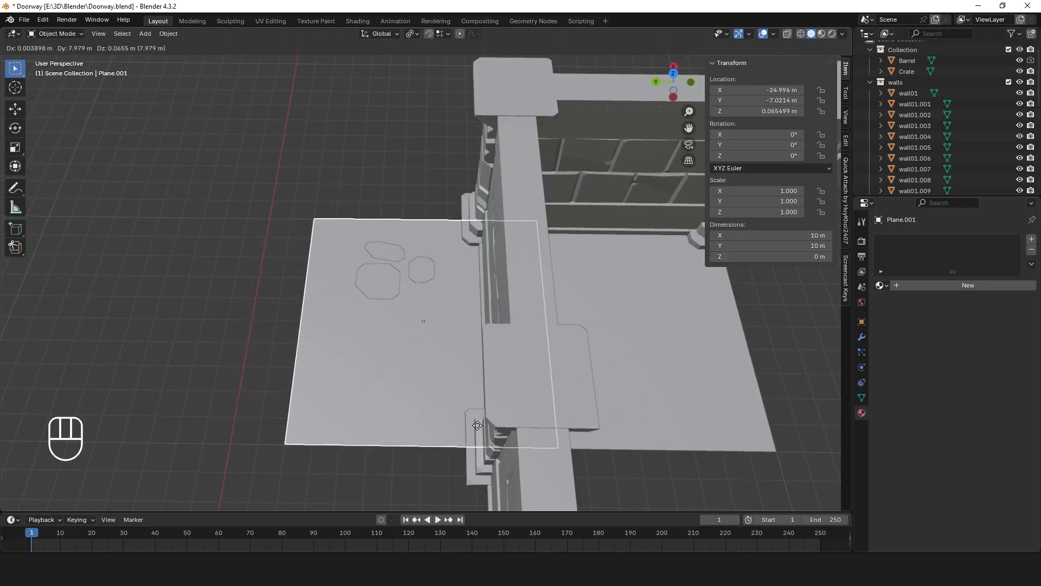
pyautogui.press('y')
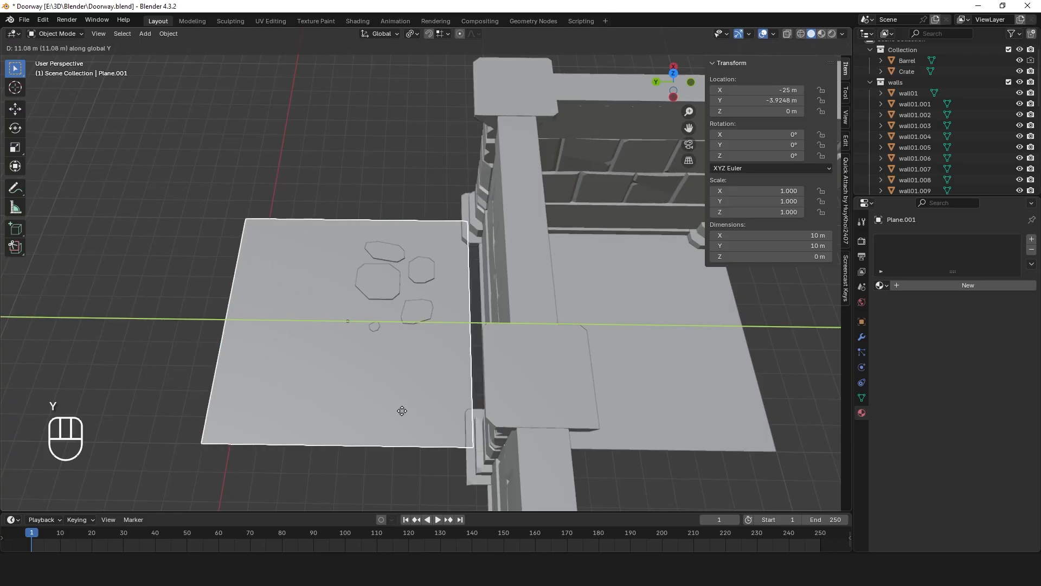
pyautogui.click(437, 415)
pyautogui.hotkey('ctrl', 'z')
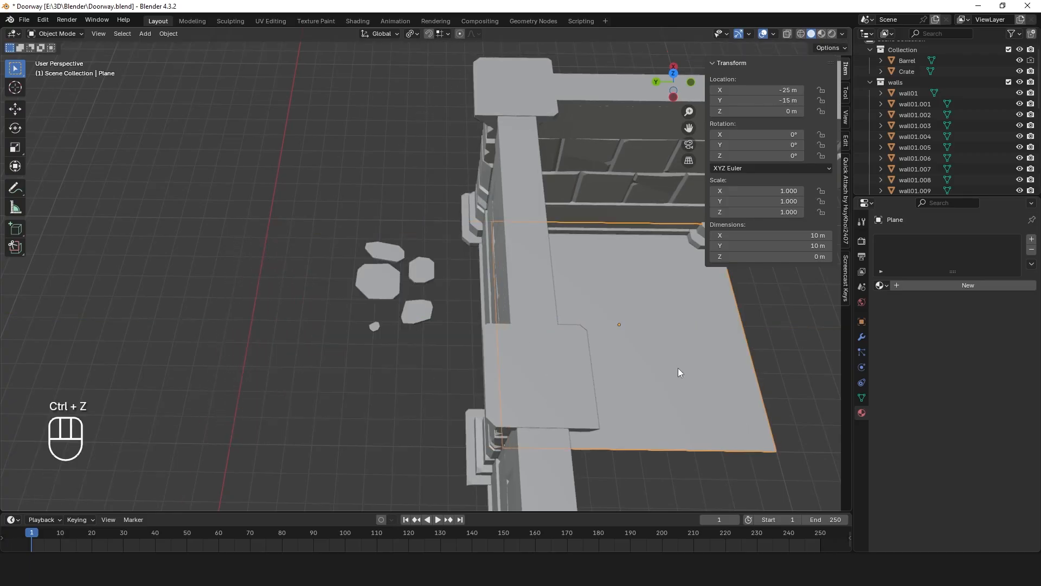
# Try to duplicate the floor plane -10 m along Y, and undo the copy
pyautogui.hotkey('shift', 'd')
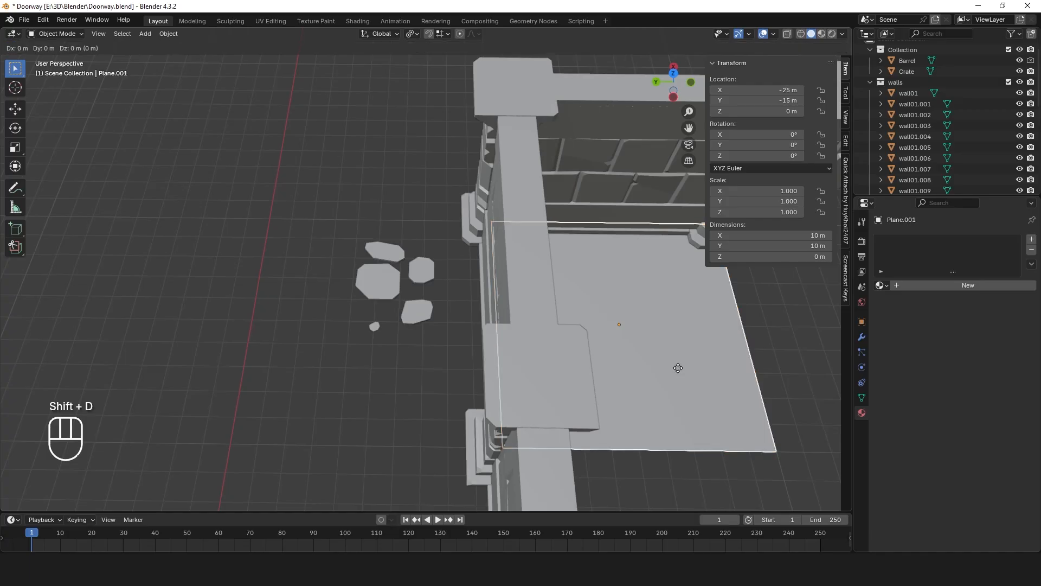
pyautogui.write('y')
pyautogui.write('-10')
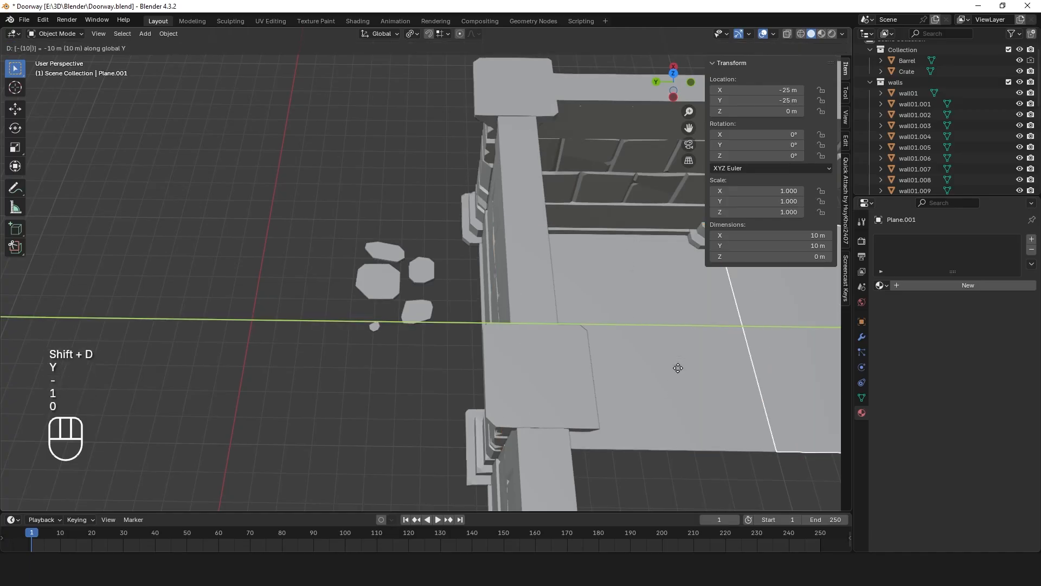
pyautogui.press('Return')
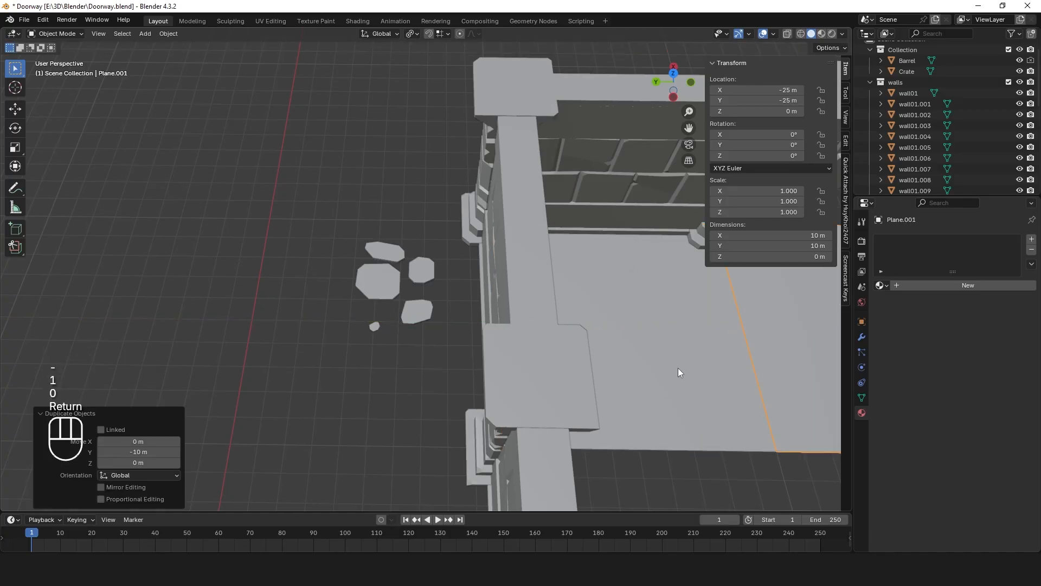
pyautogui.hotkey('ctrl', 'z')
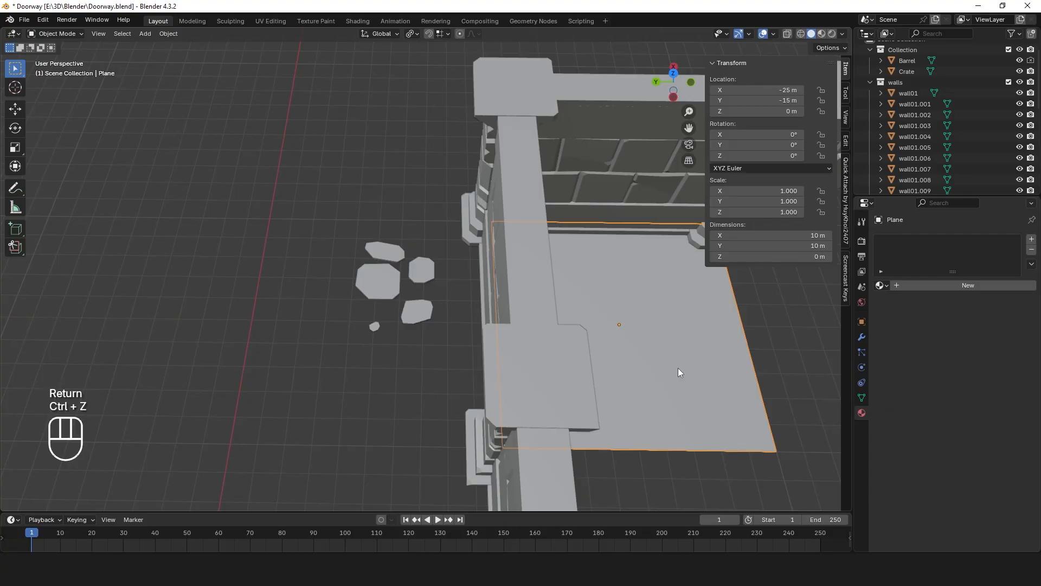
# Duplicate the room's floor plane 10 m along Y so the copy lies under the stone slabs
pyautogui.hotkey('shift', 'd')
pyautogui.write('y')
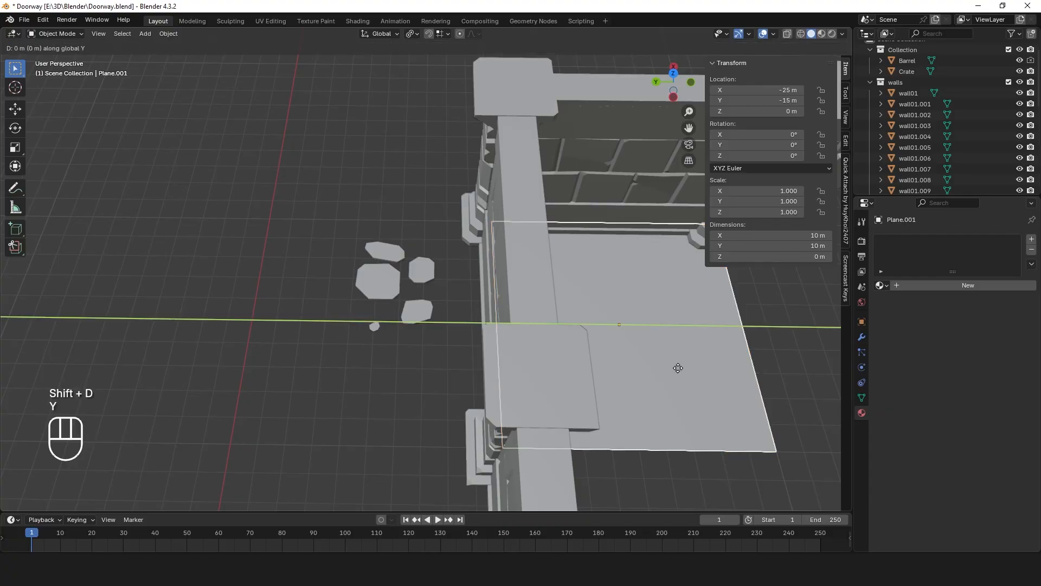
pyautogui.write('10')
pyautogui.press('Return')
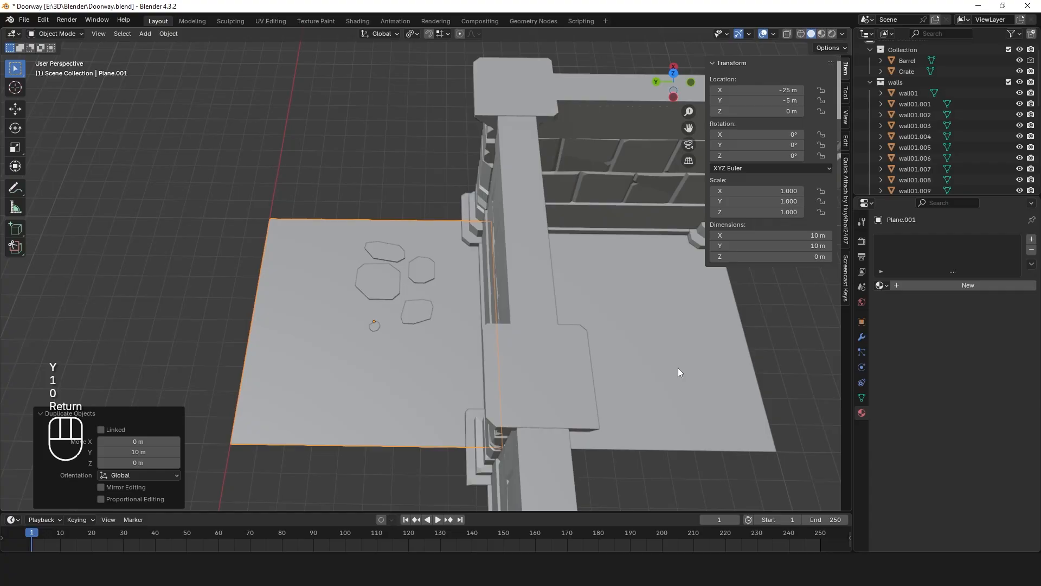
# Duplicate the new floor plane twice more, each copy 10 m further along Y, extending the straight row of planes
pyautogui.scroll(-3, 302, 349)
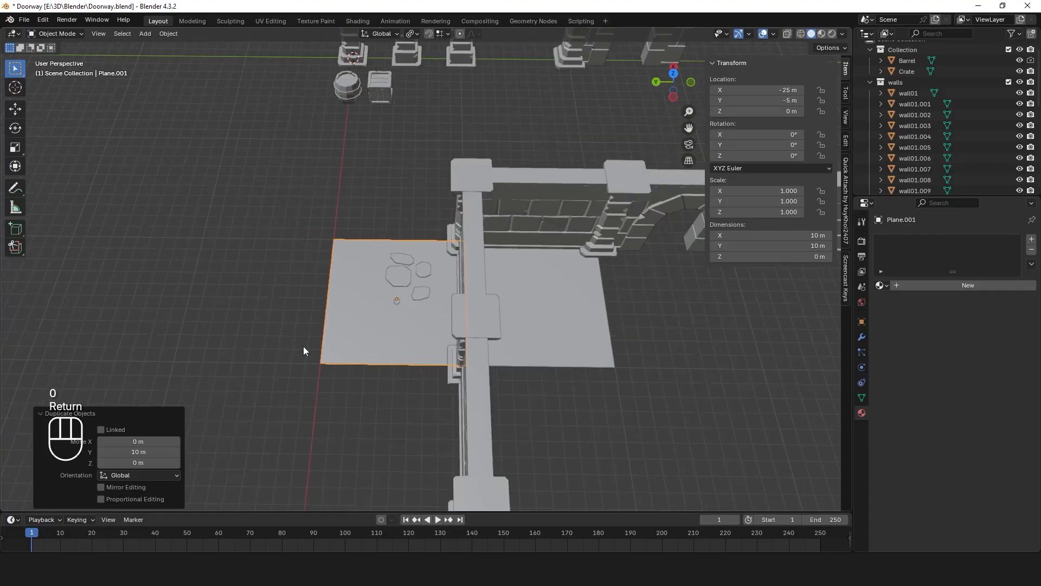
pyautogui.keyDown('shift'); pyautogui.moveTo(327, 389); pyautogui.dragTo(406, 399, button='middle'); pyautogui.keyUp('shift')
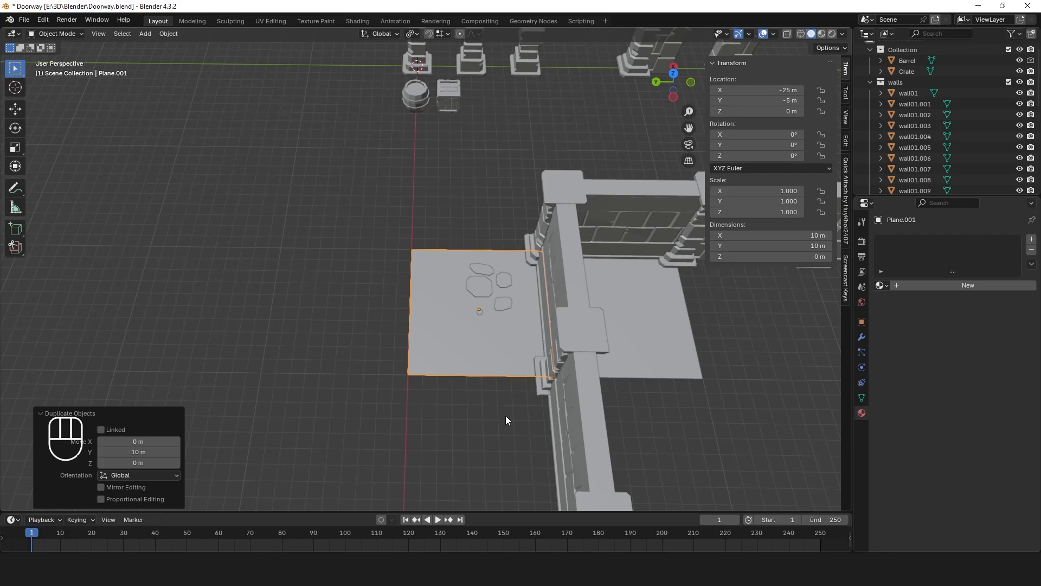
pyautogui.hotkey('shift', 'd')
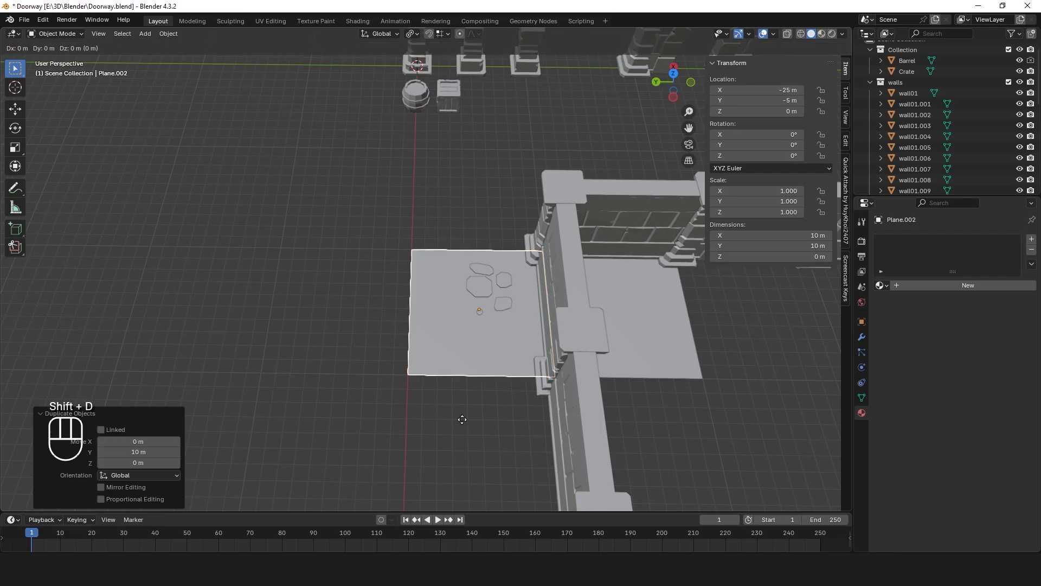
pyautogui.write('y')
pyautogui.write('10')
pyautogui.press('Return')
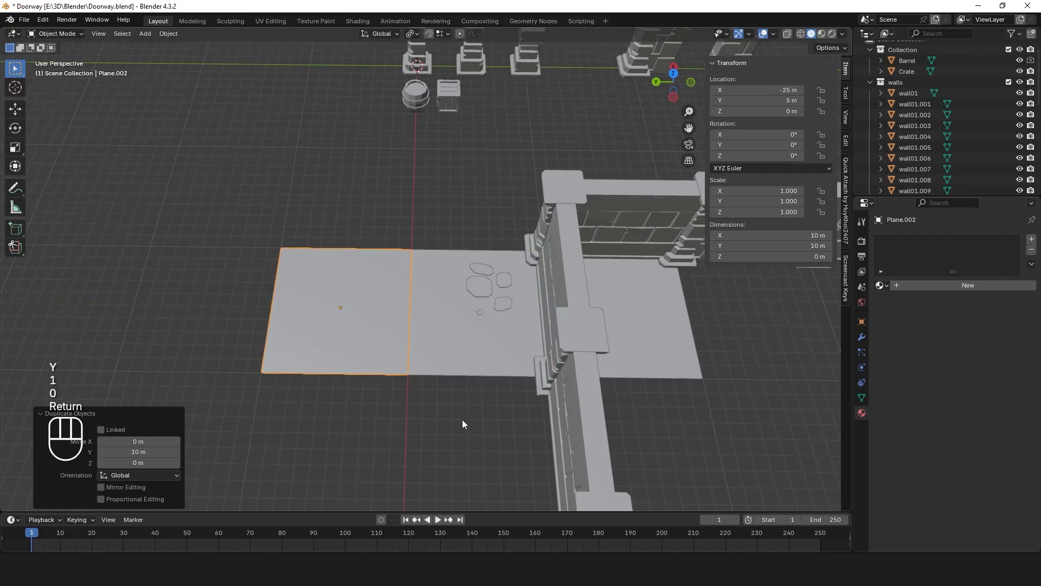
pyautogui.hotkey('shift', 'd')
pyautogui.write('y10')
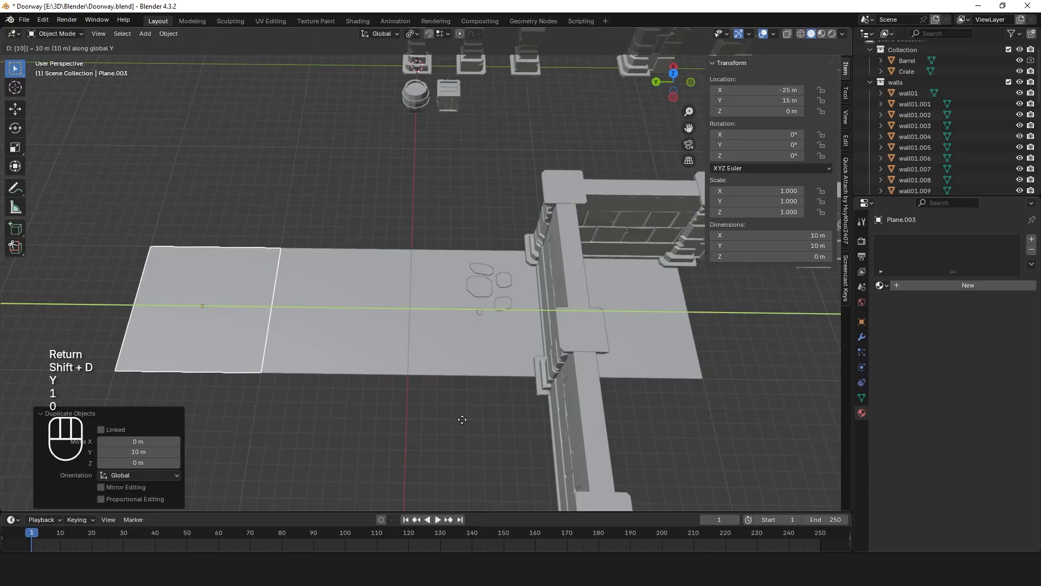
pyautogui.press('Delete')
pyautogui.press('Return')
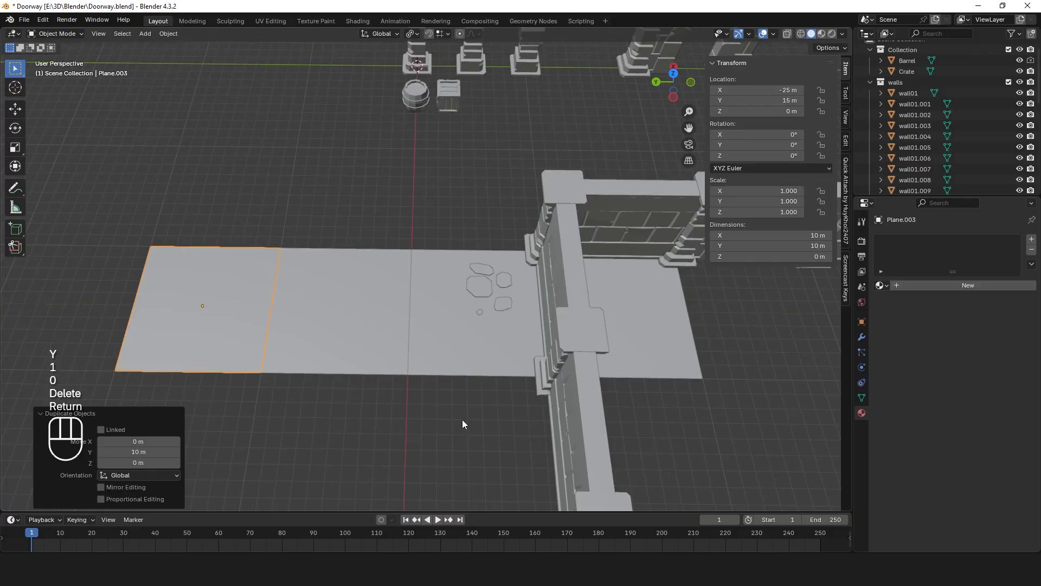
# Move the five stone slabs together about 0.59 m along X and -1.74 m along Y without changing their height, and change the transform pivot point
pyautogui.keyDown('shift'); pyautogui.moveTo(398, 436); pyautogui.dragTo(496, 417, button='middle'); pyautogui.keyUp('shift')
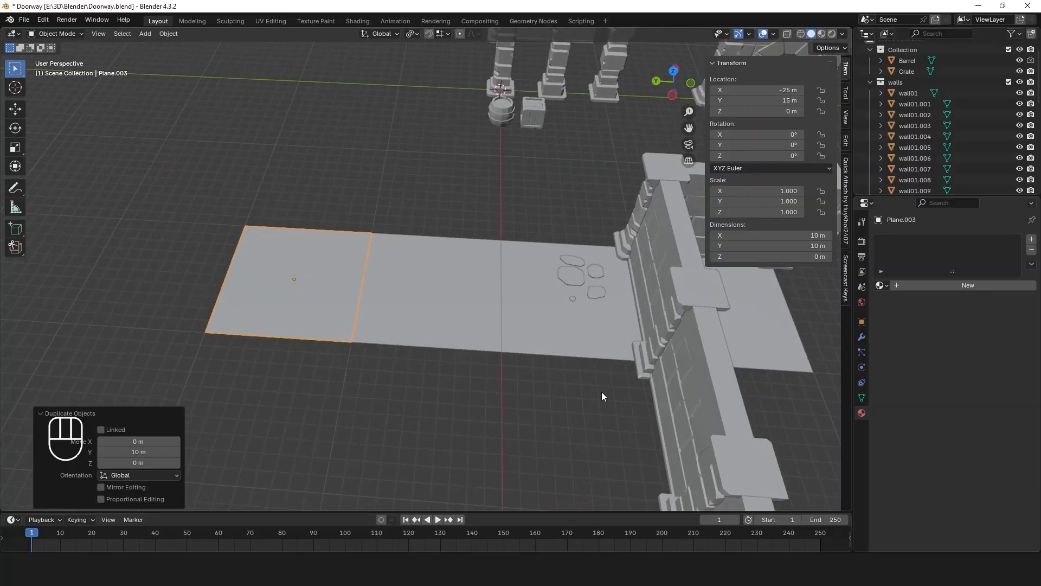
pyautogui.keyDown('shift'); pyautogui.moveTo(602, 396); pyautogui.dragTo(493, 383, button='middle'); pyautogui.keyUp('shift')
pyautogui.scroll(3, 446, 348)
pyautogui.keyDown('shift'); pyautogui.moveTo(458, 353); pyautogui.dragTo(454, 302, button='middle'); pyautogui.keyUp('shift')
pyautogui.click(457, 298)
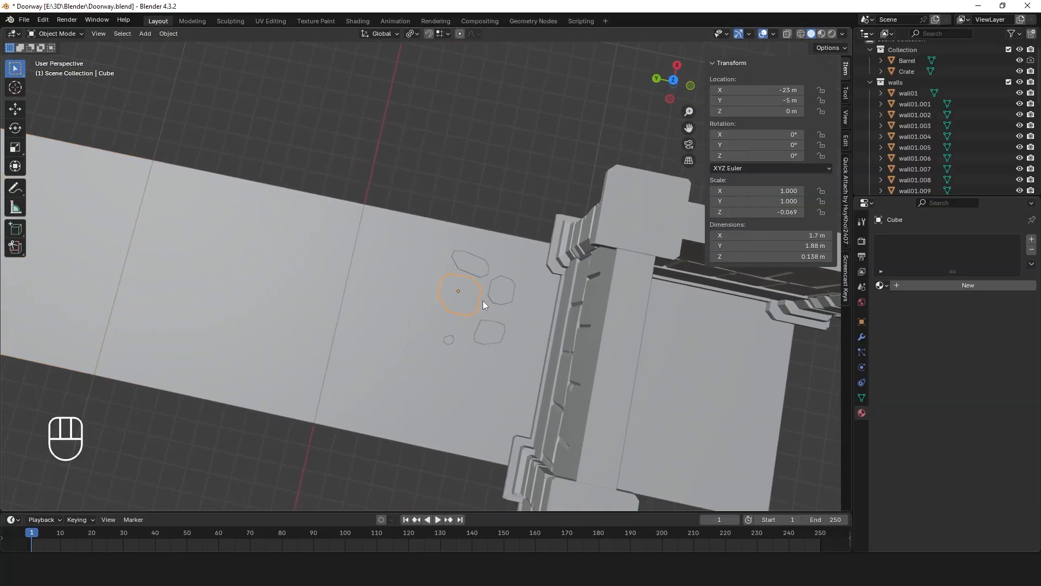
pyautogui.keyDown('shift'); pyautogui.click(508, 288); pyautogui.keyUp('shift')
pyautogui.keyDown('shift'); pyautogui.click(495, 341); pyautogui.keyUp('shift')
pyautogui.keyDown('shift'); pyautogui.click(446, 339); pyautogui.keyUp('shift')
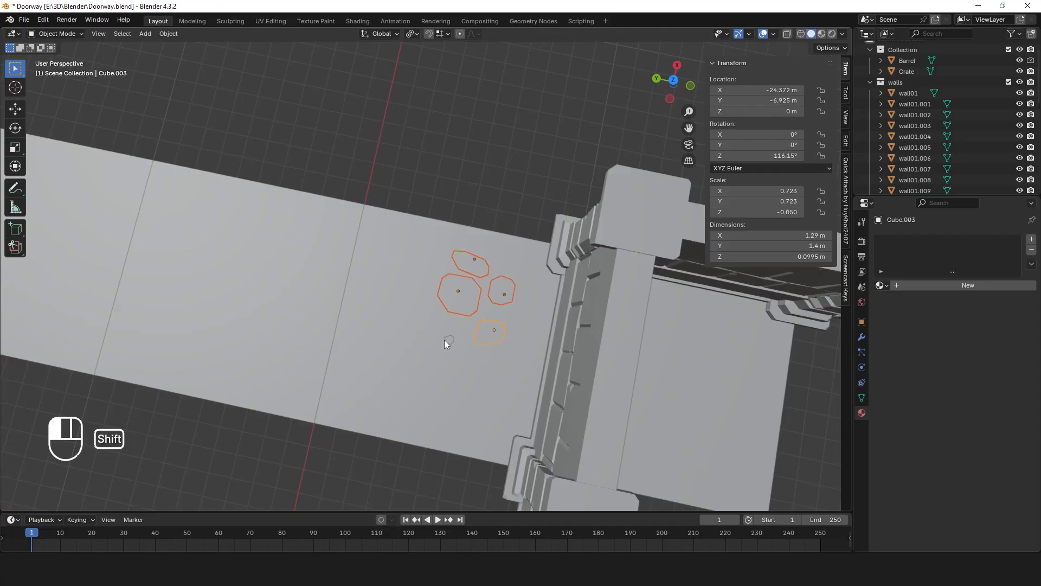
pyautogui.press('g')
pyautogui.hotkey('shift', 'z')
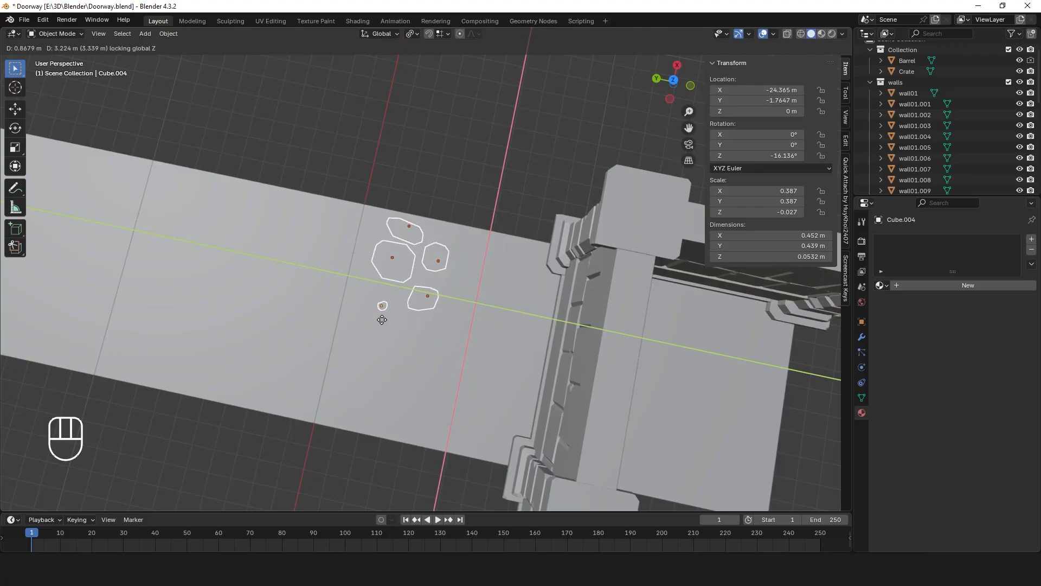
pyautogui.click(488, 349)
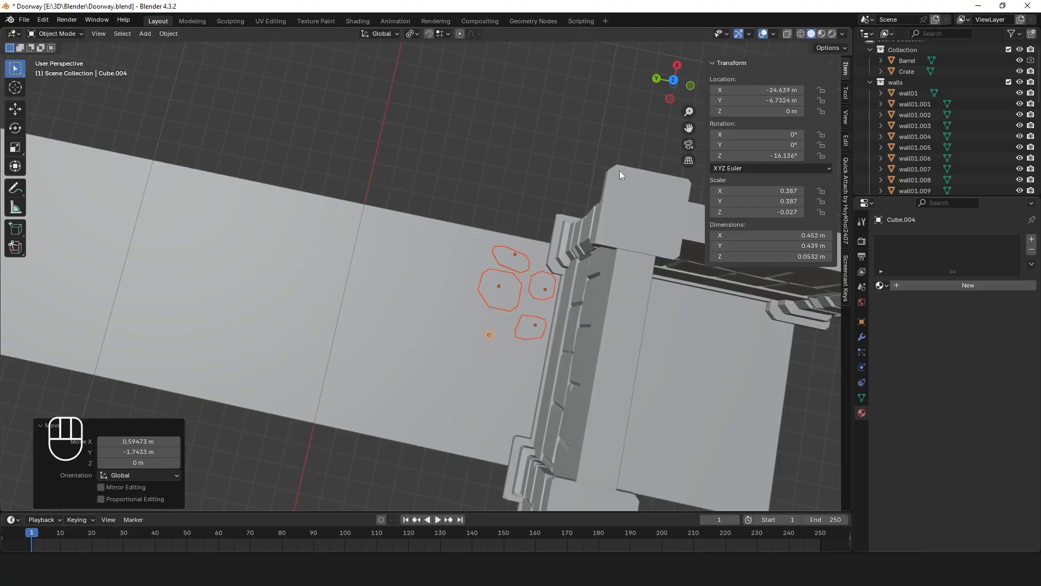
pyautogui.click(413, 34)
pyautogui.click(440, 98)
# Try to rotate the five slabs together freehand in the angled view, and undo the rotation
pyautogui.press('r')
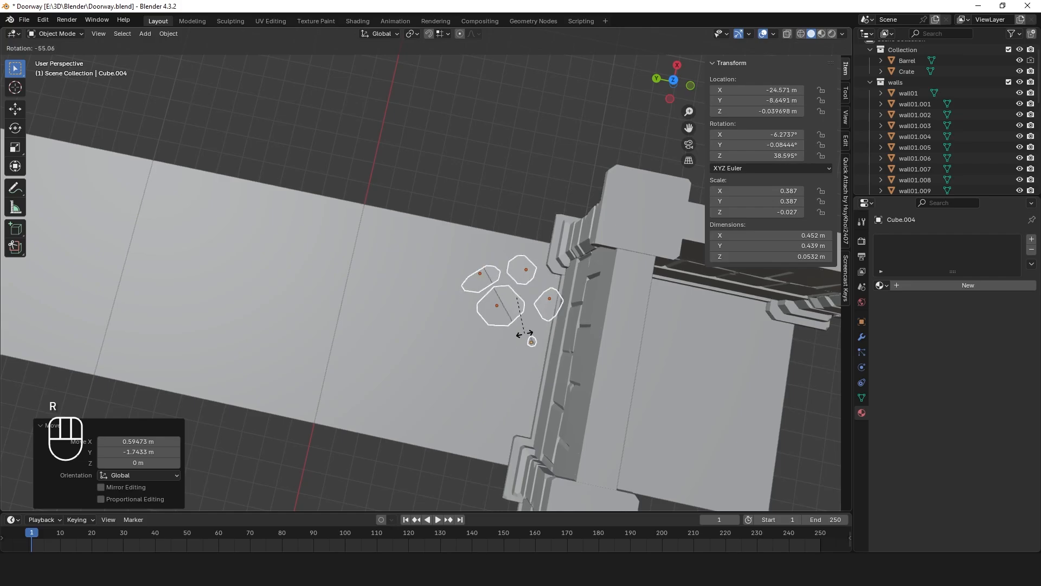
pyautogui.click(530, 343)
pyautogui.click(528, 347)
pyautogui.hotkey('ctrl', 'z')
pyautogui.hotkey('ctrl', 'z')
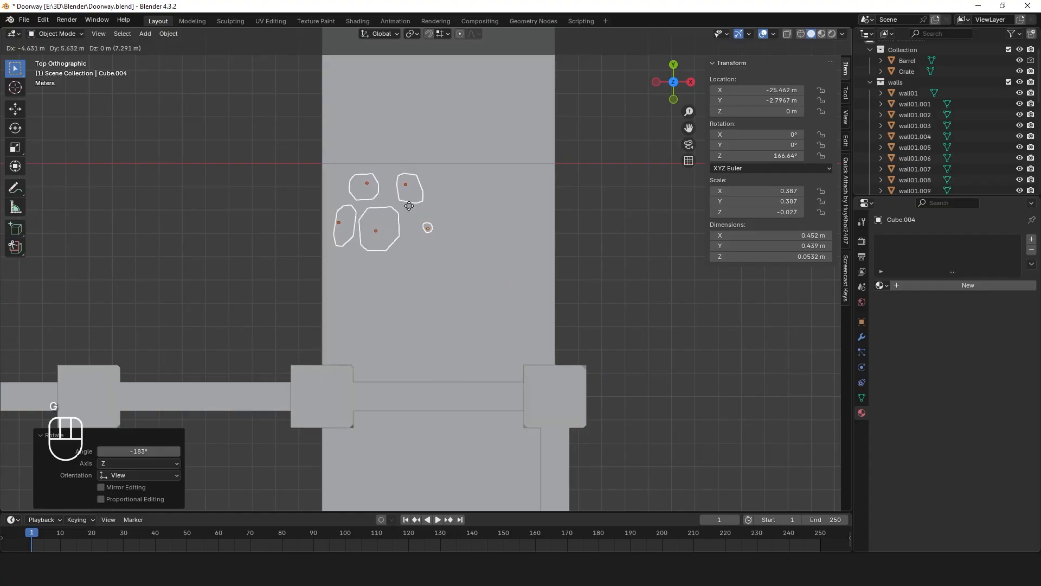
# Place the five slabs in the corner of their floor plane away from the wall and scale them up together to about 1.32 times
pyautogui.click(410, 204)
pyautogui.press('s')
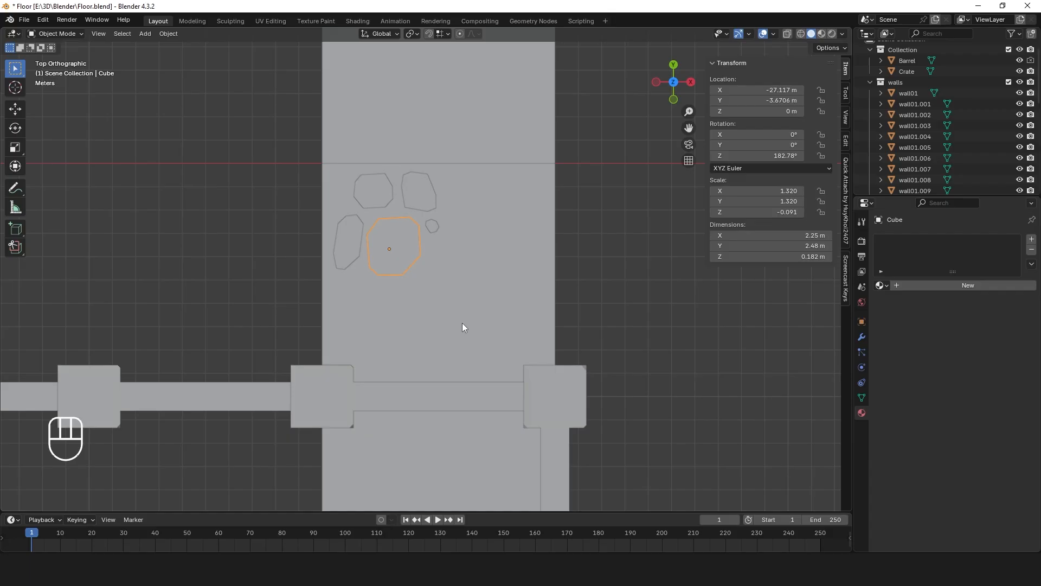
pyautogui.moveTo(463, 324); pyautogui.dragTo(389, 374, button='middle')
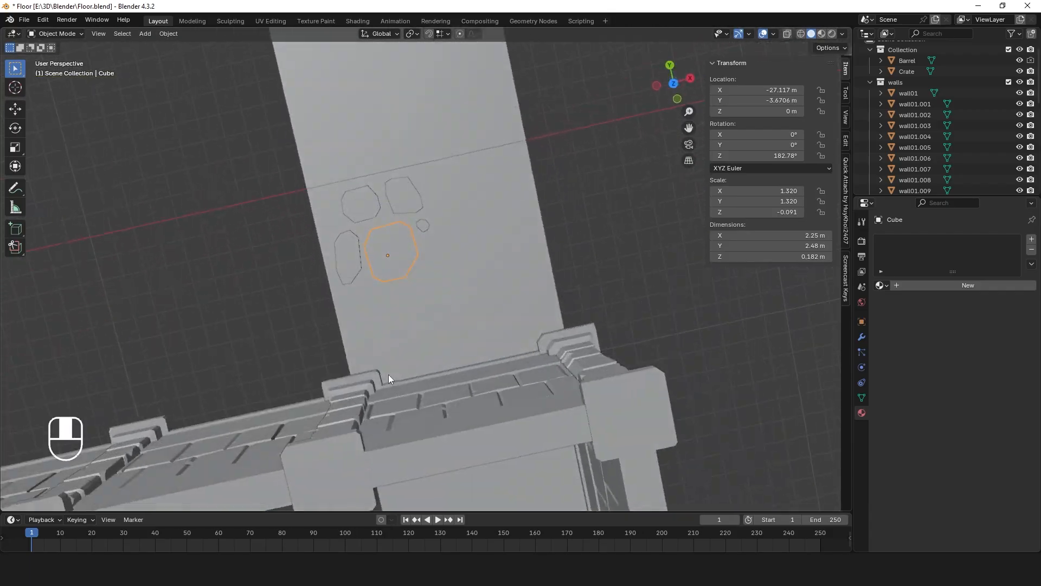
pyautogui.click(680, 80)
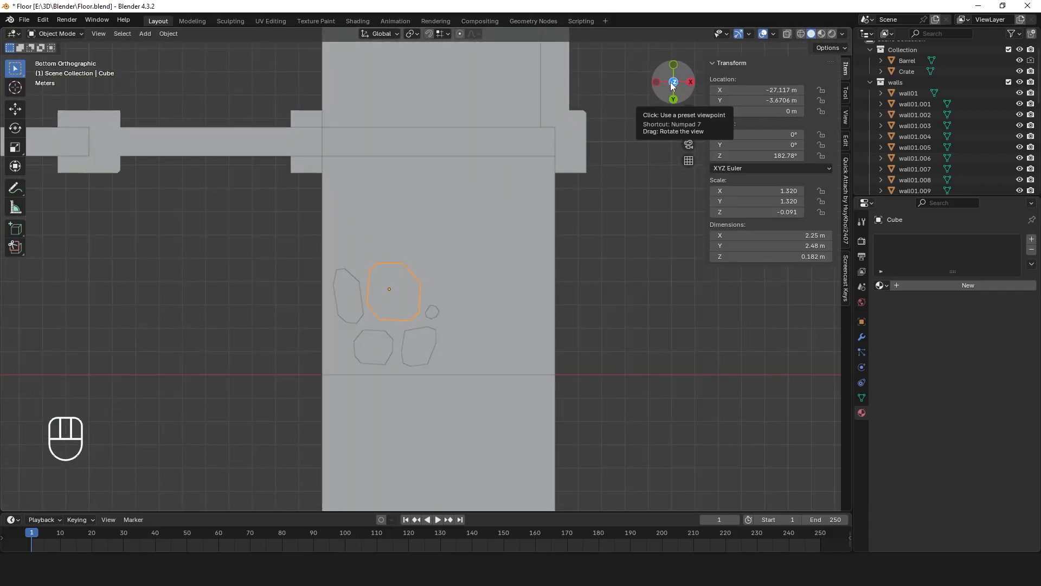
pyautogui.click(679, 80)
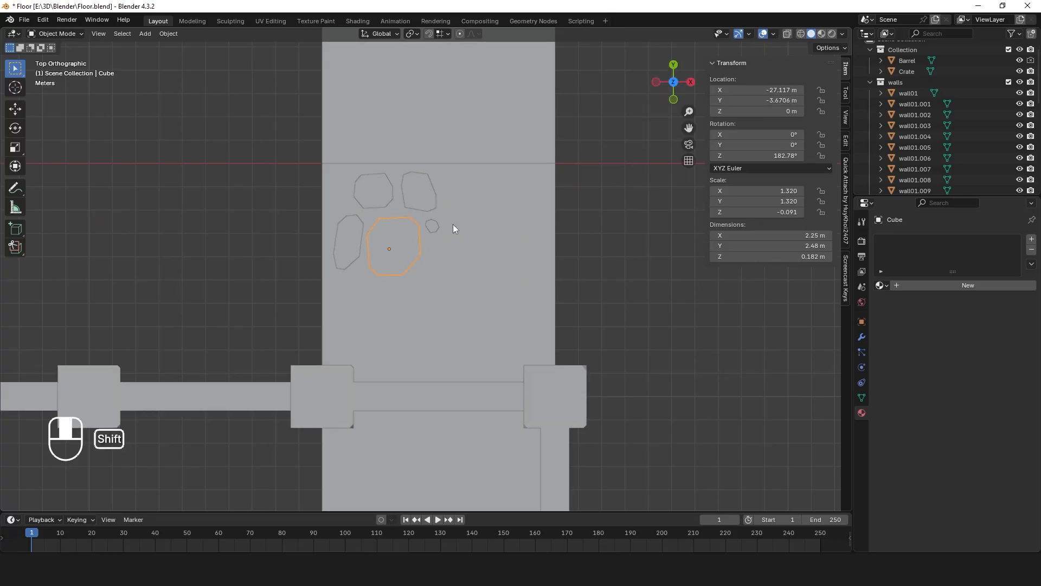
# Duplicate the five slabs onto the next floor plane, about 4.6 m along X and 5.8 m along Y, keeping their height
pyautogui.keyDown('shift'); pyautogui.moveTo(454, 224); pyautogui.dragTo(427, 290, button='middle'); pyautogui.keyUp('shift')
pyautogui.keyDown('shift'); pyautogui.click(429, 293); pyautogui.keyUp('shift')
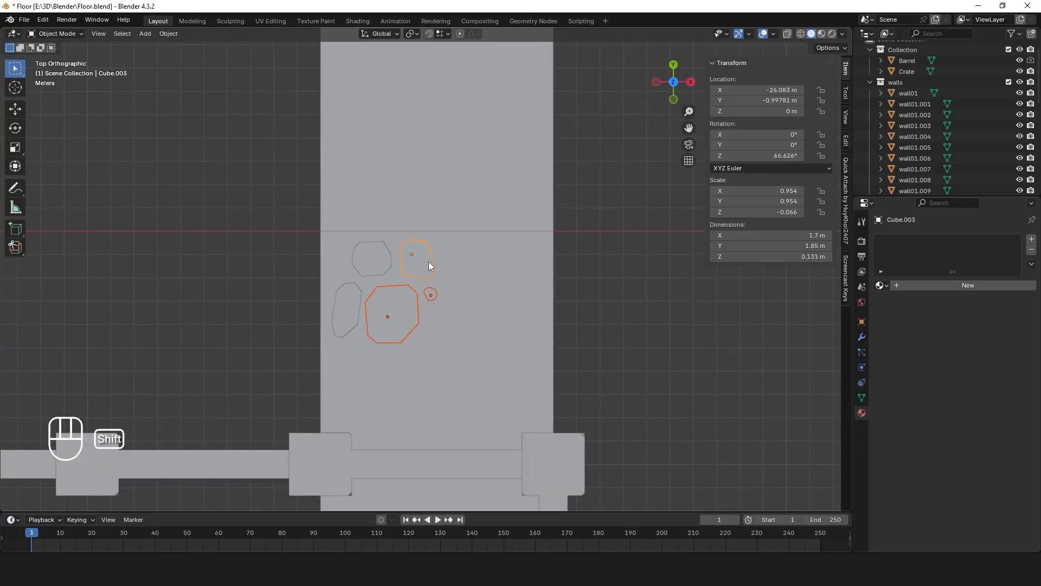
pyautogui.keyDown('shift'); pyautogui.click(426, 263); pyautogui.keyUp('shift')
pyautogui.keyDown('shift'); pyautogui.click(368, 266); pyautogui.keyUp('shift')
pyautogui.keyDown('shift'); pyautogui.click(350, 293); pyautogui.keyUp('shift')
pyautogui.hotkey('shift', 'd')
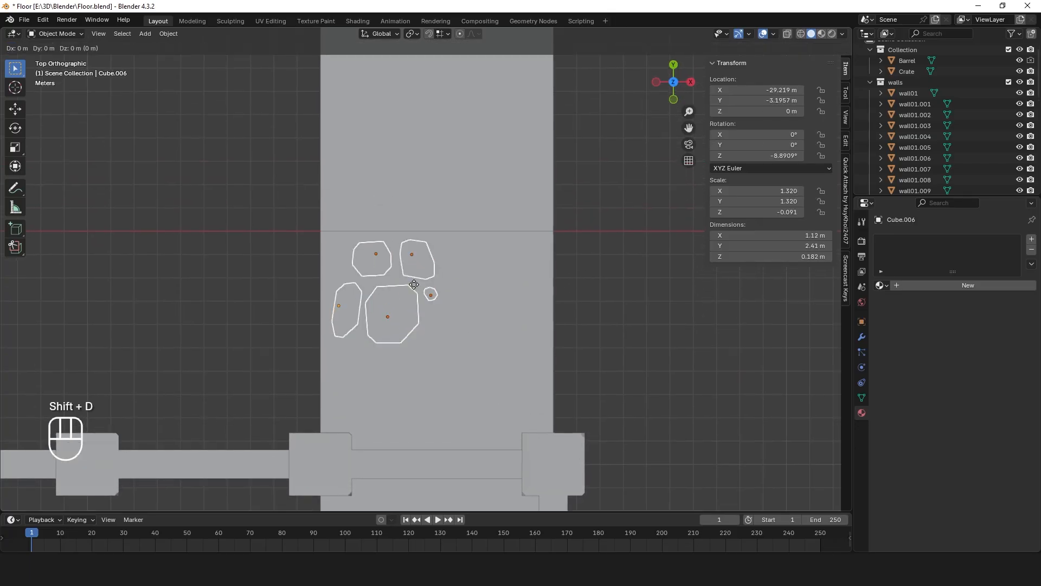
pyautogui.hotkey('shift', 'z')
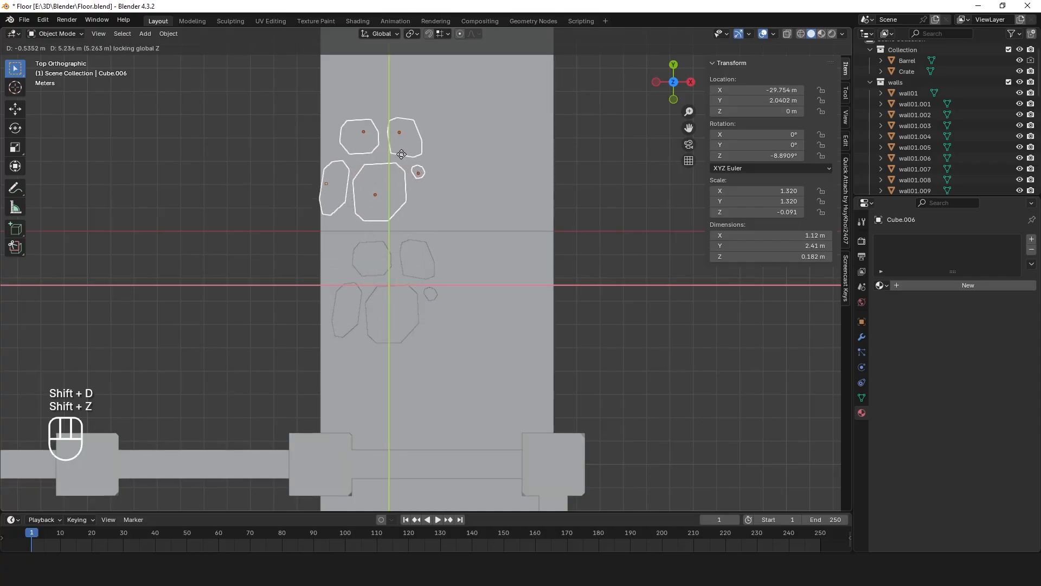
pyautogui.click(522, 149)
# Rotate the five copied slabs together by about 126° around the vertical axis
pyautogui.keyDown('shift'); pyautogui.moveTo(529, 217); pyautogui.dragTo(511, 394, button='middle'); pyautogui.keyUp('shift')
pyautogui.press('r')
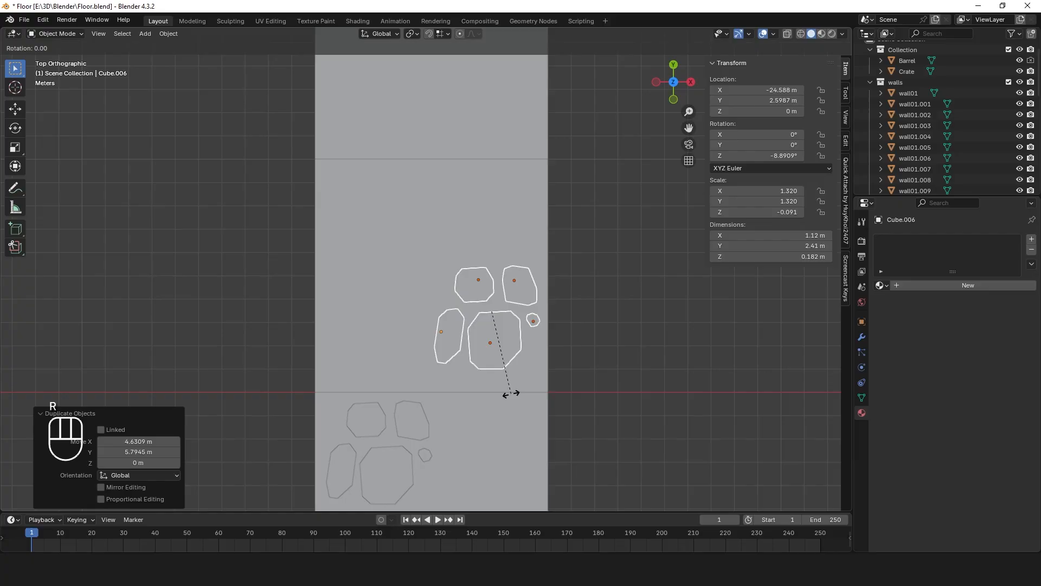
pyautogui.click(310, 242)
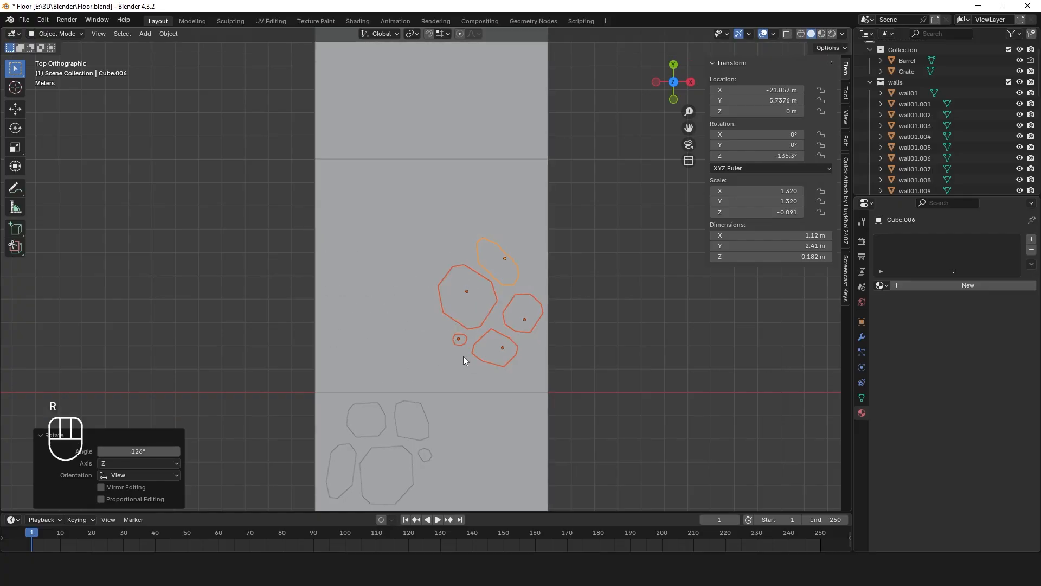
# Move the largest copied slab about 1.8 m along X and 4.2 m along Y into the plane's far corner, keeping its height
pyautogui.click(492, 250)
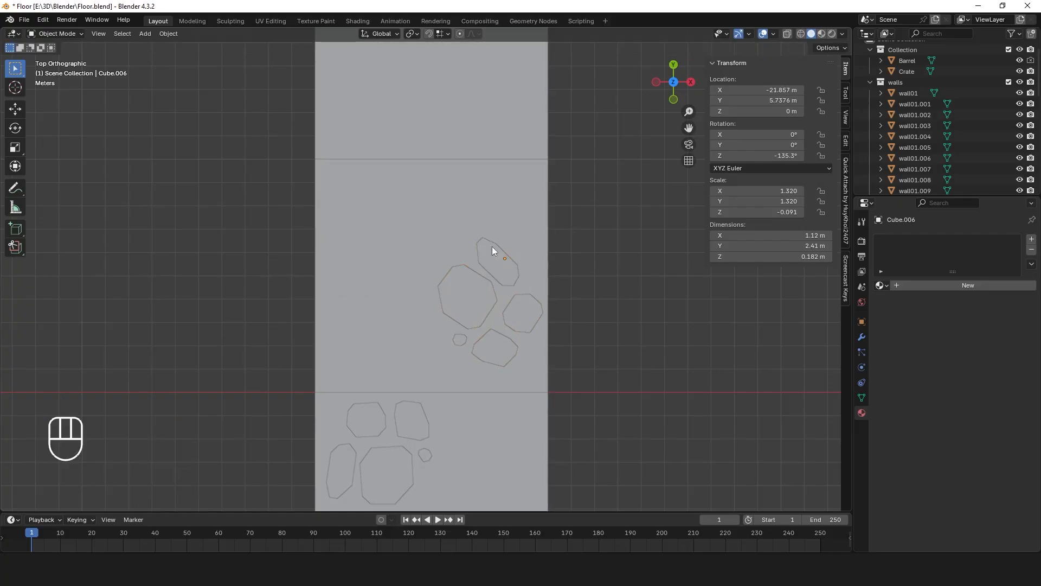
pyautogui.press('g')
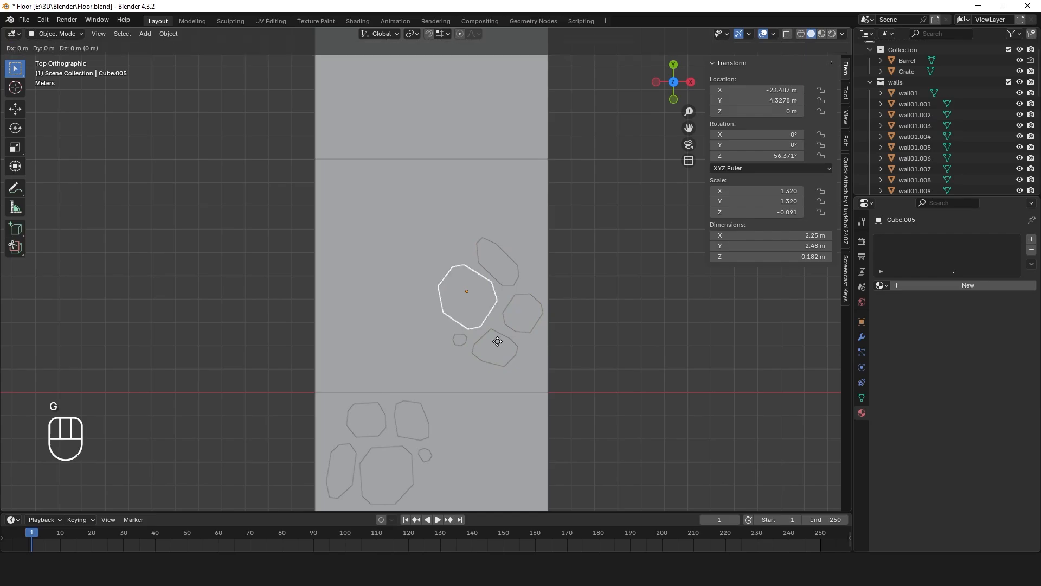
pyautogui.hotkey('shift', 'z')
pyautogui.click(539, 243)
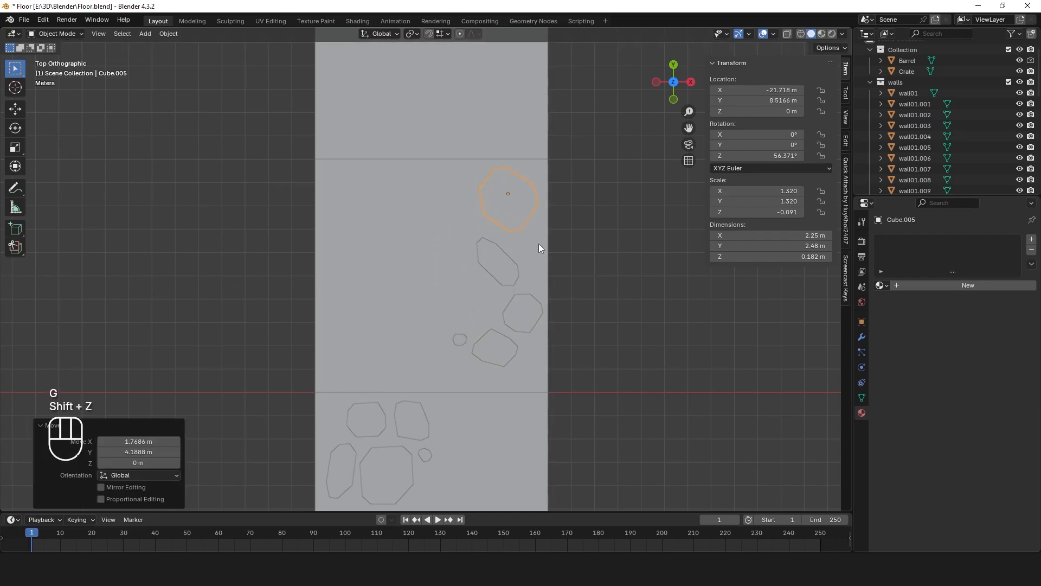
# Move the elongated copied slab beside the largest one along the plane's far edge and rotate it about -41° so it lies along that edge
pyautogui.click(503, 263)
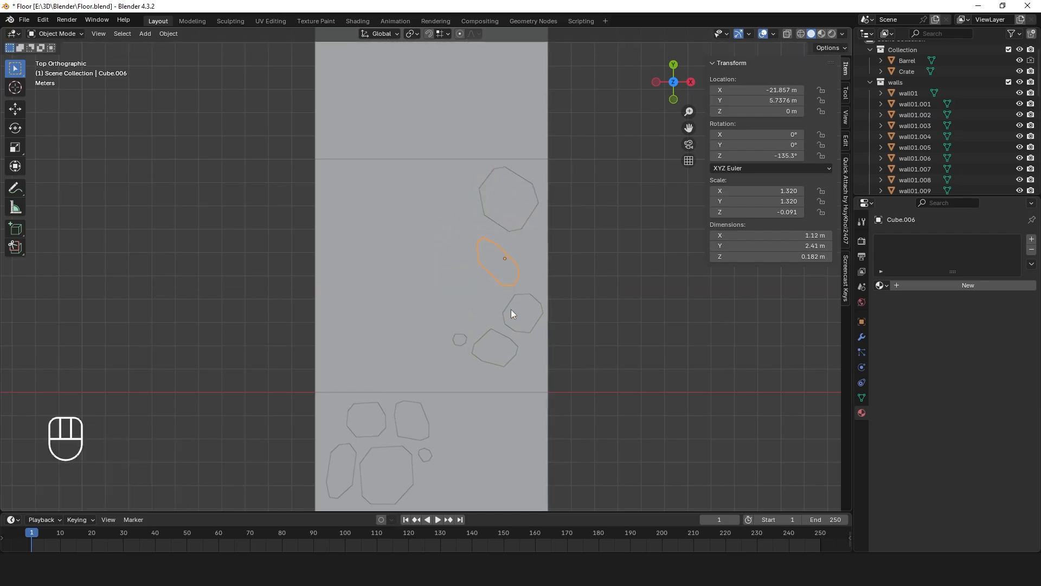
pyautogui.press('g')
pyautogui.hotkey('shift', 'z')
pyautogui.click(463, 241)
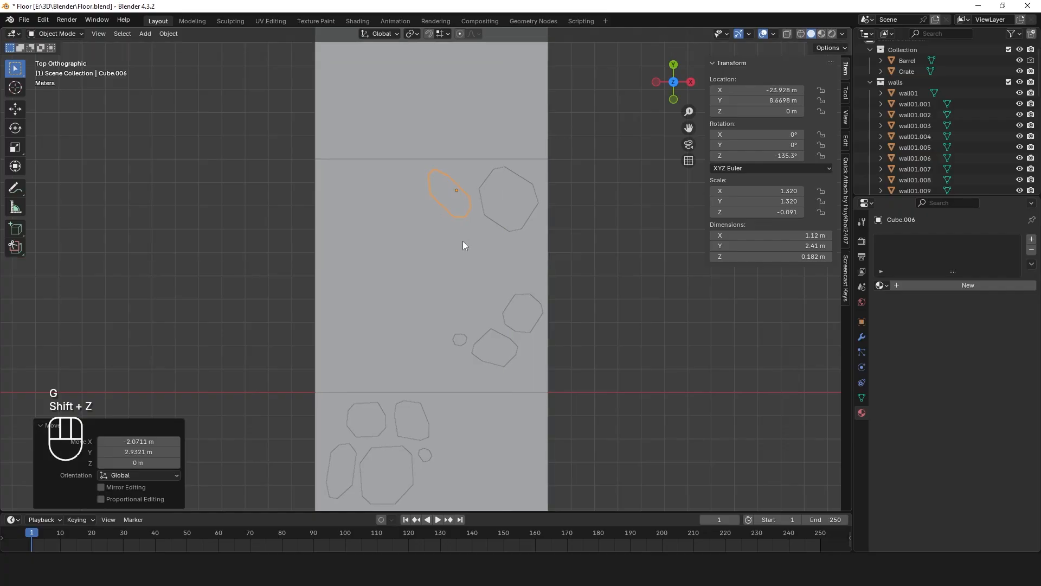
pyautogui.press('r')
pyautogui.click(492, 222)
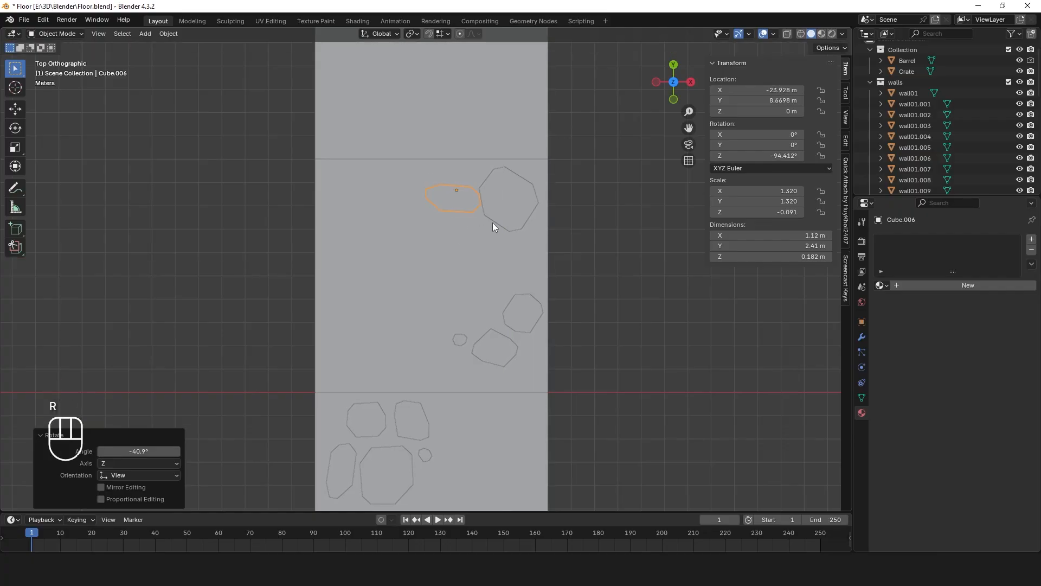
pyautogui.press('g')
pyautogui.hotkey('shift', 'z')
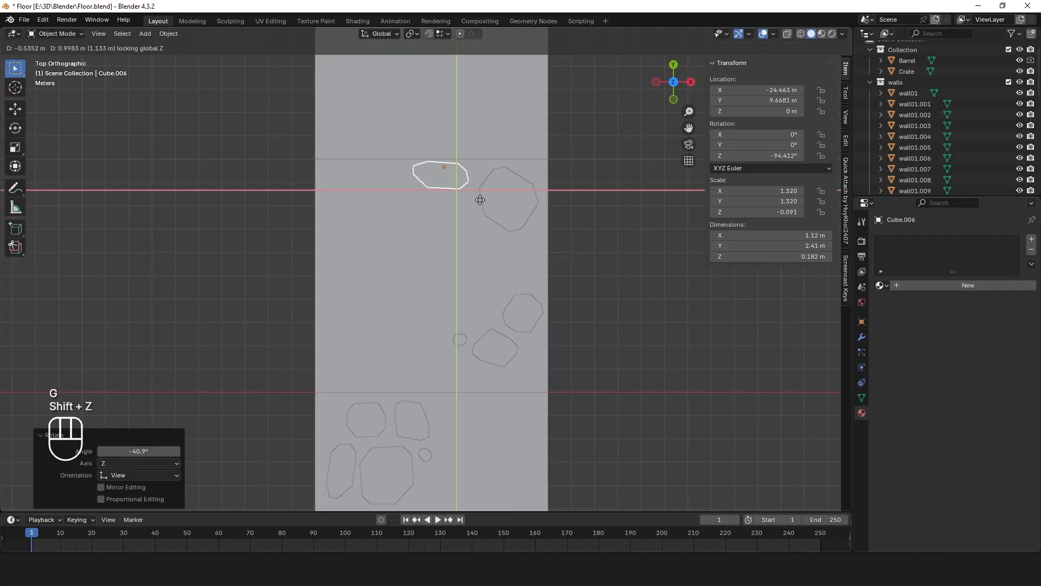
pyautogui.click(480, 203)
# Move the smallest copied stone into the gap between the elongated and the largest slab and rotate it about -75°
pyautogui.click(519, 313)
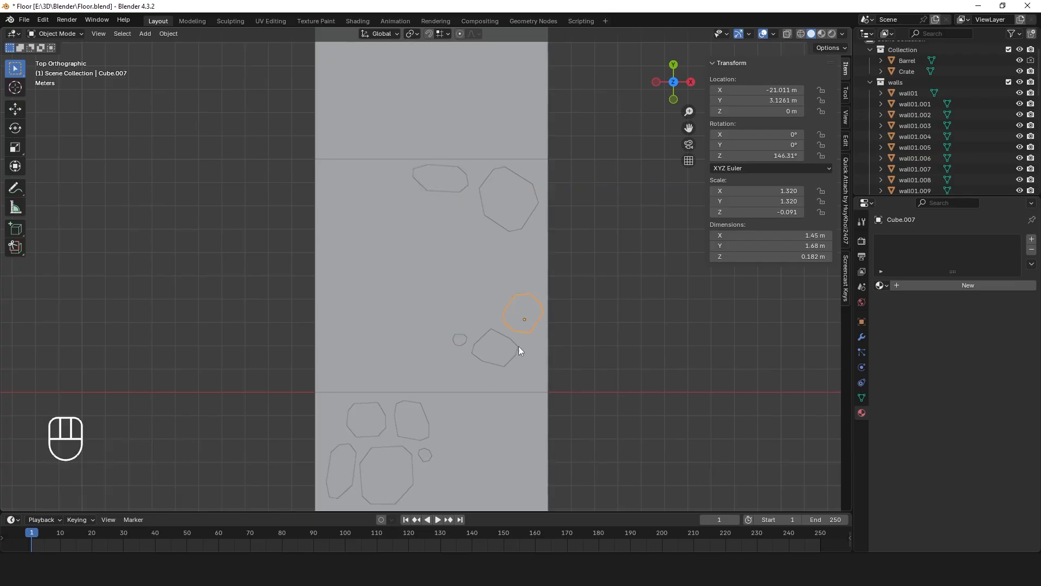
pyautogui.click(467, 338)
pyautogui.press('g')
pyautogui.click(515, 219)
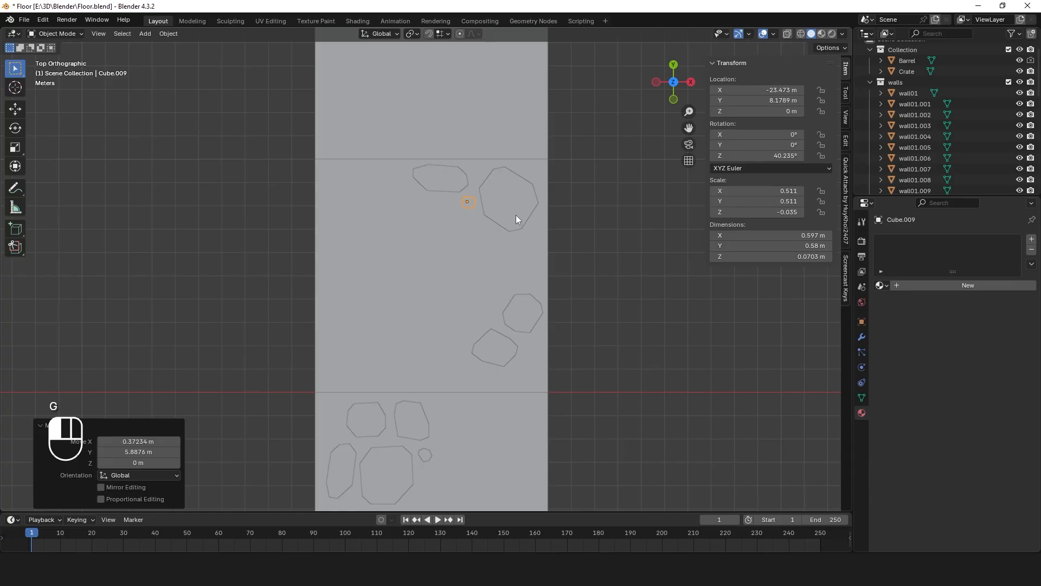
pyautogui.press('r')
pyautogui.click(488, 169)
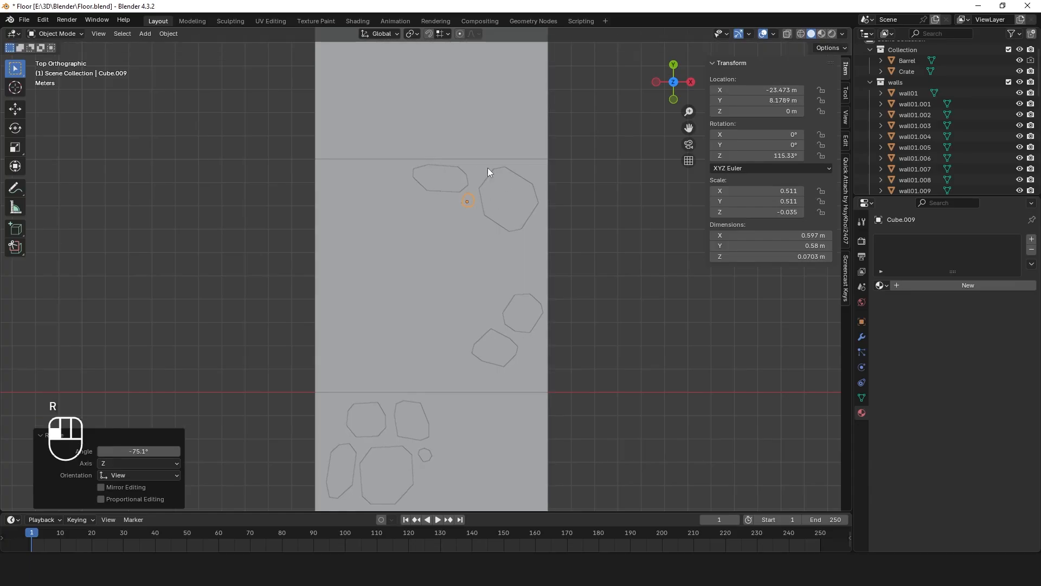
# Move the rounded copied slab about -7.7 m along X and 5.4 m along Y to the plane's opposite far corner
pyautogui.click(515, 305)
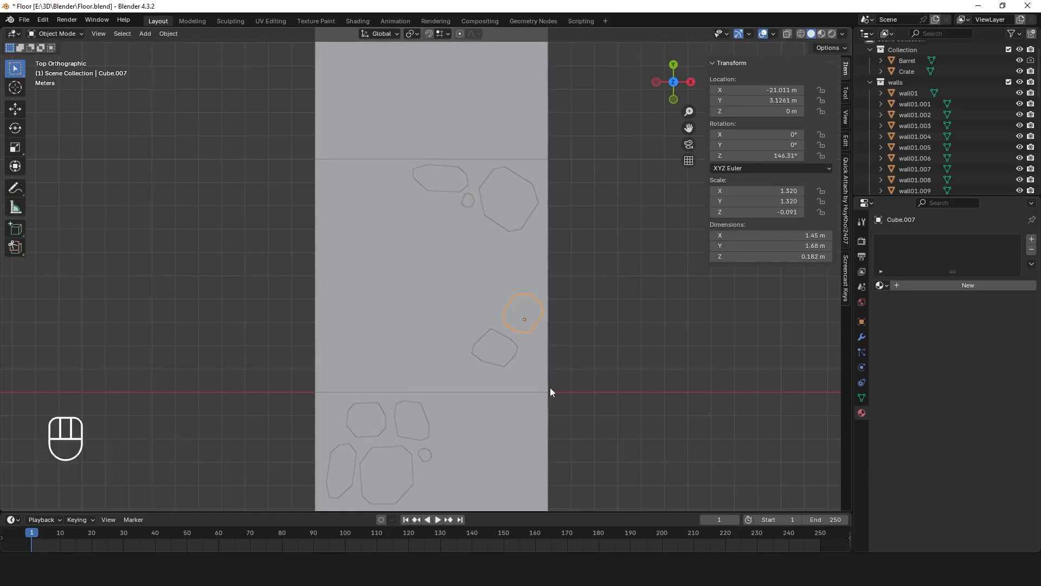
pyautogui.press('g')
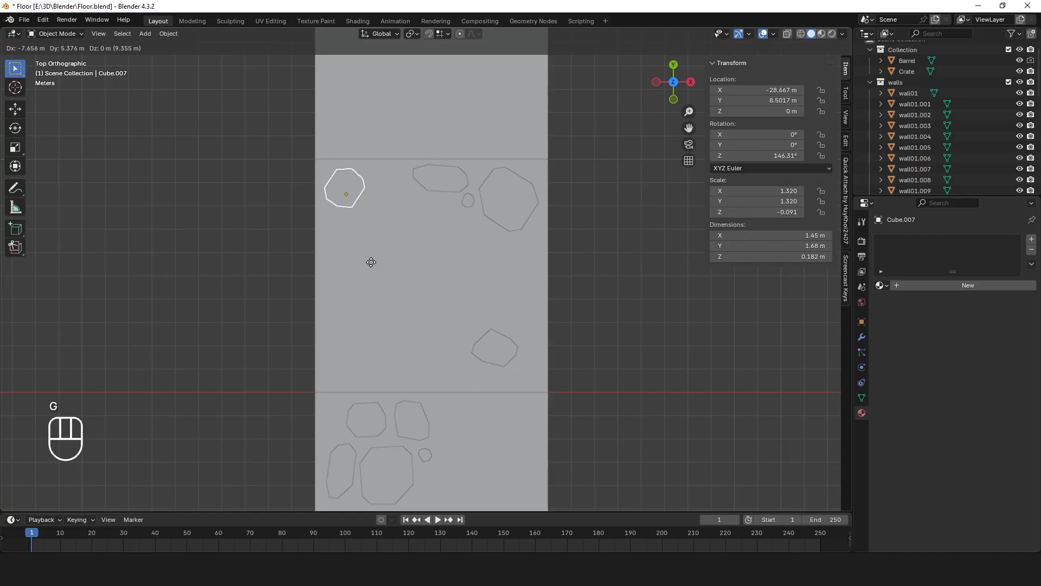
pyautogui.click(369, 262)
# Move the remaining copied slab about -4.5 m along X and 6.7 m along Y next to the rounded corner slab and rotate it about -30°
pyautogui.click(494, 356)
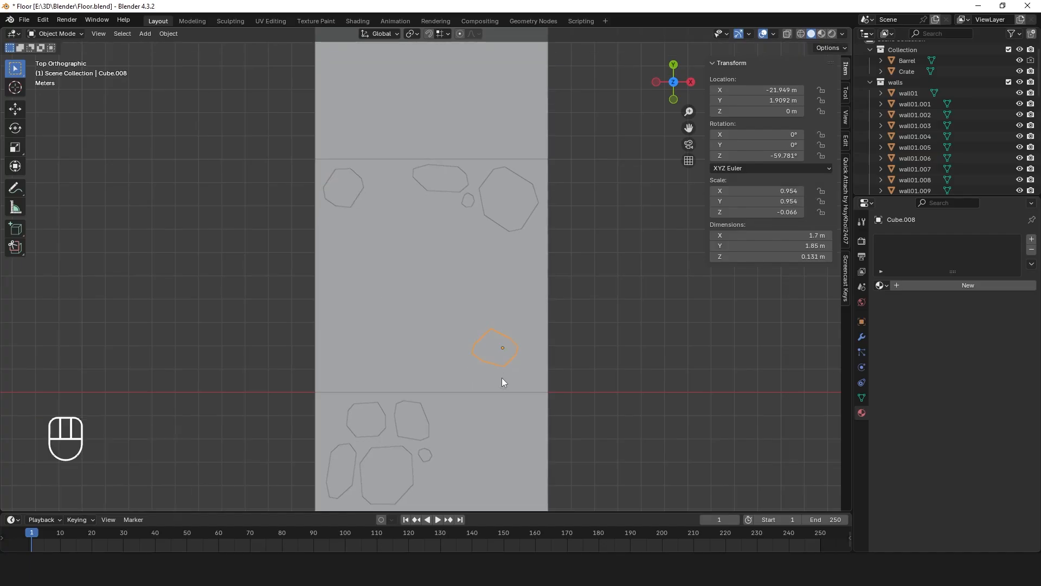
pyautogui.press('g')
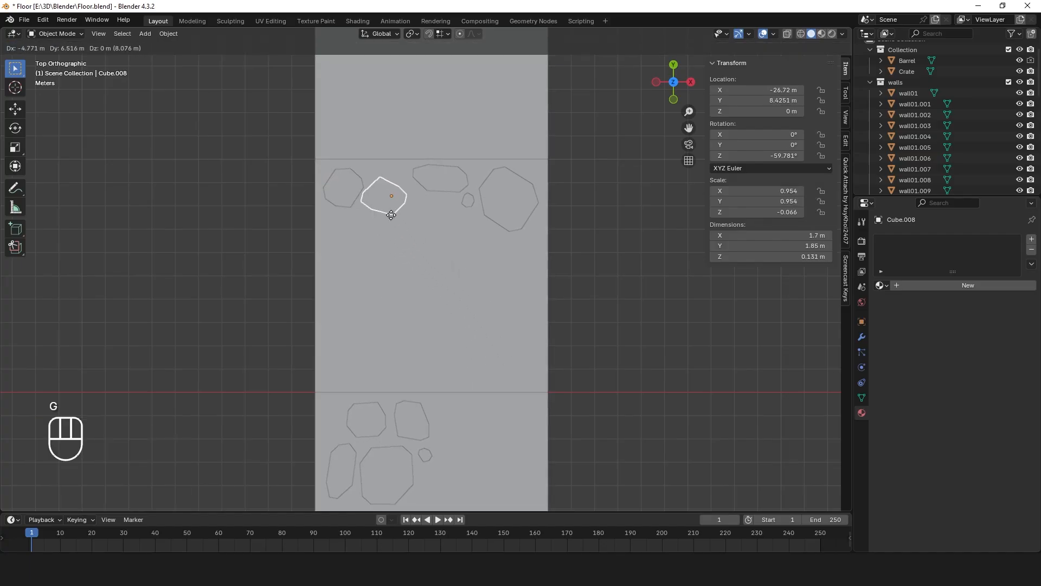
pyautogui.click(398, 212)
pyautogui.press('r')
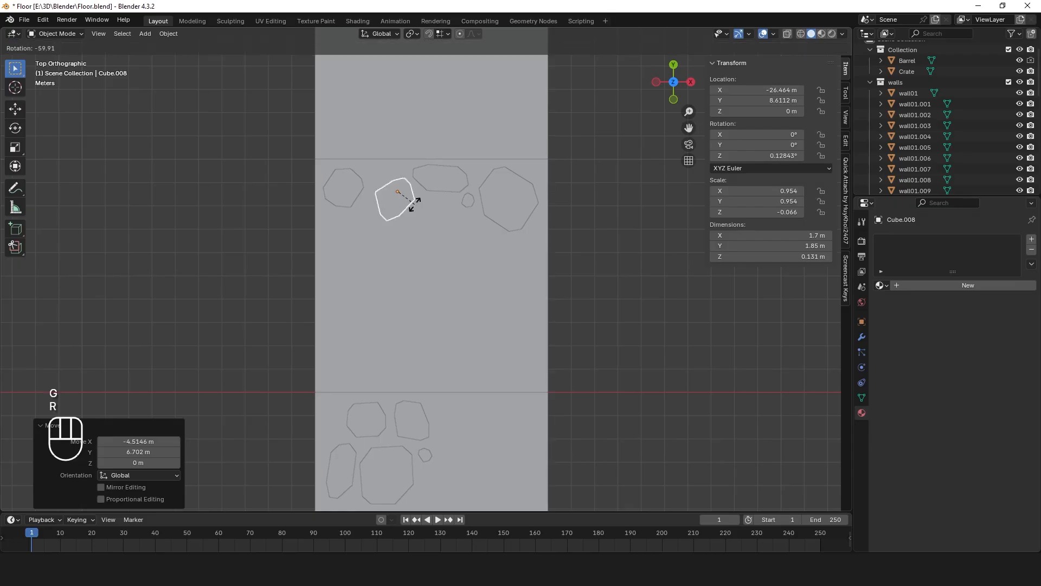
pyautogui.click(401, 223)
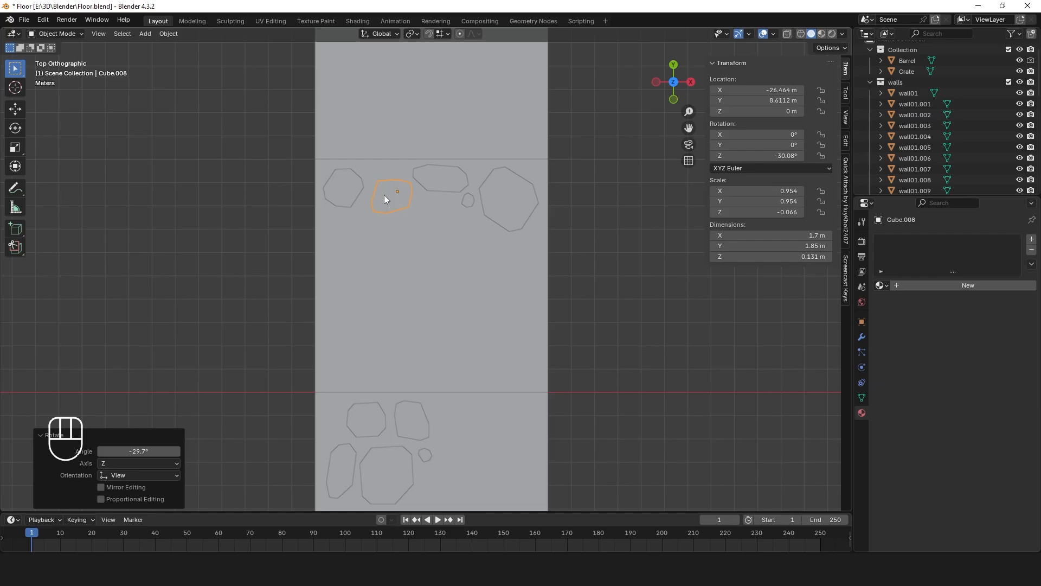
# Reposition the rotated slab about -2.1 m along X and -1.4 m along Y, directly below the rounded corner slab on the plane's edge
pyautogui.press('g')
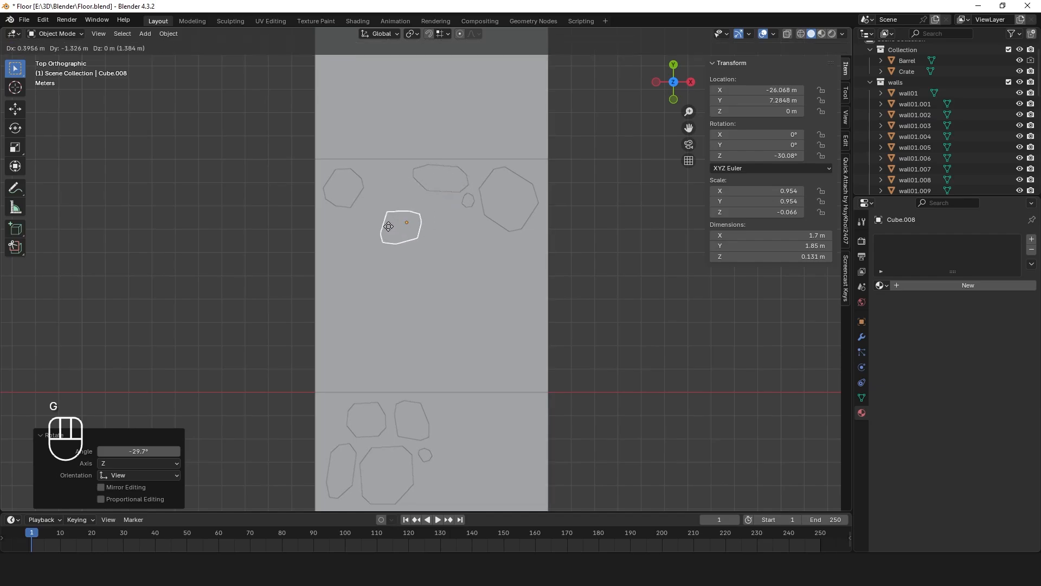
pyautogui.click(336, 227)
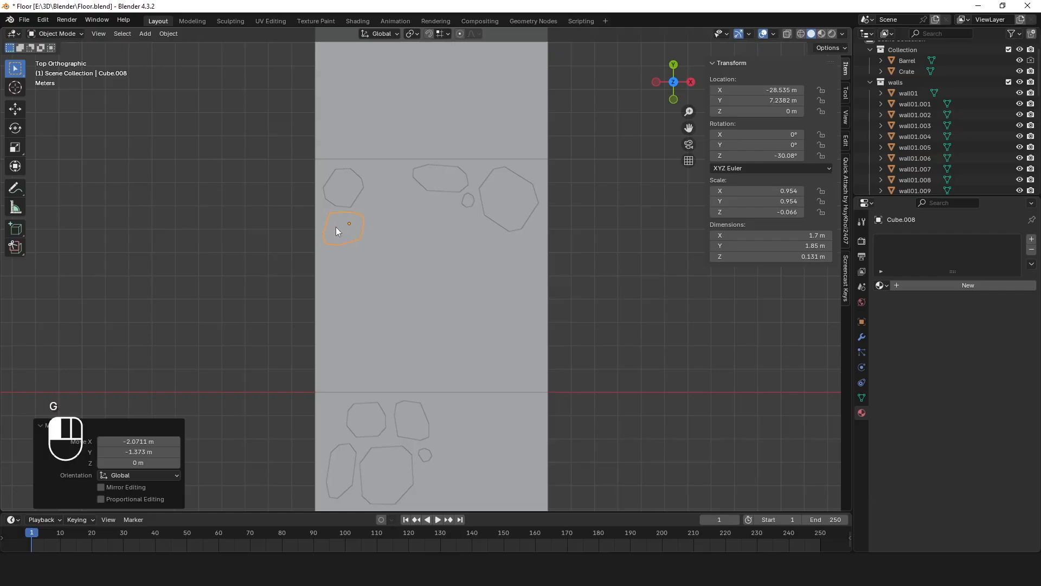
pyautogui.moveTo(418, 348); pyautogui.dragTo(558, 280, button='middle')
pyautogui.scroll(-6, 559, 280)
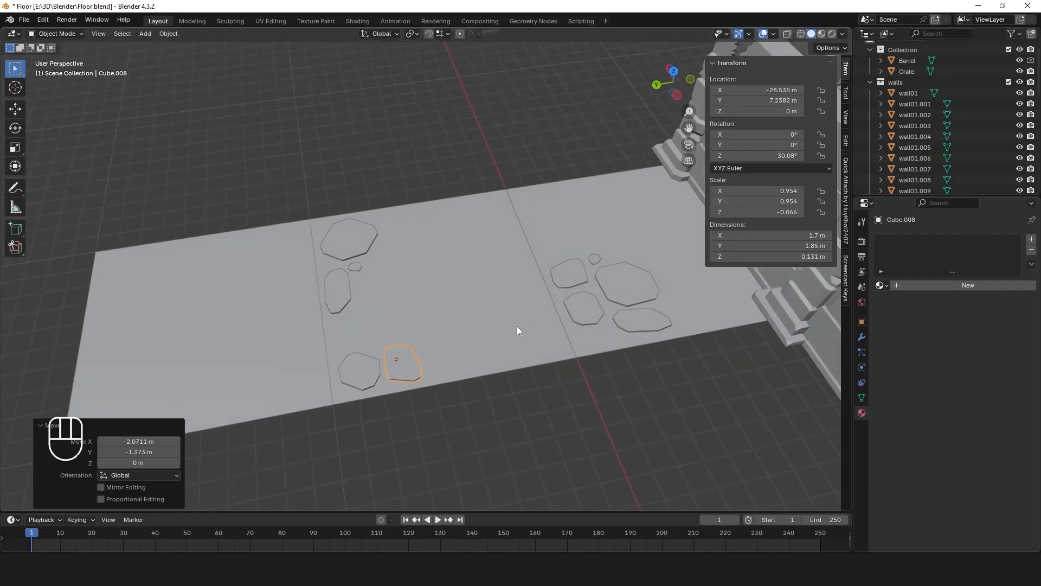
# Duplicate the elongated slab and place the copy about 3 m along X and -8.4 m along Y, near the plane's opposite corner
pyautogui.moveTo(588, 356); pyautogui.dragTo(423, 404, button='middle')
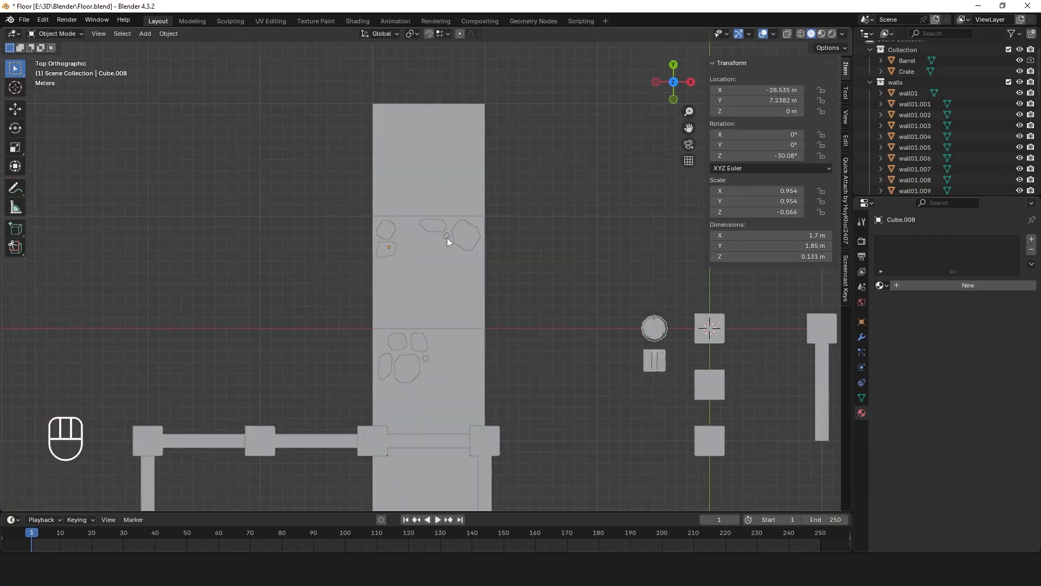
pyautogui.scroll(5, 448, 242)
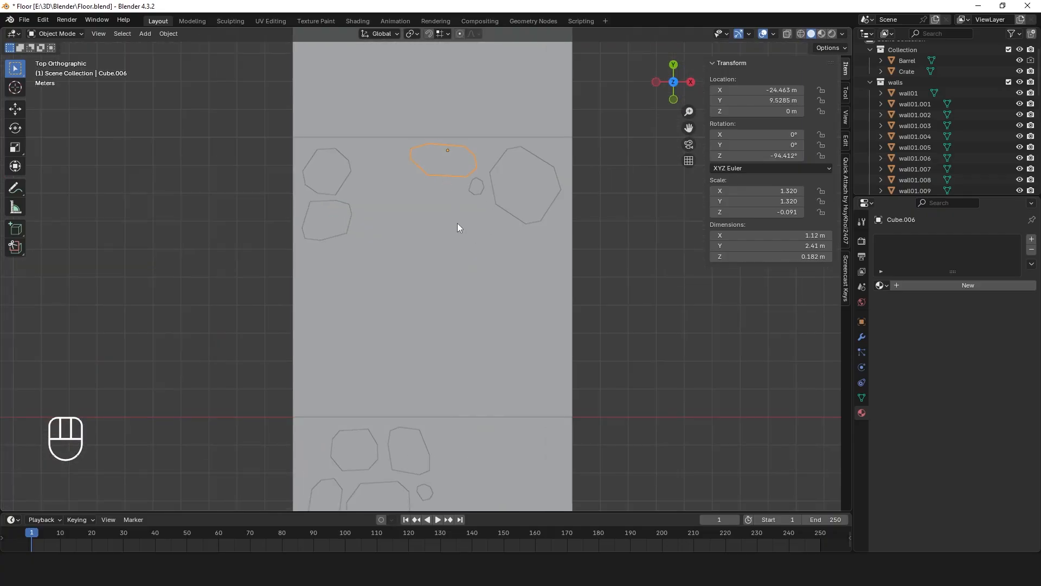
pyautogui.hotkey('shift', 'd')
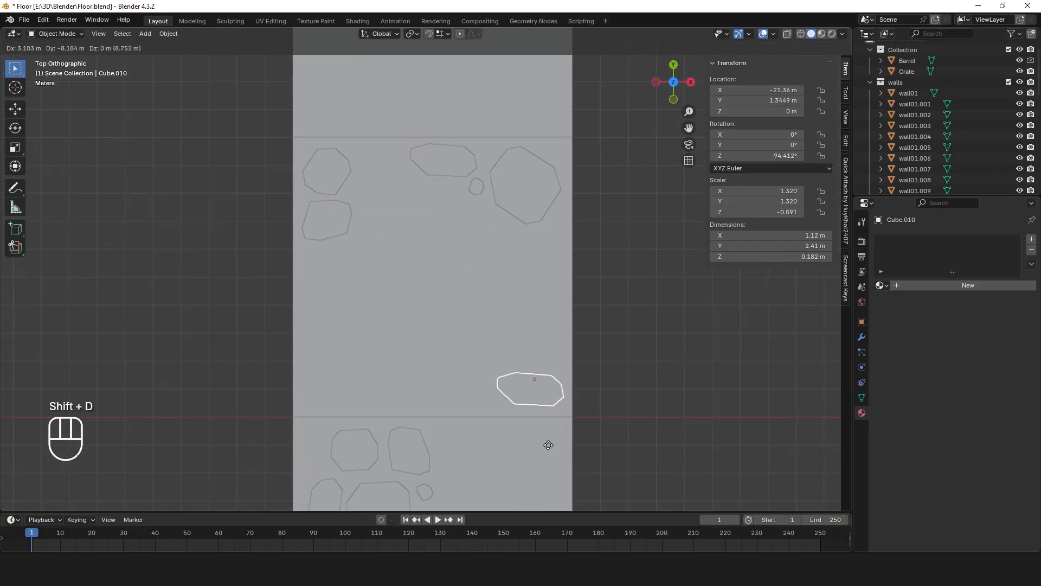
pyautogui.click(544, 451)
# Duplicate the smallest stone and place the copy about 0.1 m along X and -7.8 m along Y, beside the copied elongated slab
pyautogui.click(472, 189)
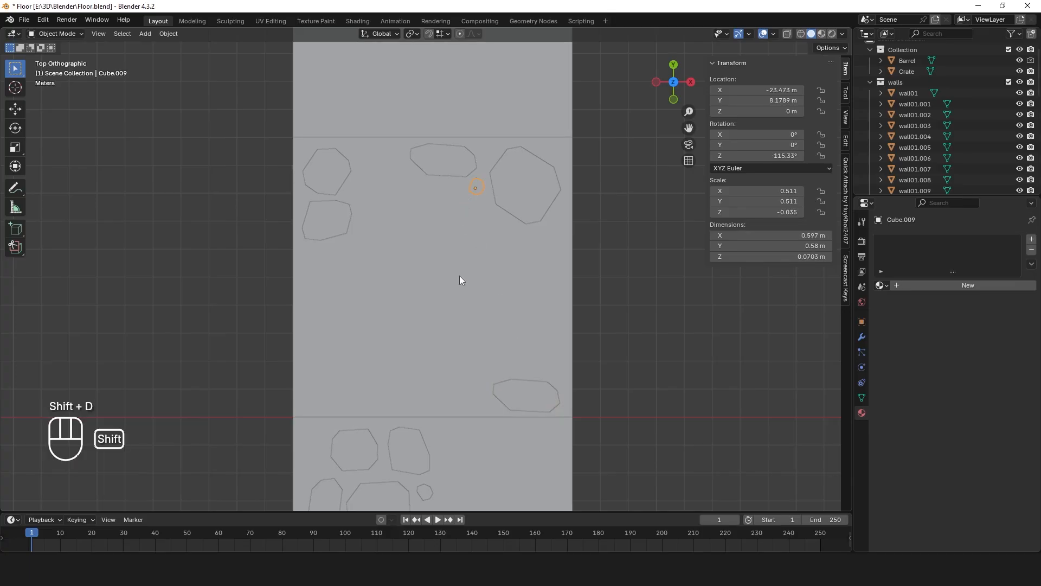
pyautogui.hotkey('shift', 'g')
pyautogui.hotkey('shift', 'd')
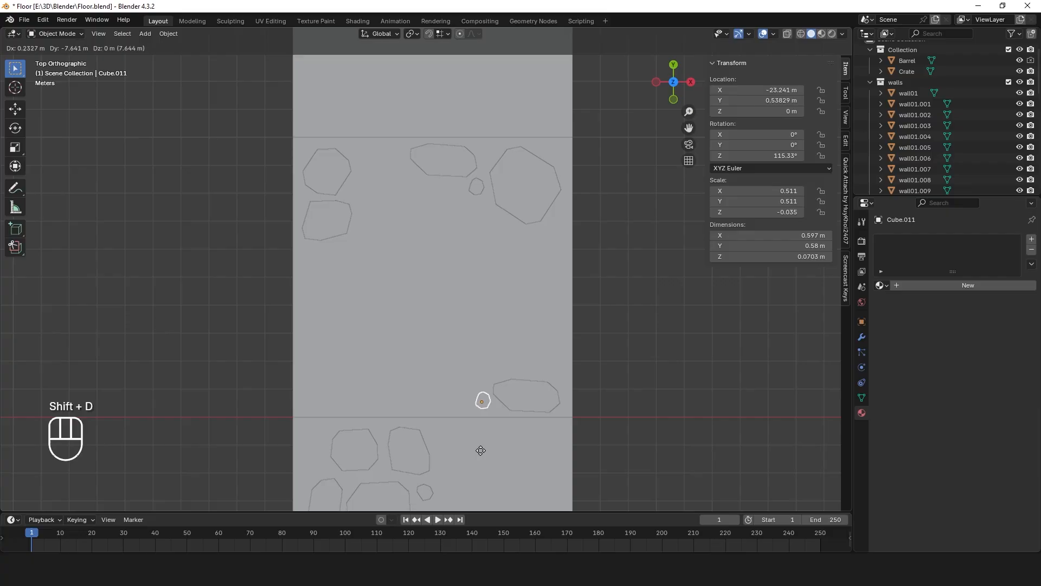
pyautogui.click(479, 452)
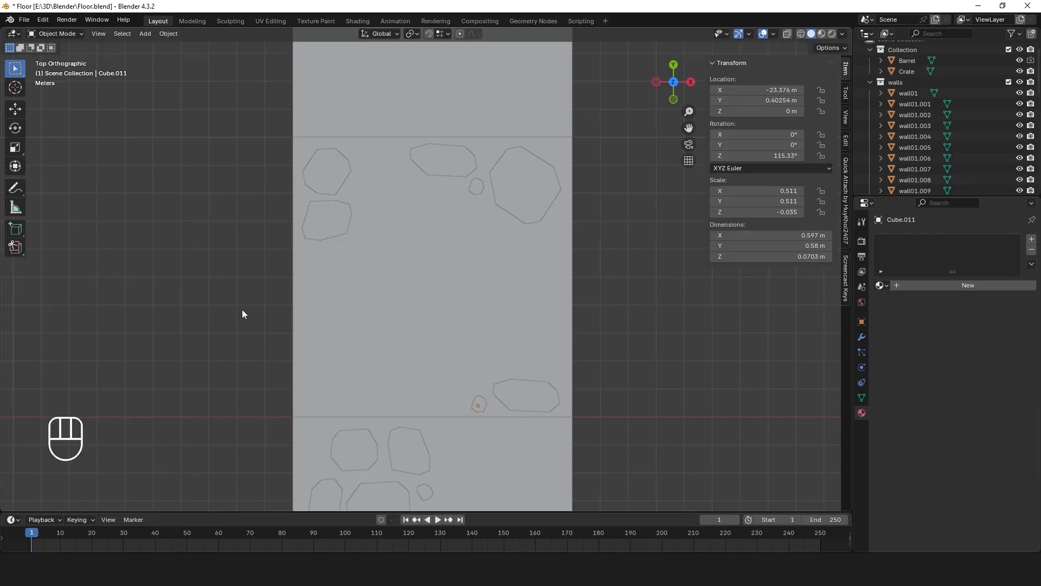
# Rotate the copied elongated slab and its neighbouring small stone together near the plane's corner
pyautogui.moveTo(241, 309); pyautogui.dragTo(514, 387, button='middle')
pyautogui.scroll(3, 497, 331)
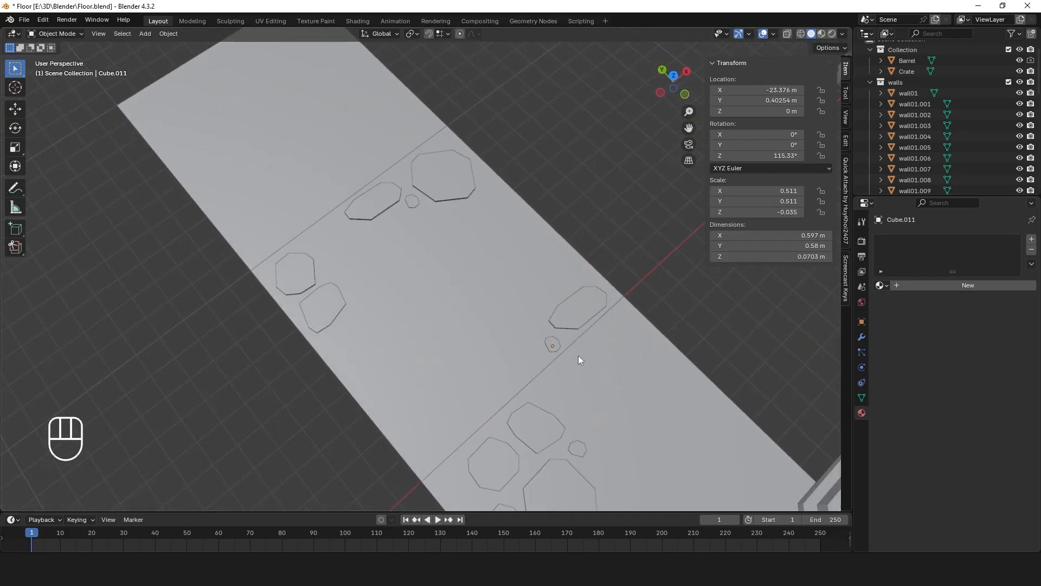
pyautogui.moveTo(591, 333); pyautogui.dragTo(527, 391, button='middle')
pyautogui.click(527, 390)
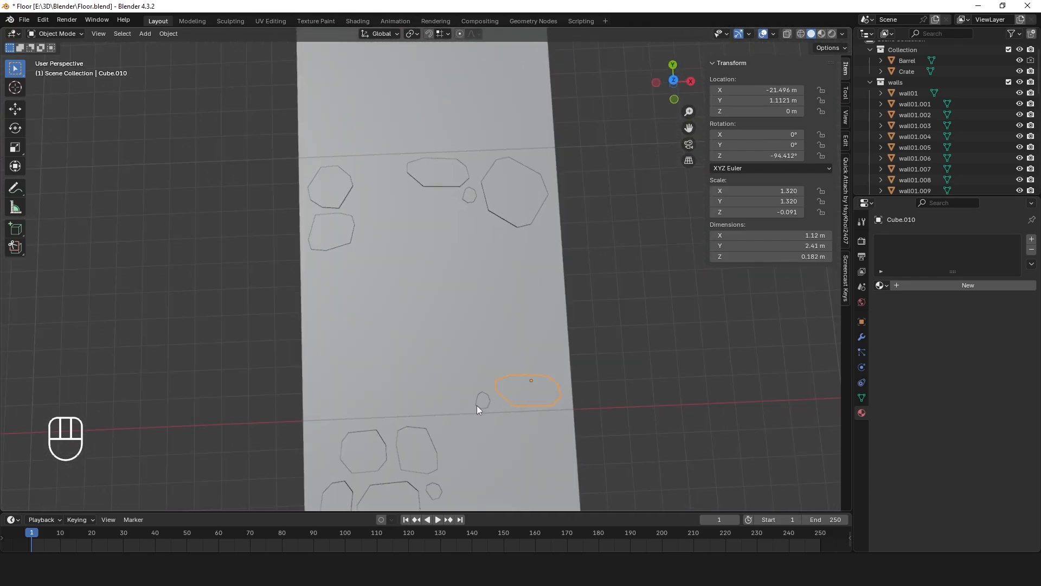
pyautogui.keyDown('shift'); pyautogui.click(481, 402); pyautogui.keyUp('shift')
pyautogui.press('r')
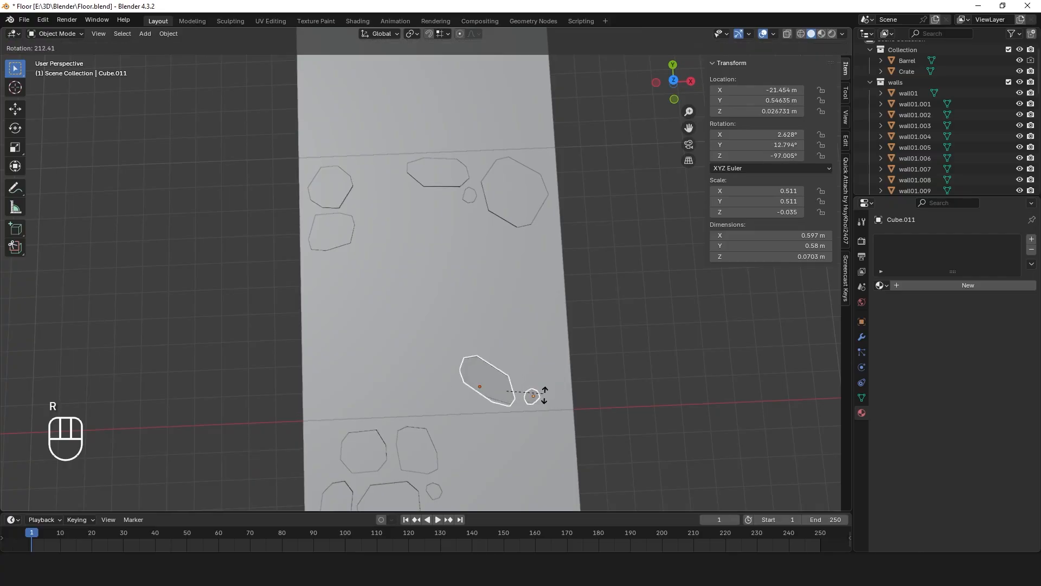
# Rotate the selected elongated and small stones about 177° in top view and move them about 5.2 m along negative X to the tile's left edge
pyautogui.click(545, 405)
pyautogui.hotkey('ctrl', 'z')
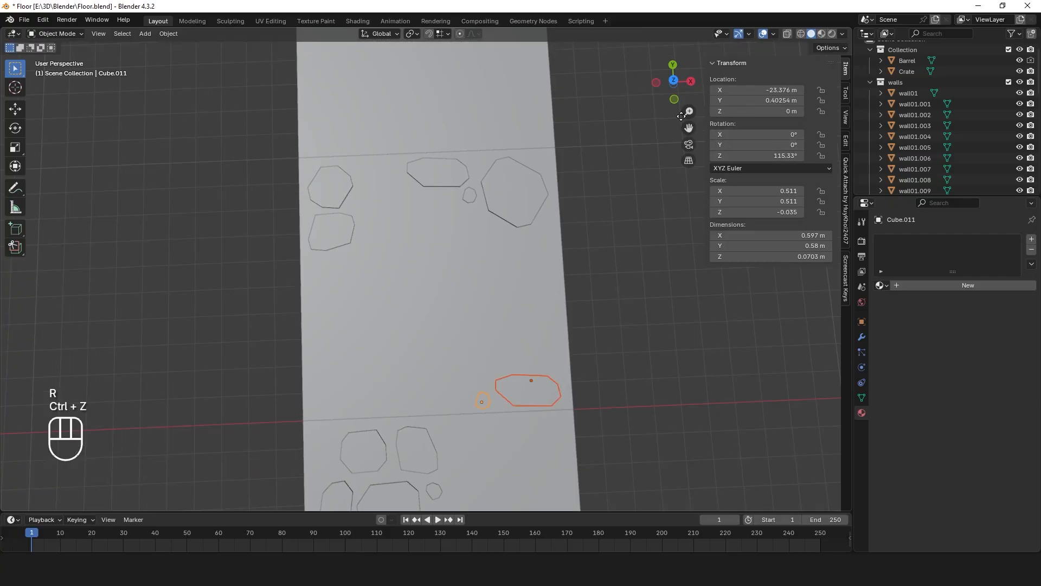
pyautogui.click(673, 80)
pyautogui.press('r')
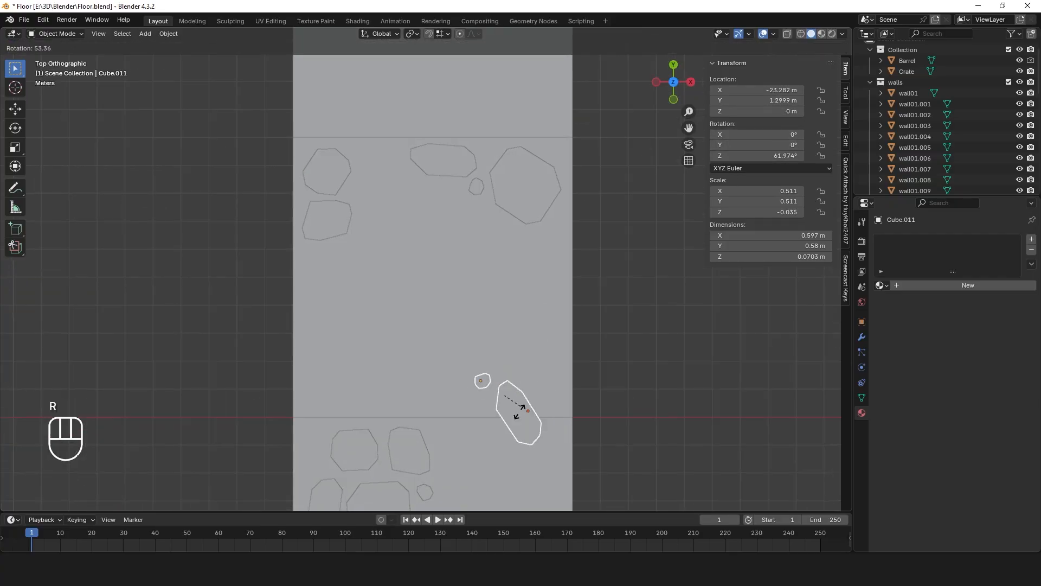
pyautogui.click(408, 434)
pyautogui.press('g')
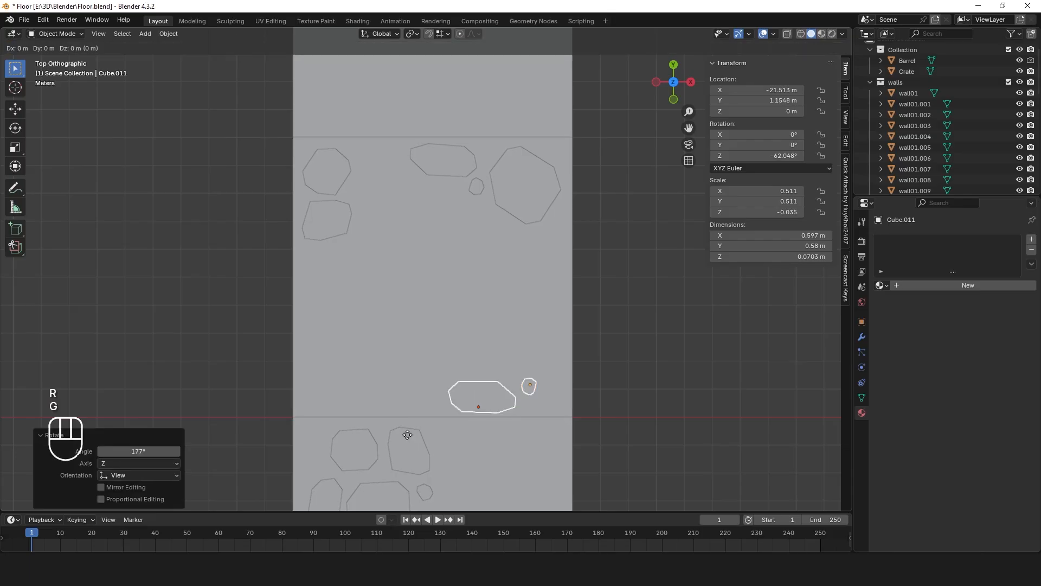
pyautogui.click(262, 432)
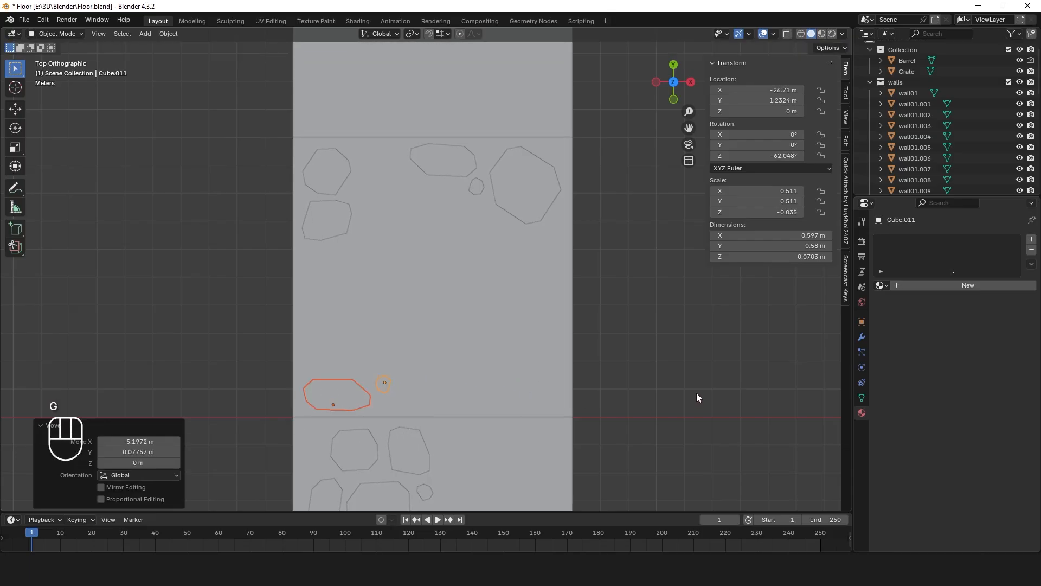
# Move the small stone slightly down toward the tile seam, beside the elongated stone, at about X -26.2 m, Y 0.67 m
pyautogui.click(373, 390)
pyautogui.press('g')
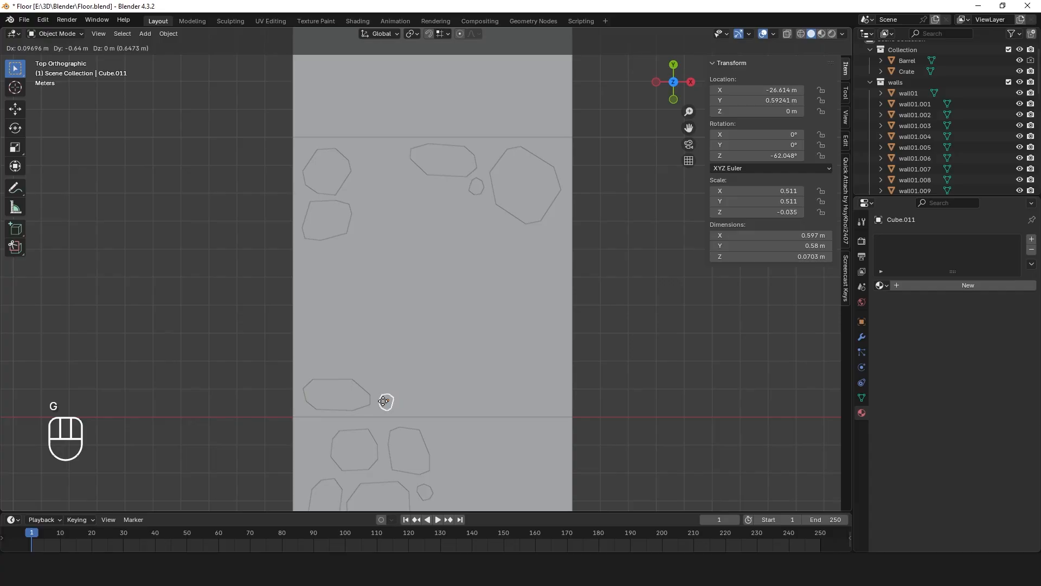
pyautogui.click(393, 399)
# Duplicate the five-stone cluster below the red axis line onto the uppermost floor tile, offset about 4.1 m in X and 16.2 m in Y
pyautogui.moveTo(703, 398); pyautogui.dragTo(501, 320, button='middle')
pyautogui.scroll(-2, 506, 376)
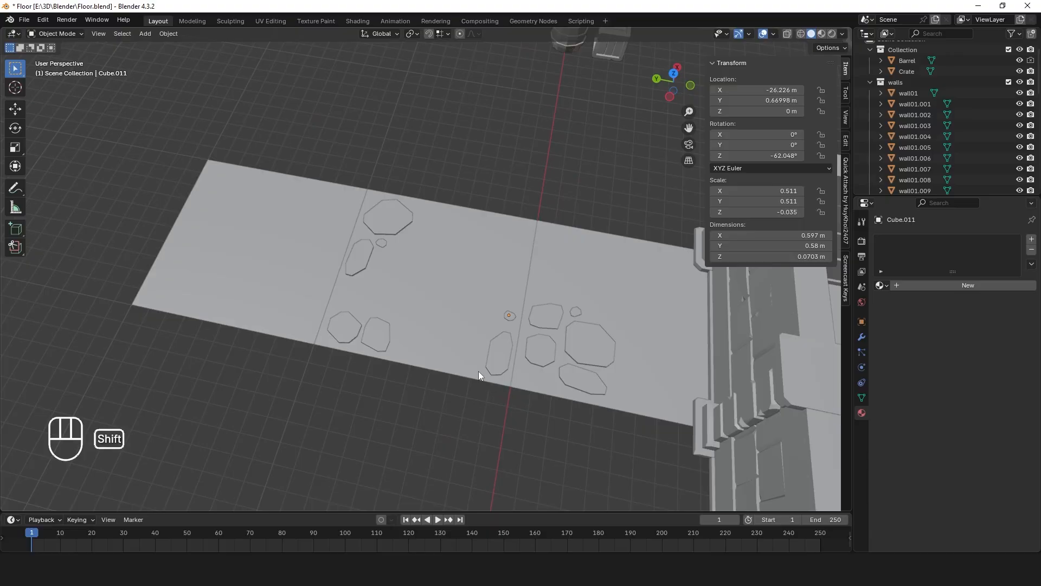
pyautogui.keyDown('shift'); pyautogui.moveTo(478, 371); pyautogui.dragTo(458, 400, button='middle'); pyautogui.keyUp('shift')
pyautogui.moveTo(600, 356); pyautogui.dragTo(547, 376, button='middle')
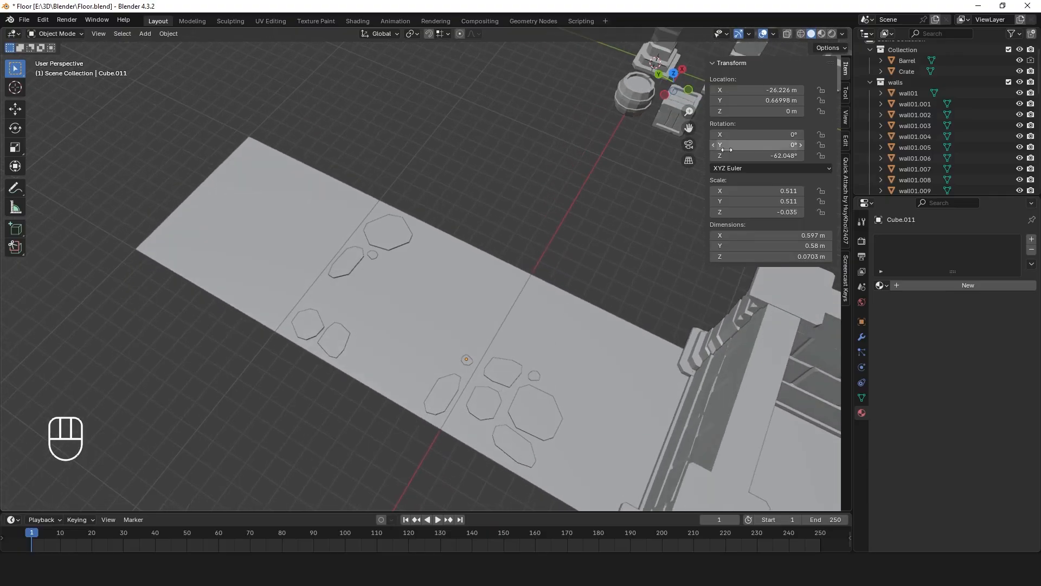
pyautogui.click(673, 71)
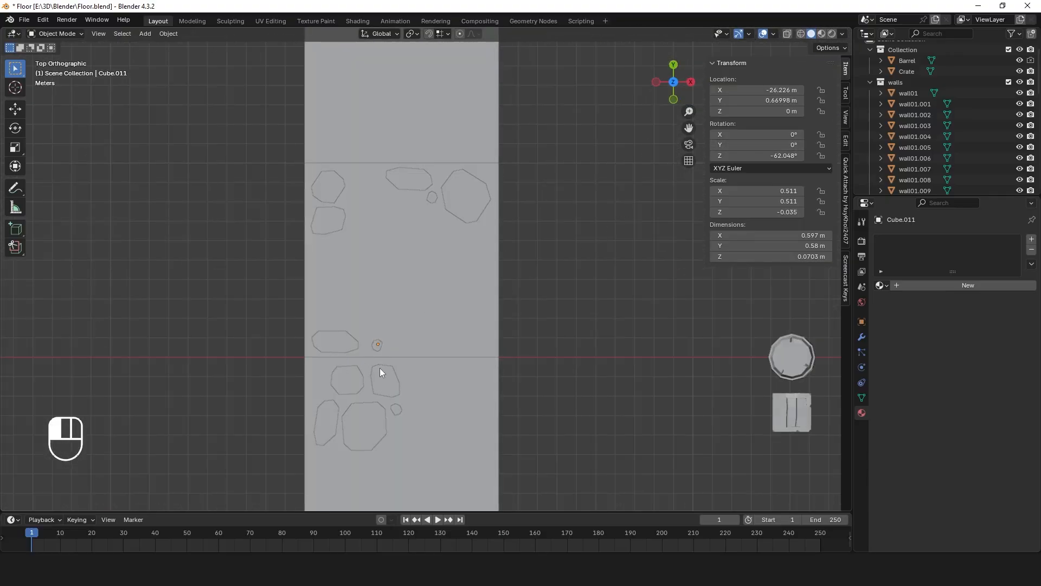
pyautogui.click(382, 373)
pyautogui.keyDown('shift'); pyautogui.click(346, 379); pyautogui.keyUp('shift')
pyautogui.keyDown('shift'); pyautogui.click(327, 422); pyautogui.keyUp('shift')
pyautogui.keyDown('shift'); pyautogui.click(364, 426); pyautogui.keyUp('shift')
pyautogui.keyDown('shift'); pyautogui.click(396, 410); pyautogui.keyUp('shift')
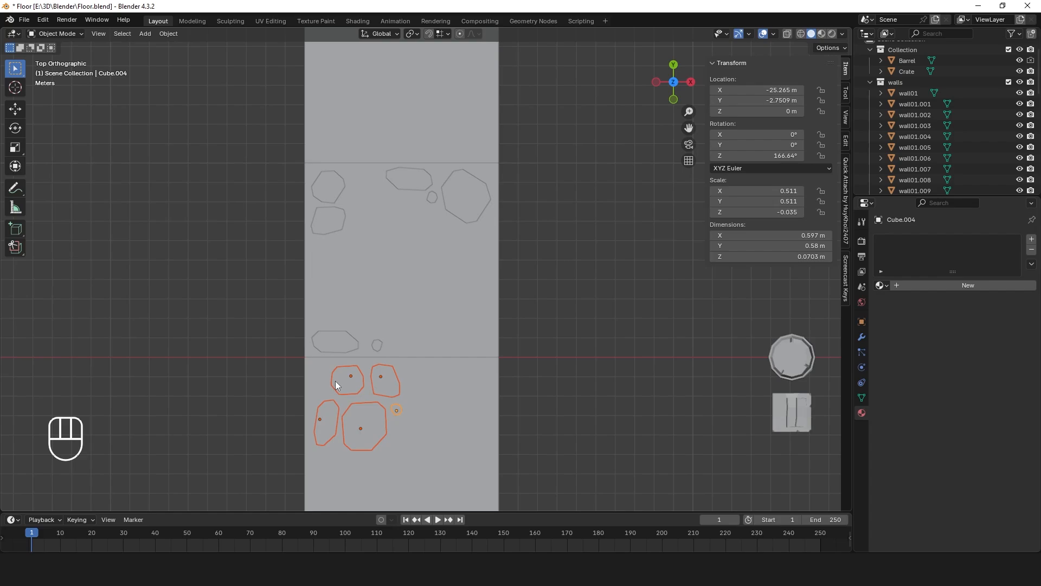
pyautogui.hotkey('shift', 'd')
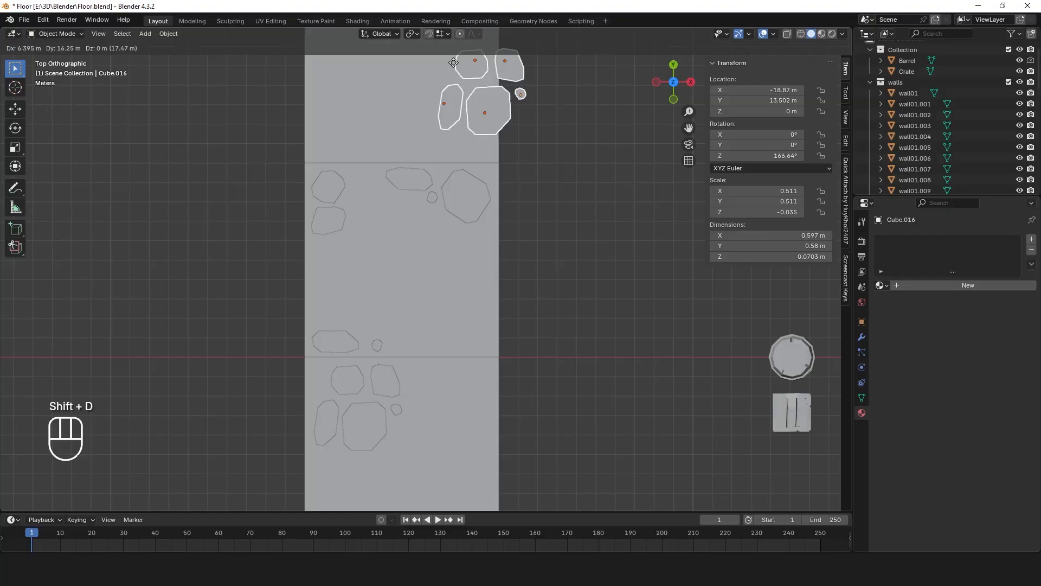
pyautogui.click(417, 66)
# Move the duplicated small stone to the lower-right corner of the uppermost floor tile
pyautogui.moveTo(505, 173); pyautogui.dragTo(484, 346, button='middle')
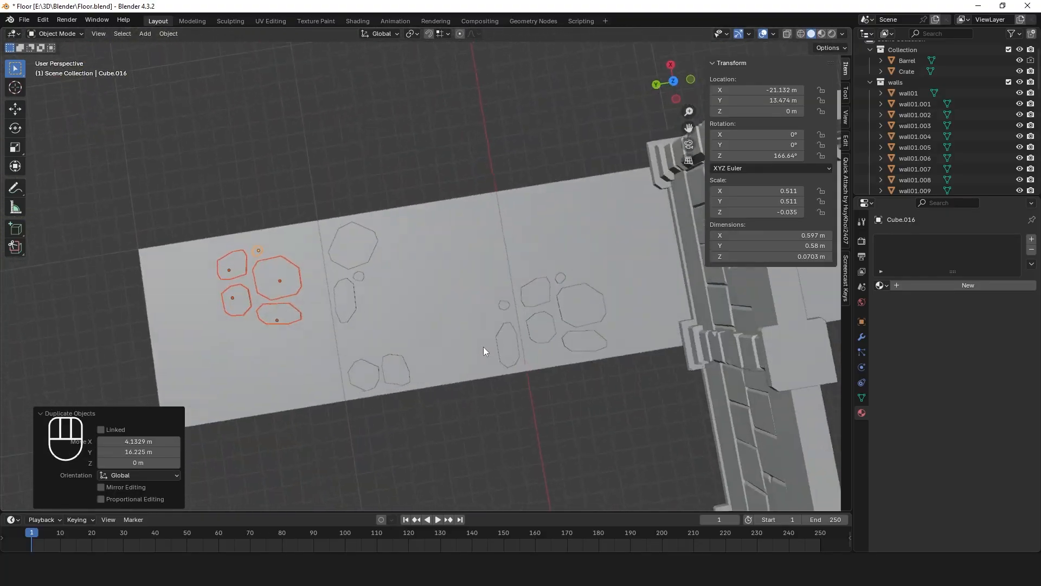
pyautogui.click(675, 76)
pyautogui.keyDown('shift'); pyautogui.moveTo(459, 252); pyautogui.dragTo(474, 441, button='middle'); pyautogui.keyUp('shift')
pyautogui.scroll(2, 456, 396)
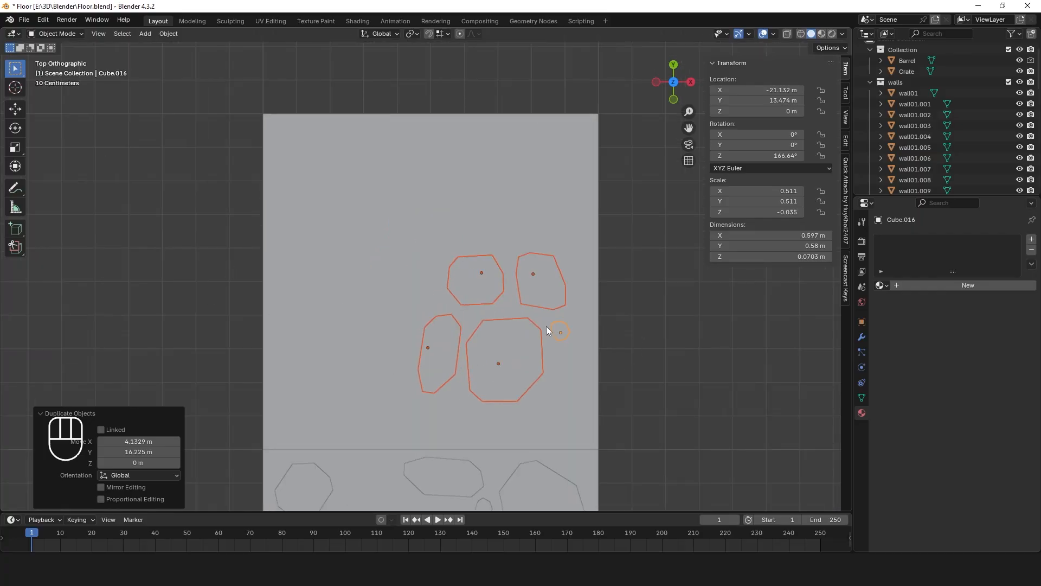
pyautogui.click(568, 344)
pyautogui.press('g')
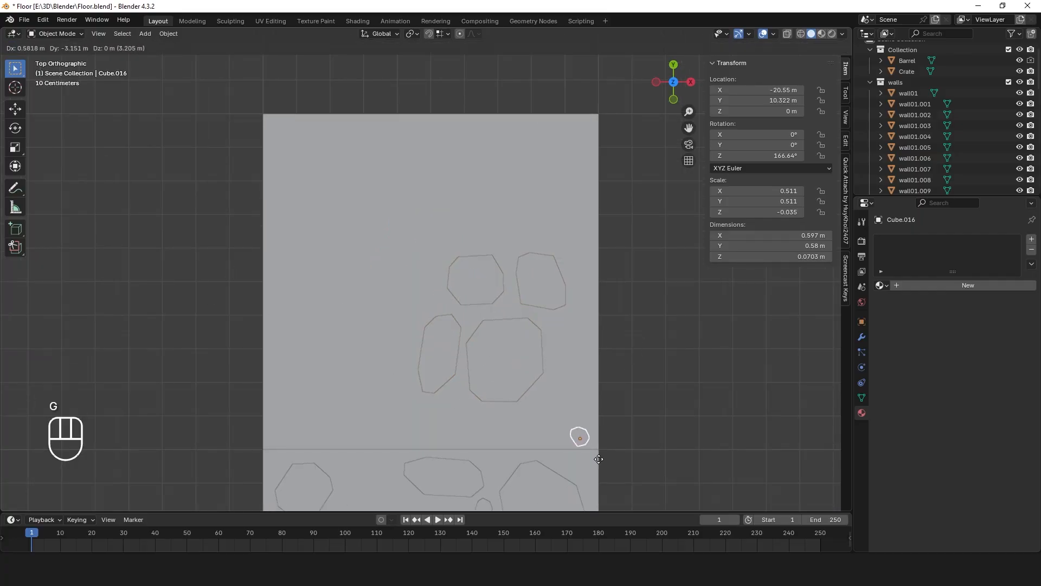
pyautogui.click(601, 453)
# Move the duplicated narrow stone to the tile's upper-left corner and rotate it nearly vertical, to about -1.7° in Z
pyautogui.click(456, 339)
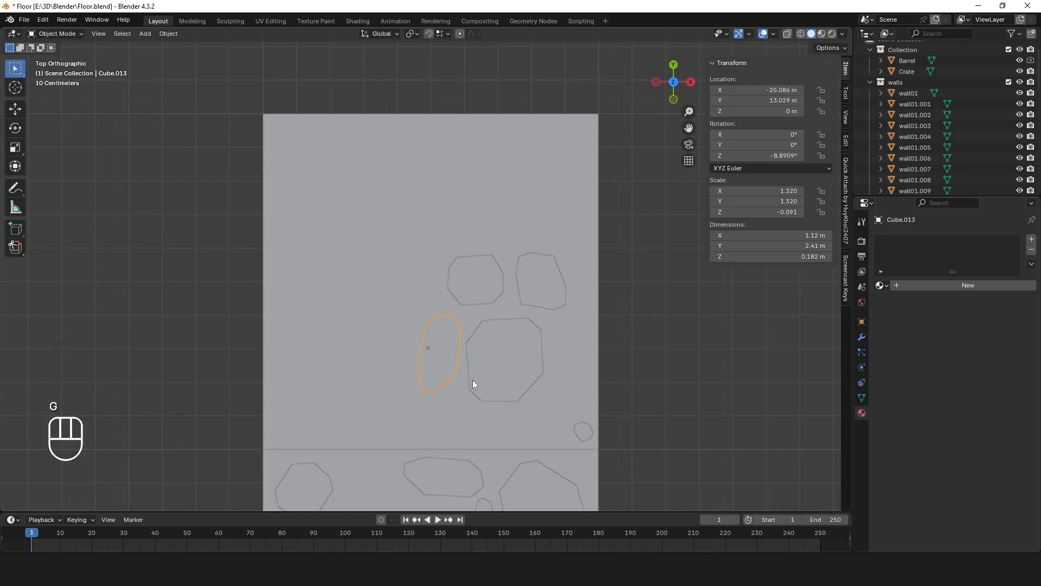
pyautogui.press('g')
pyautogui.click(325, 189)
pyautogui.press('r')
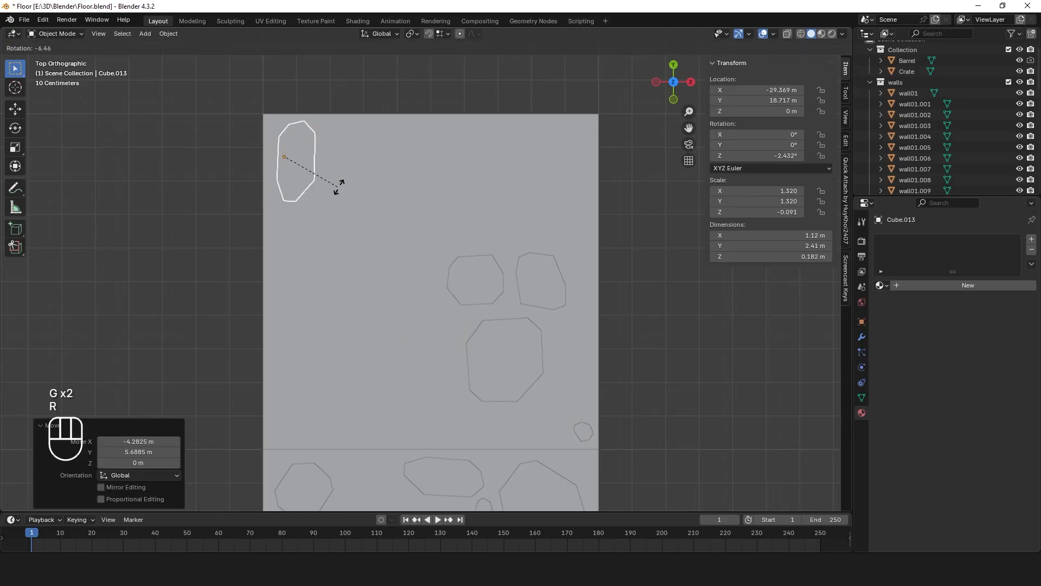
pyautogui.click(530, 300)
# Move the duplicated rounded stone to the tile's lower-left corner, at about X -28.6 m, Y 11.2 m
pyautogui.click(472, 290)
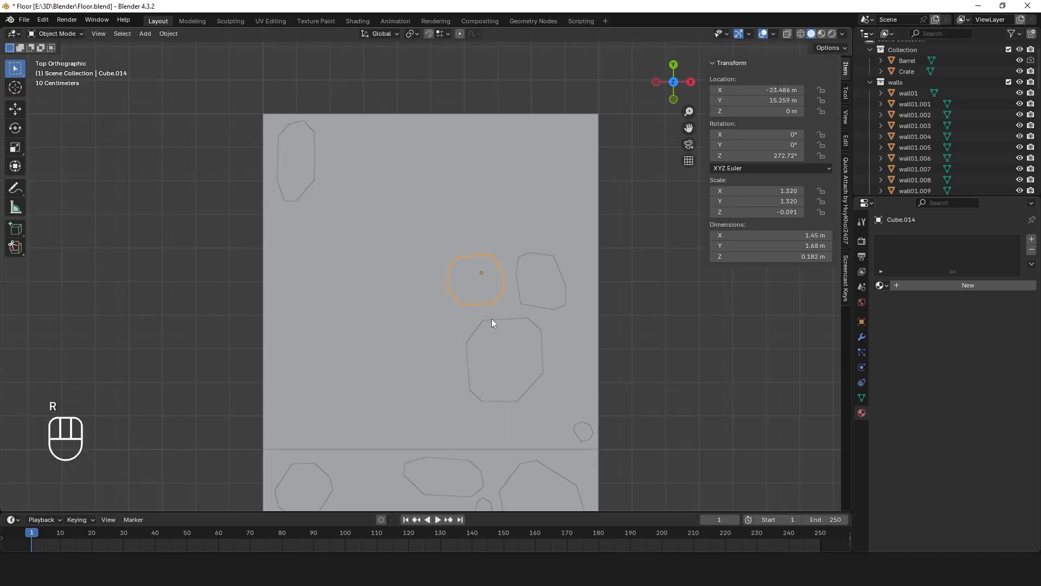
pyautogui.press('g')
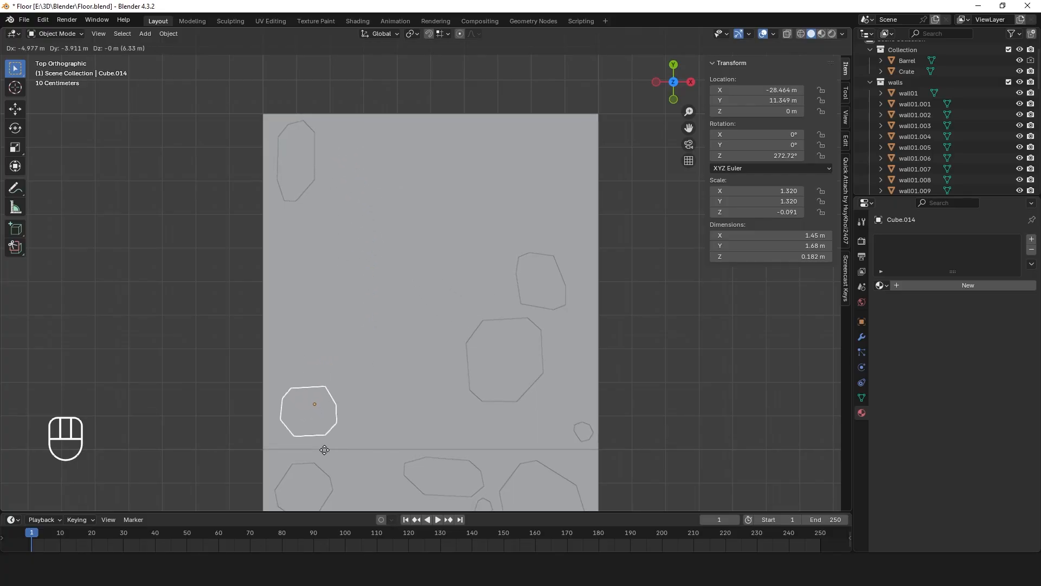
pyautogui.click(317, 449)
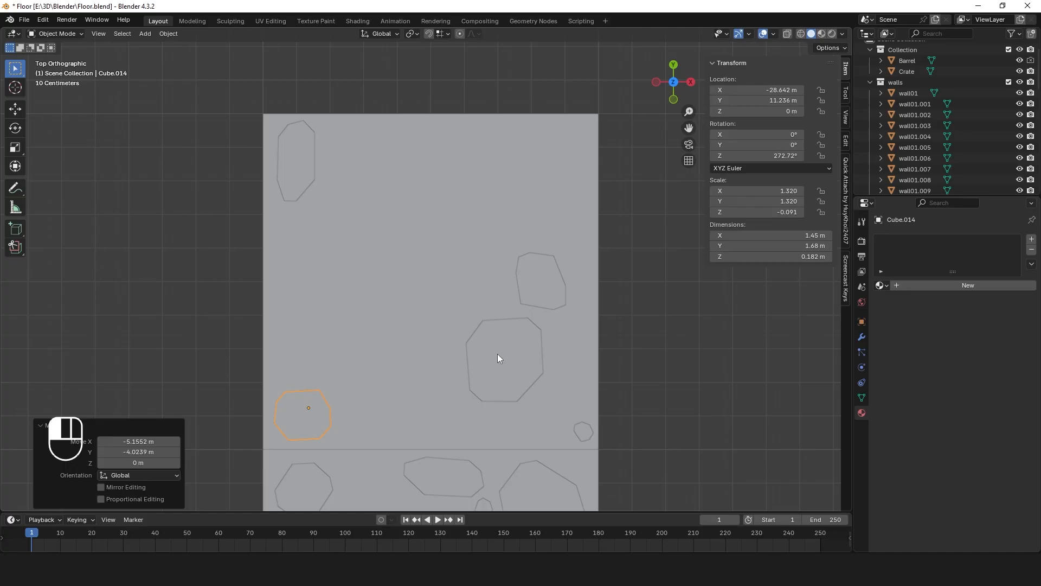
# Place the large octagonal stone near the tile's upper-left corner and shift the narrow stone down along the left edge
pyautogui.click(503, 381)
pyautogui.press('g')
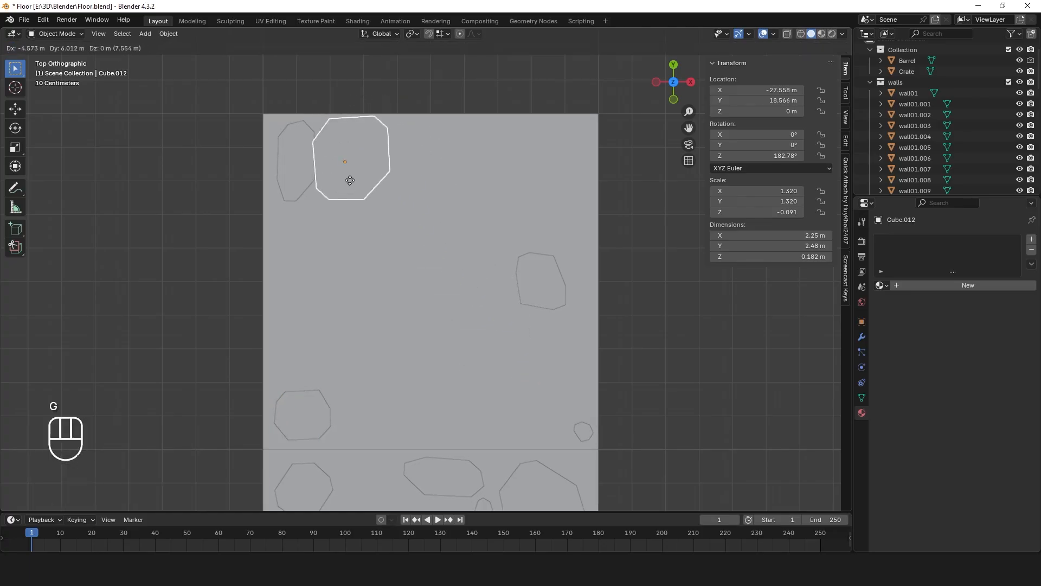
pyautogui.click(366, 187)
pyautogui.click(298, 191)
pyautogui.press('g')
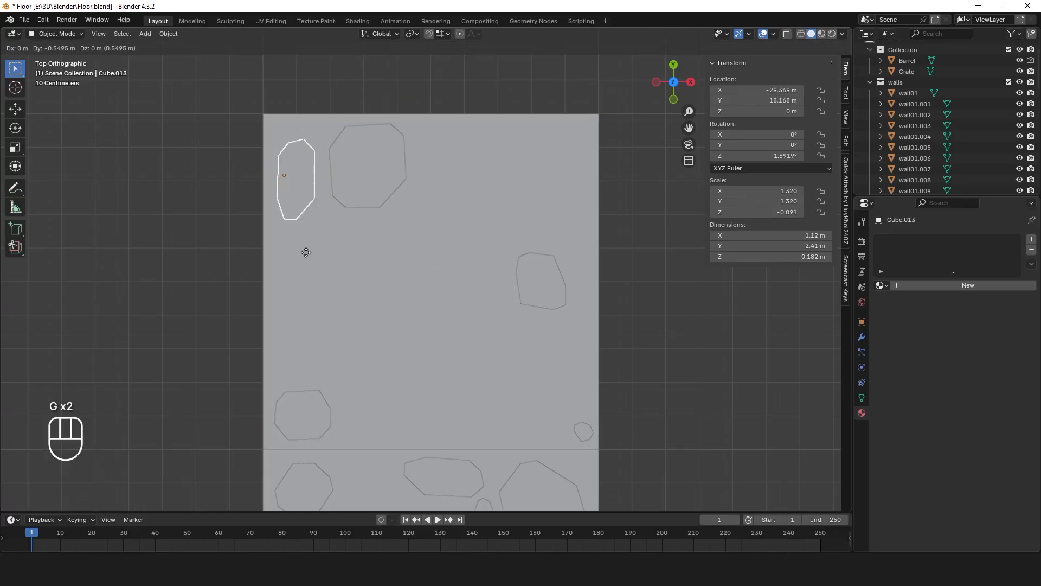
pyautogui.click(305, 301)
# Move the large octagonal stone into the tile's upper-left corner and rotate it to about 269° in Z
pyautogui.click(339, 180)
pyautogui.press('g')
pyautogui.click(289, 171)
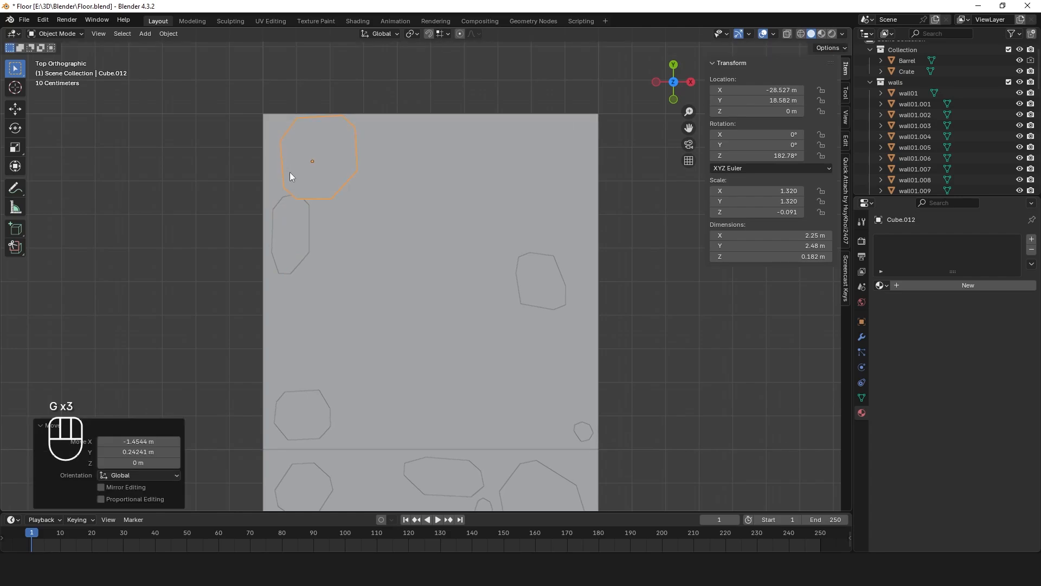
pyautogui.press('r')
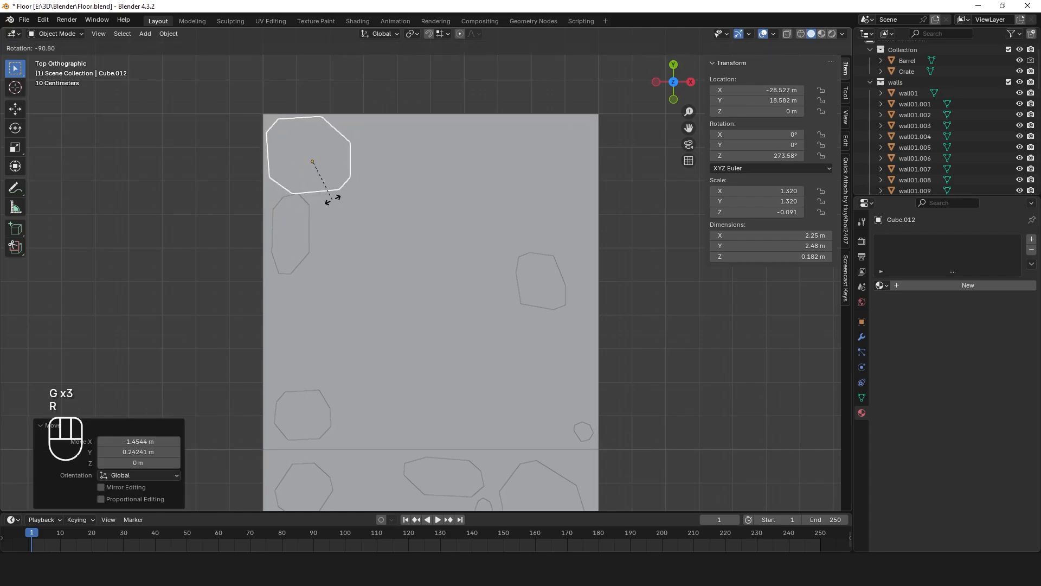
pyautogui.click(327, 200)
# Move the narrow stone to the tile's right edge, just above the small stone
pyautogui.click(304, 206)
pyautogui.press('g')
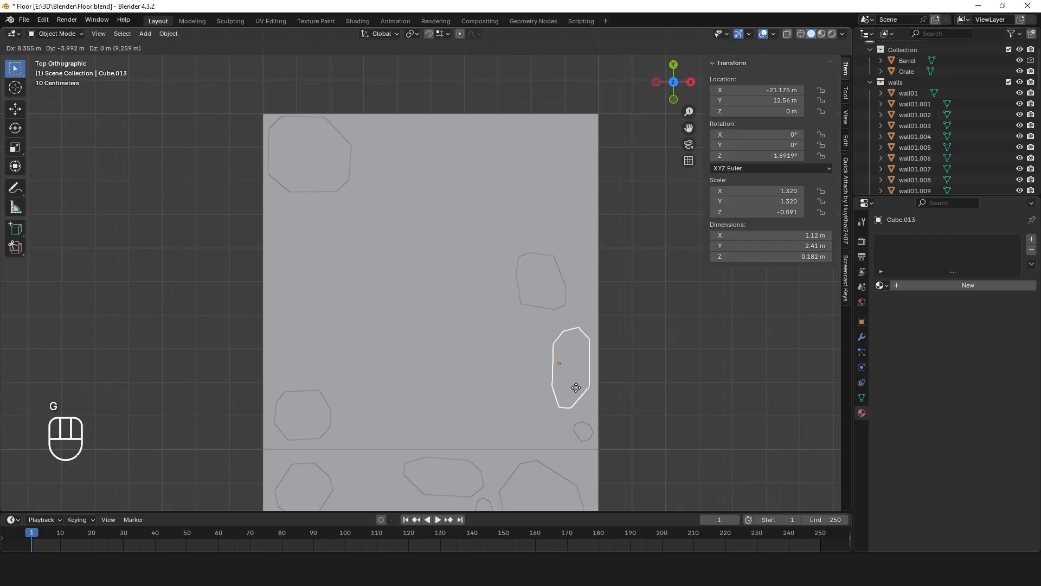
pyautogui.click(576, 388)
# Try nudging and rotating the large octagonal stone in the upper-left corner, and delete it
pyautogui.click(310, 168)
pyautogui.press('g')
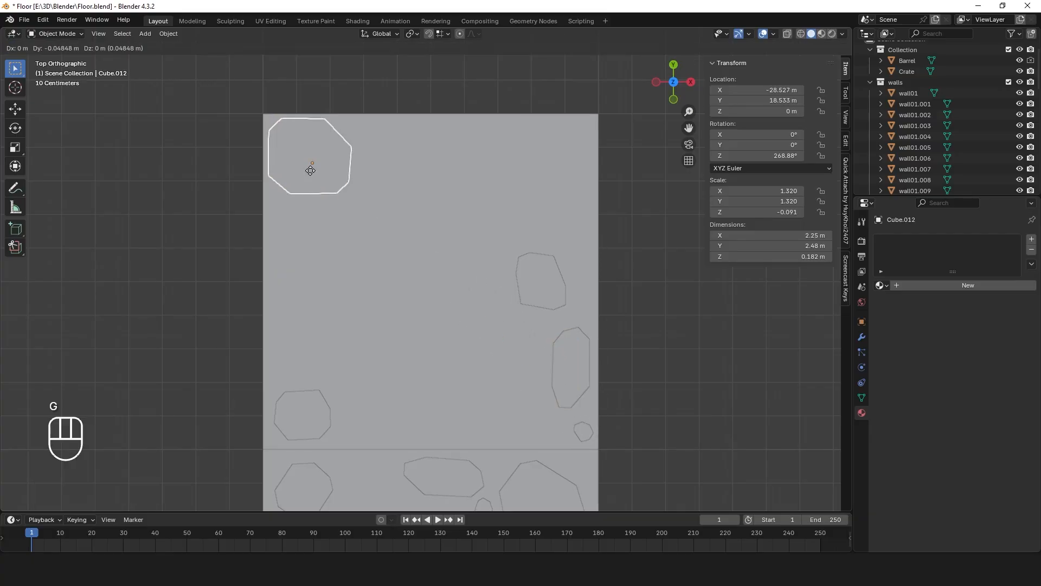
pyautogui.click(311, 170)
pyautogui.press('r')
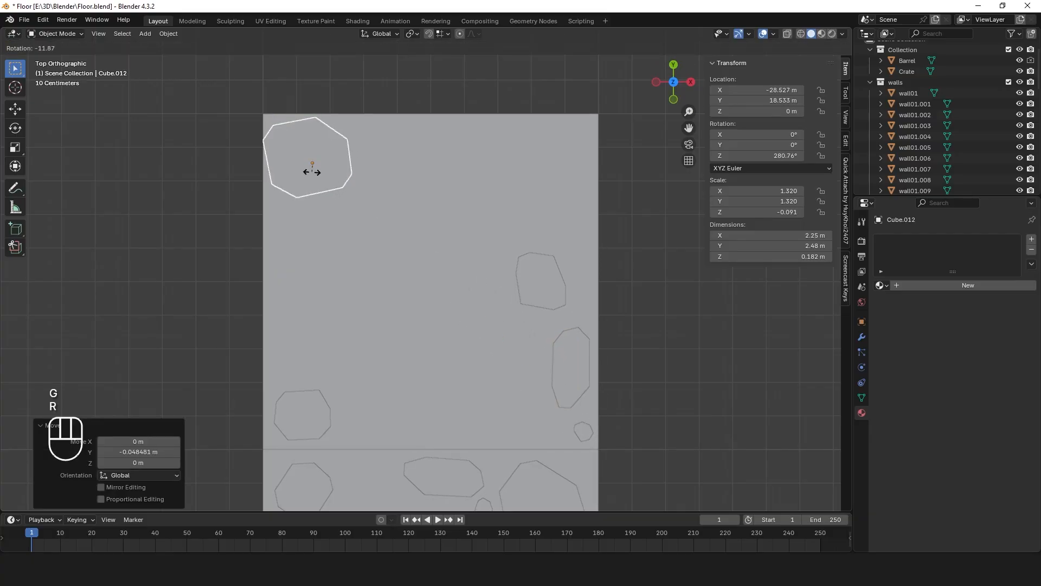
pyautogui.click(311, 171)
pyautogui.press('Delete')
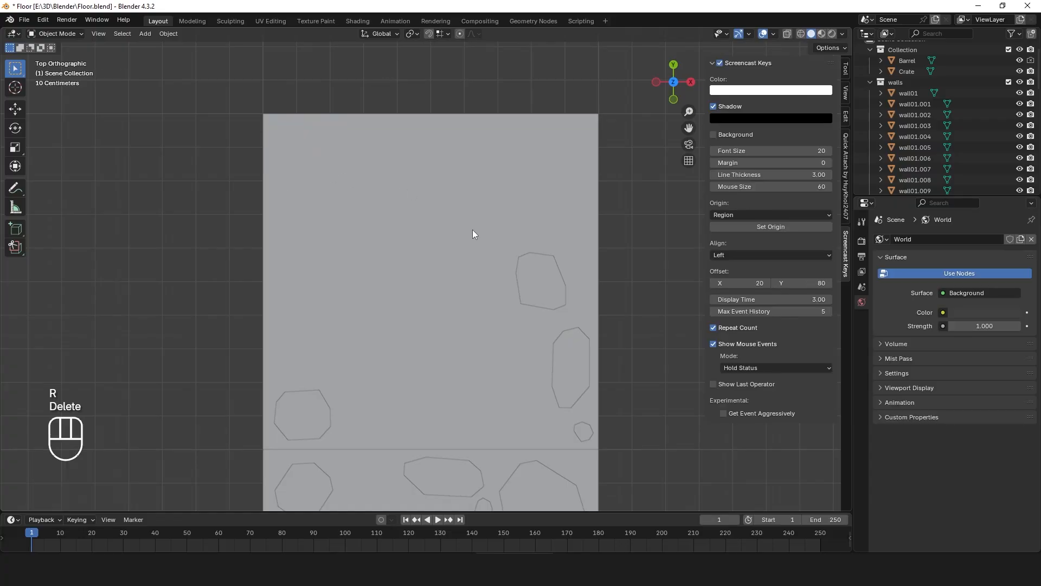
# Move the irregular stone from the tile's right side into the upper-left corner, at about X -29.3 m, Y 19.2 m
pyautogui.click(538, 296)
pyautogui.press('g')
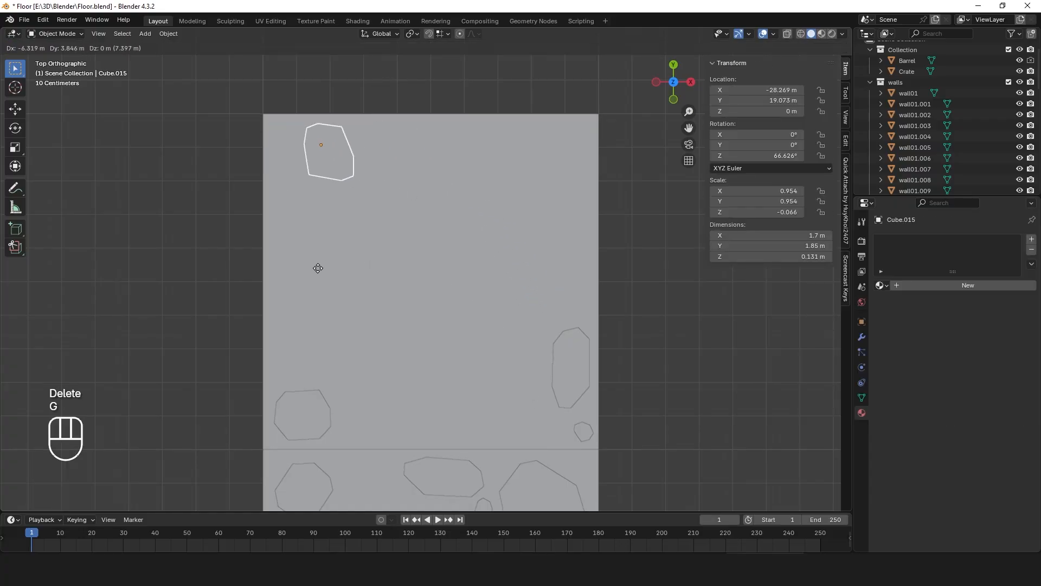
pyautogui.click(283, 268)
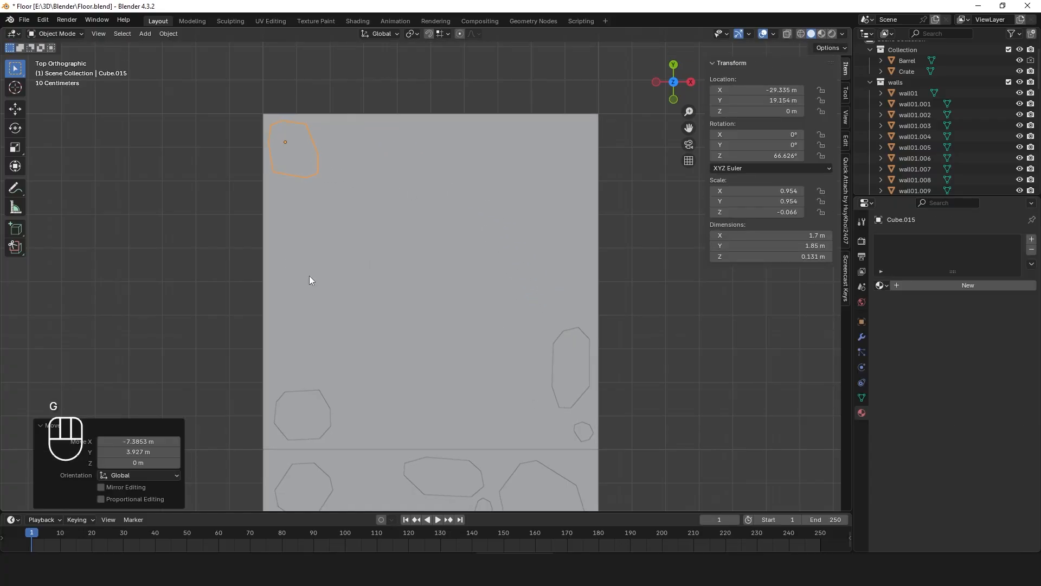
# Lay the narrow stone horizontally by rotating it -86° and place it along the upper edge beside the corner stone
pyautogui.click(581, 385)
pyautogui.press('g')
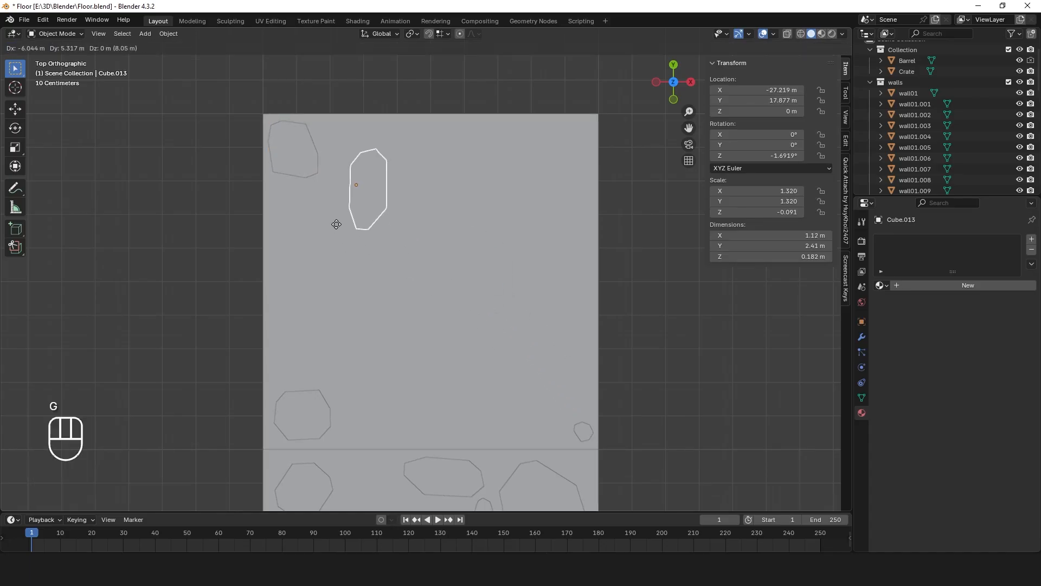
pyautogui.click(336, 224)
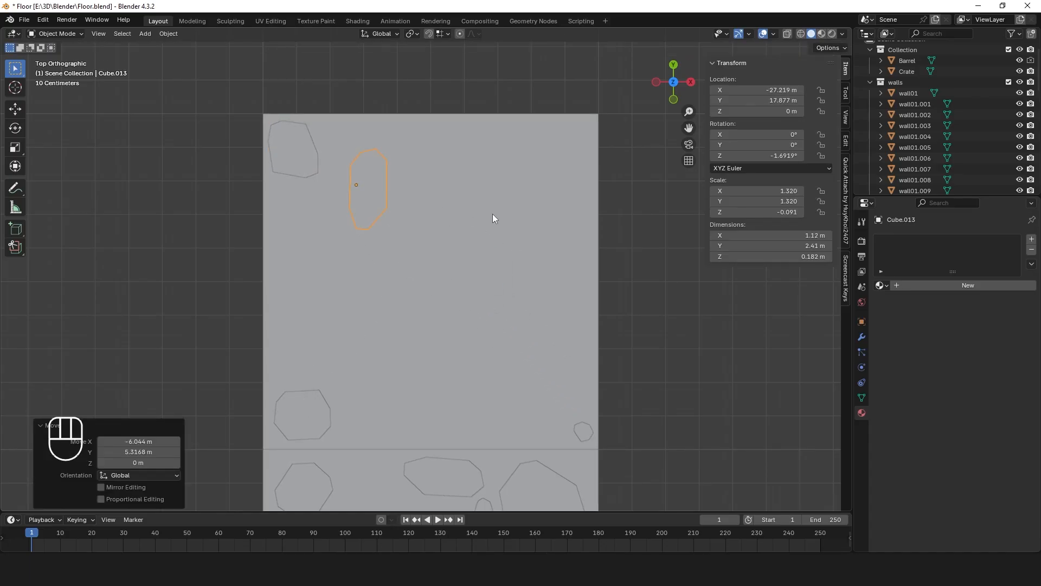
pyautogui.press('r')
pyautogui.click(385, 91)
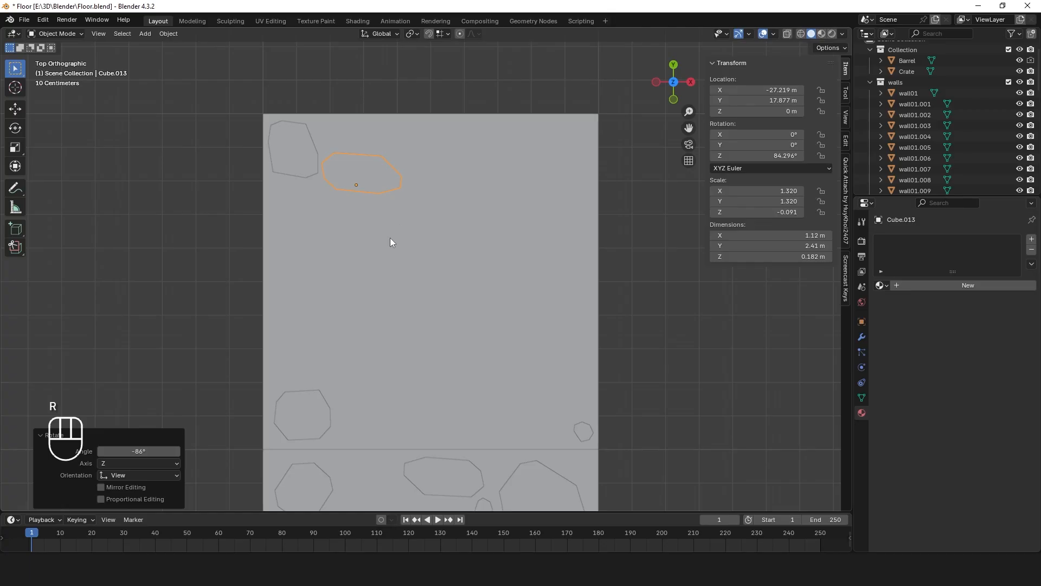
pyautogui.press('g')
pyautogui.click(384, 207)
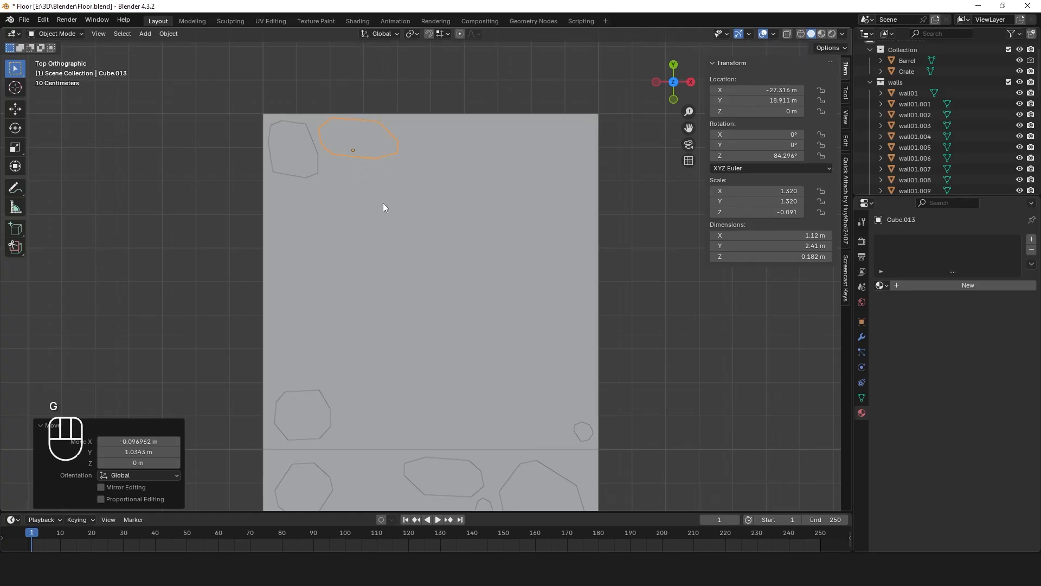
# Scale the narrow stone down to about 0.62 and move it close to the upper-left corner stone
pyautogui.press('s')
pyautogui.click(336, 184)
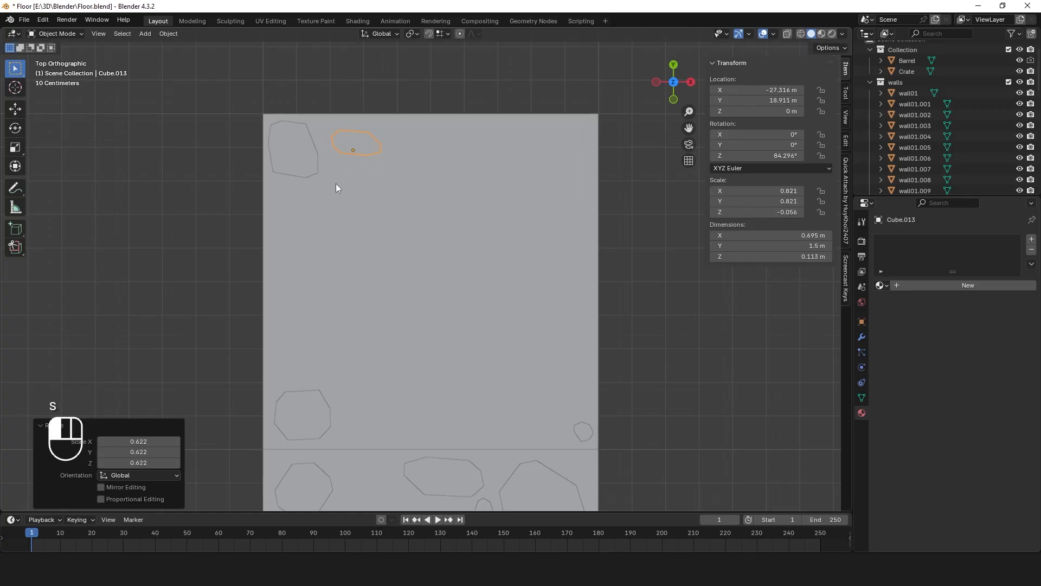
pyautogui.press('g')
pyautogui.click(336, 181)
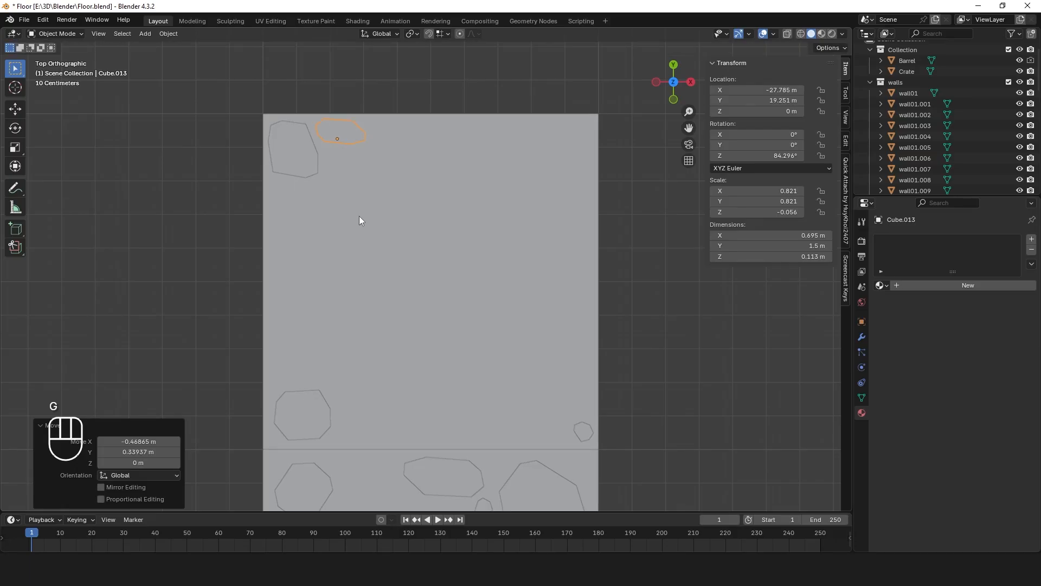
pyautogui.click(359, 220)
pyautogui.moveTo(172, 296); pyautogui.dragTo(545, 403, button='middle')
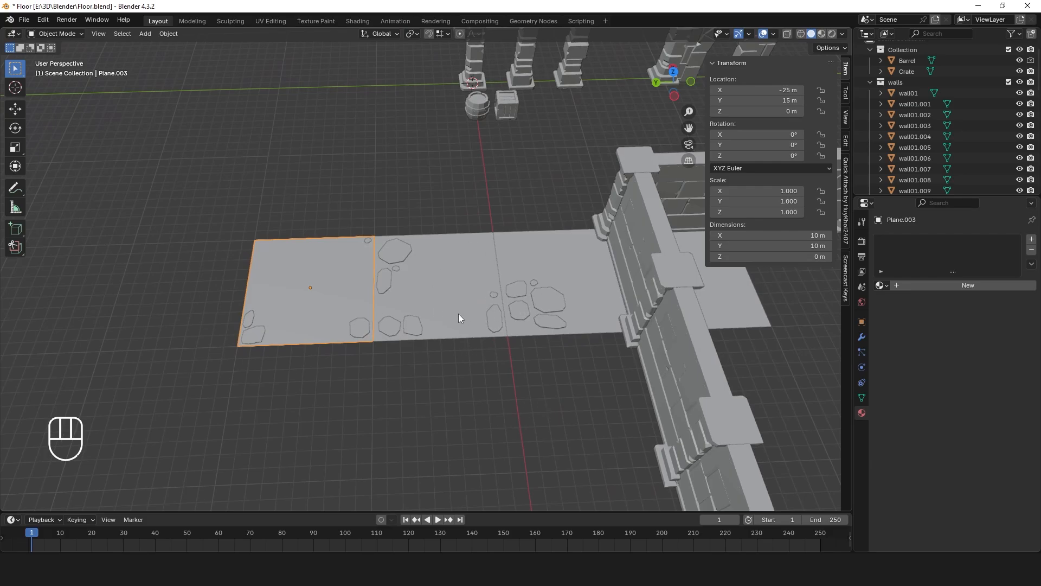
# Switch to material preview shading and assign the existing Rock Dark material to the floor plane at Y 15 m
pyautogui.moveTo(597, 327); pyautogui.dragTo(425, 393, button='middle')
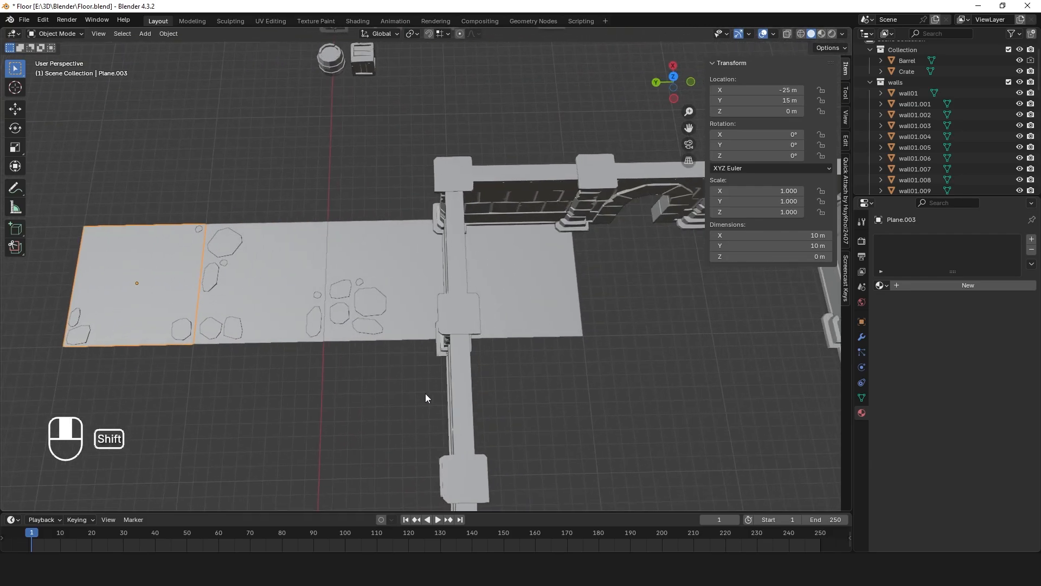
pyautogui.moveTo(583, 373); pyautogui.dragTo(584, 488, button='middle')
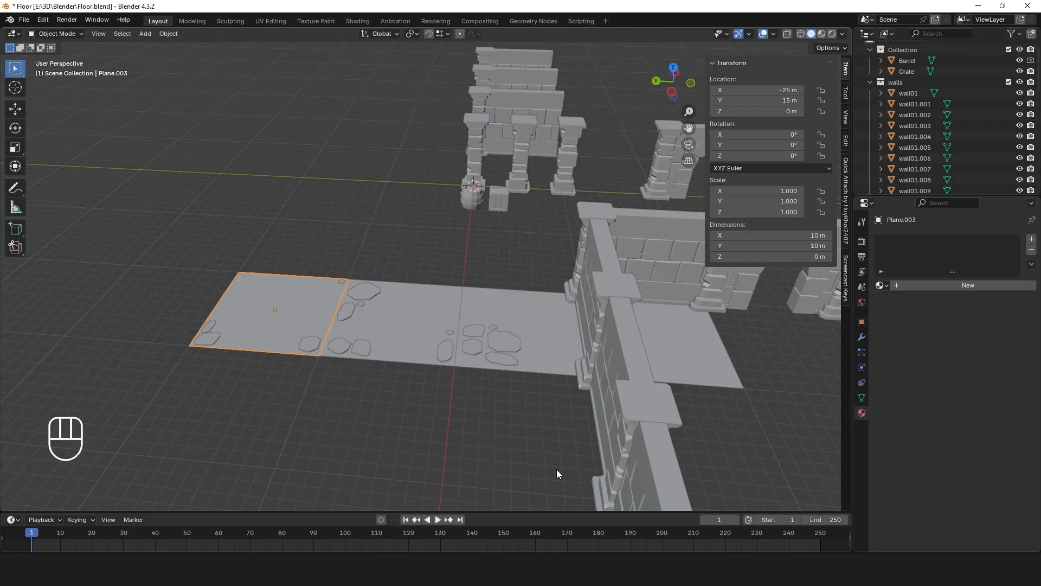
pyautogui.moveTo(537, 423)
pyautogui.keyDown('shift'); pyautogui.mouseDown(button='middle')
pyautogui.moveTo(472, 402)
pyautogui.moveTo(459, 438)
pyautogui.moveTo(466, 408)
pyautogui.moveTo(435, 418)
pyautogui.moveTo(549, 414)
pyautogui.mouseUp(button='middle'); pyautogui.keyUp('shift')
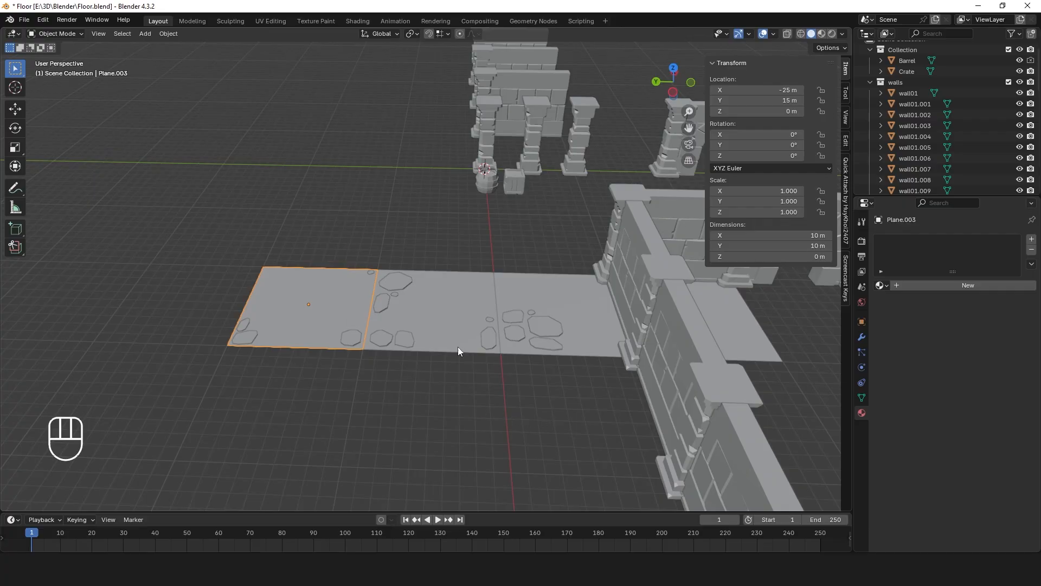
pyautogui.click(558, 469)
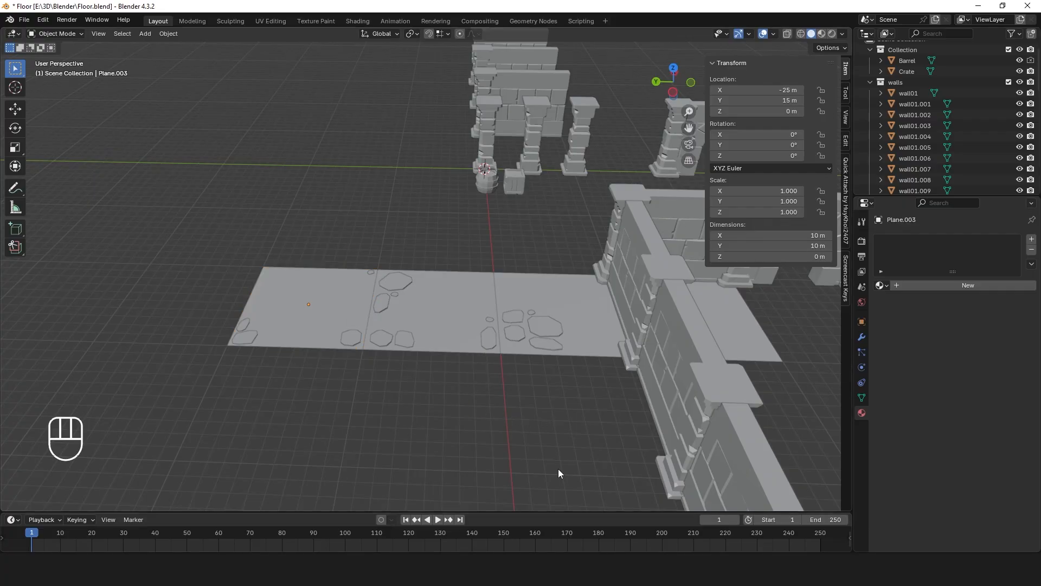
pyautogui.click(734, 342)
pyautogui.keyDown('shift'); pyautogui.click(576, 304); pyautogui.keyUp('shift')
pyautogui.keyDown('shift'); pyautogui.click(404, 309); pyautogui.keyUp('shift')
pyautogui.keyDown('shift'); pyautogui.click(314, 311); pyautogui.keyUp('shift')
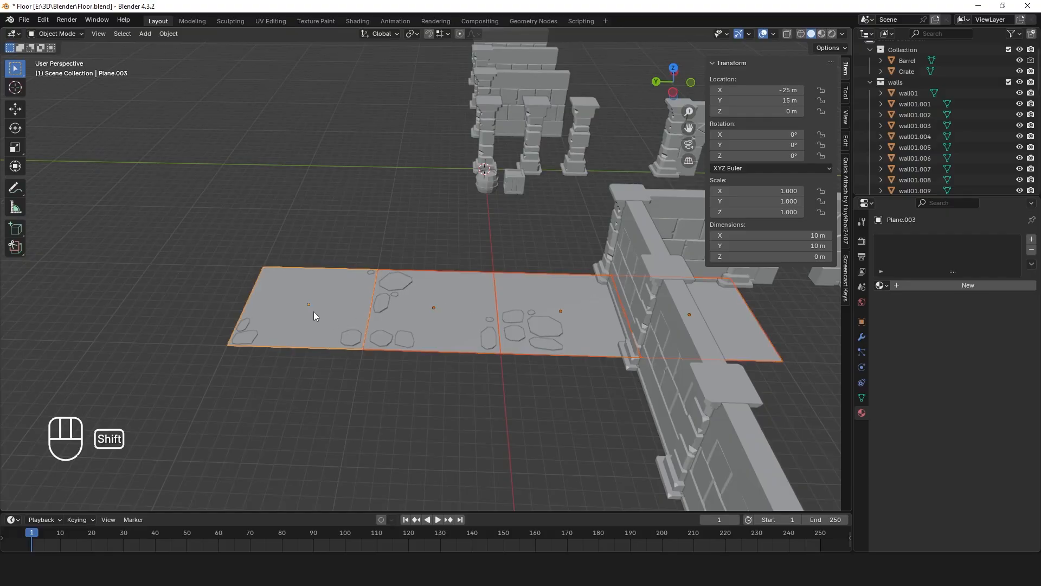
pyautogui.click(822, 34)
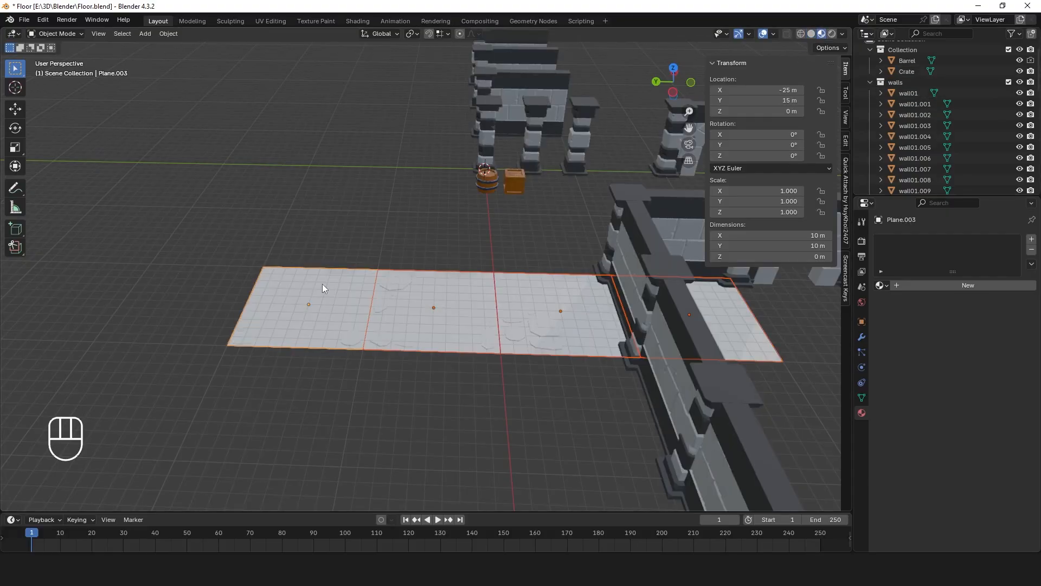
pyautogui.click(883, 286)
pyautogui.click(730, 313)
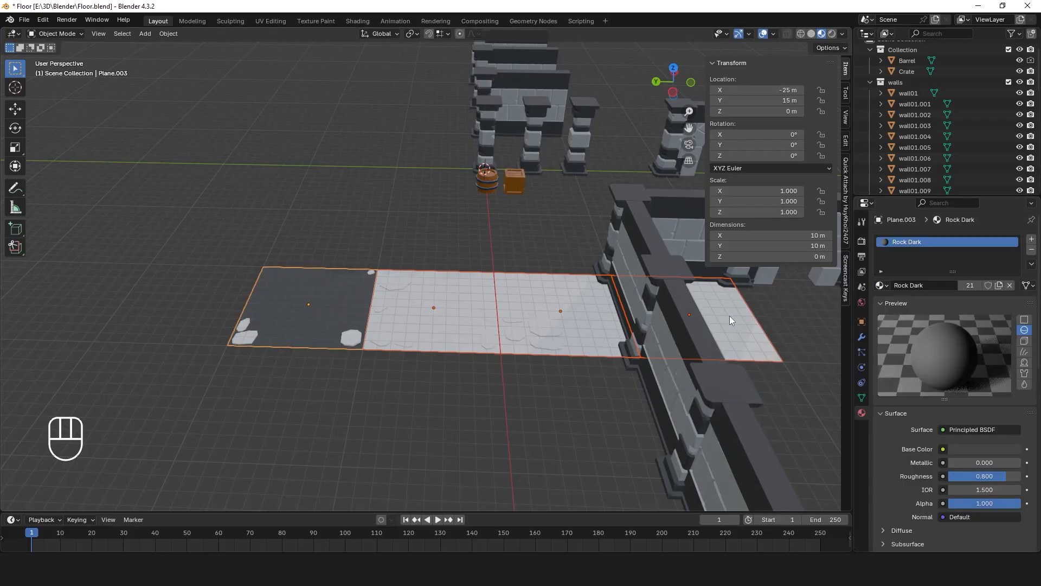
# Assign the Rock Dark material to the other three floor planes, at Y 5 m, -5 m and -15 m
pyautogui.click(497, 317)
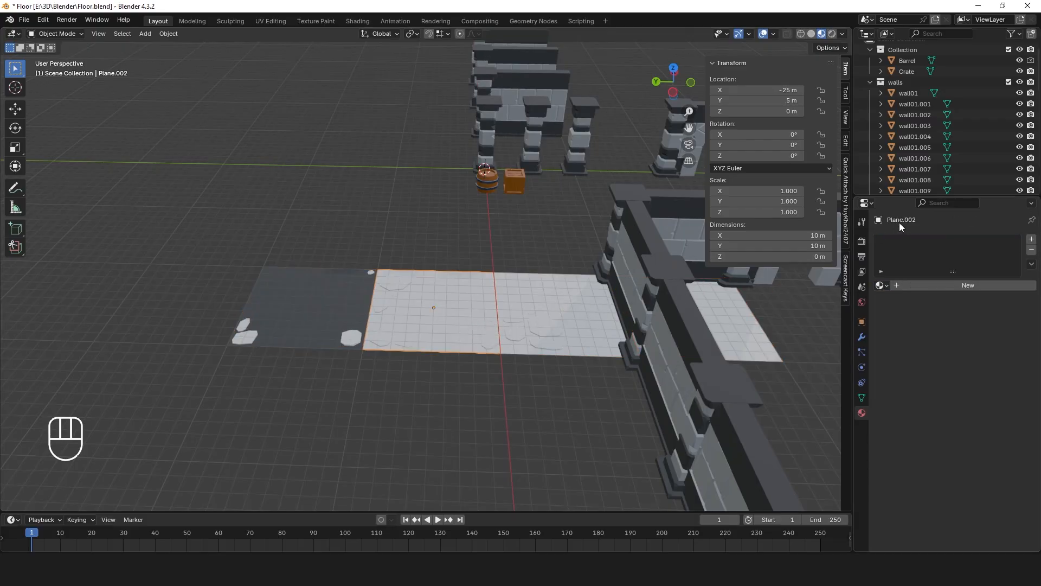
pyautogui.click(883, 286)
pyautogui.click(730, 313)
pyautogui.click(566, 317)
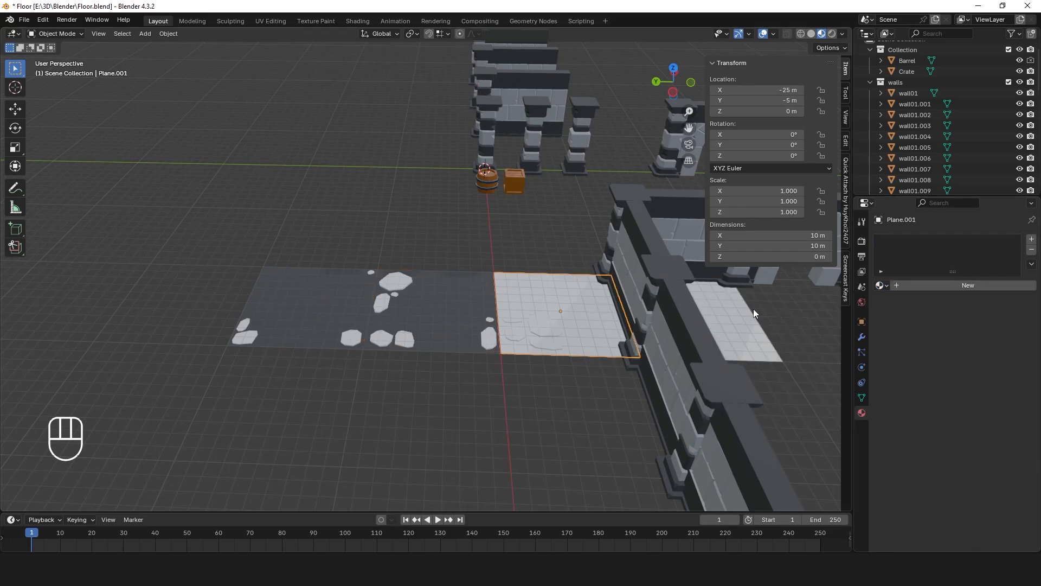
pyautogui.click(883, 285)
pyautogui.click(731, 313)
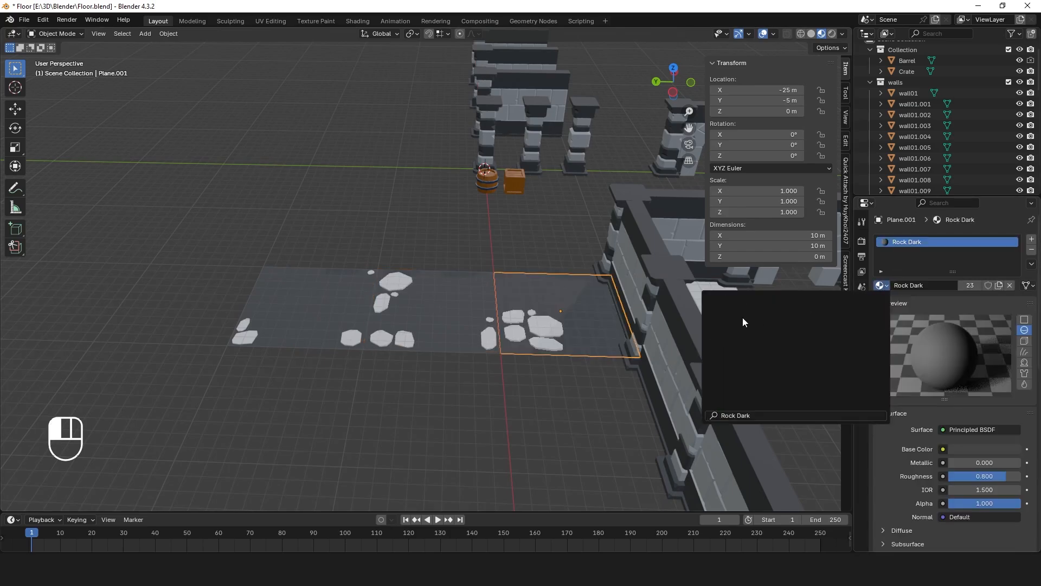
pyautogui.click(758, 321)
pyautogui.click(883, 286)
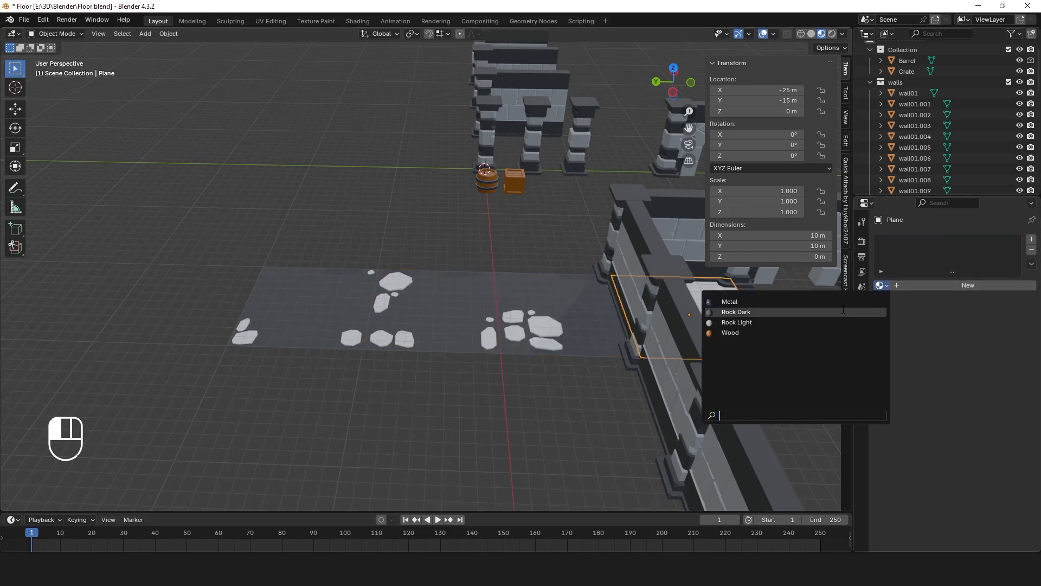
pyautogui.click(730, 312)
# Assign the Rock Light material to the largest stone on the floor tile at Y -5 m
pyautogui.click(558, 328)
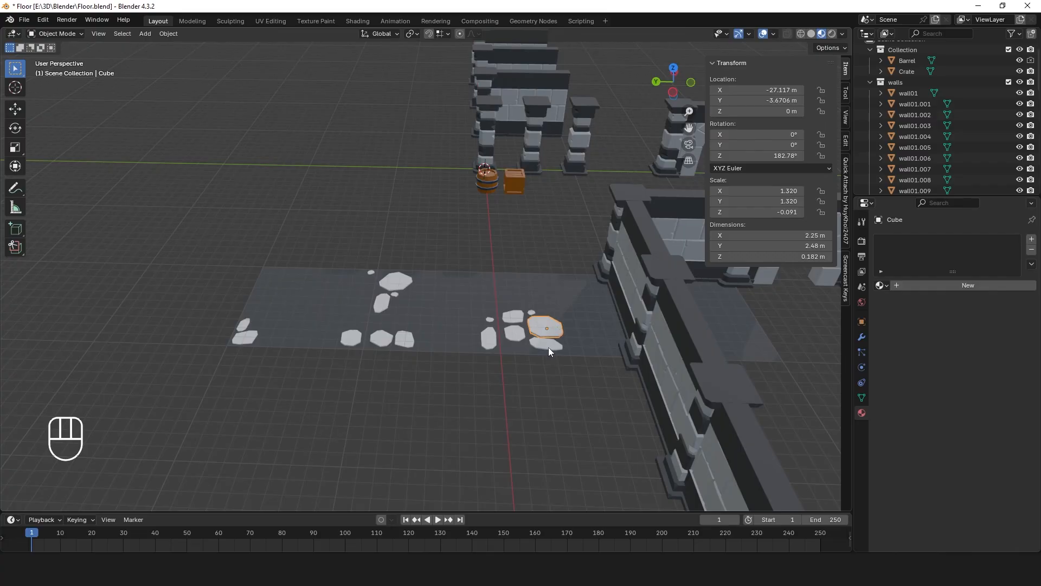
pyautogui.click(882, 286)
pyautogui.click(731, 323)
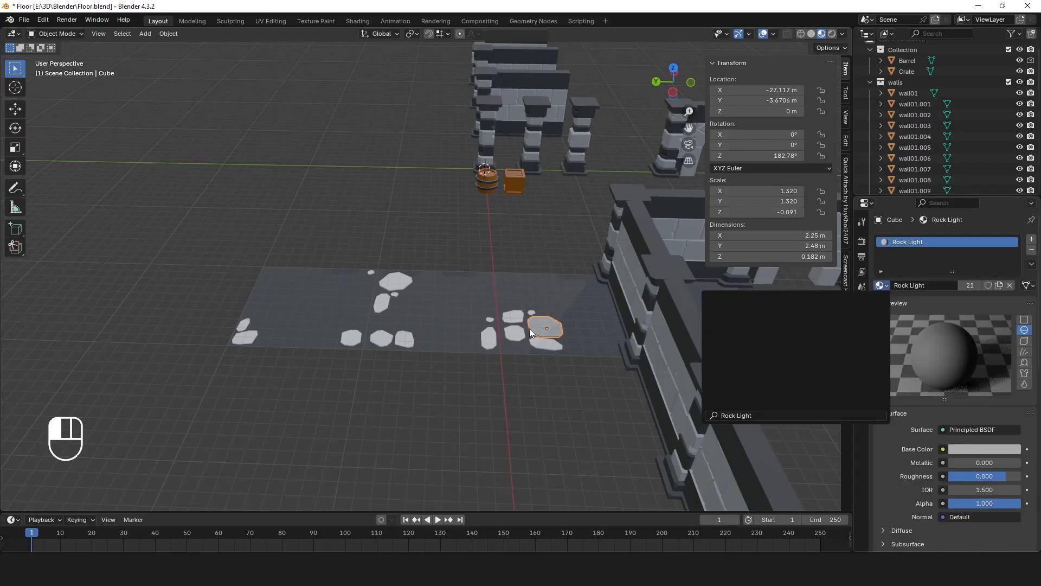
pyautogui.click(529, 313)
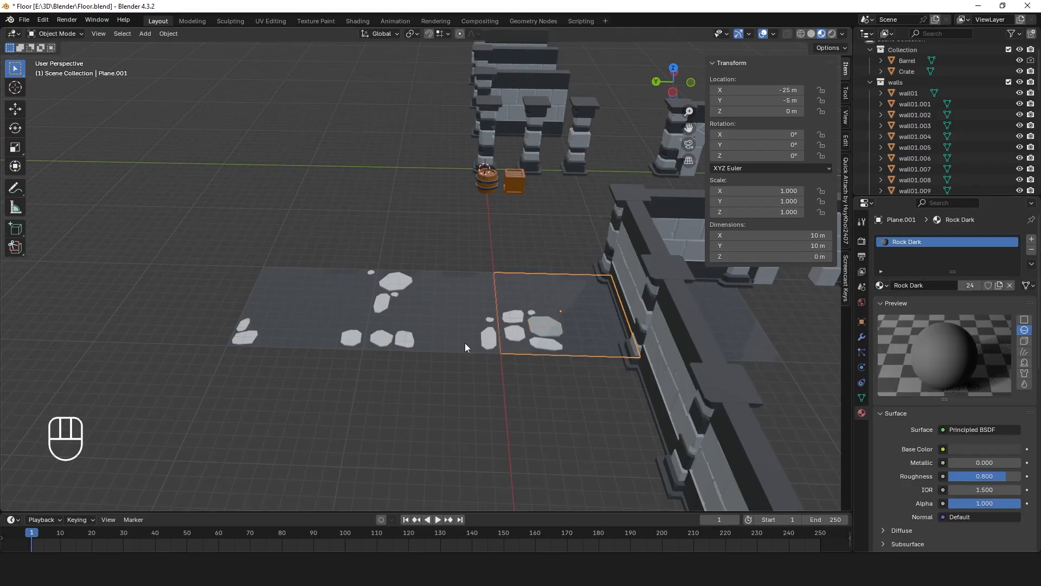
# Assign the Rock Light material to all the remaining stones on the three decorated floor tiles
pyautogui.scroll(3, 465, 347)
pyautogui.scroll(-1, 558, 335)
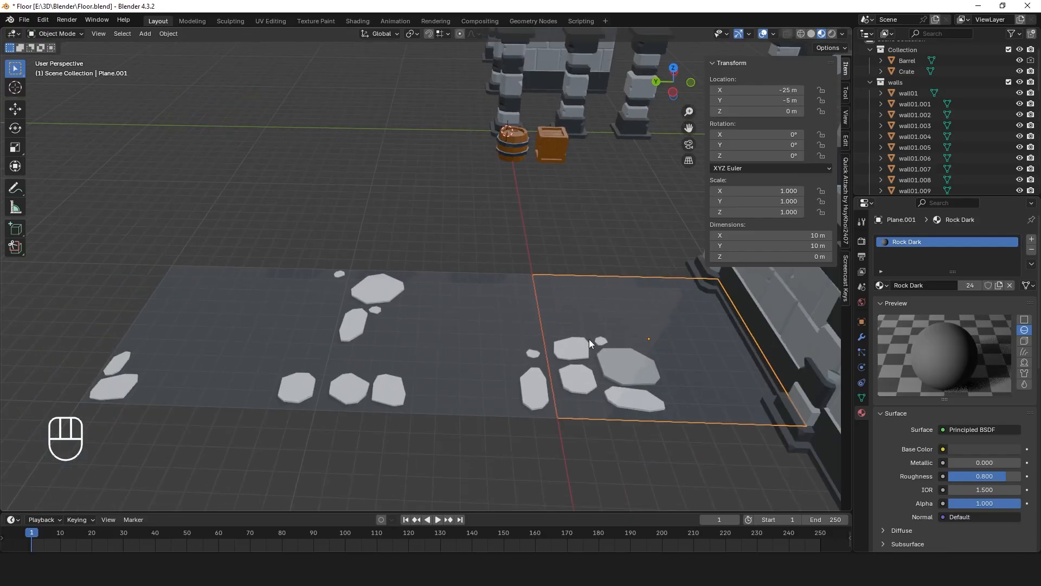
pyautogui.click(601, 341)
pyautogui.click(883, 285)
pyautogui.click(731, 324)
pyautogui.click(572, 347)
pyautogui.click(583, 376)
pyautogui.click(632, 399)
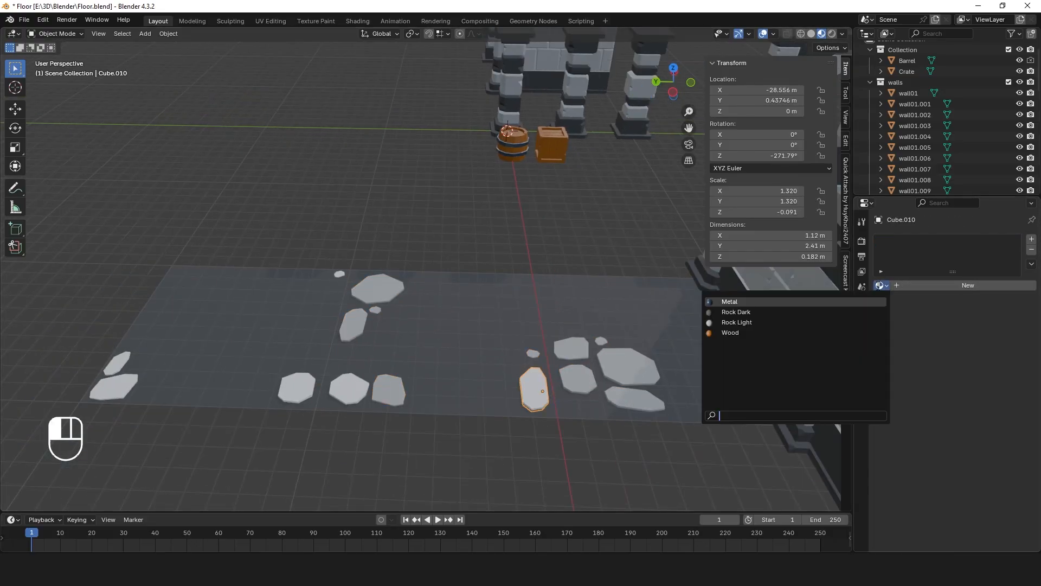
pyautogui.click(303, 401)
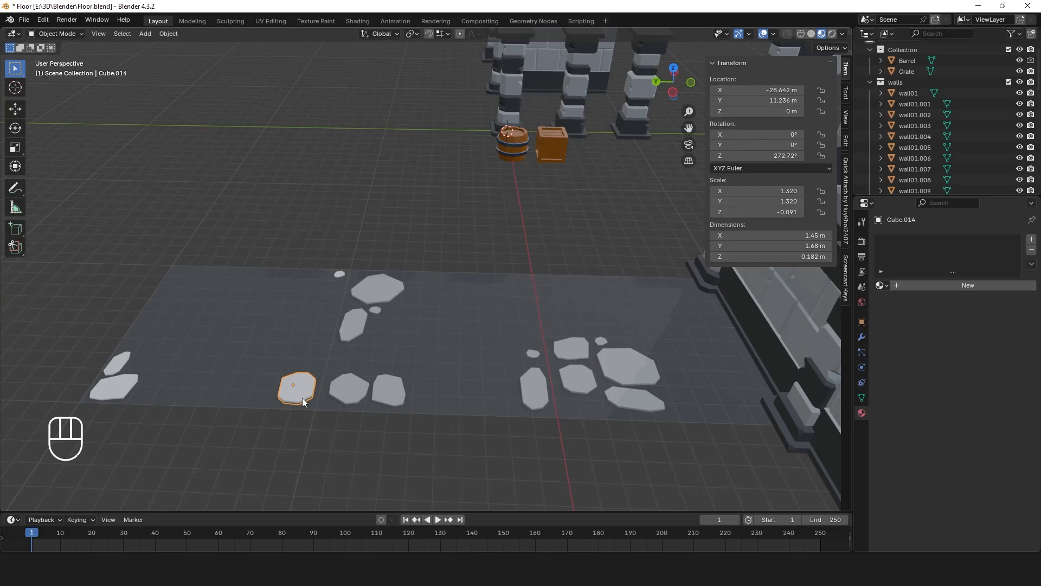
pyautogui.click(115, 386)
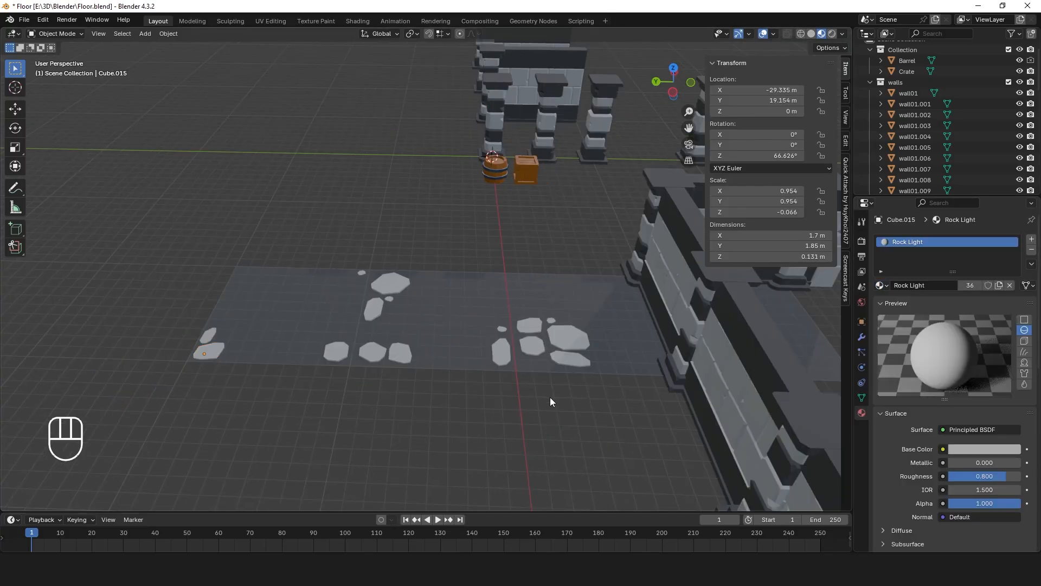
# Join the five stones on the floor tile at Y -5 m with their floor plane, keeping the plane as active object
pyautogui.moveTo(551, 398); pyautogui.dragTo(617, 372, button='middle')
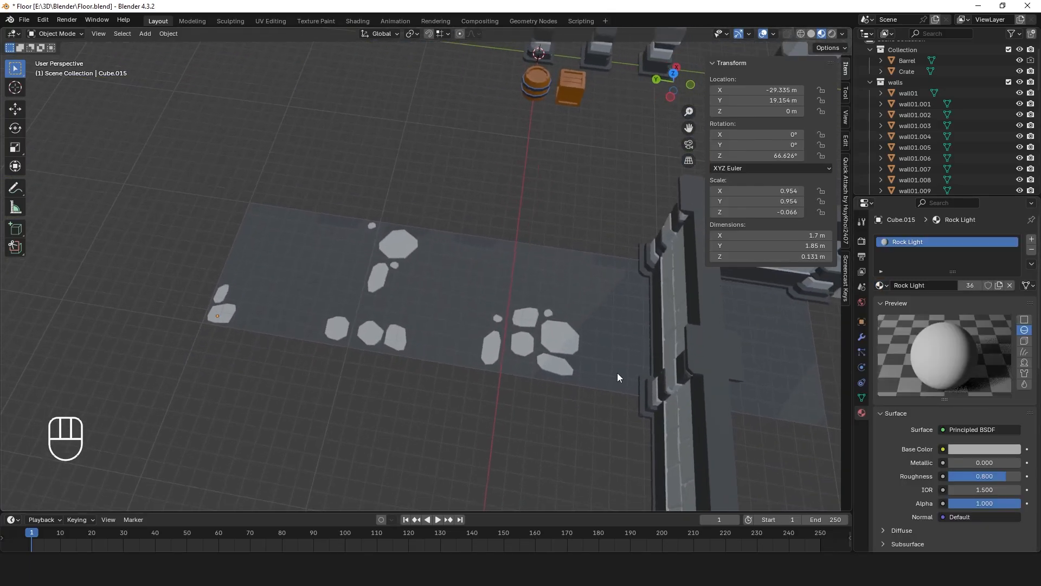
pyautogui.click(528, 313)
pyautogui.keyDown('shift'); pyautogui.click(518, 346); pyautogui.keyUp('shift')
pyautogui.keyDown('shift'); pyautogui.click(567, 337); pyautogui.keyUp('shift')
pyautogui.keyDown('shift'); pyautogui.click(549, 367); pyautogui.keyUp('shift')
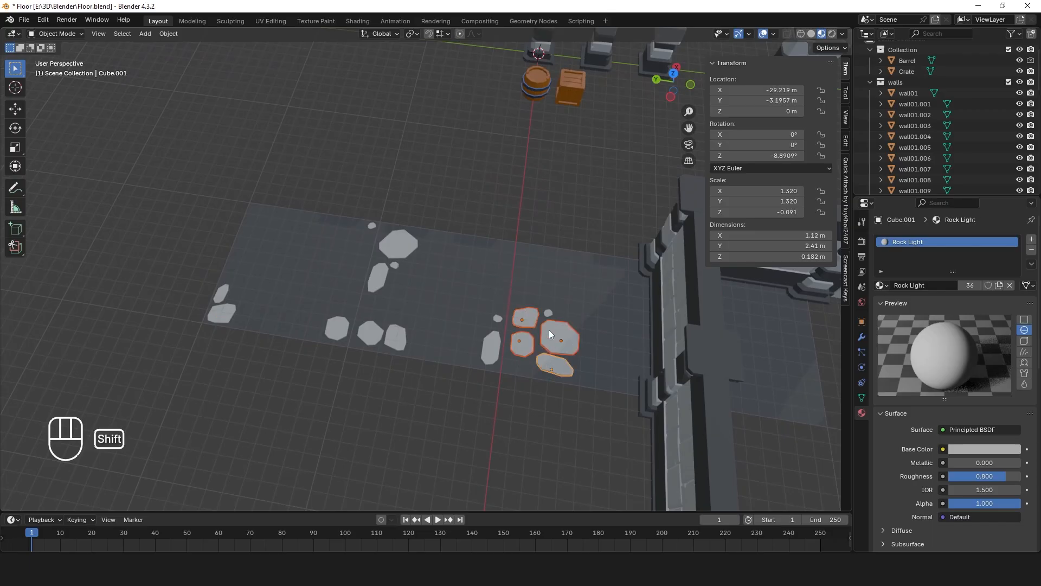
pyautogui.keyDown('shift'); pyautogui.click(544, 315); pyautogui.keyUp('shift')
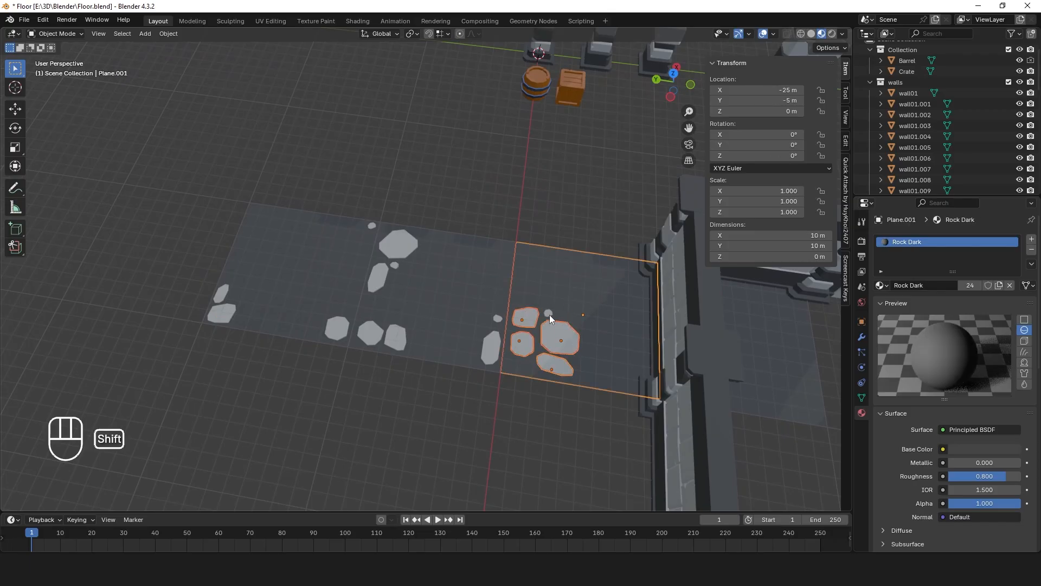
pyautogui.hotkey('ctrl', 'z')
pyautogui.keyDown('shift'); pyautogui.click(548, 314); pyautogui.keyUp('shift')
pyautogui.keyDown('shift'); pyautogui.click(597, 292); pyautogui.keyUp('shift')
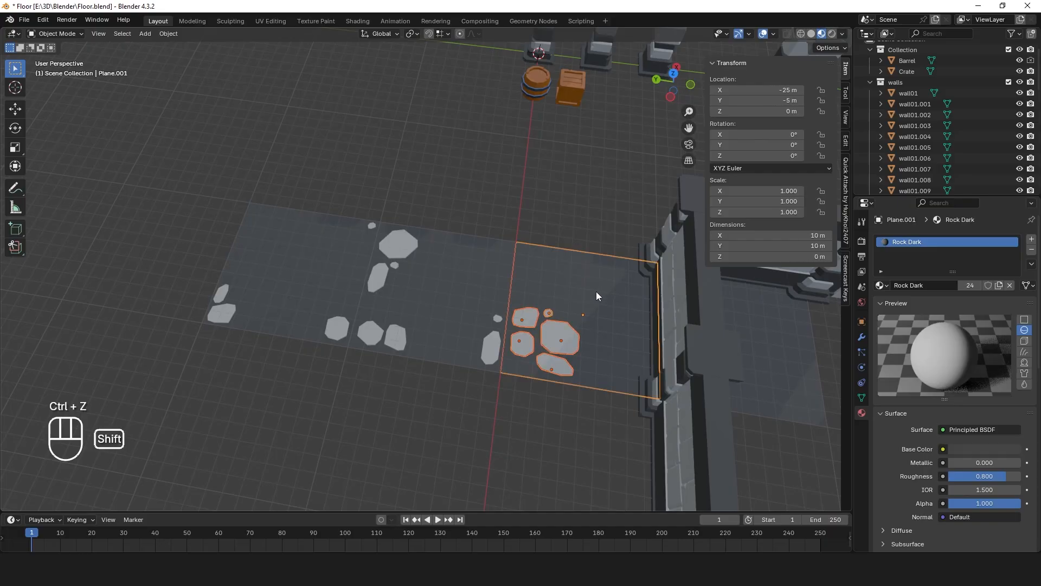
pyautogui.hotkey('ctrl', 'j')
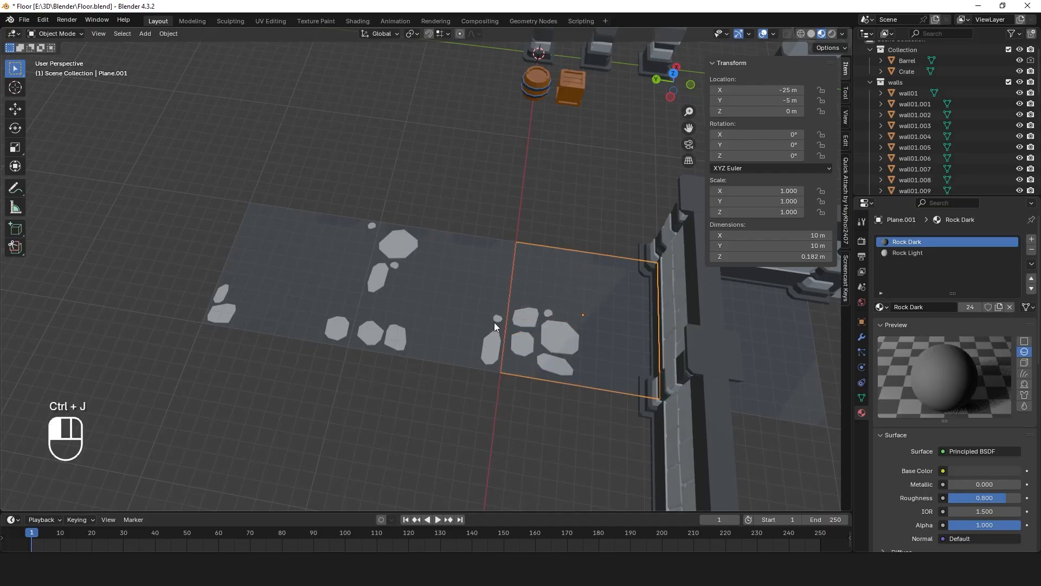
# Undo the last selections and try to join the seven stones on the tile at Y 5 m with its floor plane
pyautogui.hotkey('ctrl', 'z')
pyautogui.hotkey('ctrl', 'z')
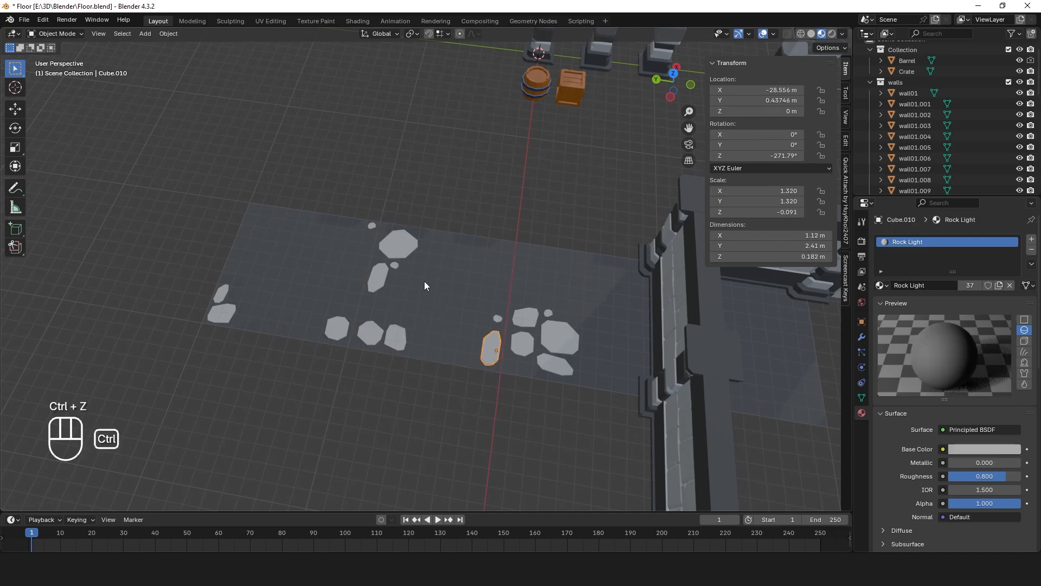
pyautogui.moveTo(390, 198); pyautogui.dragTo(495, 411)
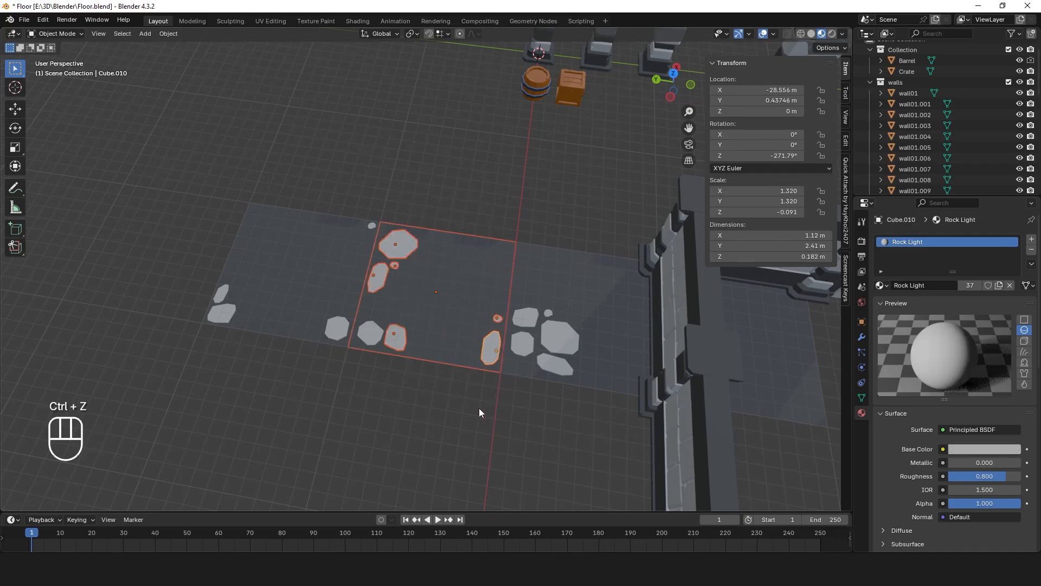
pyautogui.keyDown('shift'); pyautogui.click(372, 328); pyautogui.keyUp('shift')
pyautogui.keyDown('shift'); pyautogui.click(430, 285); pyautogui.keyUp('shift')
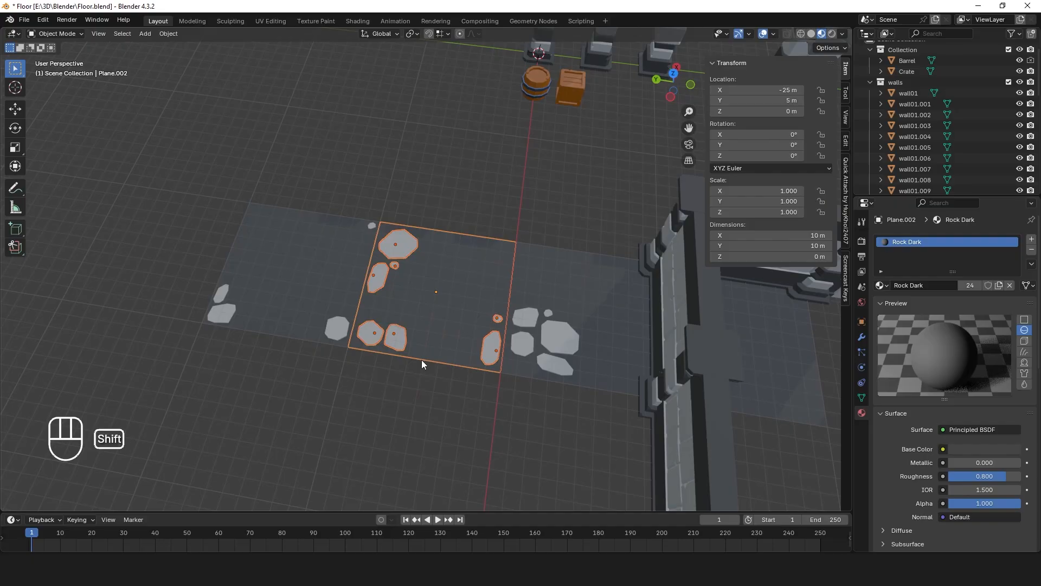
pyautogui.hotkey('ctrl', 'j')
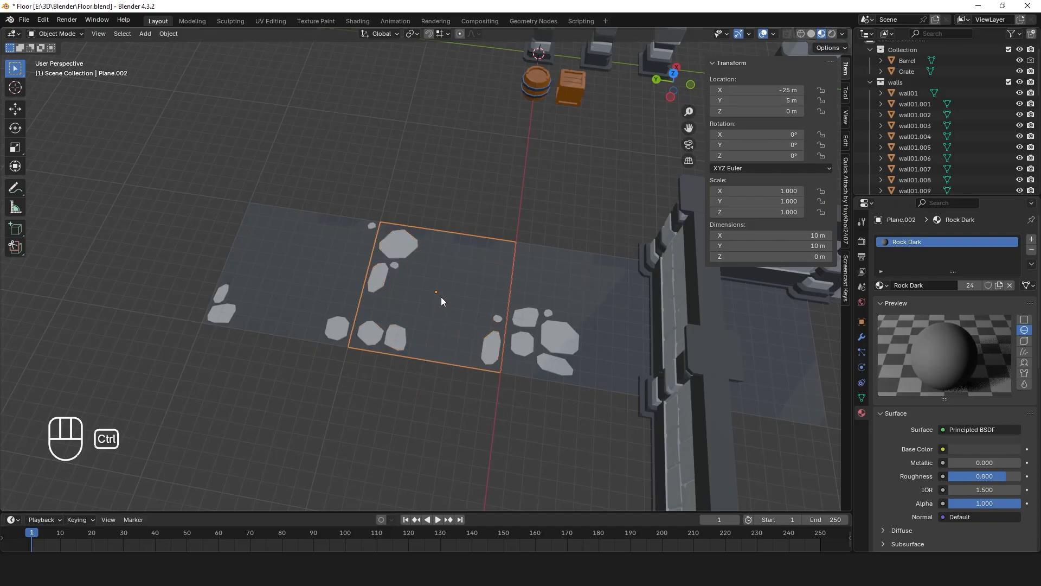
pyautogui.hotkey('alt', 'a')
# Join the seven stones on the floor tile at Y 5 m with their floor plane, keeping the plane as active object
pyautogui.moveTo(431, 304); pyautogui.dragTo(488, 423, button='middle')
pyautogui.moveTo(366, 187); pyautogui.dragTo(499, 382)
pyautogui.keyDown('shift'); pyautogui.click(435, 265); pyautogui.keyUp('shift')
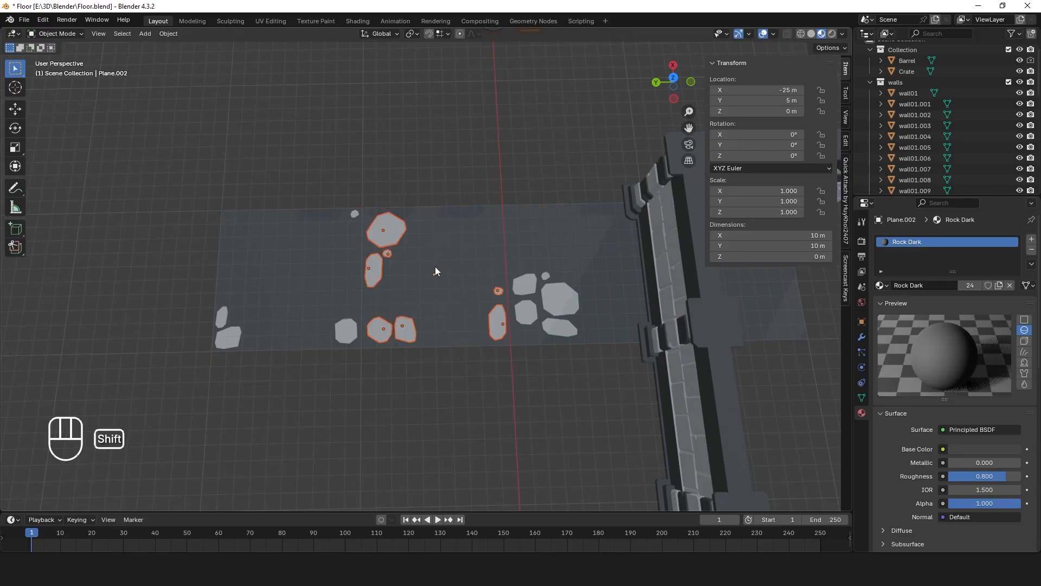
pyautogui.keyDown('shift'); pyautogui.click(435, 266); pyautogui.keyUp('shift')
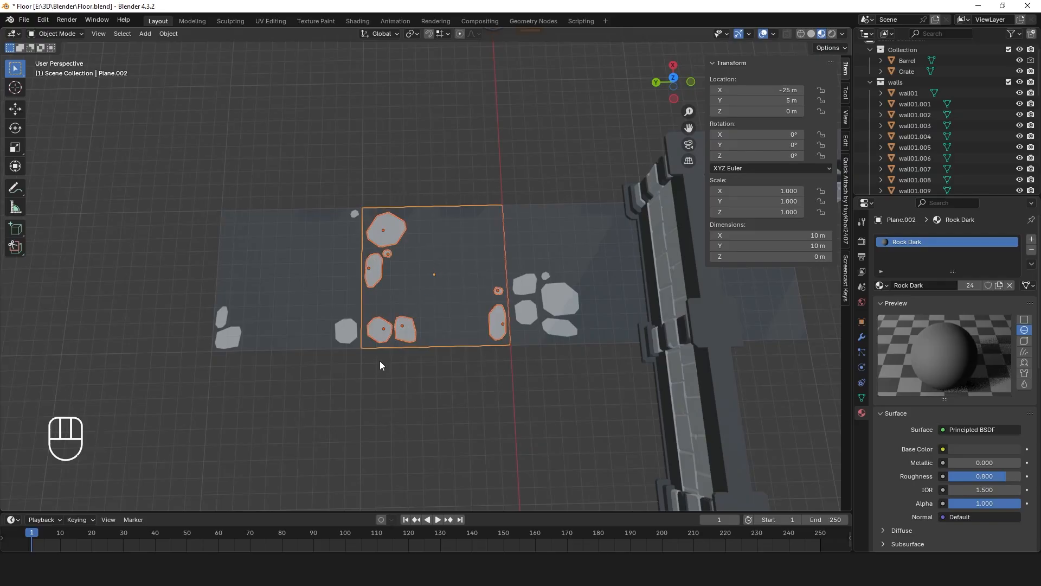
pyautogui.hotkey('ctrl', 'j')
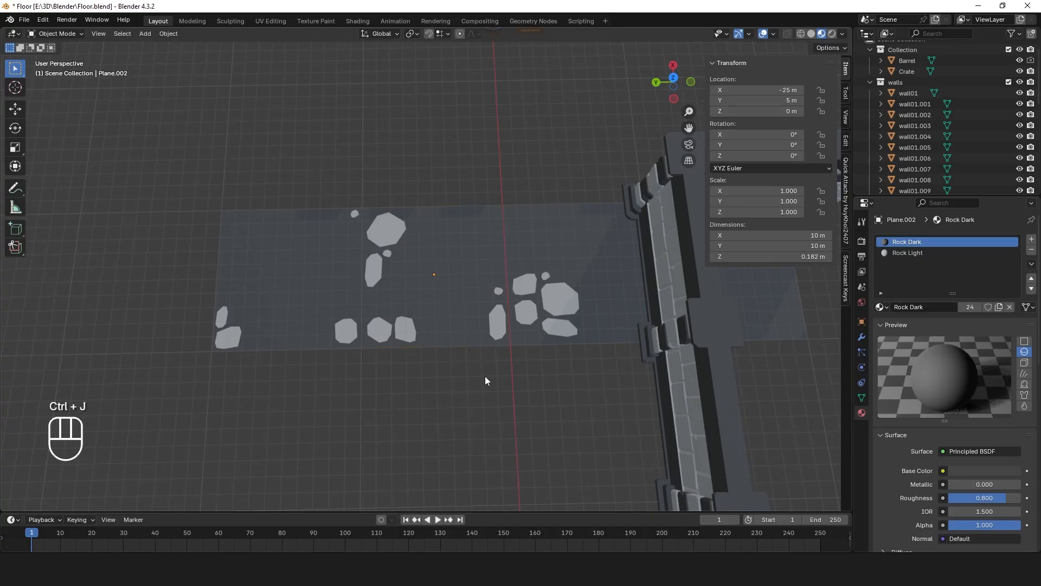
pyautogui.click(468, 248)
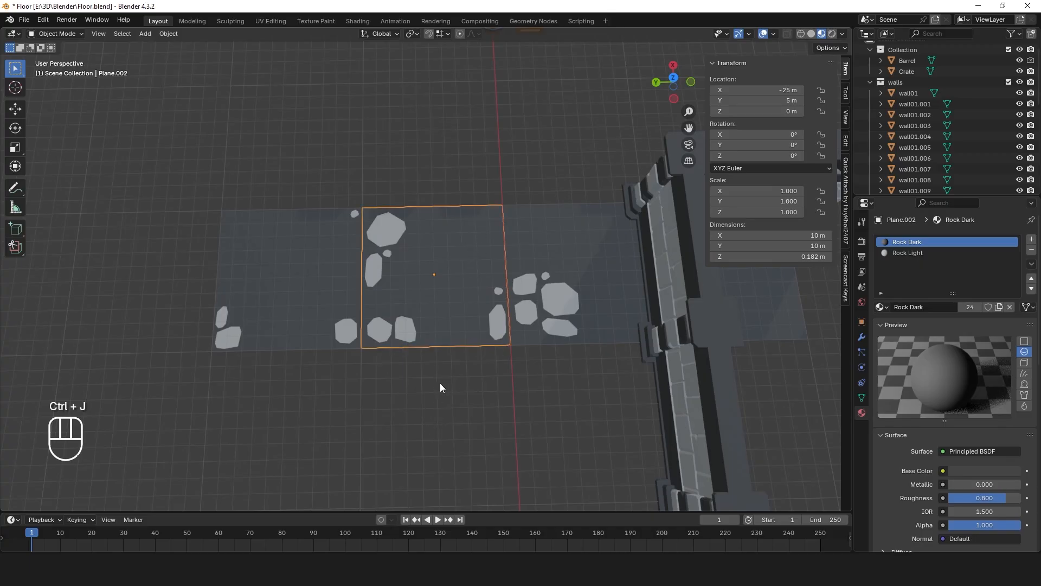
# Join the four stones on the floor tile at Y 15 m with their floor plane, keeping the plane as active object
pyautogui.click(341, 327)
pyautogui.keyDown('shift'); pyautogui.click(360, 217); pyautogui.keyUp('shift')
pyautogui.keyDown('shift'); pyautogui.click(221, 332); pyautogui.keyUp('shift')
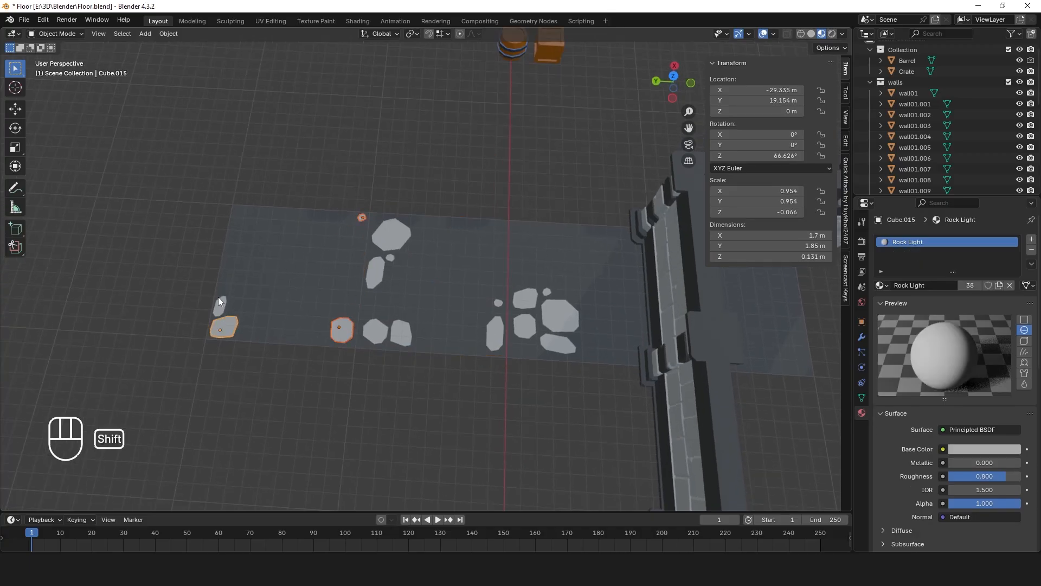
pyautogui.keyDown('shift'); pyautogui.click(220, 306); pyautogui.keyUp('shift')
pyautogui.keyDown('shift'); pyautogui.click(293, 274); pyautogui.keyUp('shift')
pyautogui.hotkey('ctrl', 'j')
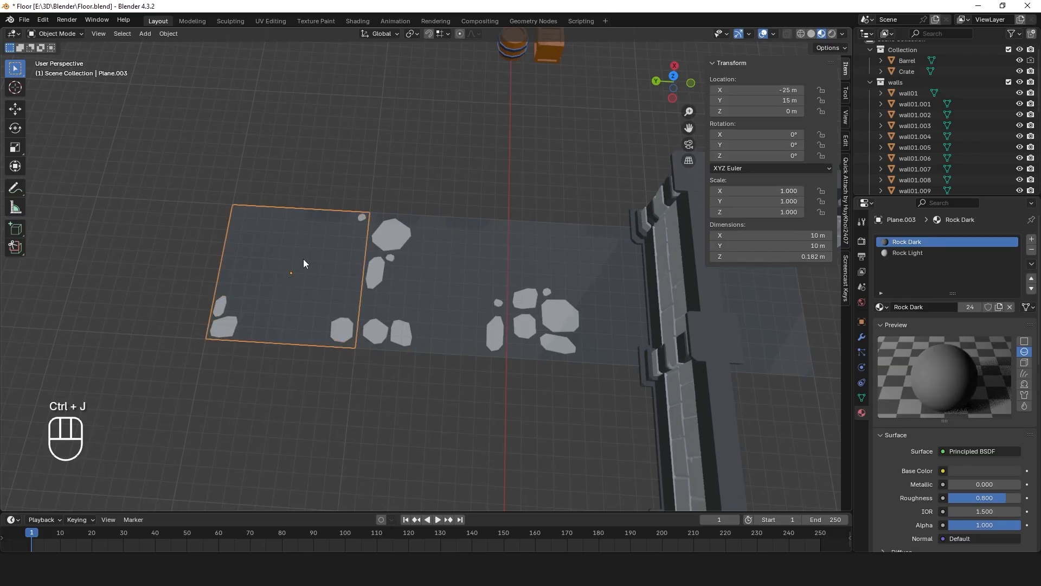
pyautogui.click(414, 396)
# Rename the plain floor plane at Y -15 m as Floor
pyautogui.moveTo(413, 396); pyautogui.dragTo(512, 352, button='middle')
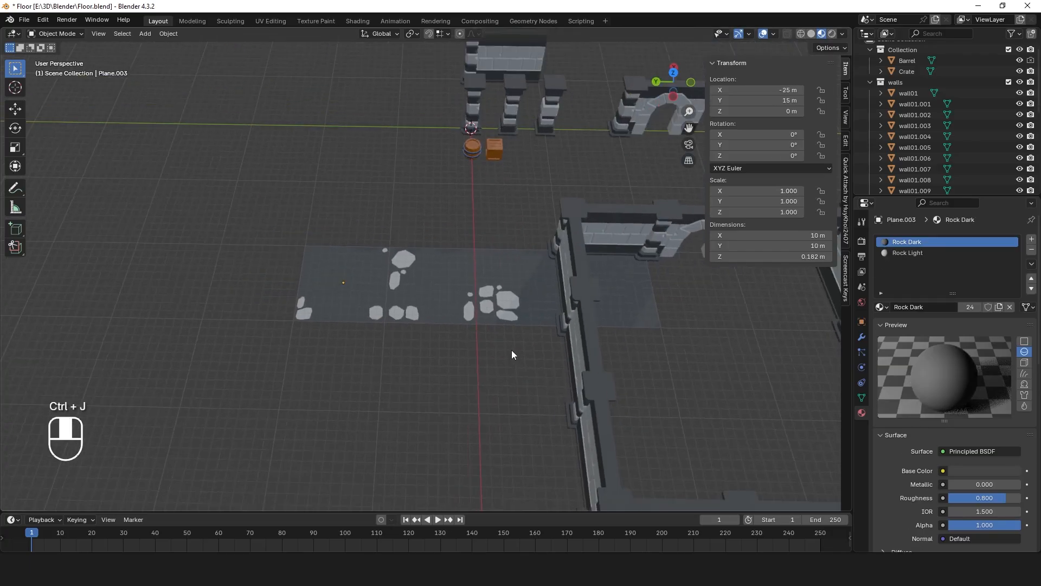
pyautogui.click(632, 286)
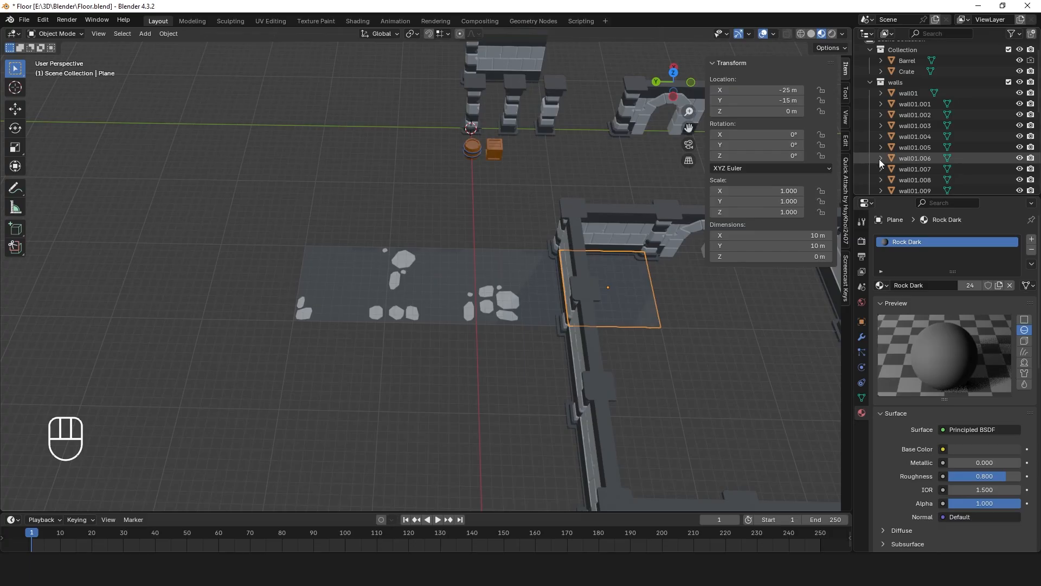
pyautogui.scroll(-10, 880, 158)
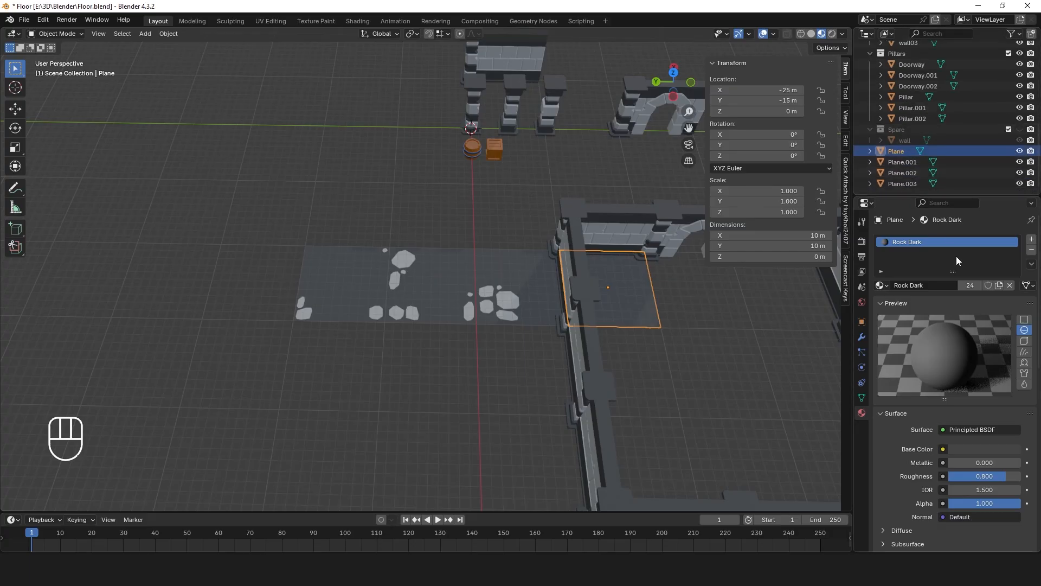
pyautogui.doubleClick(898, 151)
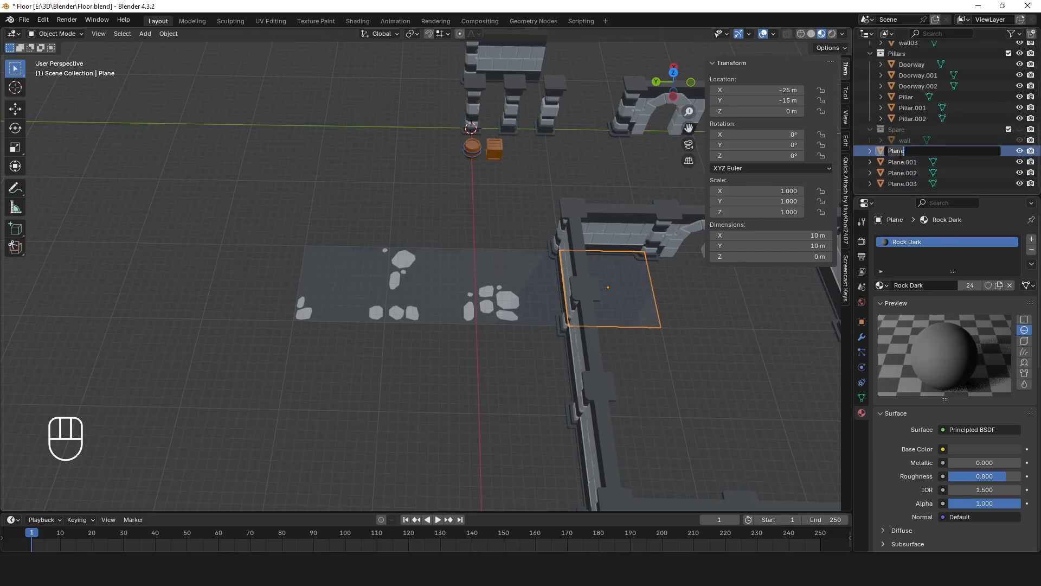
pyautogui.write('Floor')
pyautogui.press('Return')
# Rename the joined stone tile at Y -5 m as Floor.001
pyautogui.click(496, 250)
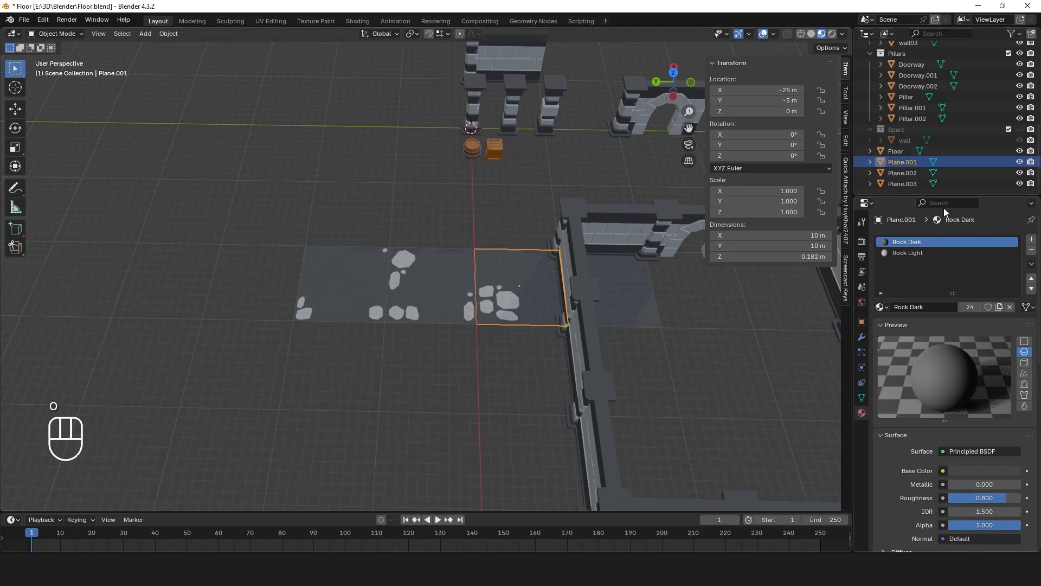
pyautogui.doubleClick(898, 160)
pyautogui.click(903, 161)
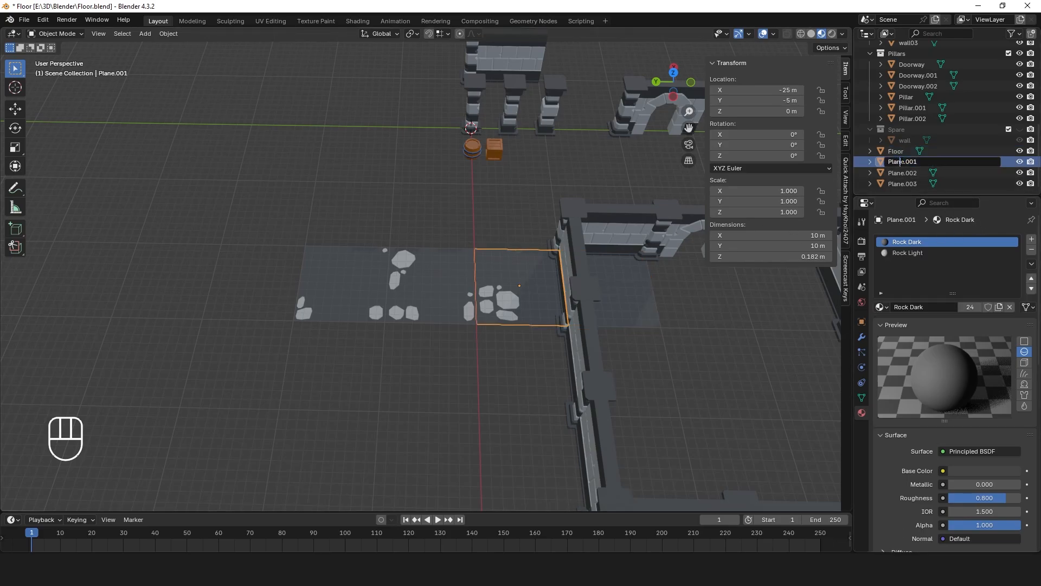
pyautogui.hotkey('ctrl', 'BackSpace')
pyautogui.write('Floor')
pyautogui.press('Return')
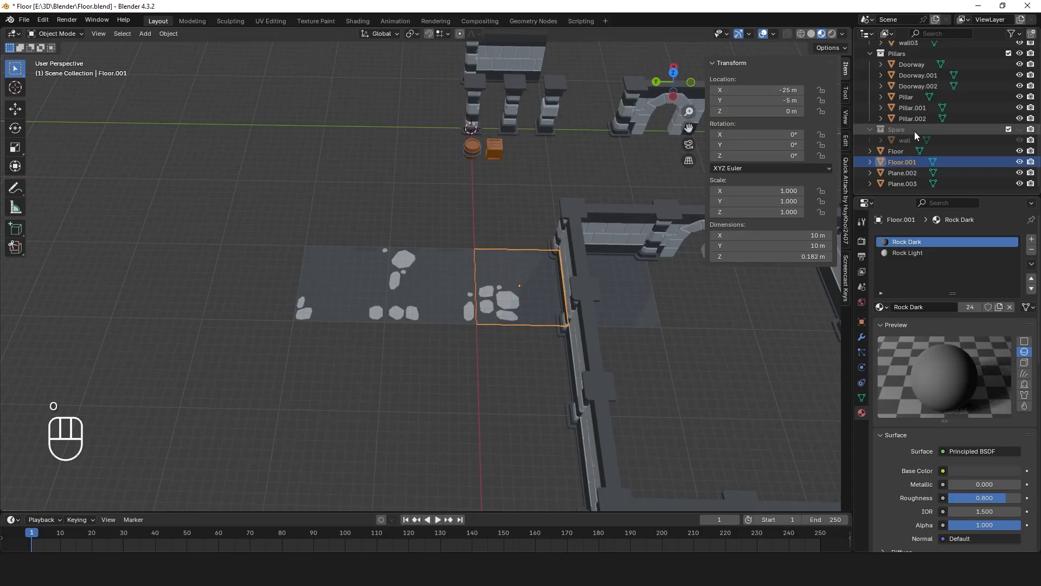
# Rename the joined stone tile at Y 5 m as Floor.002
pyautogui.click(457, 278)
pyautogui.doubleClick(890, 173)
pyautogui.click(903, 172)
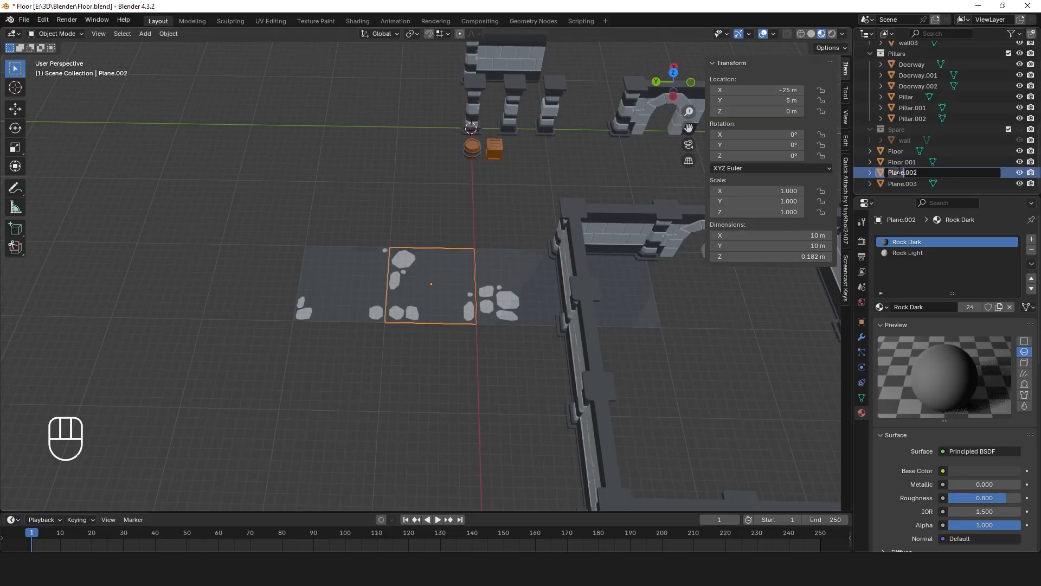
pyautogui.hotkey('ctrl', 'BackSpace')
pyautogui.write('Floor')
pyautogui.press('BackSpace')
pyautogui.press('BackSpace')
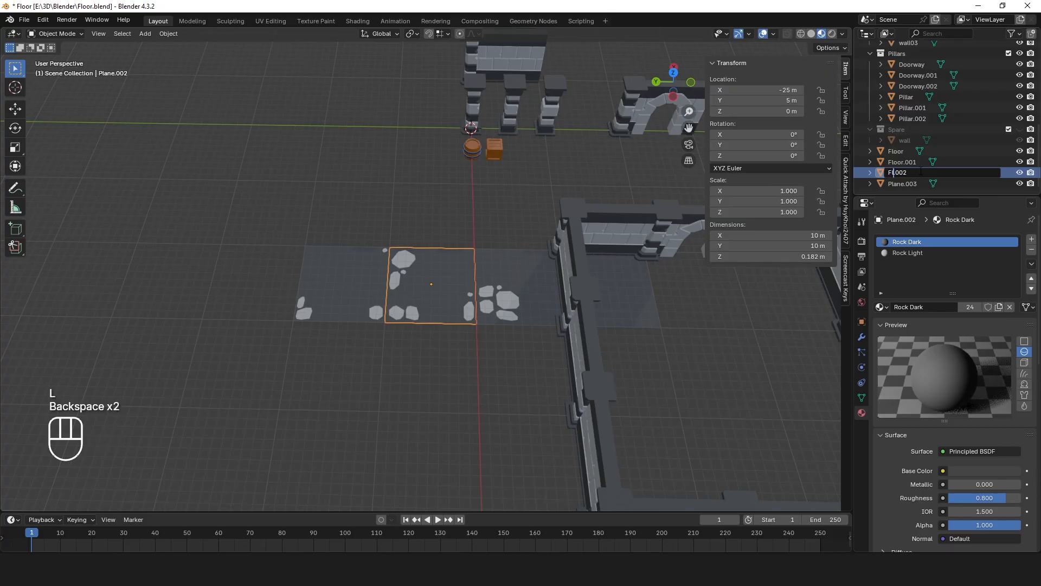
pyautogui.write('oor')
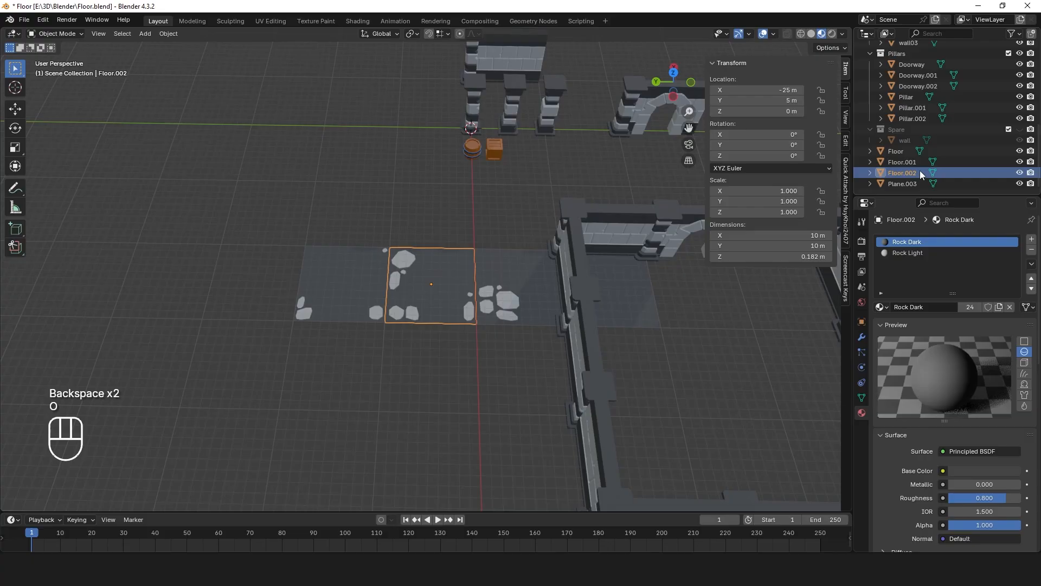
# Rename the joined stone tile at Y 15 m as Floor.003
pyautogui.click(369, 287)
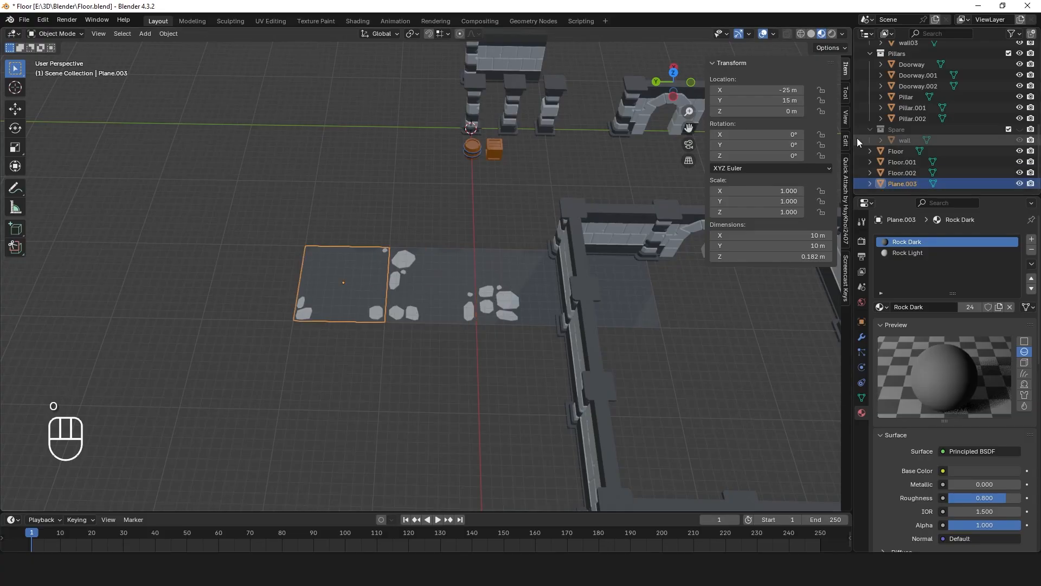
pyautogui.doubleClick(903, 183)
pyautogui.click(903, 183)
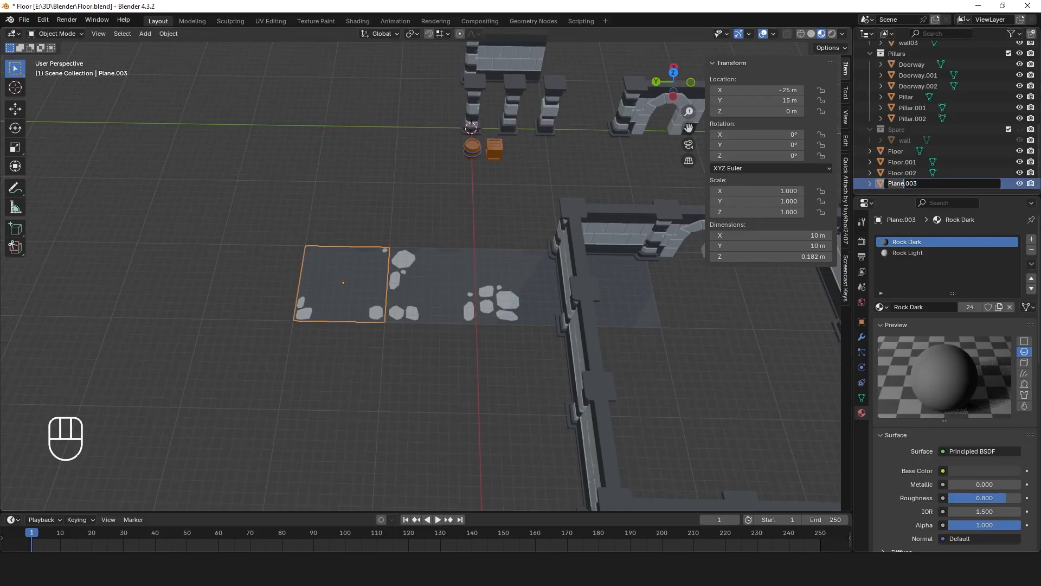
pyautogui.hotkey('ctrl', 'BackSpace')
pyautogui.write('Floor')
pyautogui.press('Return')
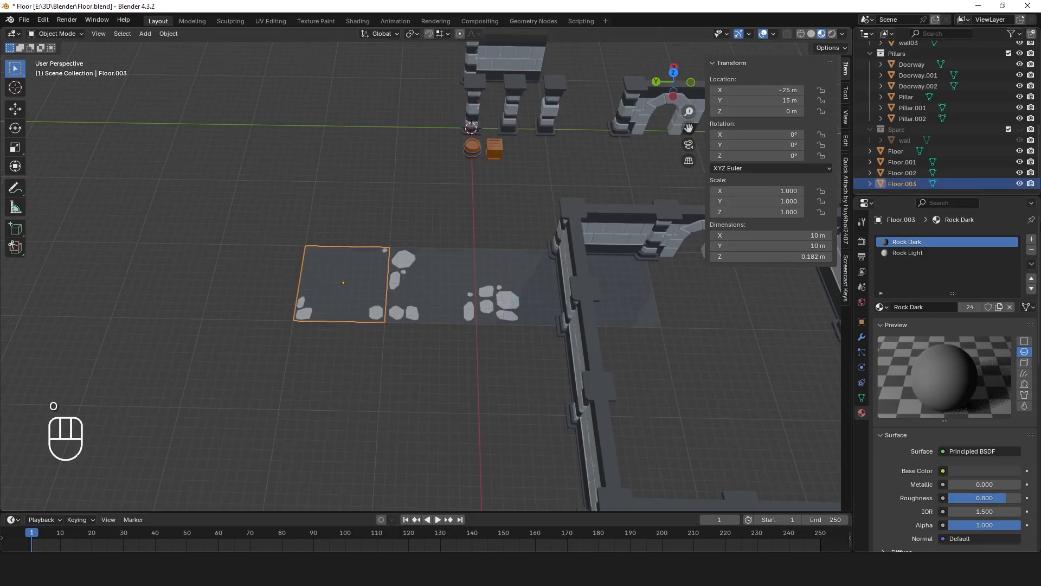
# Move all four floor tiles together with snapping on, 20 m in X and 20 m in Y, keeping Z locked
pyautogui.click(903, 152)
pyautogui.keyDown('shift'); pyautogui.click(905, 184); pyautogui.keyUp('shift')
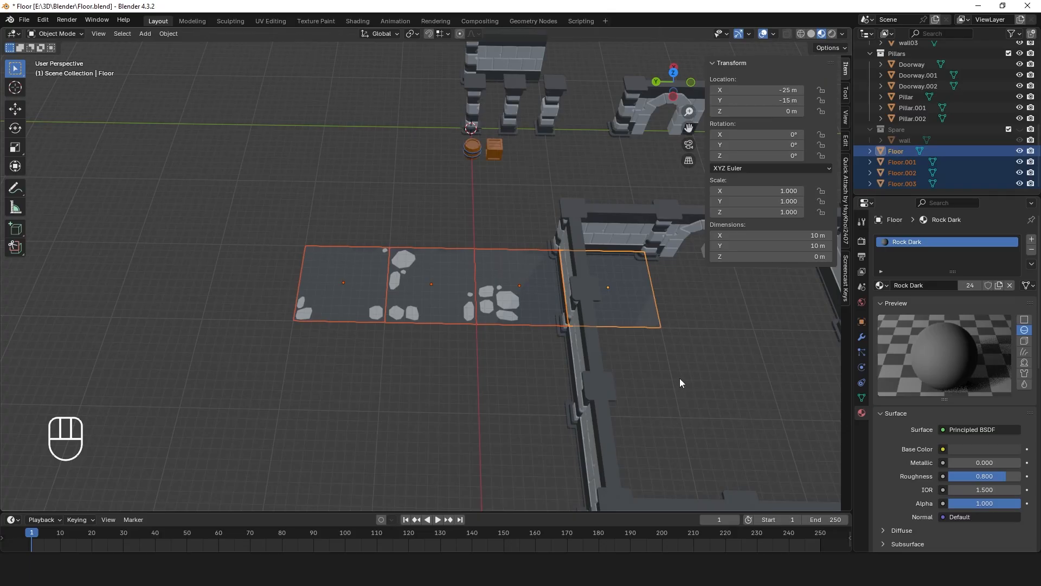
pyautogui.click(429, 33)
pyautogui.press('g')
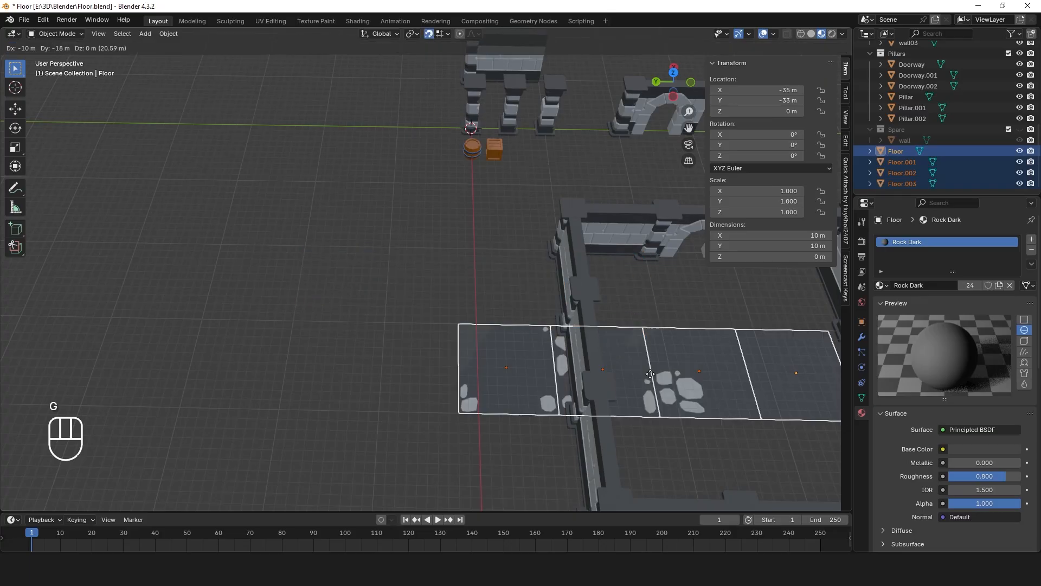
pyautogui.hotkey('shift', 'z')
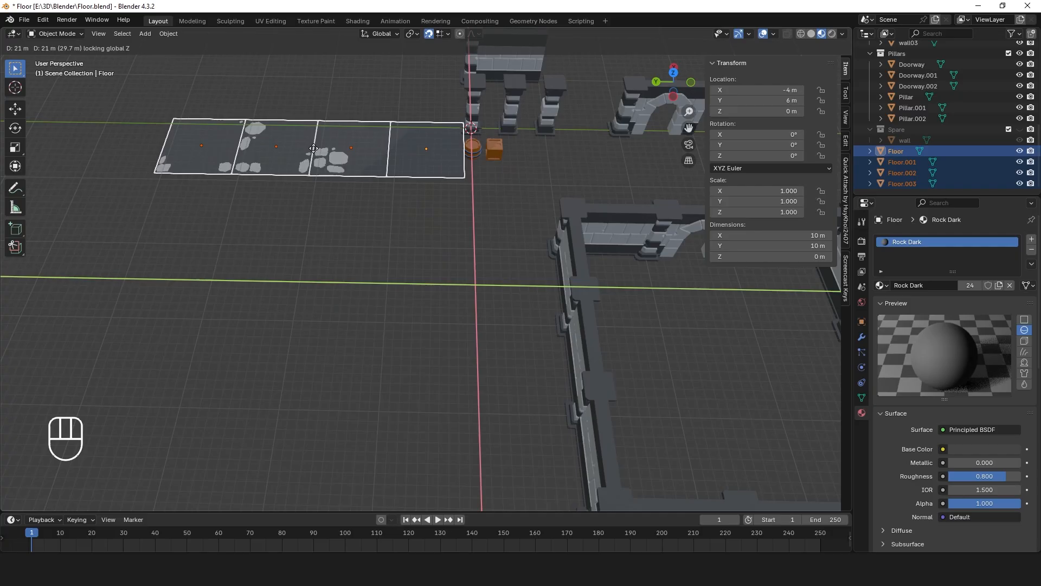
pyautogui.click(322, 157)
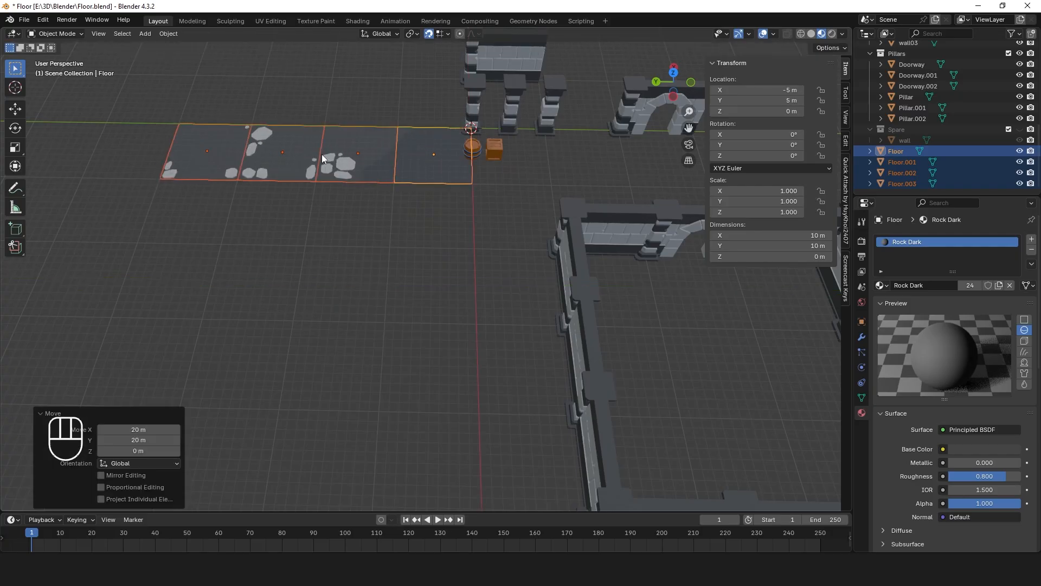
# Add a new collection to the scene and name it Floor
pyautogui.click(1022, 20)
pyautogui.click(1032, 35)
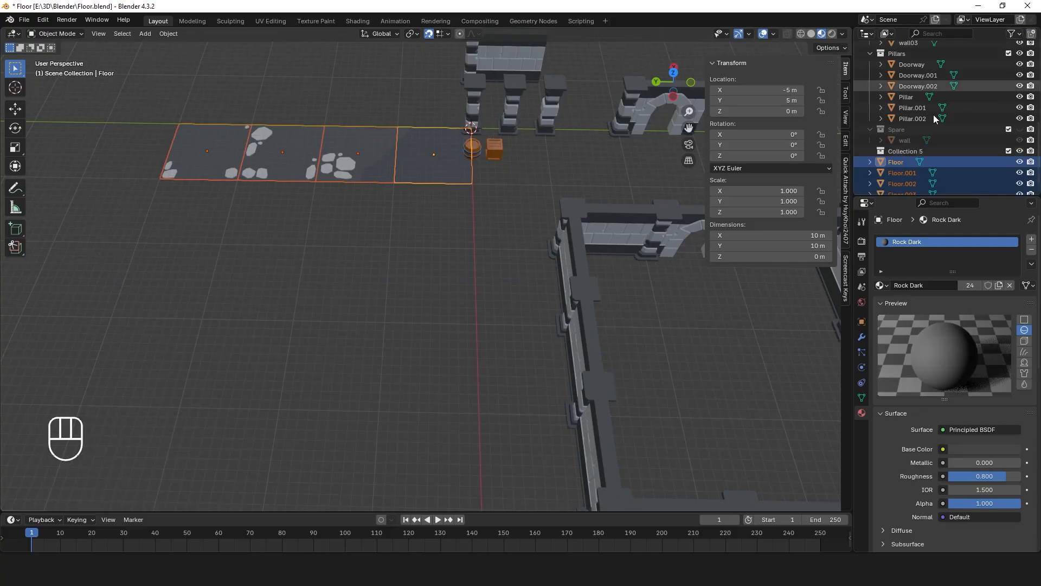
pyautogui.scroll(-1, 909, 130)
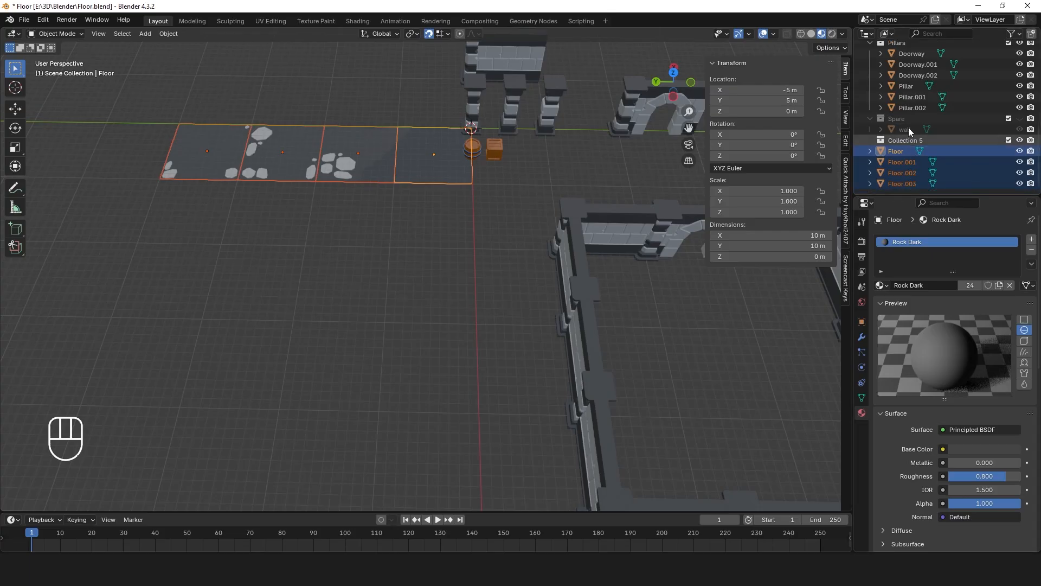
pyautogui.doubleClick(903, 139)
pyautogui.write('Fllor')
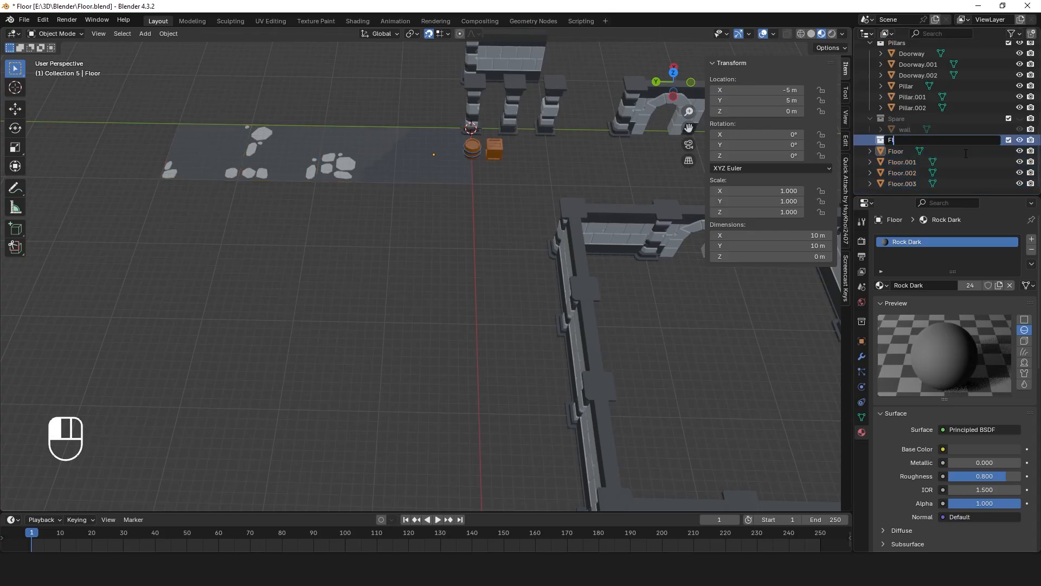
pyautogui.press('Return')
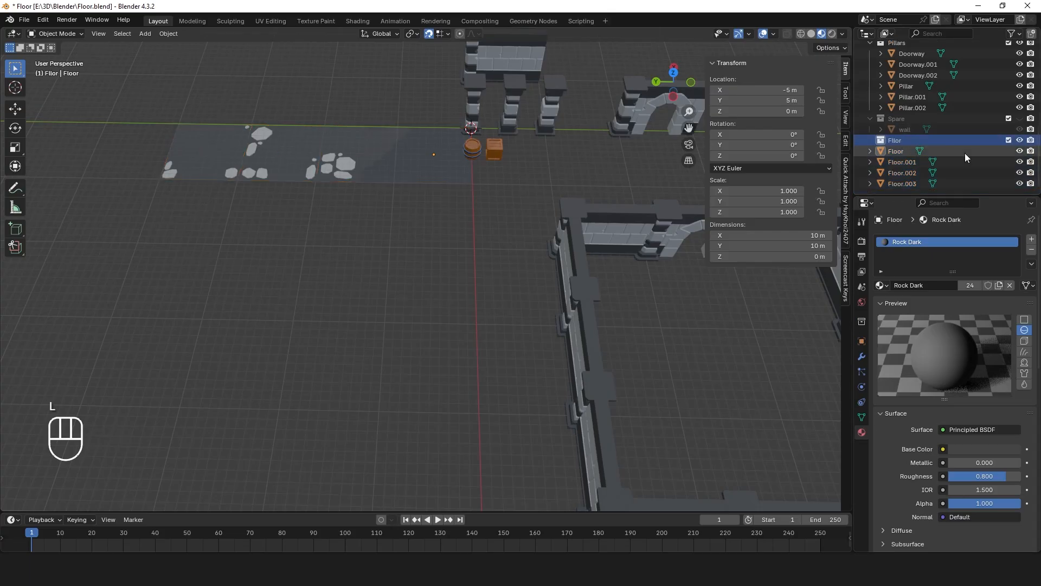
pyautogui.doubleClick(892, 140)
pyautogui.write('Floo')
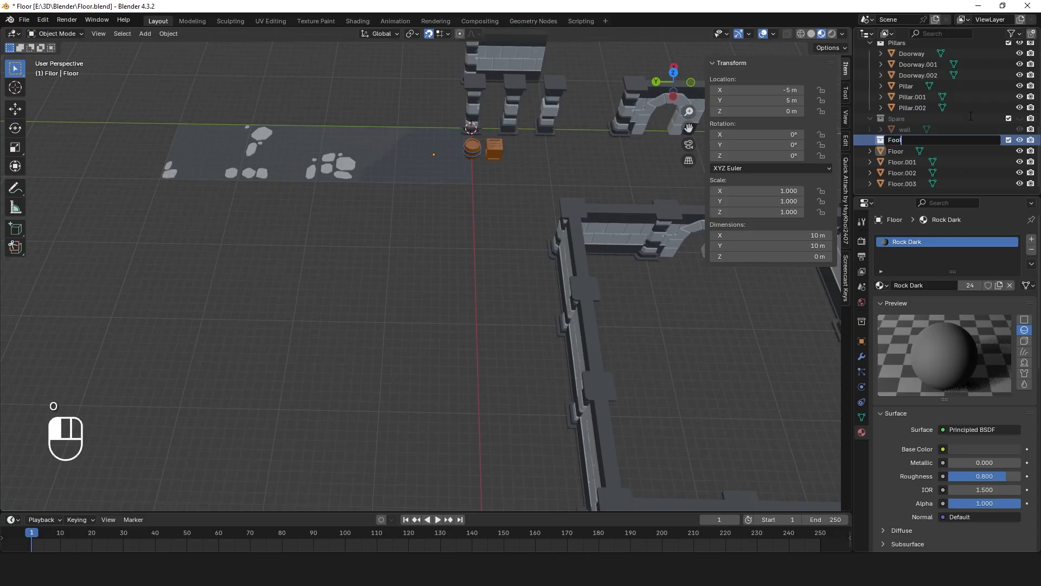
pyautogui.press('BackSpace')
pyautogui.press('BackSpace')
pyautogui.write('loor')
pyautogui.press('Return')
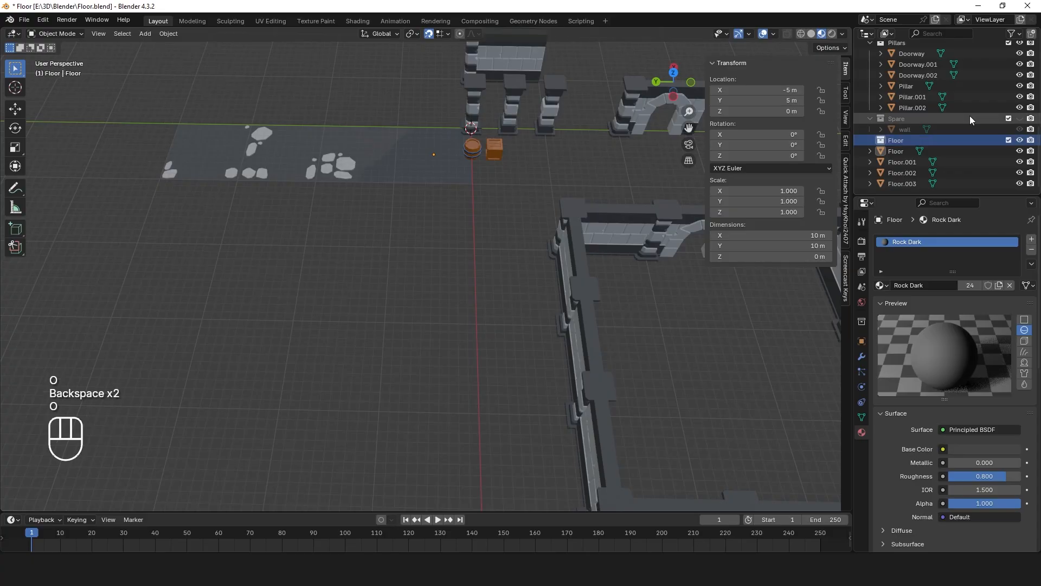
# Put the four floor tiles, Floor to Floor.003, into the Floor collection
pyautogui.click(888, 150)
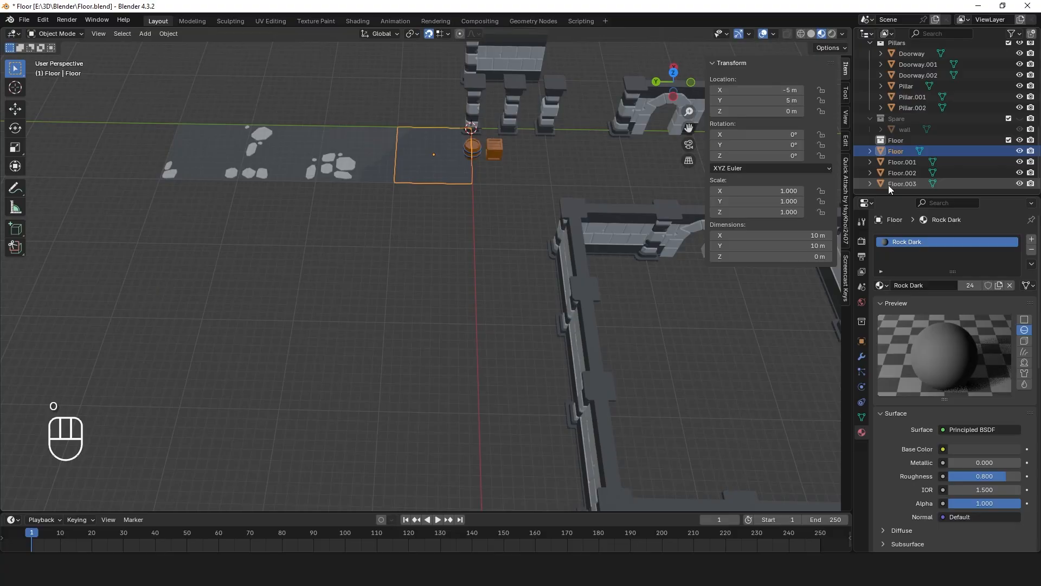
pyautogui.keyDown('shift'); pyautogui.click(889, 183); pyautogui.keyUp('shift')
pyautogui.moveTo(895, 157); pyautogui.dragTo(894, 146)
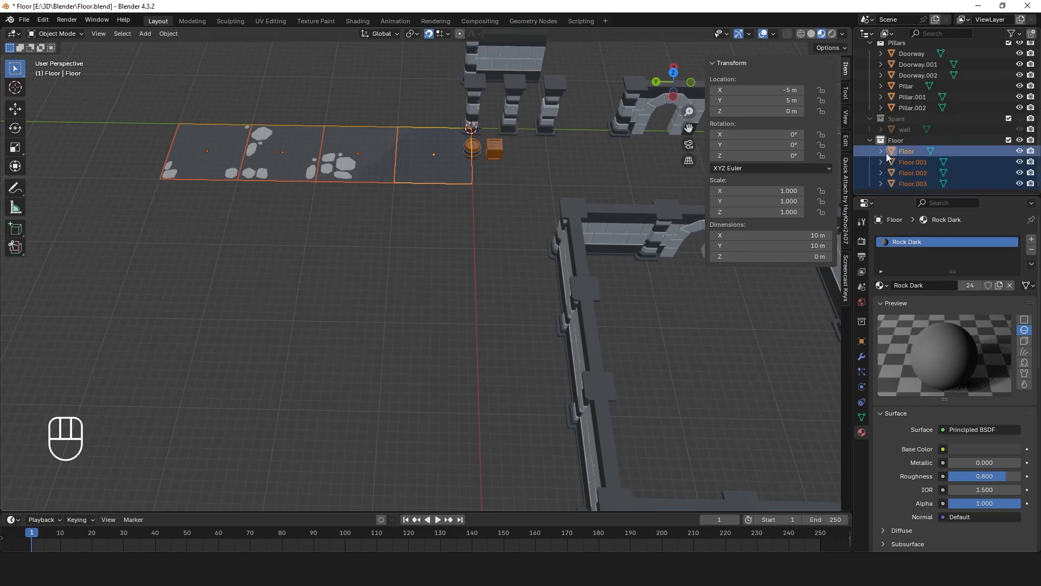
# In top orthographic view, duplicate the plain floor tile into the walled room at X -25 m, Y -25 m
pyautogui.keyDown('shift'); pyautogui.moveTo(529, 181); pyautogui.dragTo(396, 308, button='middle'); pyautogui.keyUp('shift')
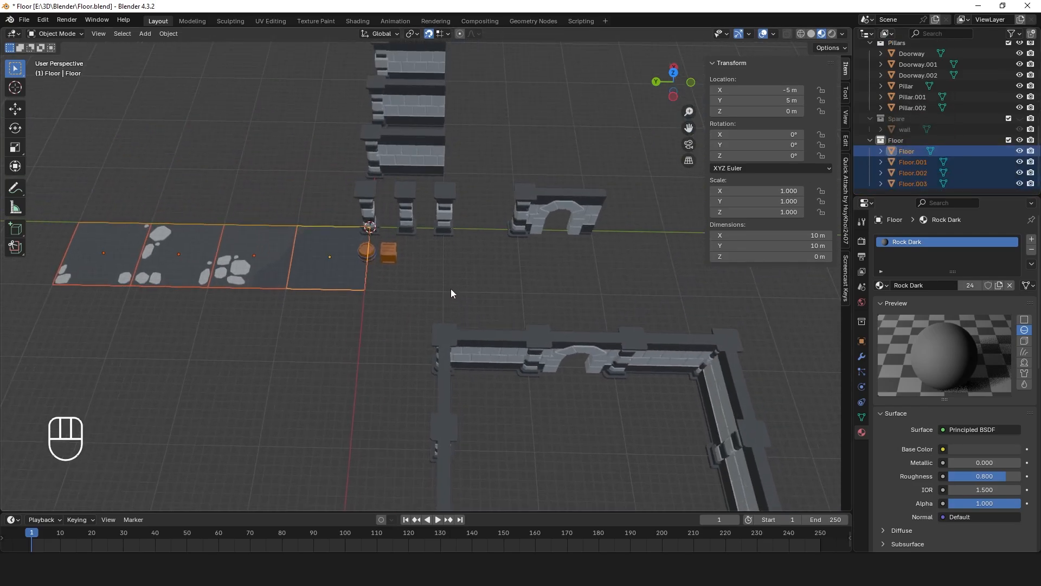
pyautogui.moveTo(451, 289)
pyautogui.mouseDown(button='middle')
pyautogui.moveTo(444, 249)
pyautogui.moveTo(446, 287)
pyautogui.mouseUp(button='middle')
pyautogui.keyDown('shift'); pyautogui.moveTo(503, 327); pyautogui.dragTo(510, 211, button='middle'); pyautogui.keyUp('shift')
pyautogui.scroll(-3, 466, 307)
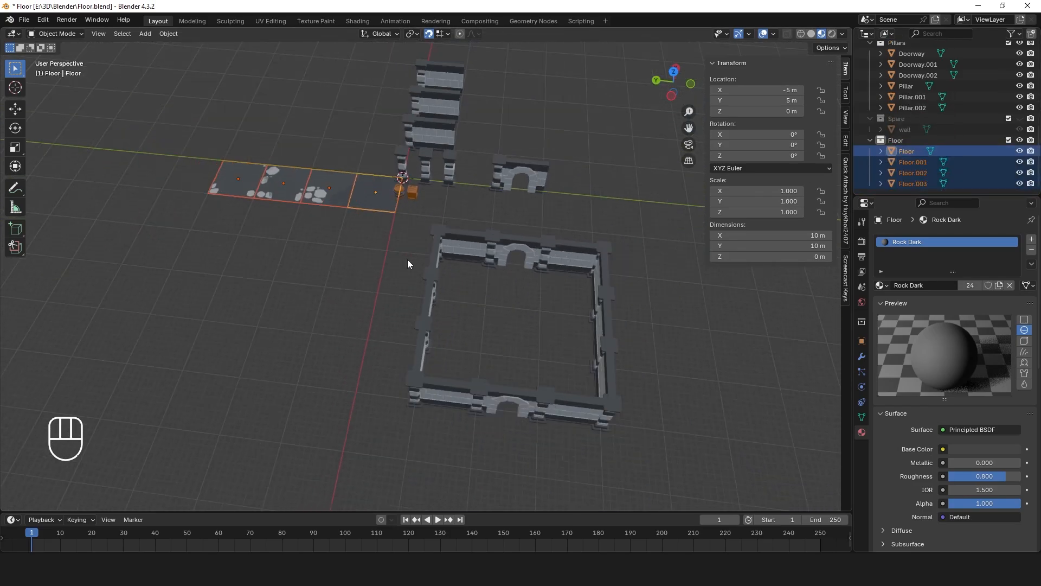
pyautogui.click(363, 248)
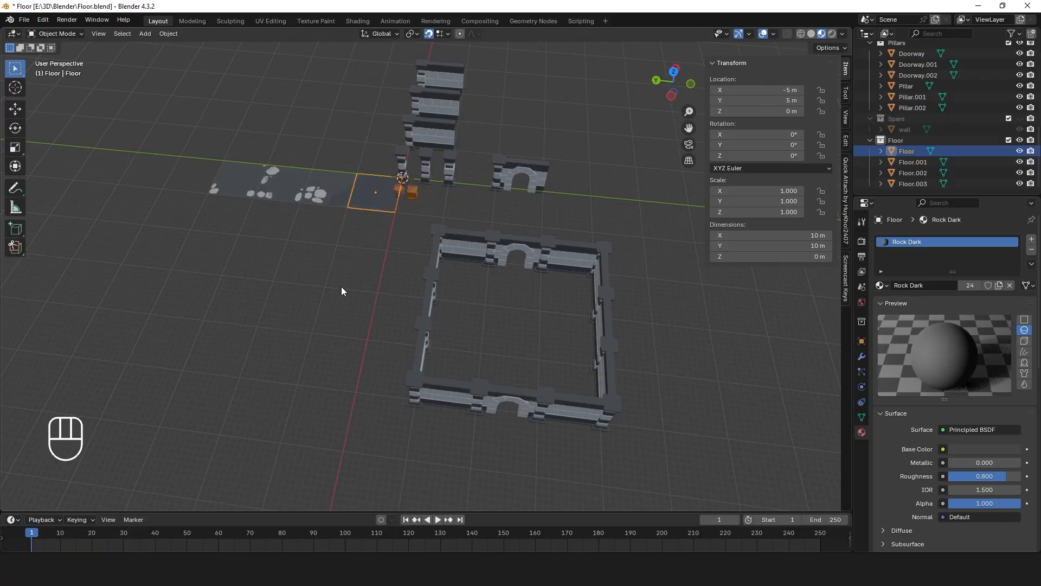
pyautogui.press('shift')
pyautogui.click(675, 75)
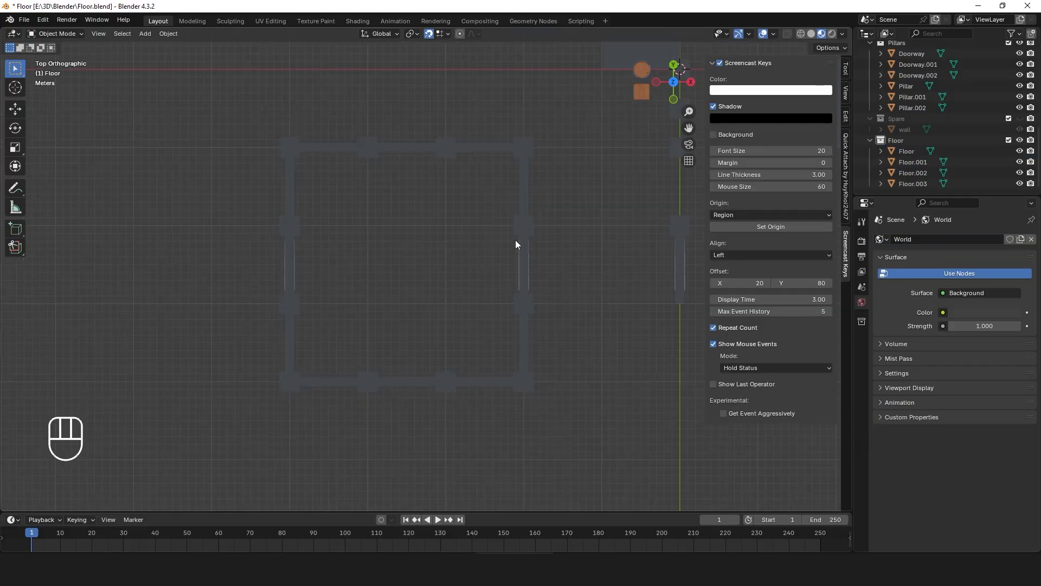
pyautogui.scroll(-5, 517, 236)
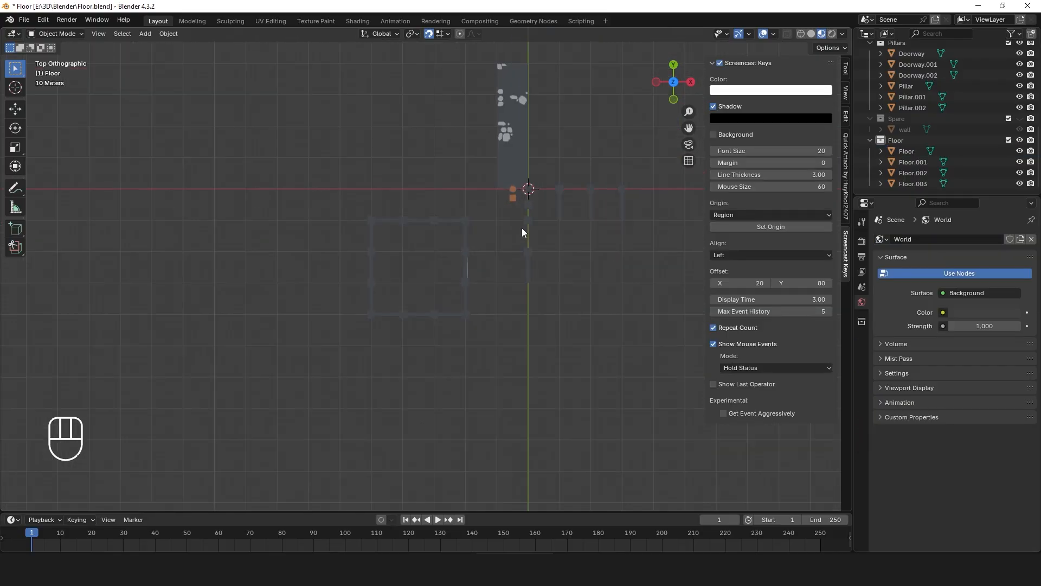
pyautogui.keyDown('shift'); pyautogui.moveTo(522, 228); pyautogui.dragTo(524, 270, button='middle'); pyautogui.keyUp('shift')
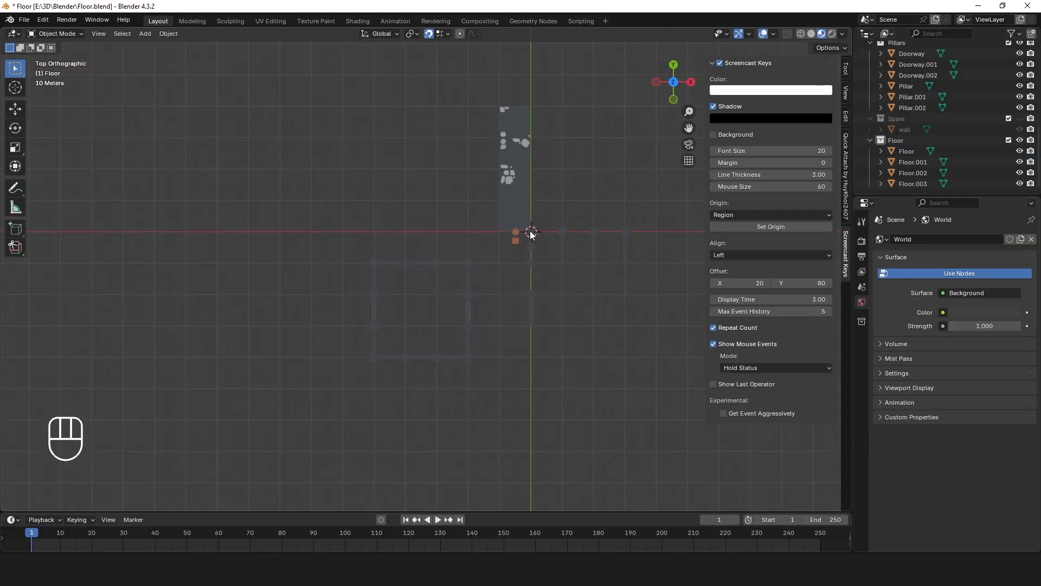
pyautogui.click(504, 212)
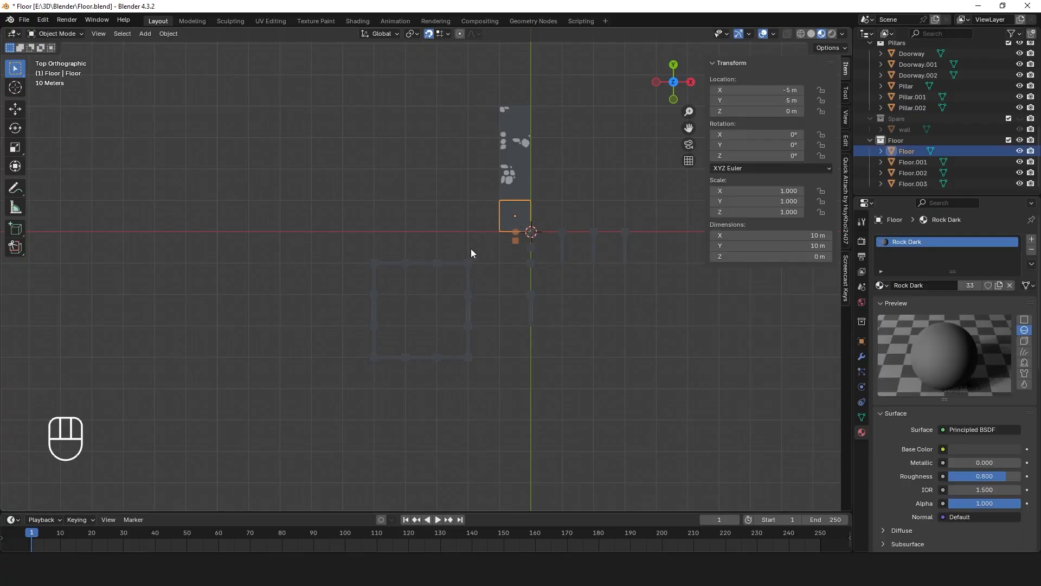
pyautogui.scroll(3, 445, 319)
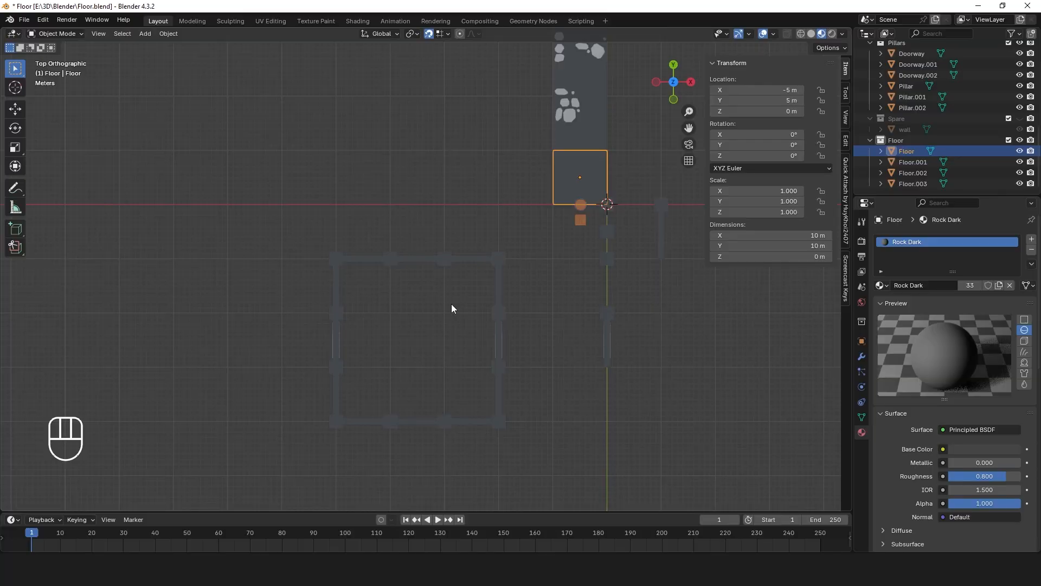
pyautogui.hotkey('shift', 'd')
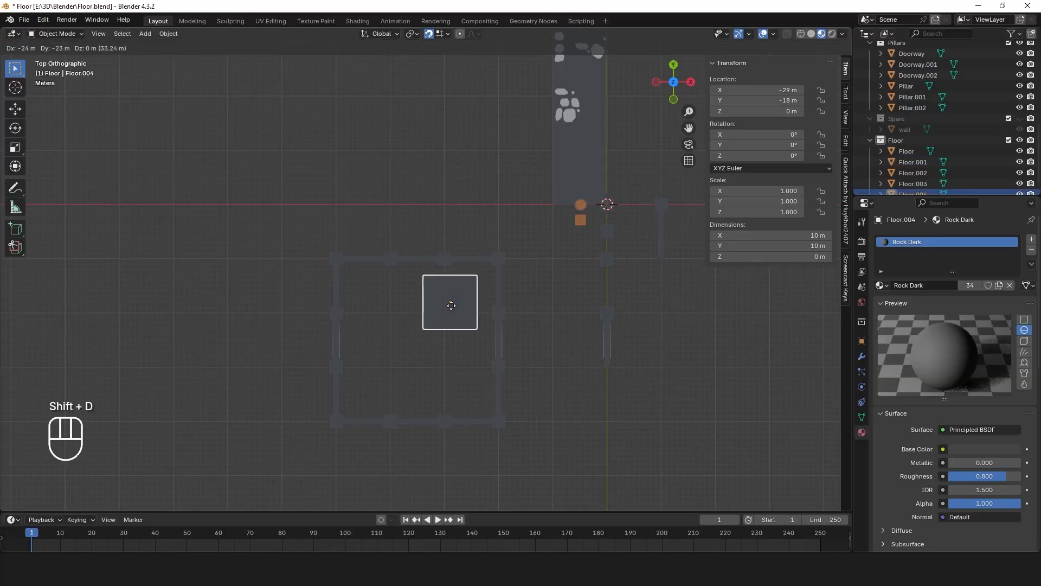
pyautogui.click(470, 341)
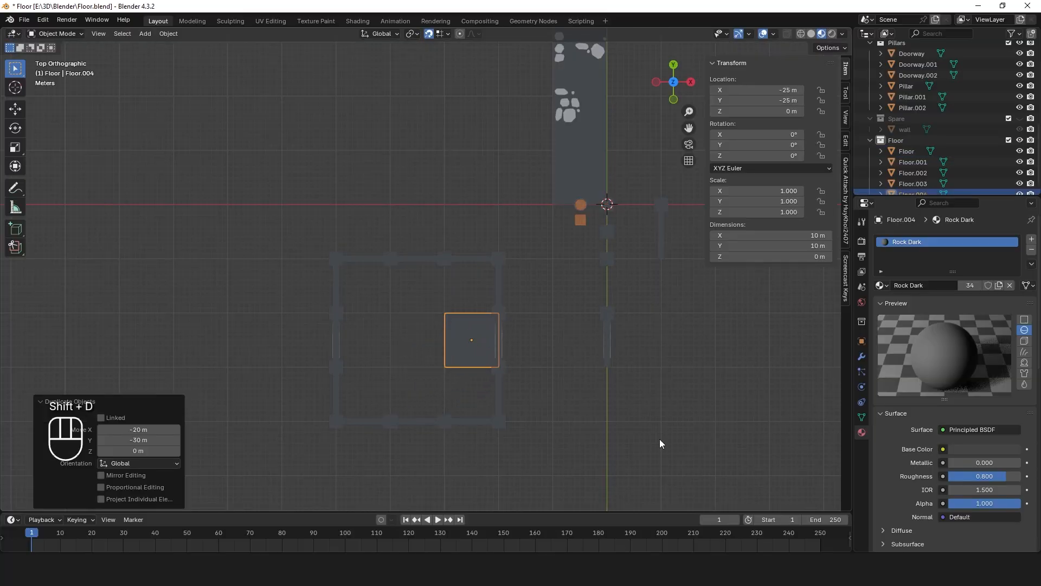
# Duplicate the plain floor tile inside the room to the middle cell at X -35 m, Y -25 m
pyautogui.hotkey('shift', 'd')
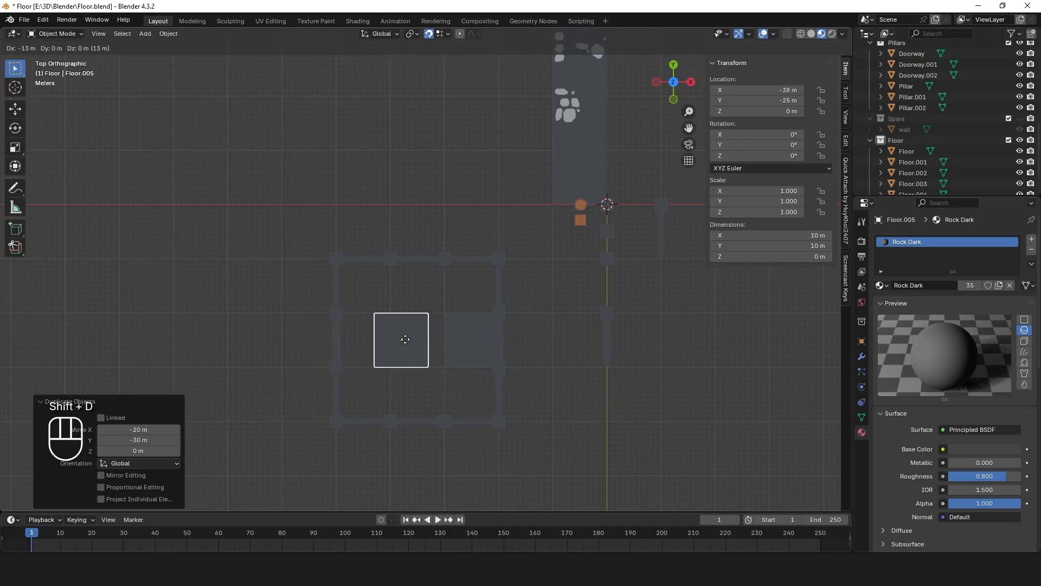
pyautogui.click(418, 339)
pyautogui.click(584, 418)
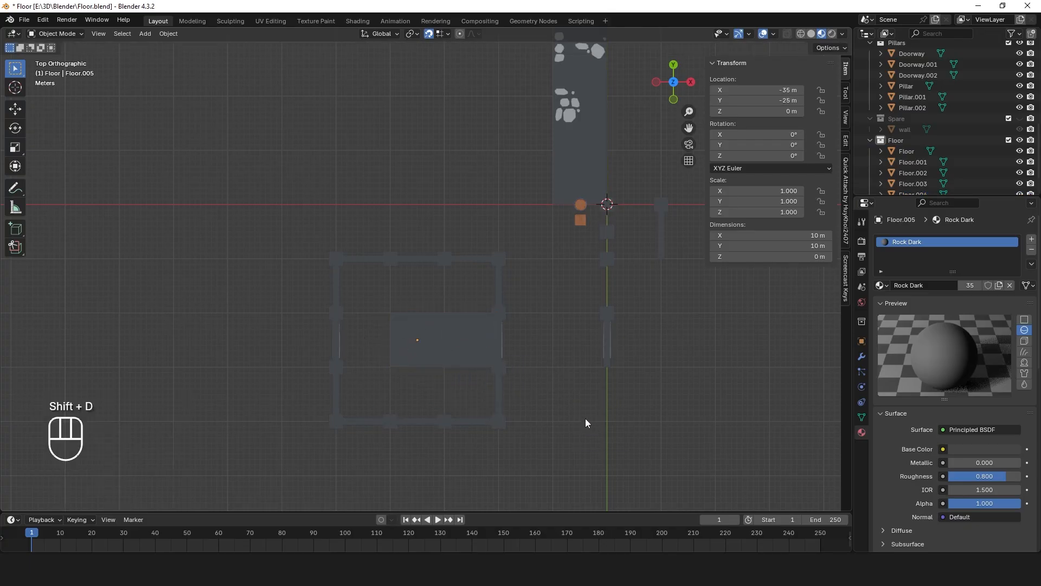
# Create a linked duplicate of stone tile Floor.001 and place it in the room at X -25 m, Y -35 m
pyautogui.keyDown('shift'); pyautogui.moveTo(488, 167); pyautogui.dragTo(485, 244, button='middle'); pyautogui.keyUp('shift')
pyautogui.click(600, 205)
pyautogui.keyDown('shift'); pyautogui.moveTo(539, 466); pyautogui.dragTo(519, 396, button='middle'); pyautogui.keyUp('shift')
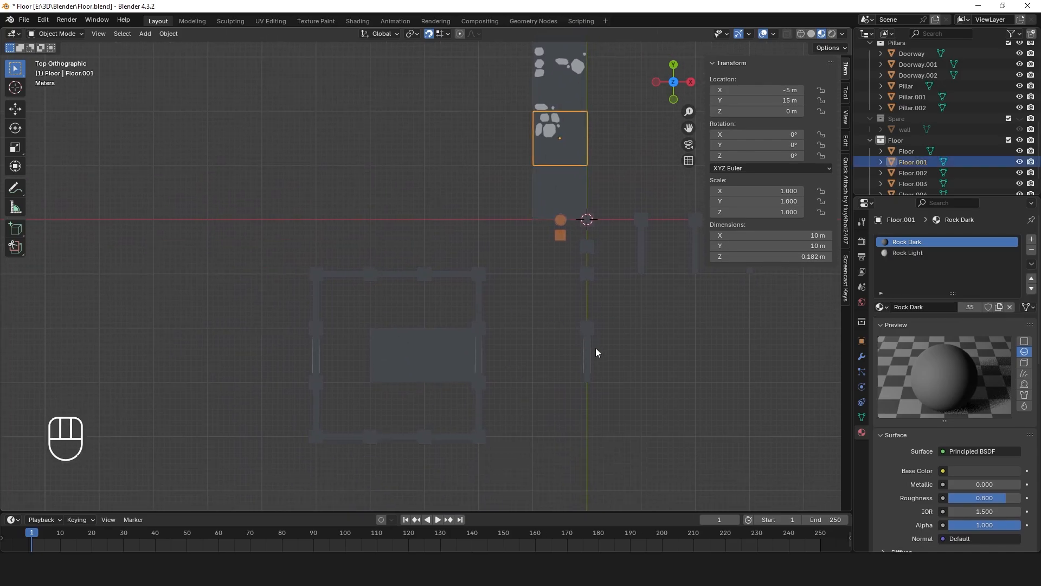
pyautogui.click(163, 34)
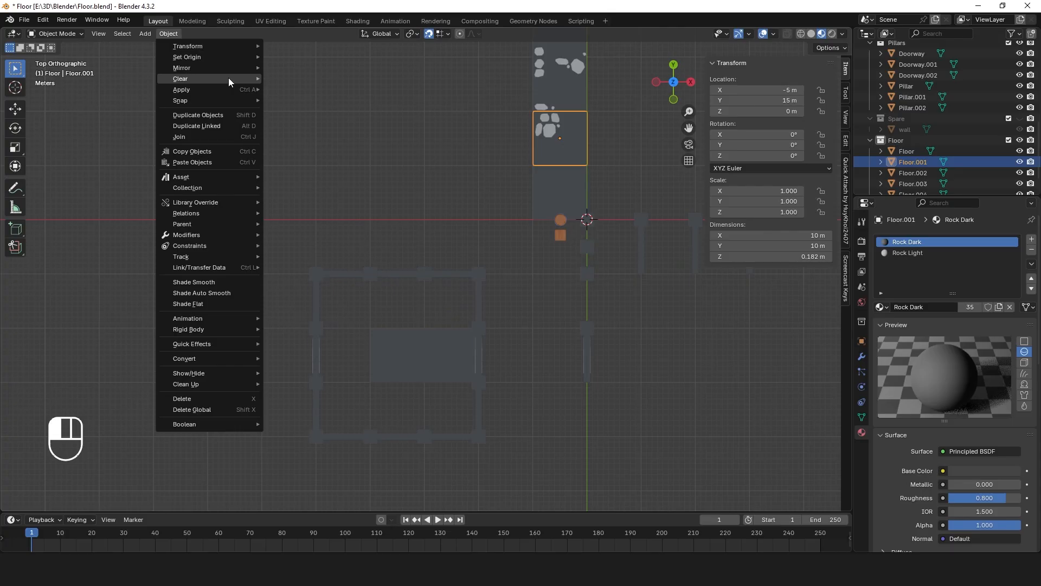
pyautogui.click(252, 127)
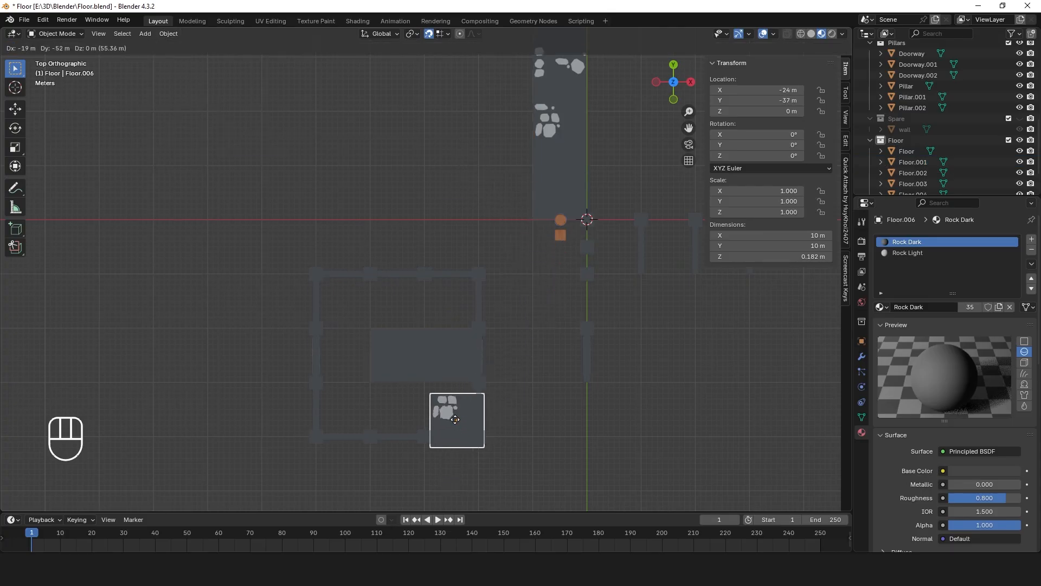
pyautogui.click(451, 409)
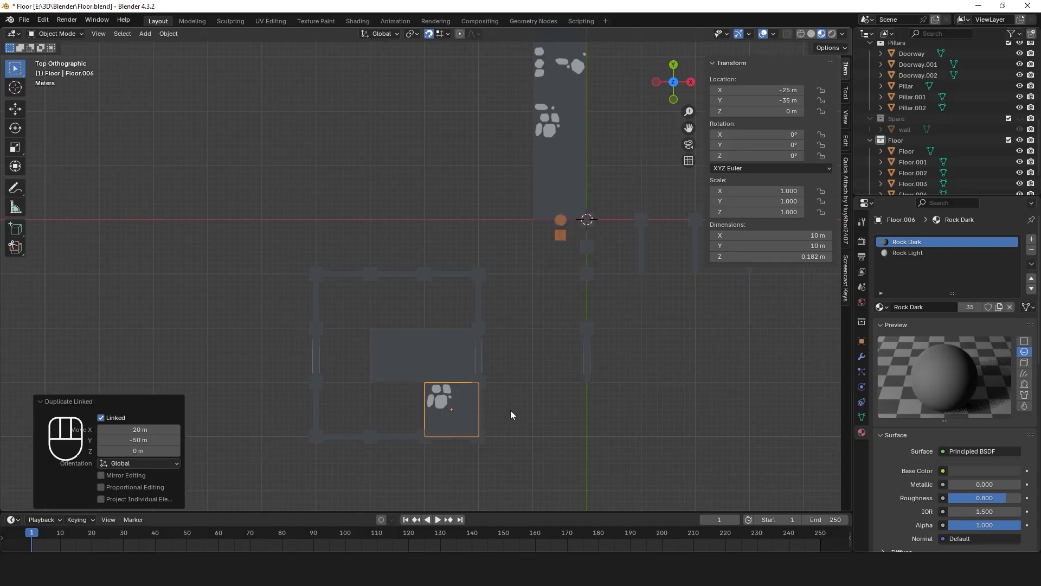
# Rotate the new stone tile copy 180° about the Z axis
pyautogui.press('r')
pyautogui.press('z')
pyautogui.press('1')
pyautogui.press('8')
pyautogui.press('0')
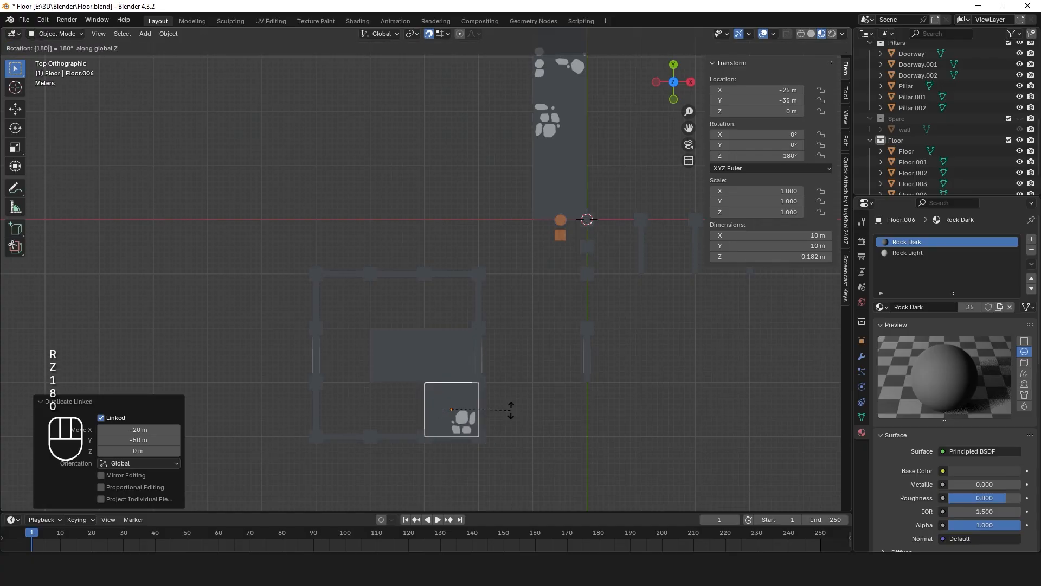
pyautogui.press('Return')
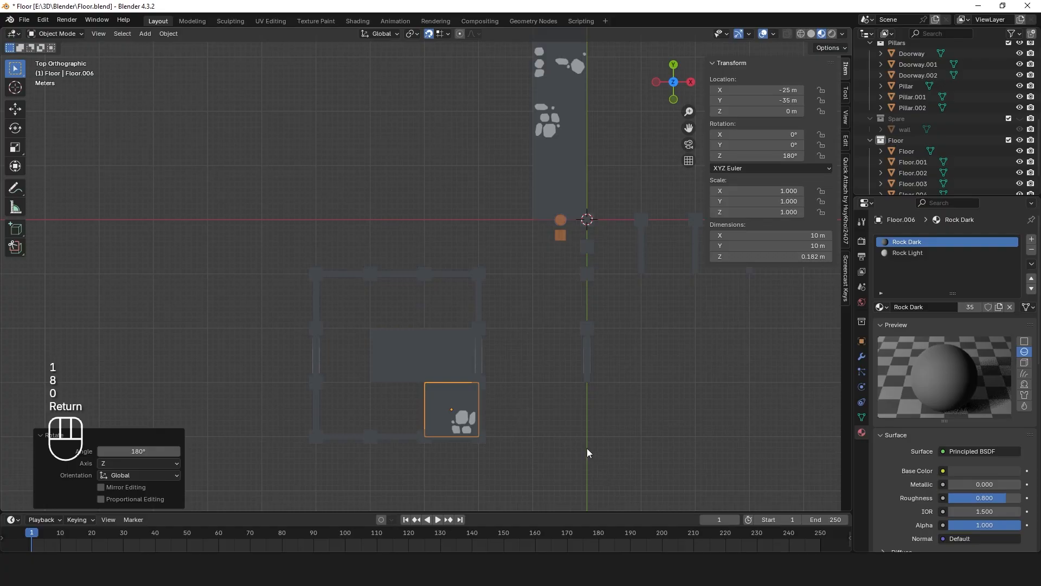
# Place a linked duplicate of the rotated stone tile at X -35 m, Y -15 m and rotate it -90°
pyautogui.hotkey('alt', 'd')
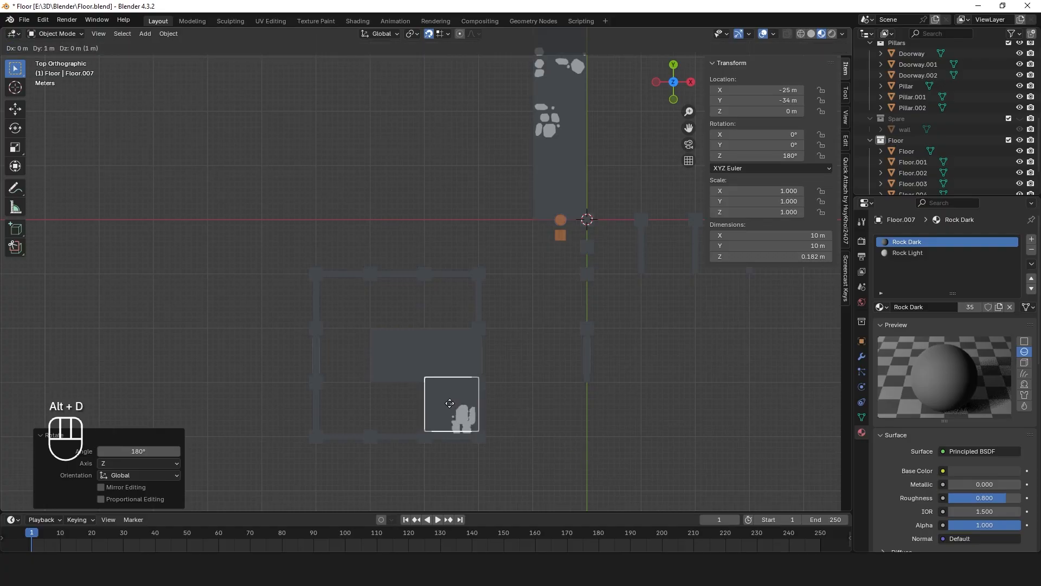
pyautogui.click(400, 300)
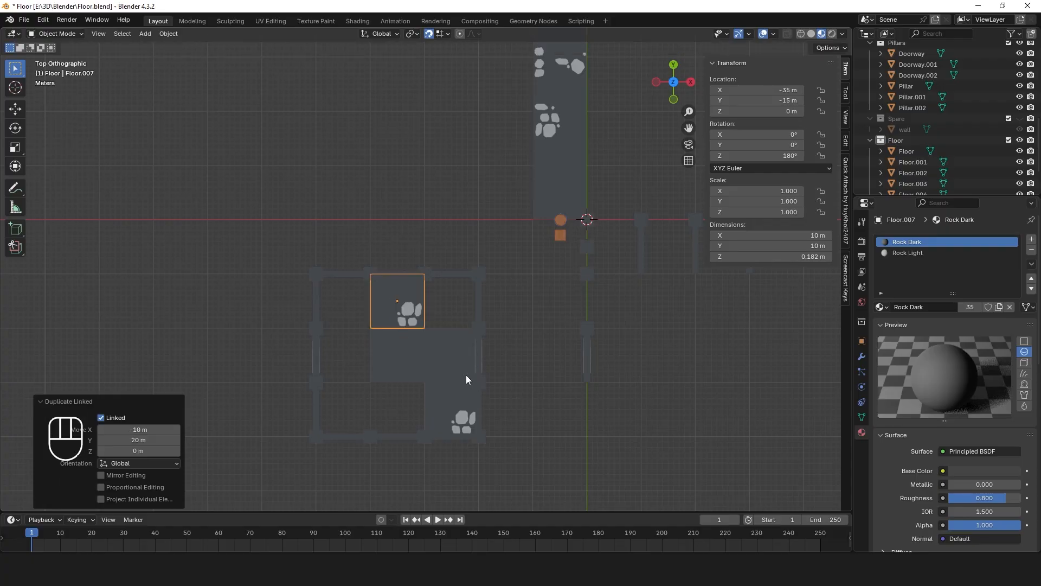
pyautogui.write('r-90')
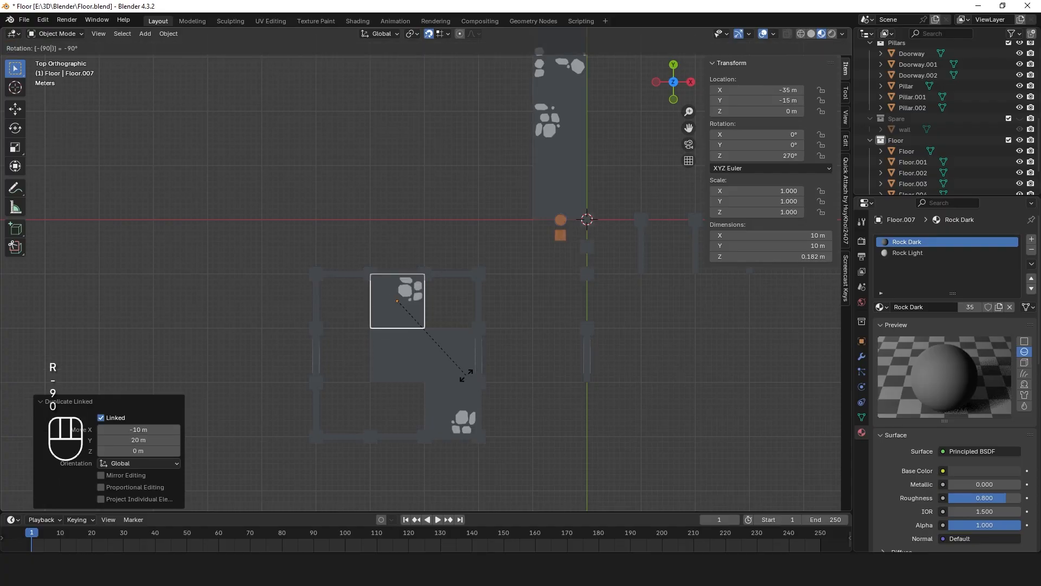
pyautogui.press('Return')
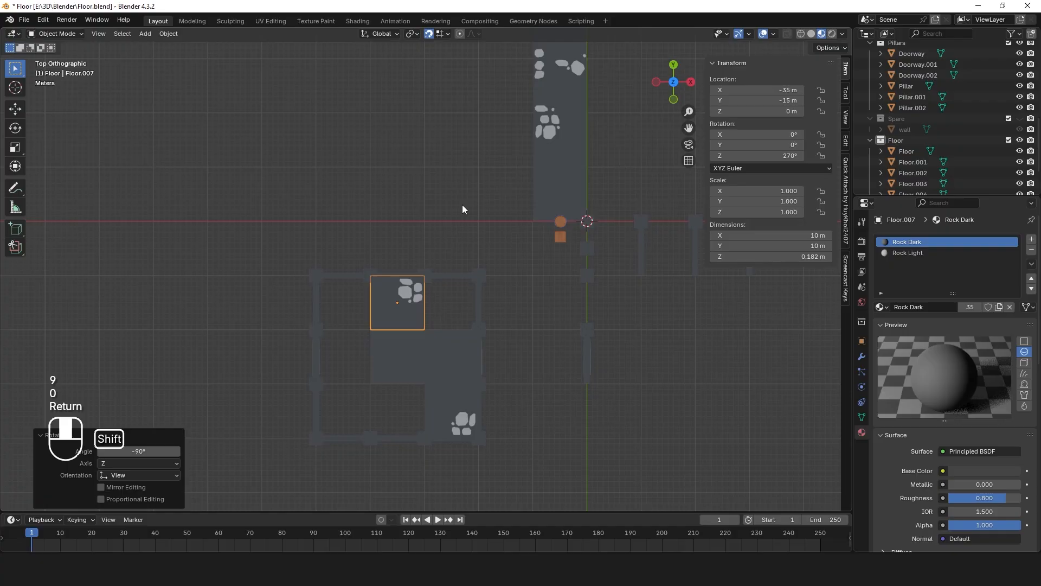
# Create a linked duplicate of stone tile Floor.002 and place it in the room's corner at X -25 m, Y -15 m
pyautogui.keyDown('shift'); pyautogui.scroll(5, 482, 217); pyautogui.keyUp('shift')
pyautogui.click(574, 172)
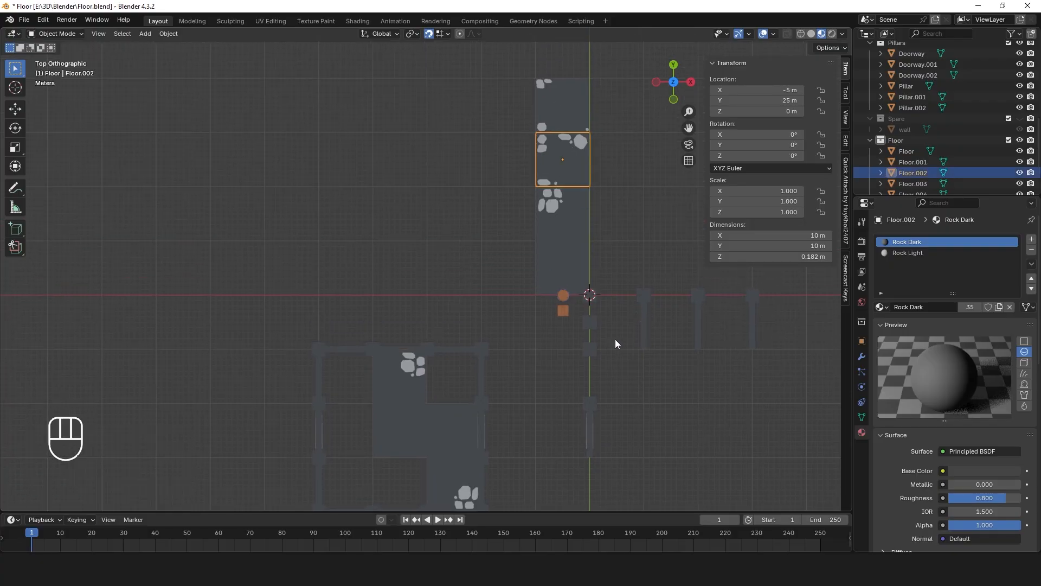
pyautogui.press('alt')
pyautogui.hotkey('alt', 'd')
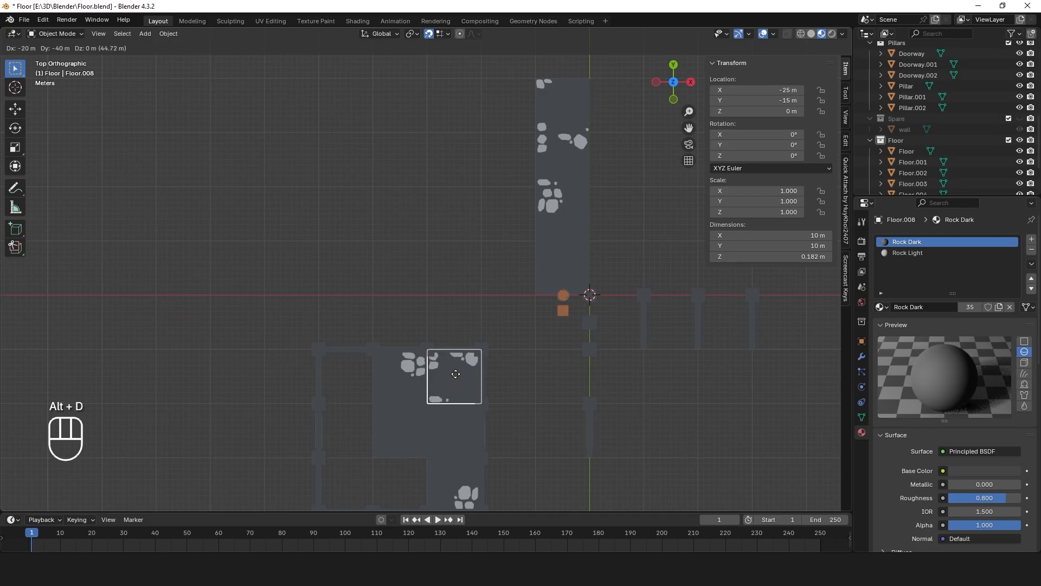
pyautogui.click(453, 376)
# Place another linked duplicate of the Floor.002 tile copy in the opposite corner at X -45 m, Y -35 m
pyautogui.keyDown('shift'); pyautogui.moveTo(534, 411); pyautogui.dragTo(569, 343, button='middle'); pyautogui.keyUp('shift')
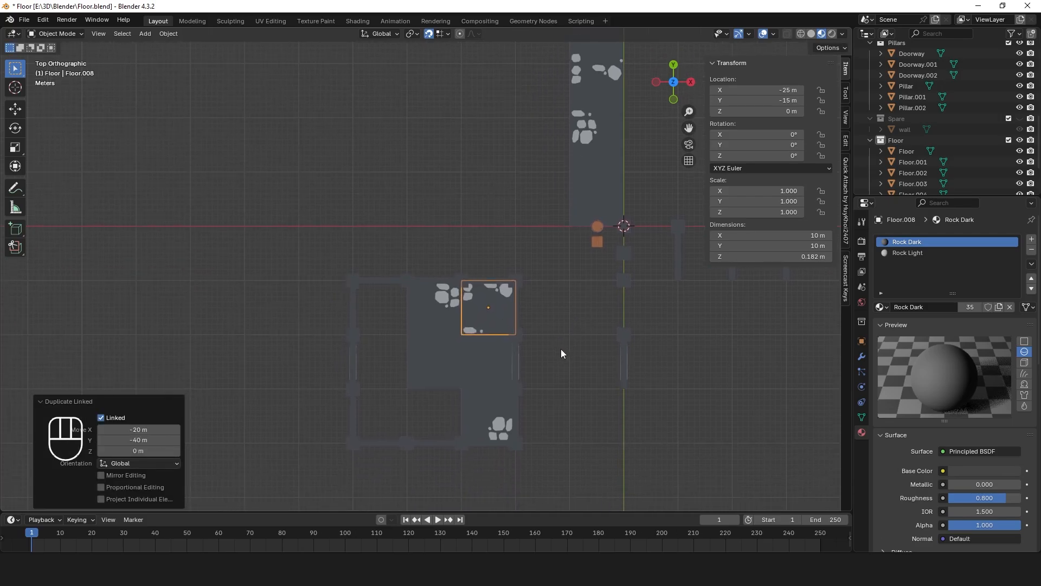
pyautogui.hotkey('alt', 'd')
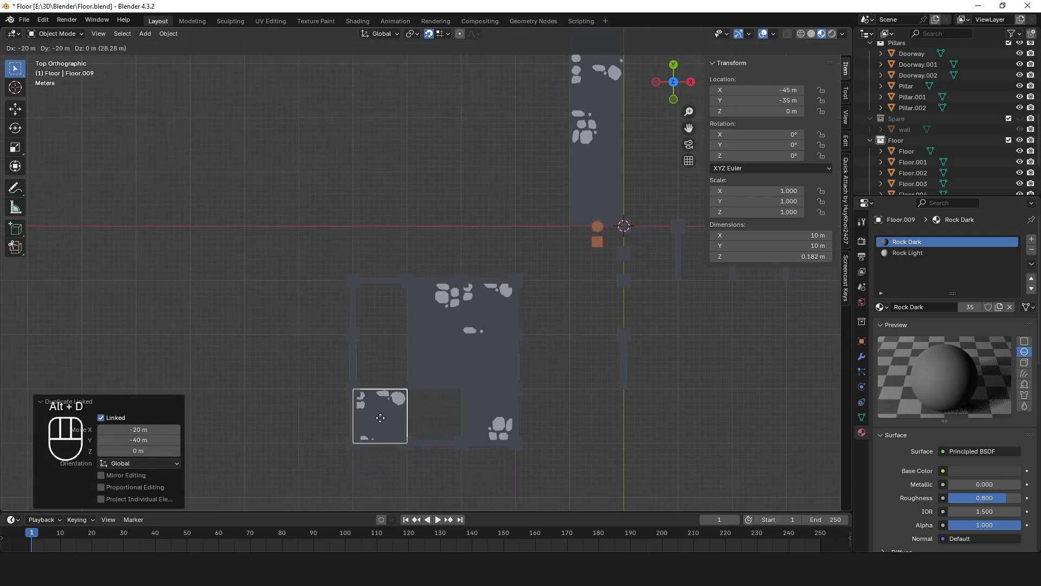
pyautogui.click(379, 418)
# Create a linked duplicate of stone tile Floor.003 and align it in the room's corner at X -45 m, Y -15 m
pyautogui.keyDown('shift'); pyautogui.moveTo(528, 243); pyautogui.dragTo(502, 286, button='middle'); pyautogui.keyUp('shift')
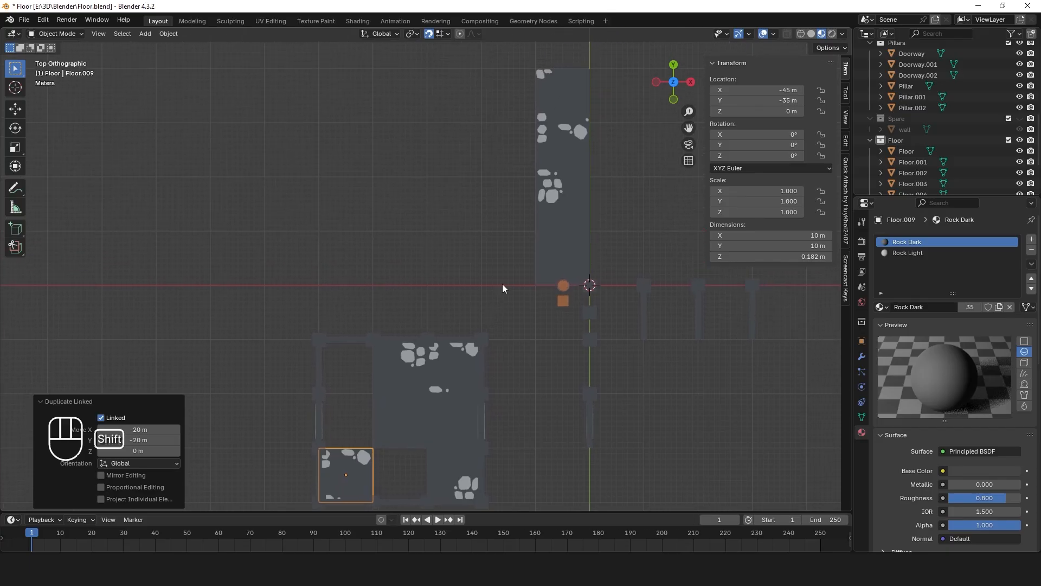
pyautogui.click(568, 88)
pyautogui.hotkey('alt', 'd')
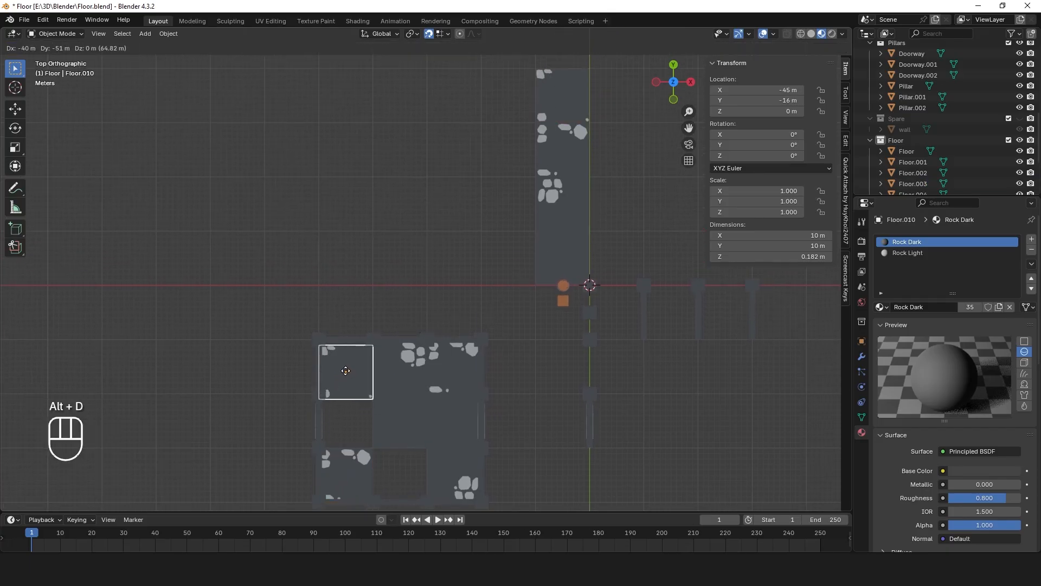
pyautogui.click(346, 370)
pyautogui.scroll(3, 517, 448)
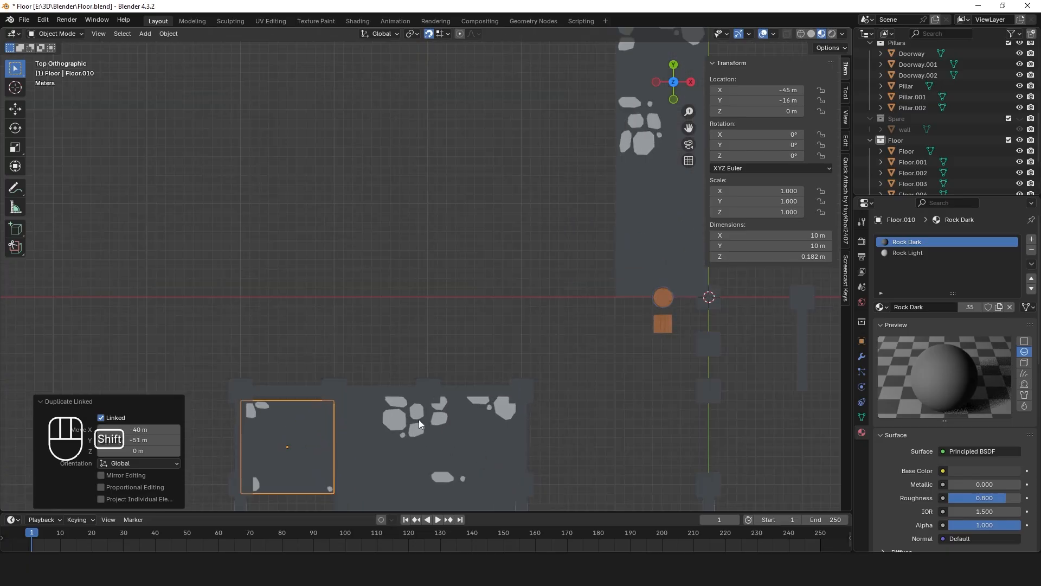
pyautogui.keyDown('shift'); pyautogui.moveTo(432, 406); pyautogui.dragTo(556, 222, button='middle'); pyautogui.keyUp('shift')
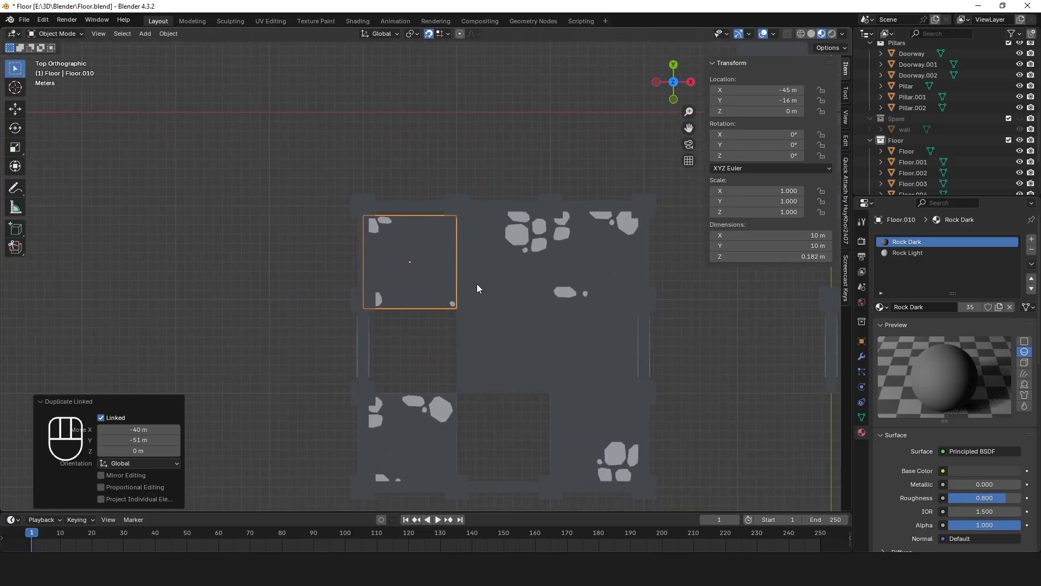
pyautogui.press('g')
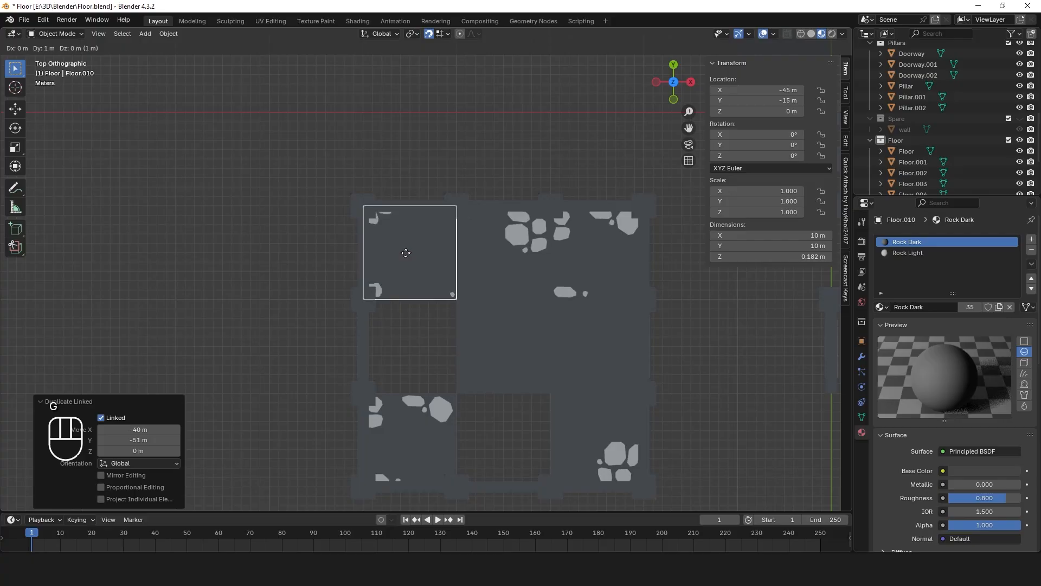
pyautogui.click(410, 255)
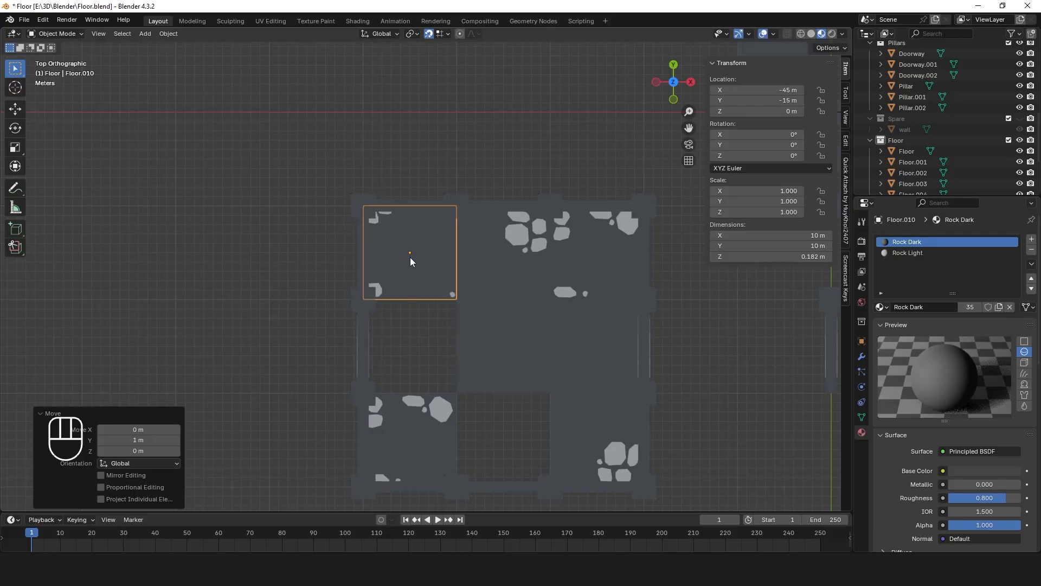
# Create a linked duplicate of the stone tile Floor.007 and place it at X -45 m, Y -25 m
pyautogui.click(597, 346)
pyautogui.click(591, 426)
pyautogui.click(511, 276)
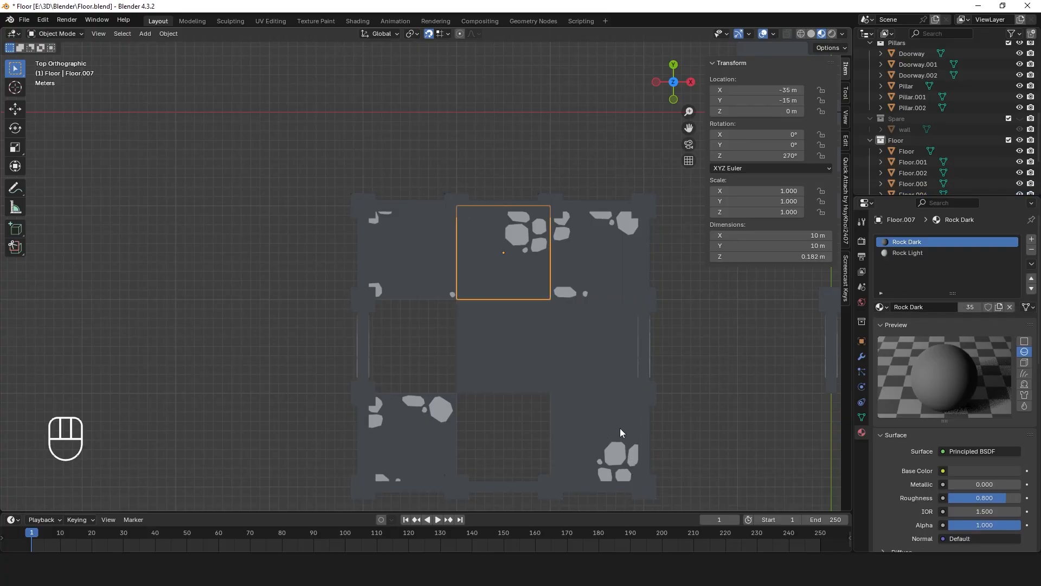
pyautogui.hotkey('alt', 'd')
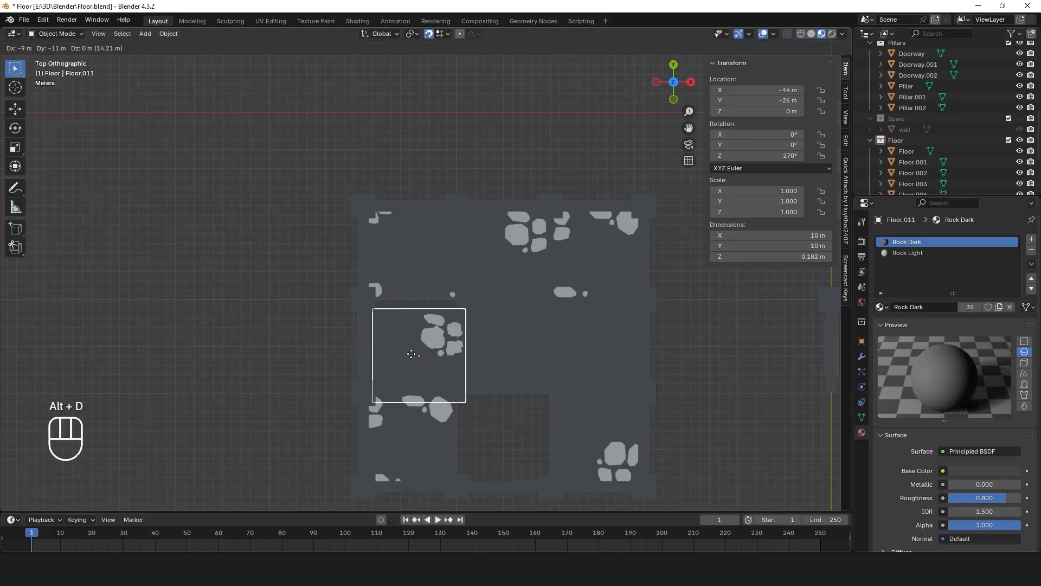
pyautogui.click(412, 349)
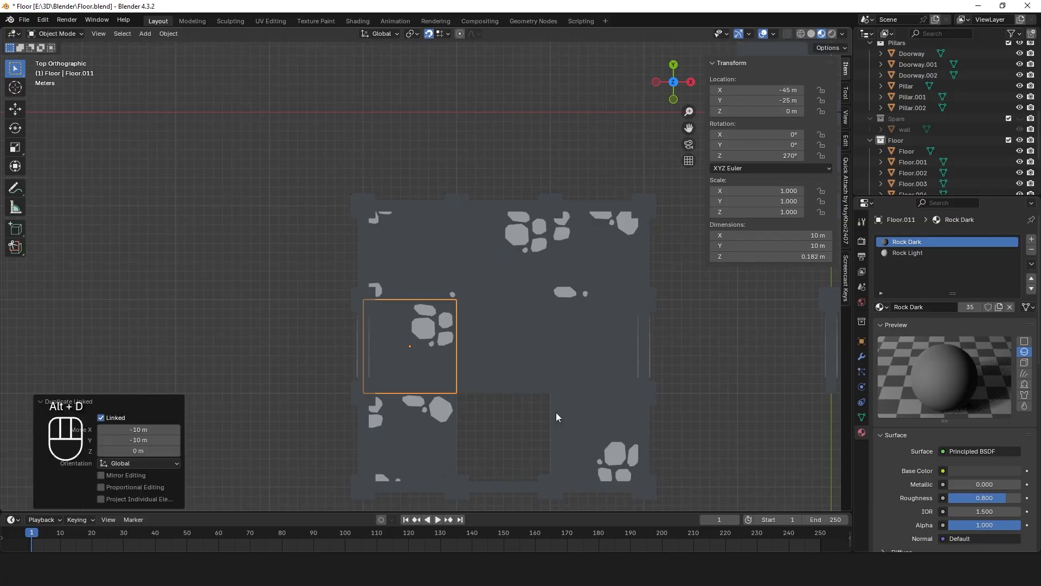
# Rotate the new tile copy beside the room's wall opening 90° about the Z axis
pyautogui.press('r')
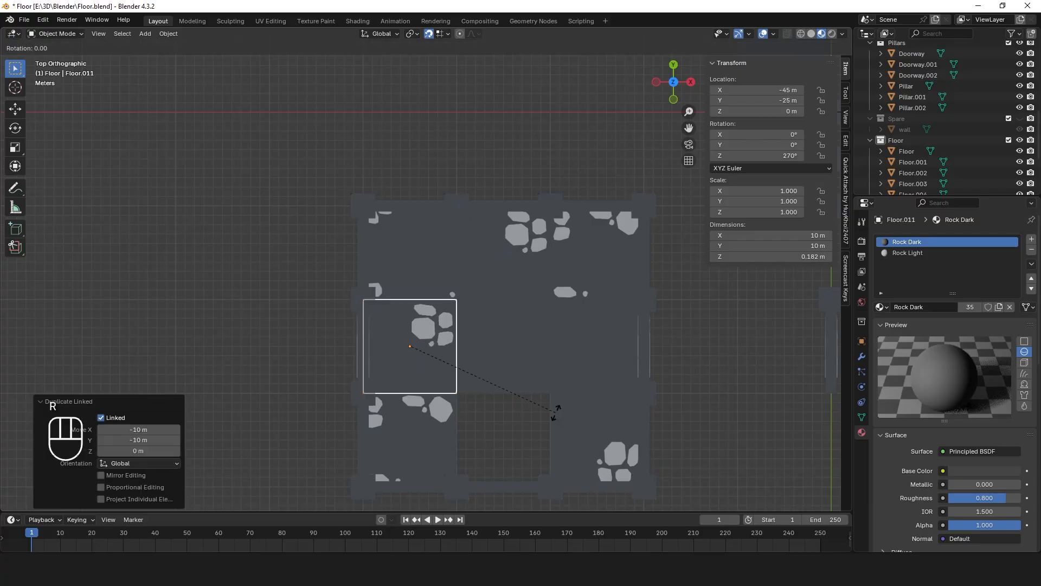
pyautogui.press('z')
pyautogui.press('9')
pyautogui.press('0')
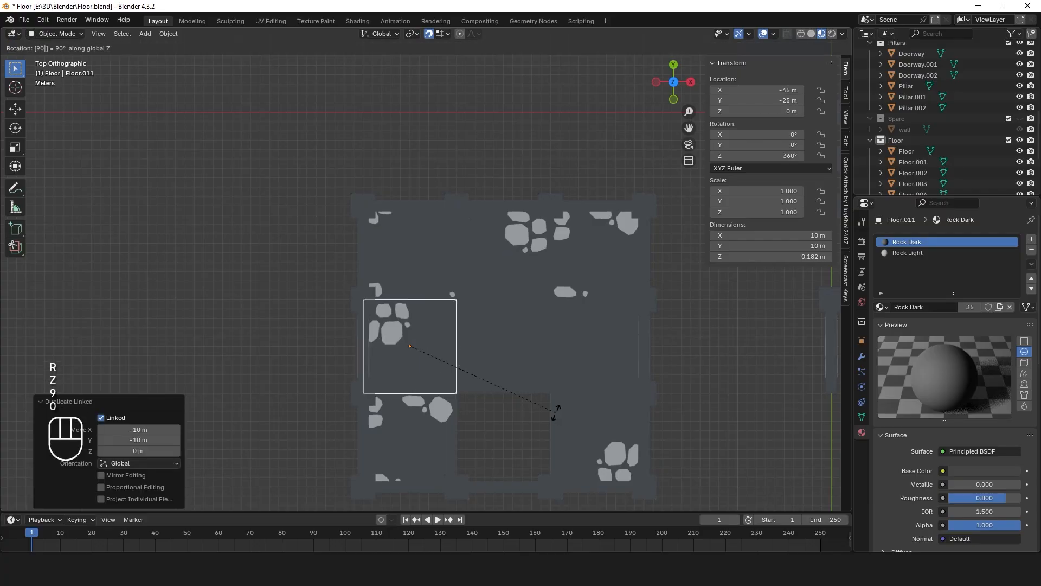
pyautogui.press('Return')
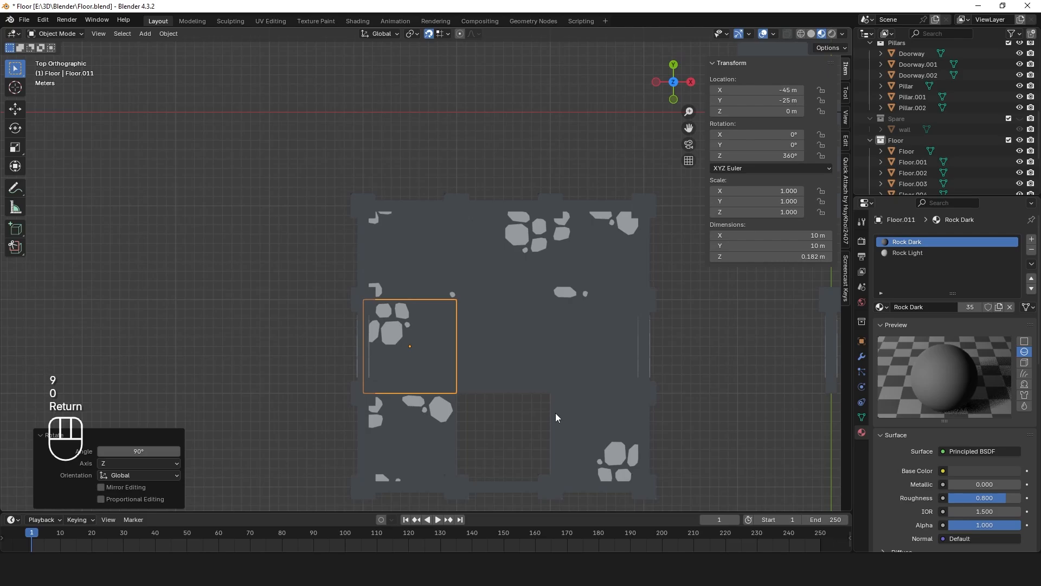
# Rotate the corner tile Floor.009 at X -45 m, Y -35 m by -90° about the Z axis
pyautogui.click(449, 431)
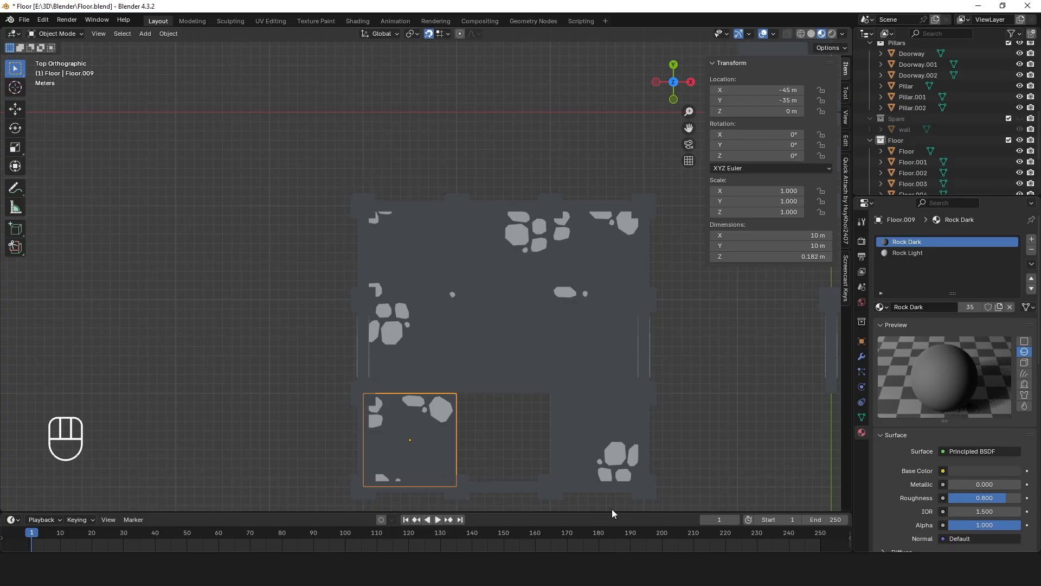
pyautogui.press('r')
pyautogui.press('z')
pyautogui.press('-')
pyautogui.press('9')
pyautogui.press('0')
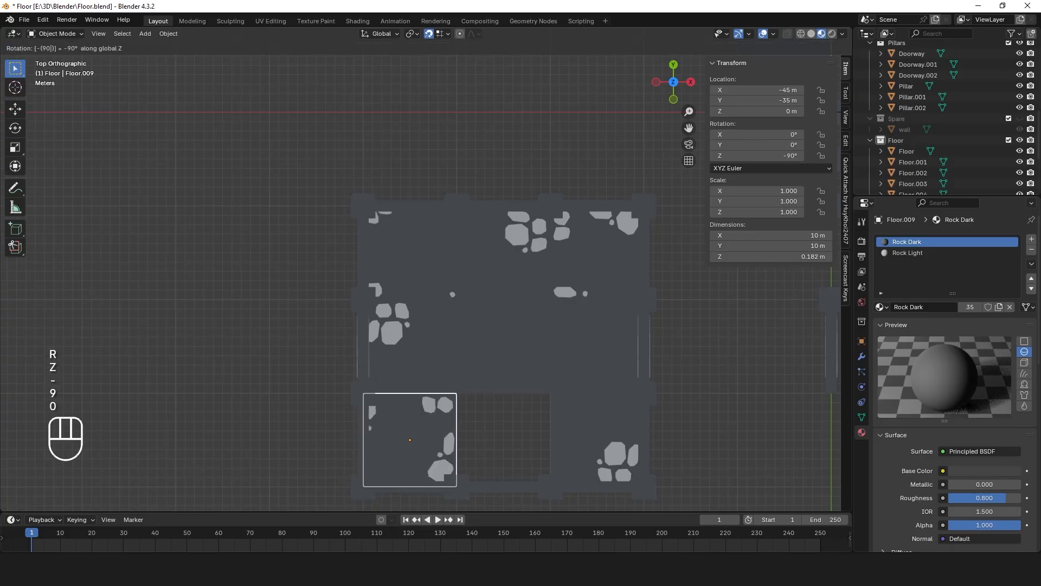
pyautogui.press('Return')
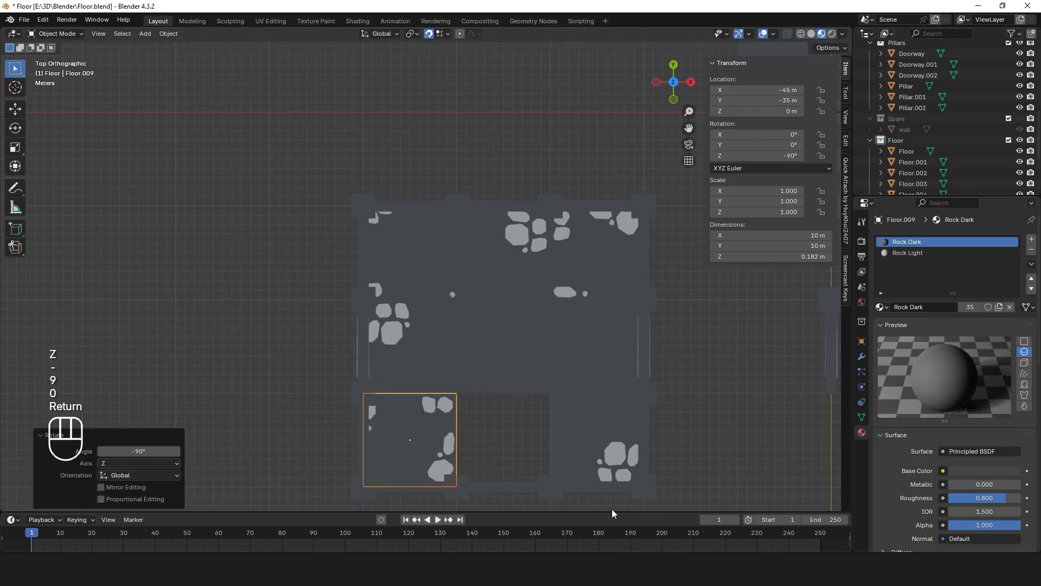
# Rotate the same corner tile Floor.009 a further 180° about the Z axis
pyautogui.press('r')
pyautogui.press('z')
pyautogui.press('1')
pyautogui.press('8')
pyautogui.press('0')
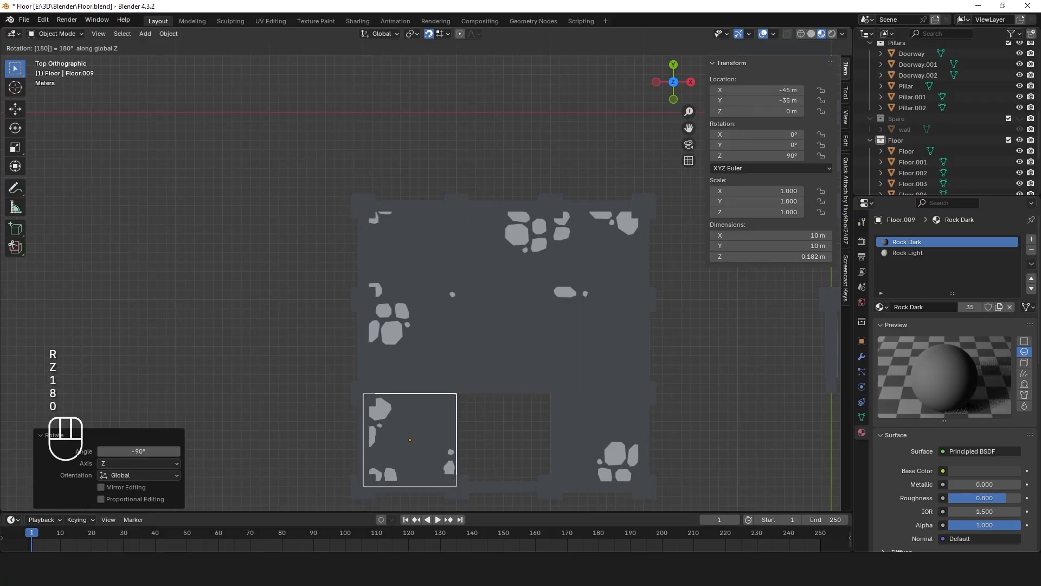
pyautogui.press('Return')
# Rotate the corner tile Floor.008 at X -25 m, Y -15 m by -90° about the Z axis
pyautogui.click(598, 286)
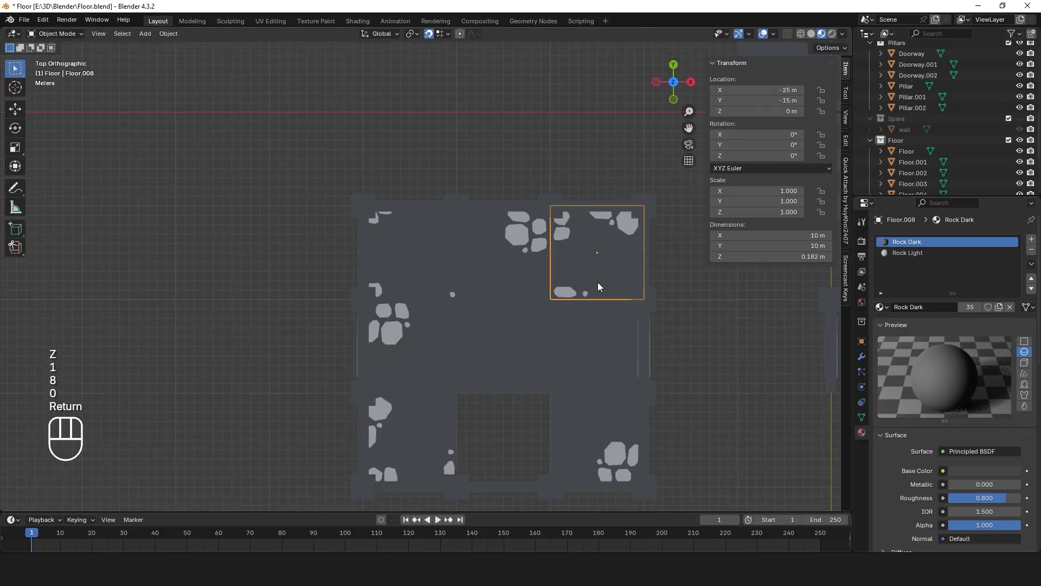
pyautogui.press('r')
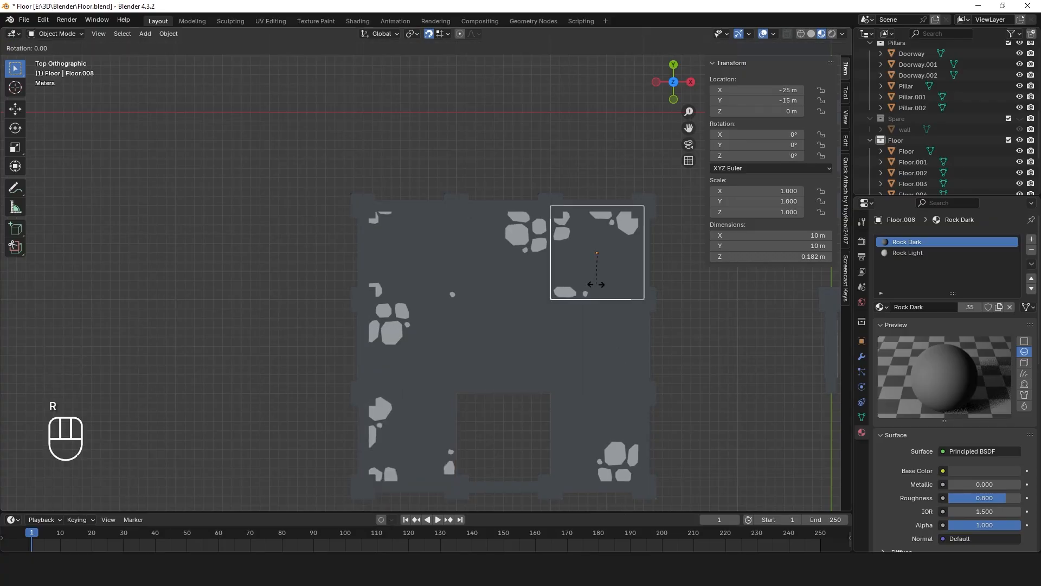
pyautogui.press('z')
pyautogui.press('-')
pyautogui.press('9')
pyautogui.press('0')
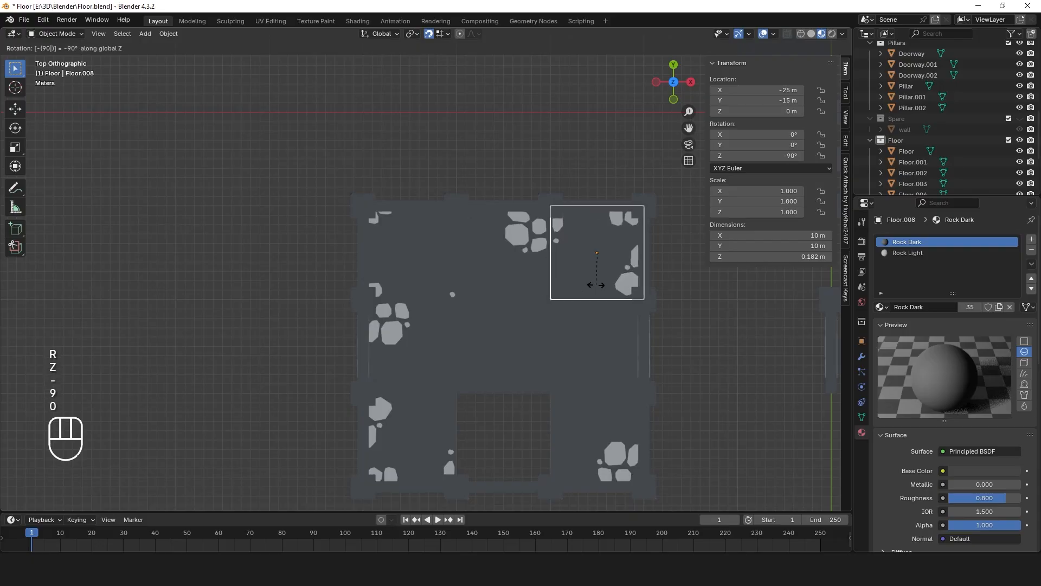
pyautogui.press('Return')
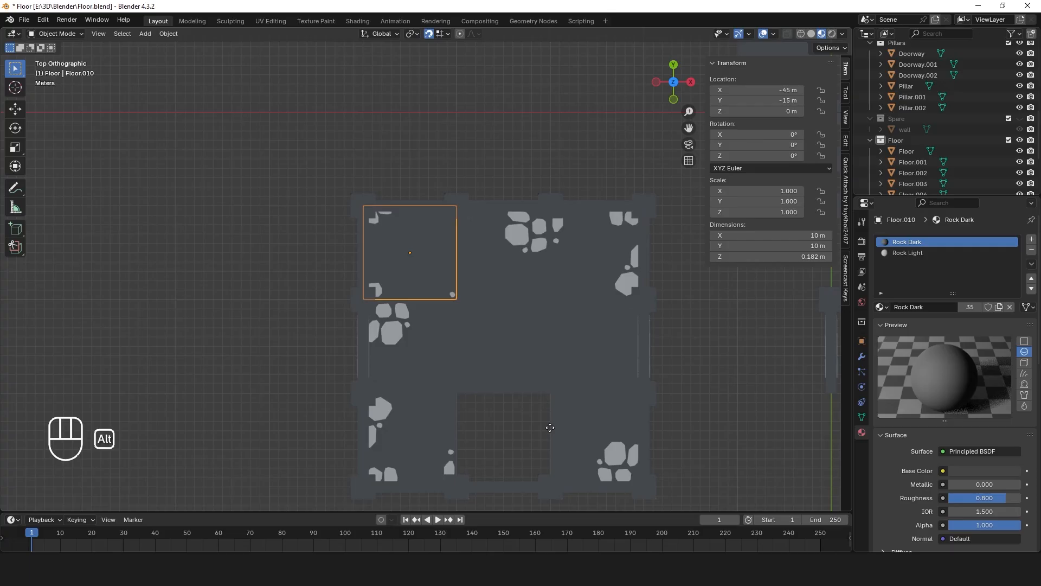
# Place a linked duplicate of corner tile Floor.010 in the remaining floor gap at X -35 m, Y -35 m and rotate it 90° about Z
pyautogui.hotkey('alt', 'd')
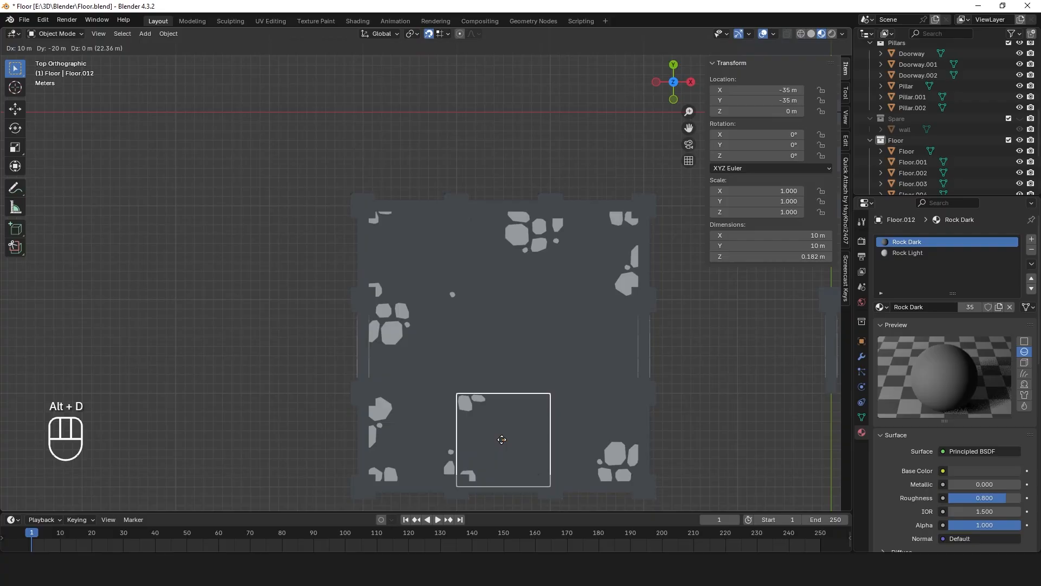
pyautogui.click(501, 440)
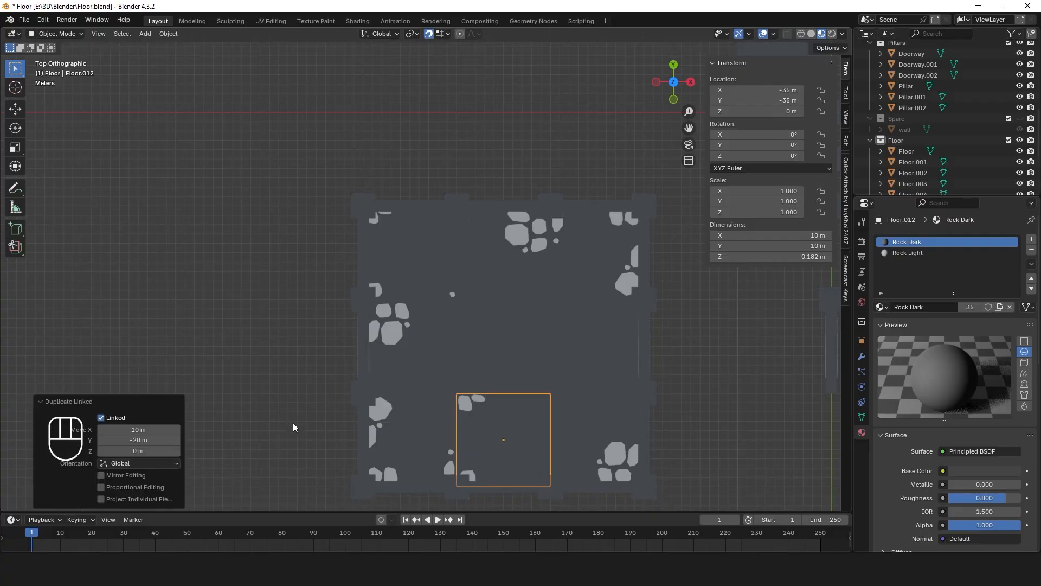
pyautogui.write('r')
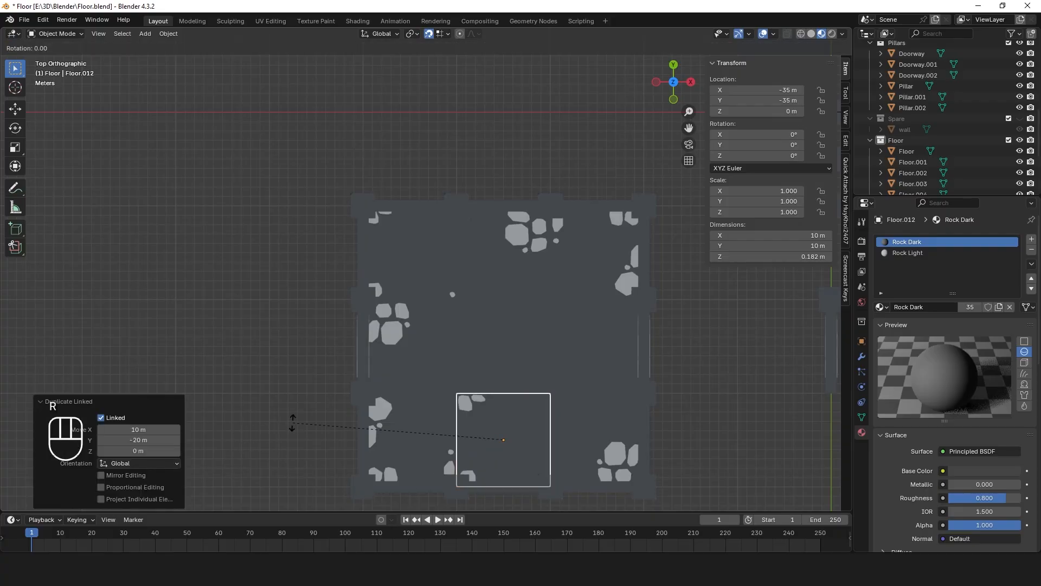
pyautogui.write('z90')
pyautogui.press('Return')
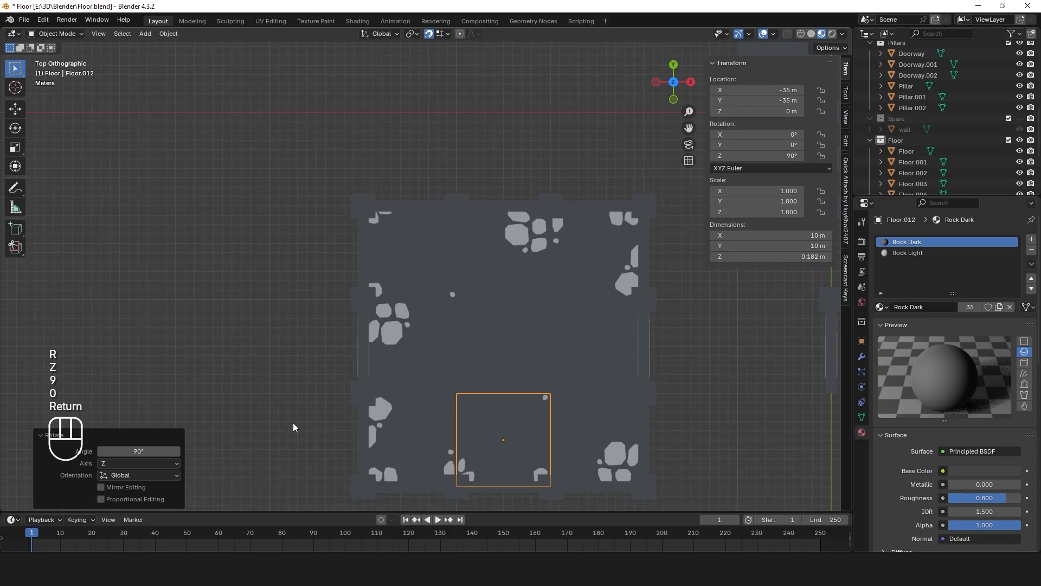
# Select the four original floor tiles outside the room, enter Edit Mode on them together and deselect their geometry
pyautogui.moveTo(565, 429); pyautogui.dragTo(382, 317, button='middle')
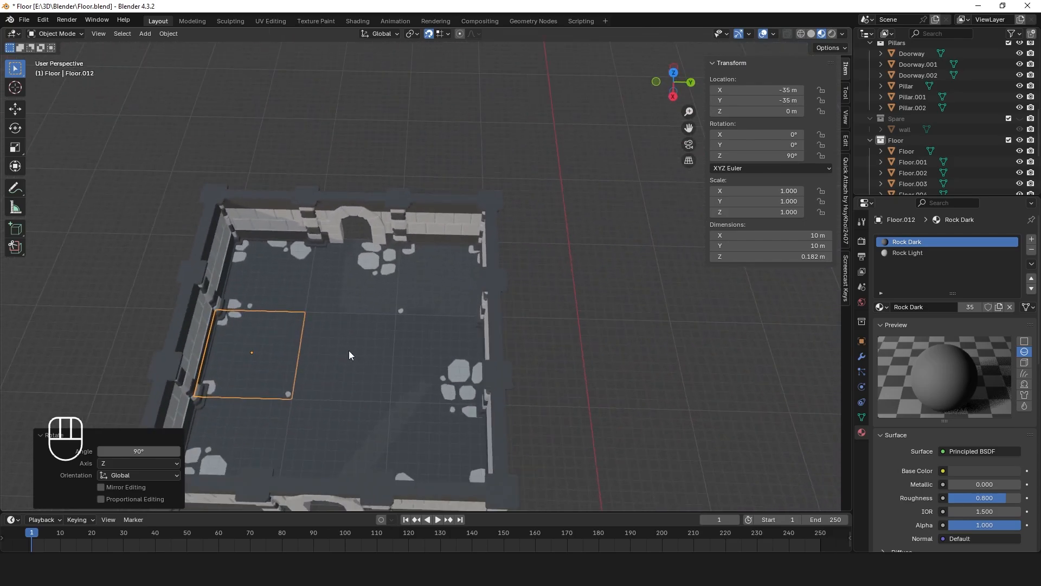
pyautogui.moveTo(349, 354); pyautogui.dragTo(448, 324, button='middle')
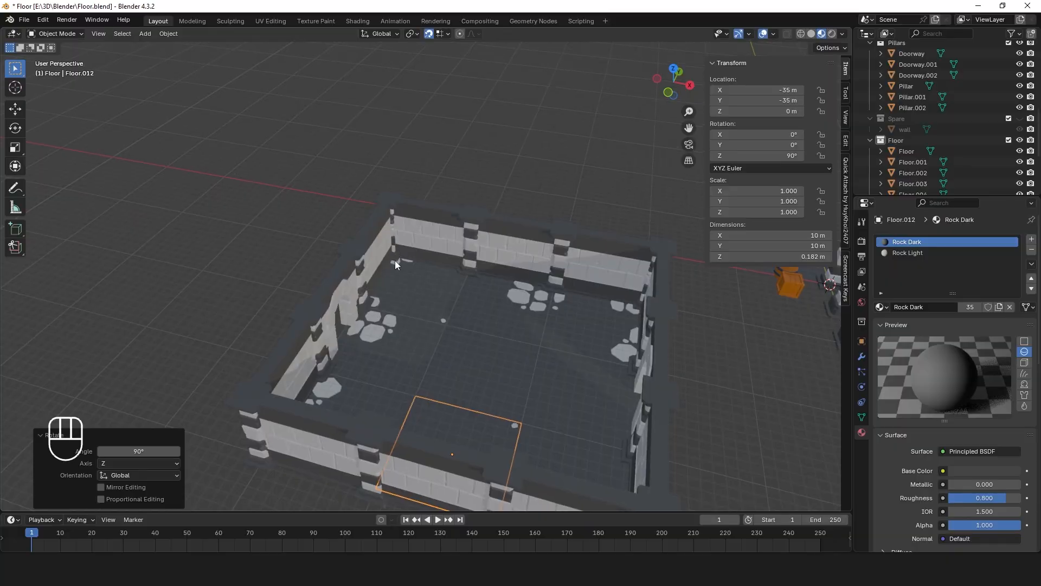
pyautogui.moveTo(395, 261); pyautogui.dragTo(452, 190, button='middle')
pyautogui.keyDown('shift'); pyautogui.moveTo(499, 219); pyautogui.dragTo(606, 330, button='middle'); pyautogui.keyUp('shift')
pyautogui.keyDown('shift'); pyautogui.moveTo(421, 230); pyautogui.dragTo(380, 242, button='middle'); pyautogui.keyUp('shift')
pyautogui.moveTo(163, 54); pyautogui.dragTo(376, 151)
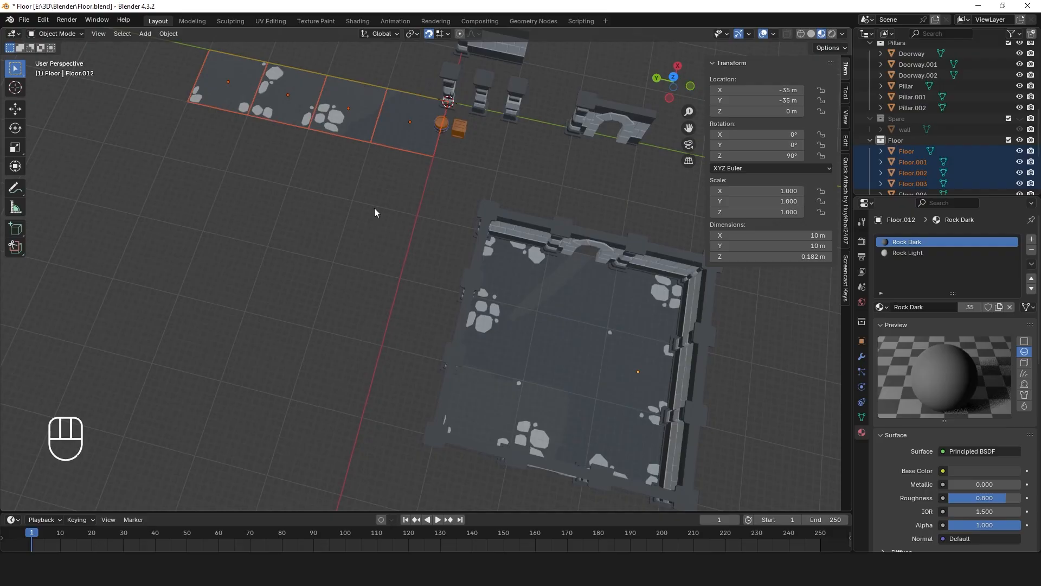
pyautogui.click(75, 34)
pyautogui.click(68, 53)
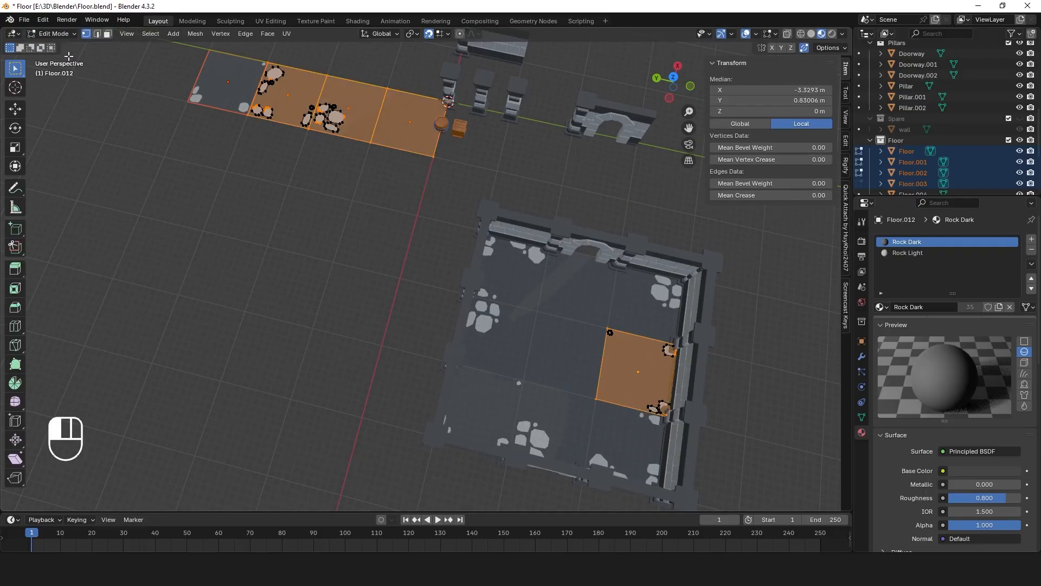
pyautogui.click(273, 201)
pyautogui.click(265, 108)
# Split the 3D viewport side by side, framing the original floor tiles from above in one view and the walled room in the other
pyautogui.moveTo(349, 165); pyautogui.dragTo(406, 310, button='middle')
pyautogui.scroll(-1, 518, 351)
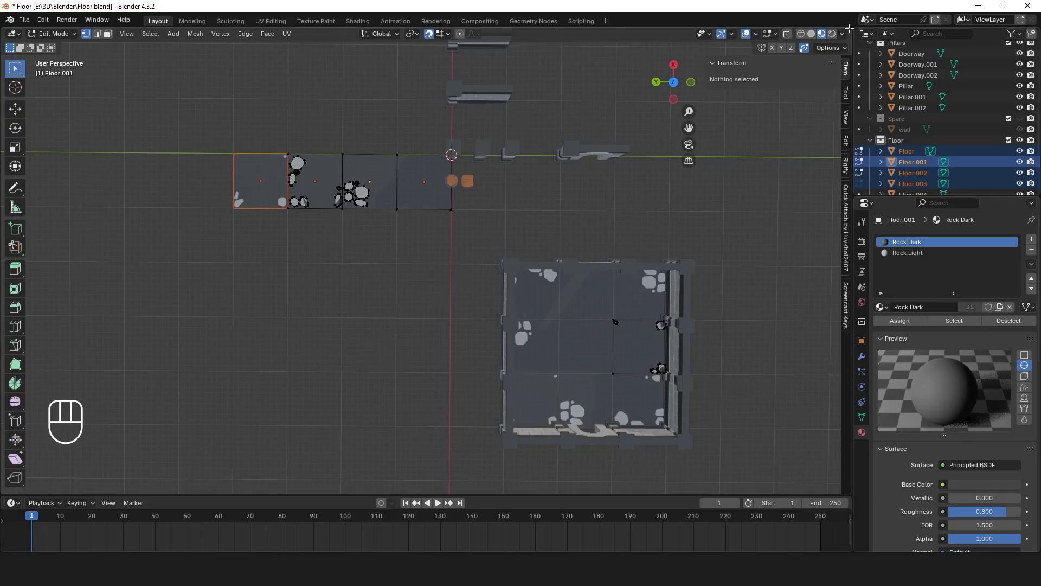
pyautogui.moveTo(849, 30); pyautogui.dragTo(457, 290)
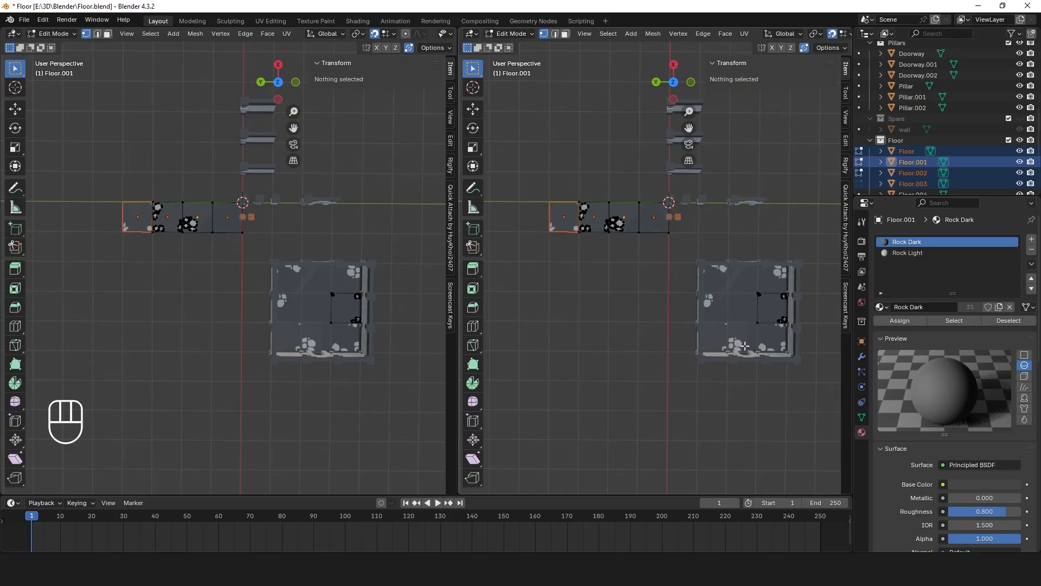
pyautogui.moveTo(734, 243); pyautogui.dragTo(596, 174, button='middle')
pyautogui.scroll(5, 674, 285)
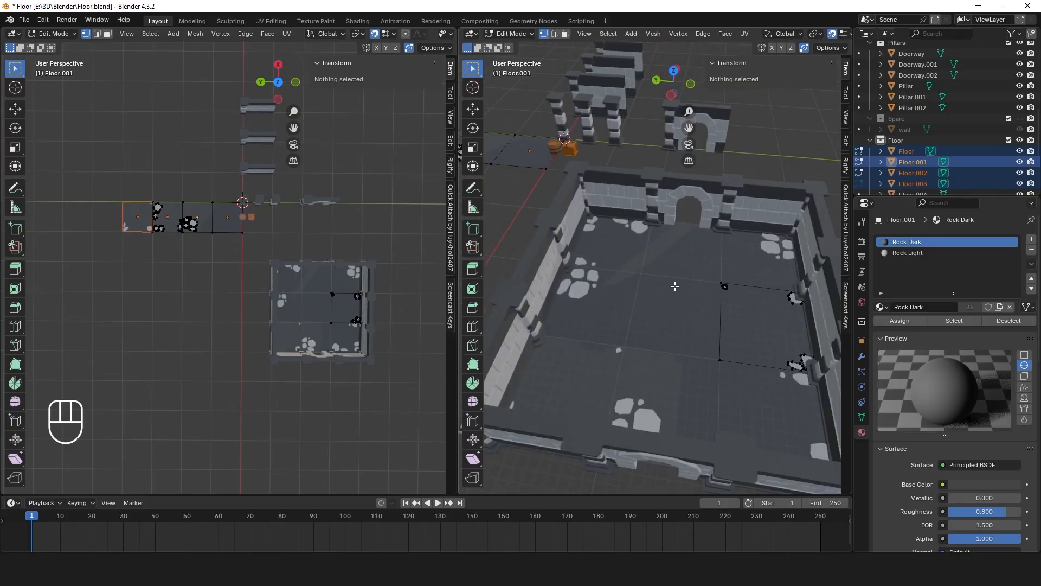
pyautogui.scroll(6, 210, 225)
pyautogui.keyDown('shift'); pyautogui.moveTo(107, 207); pyautogui.dragTo(362, 362, button='middle'); pyautogui.keyUp('shift')
pyautogui.scroll(4, 328, 312)
pyautogui.scroll(1, 328, 311)
pyautogui.keyDown('shift'); pyautogui.moveTo(168, 278); pyautogui.dragTo(245, 306, button='middle'); pyautogui.keyUp('shift')
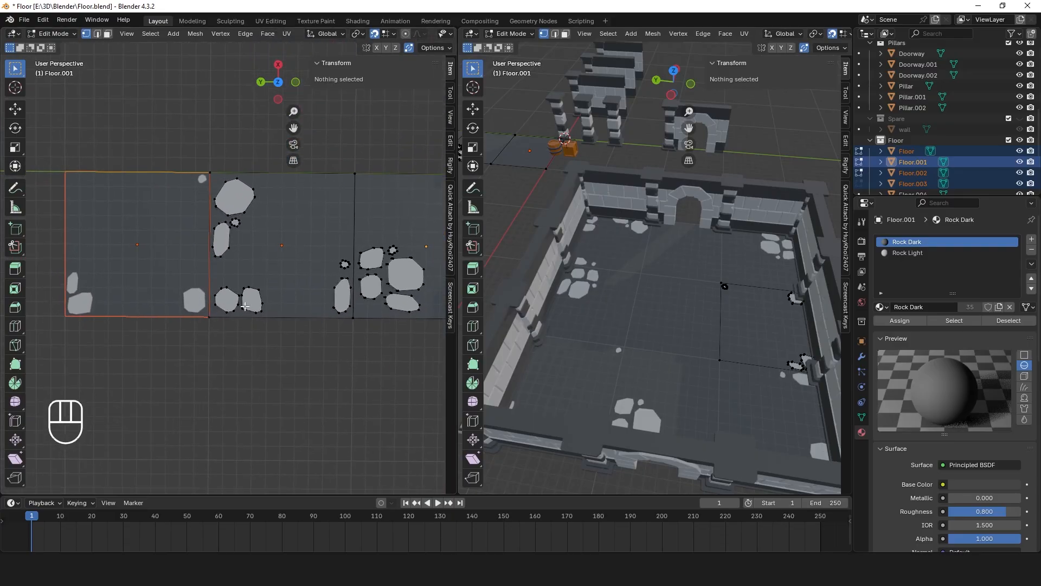
# Switch the viewport framing the original tiles to wireframe shading and restrict Edit Mode to tile Floor.002
pyautogui.moveTo(270, 275); pyautogui.dragTo(242, 318)
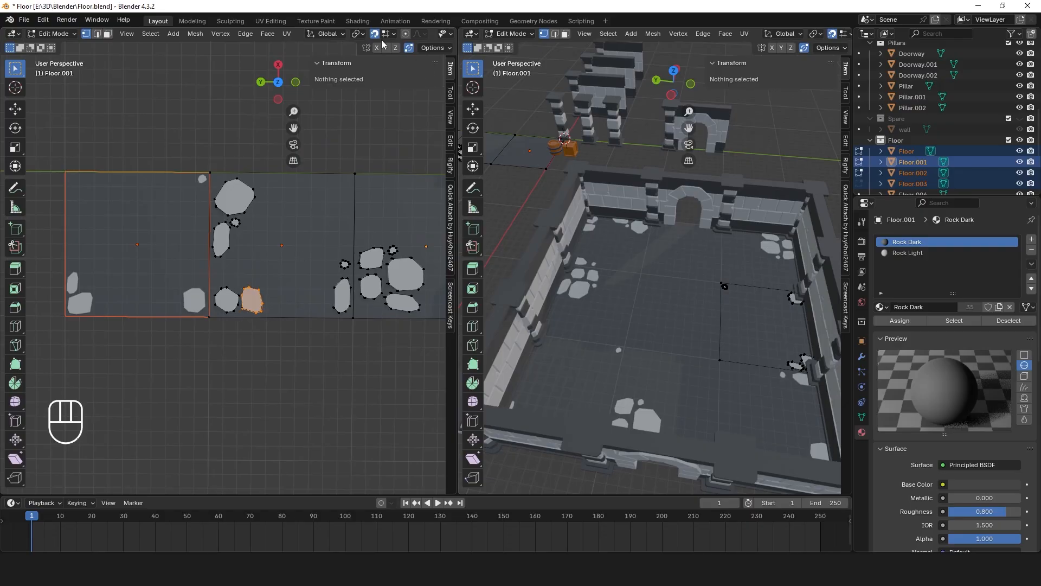
pyautogui.scroll(-5, 444, 35)
pyautogui.click(406, 33)
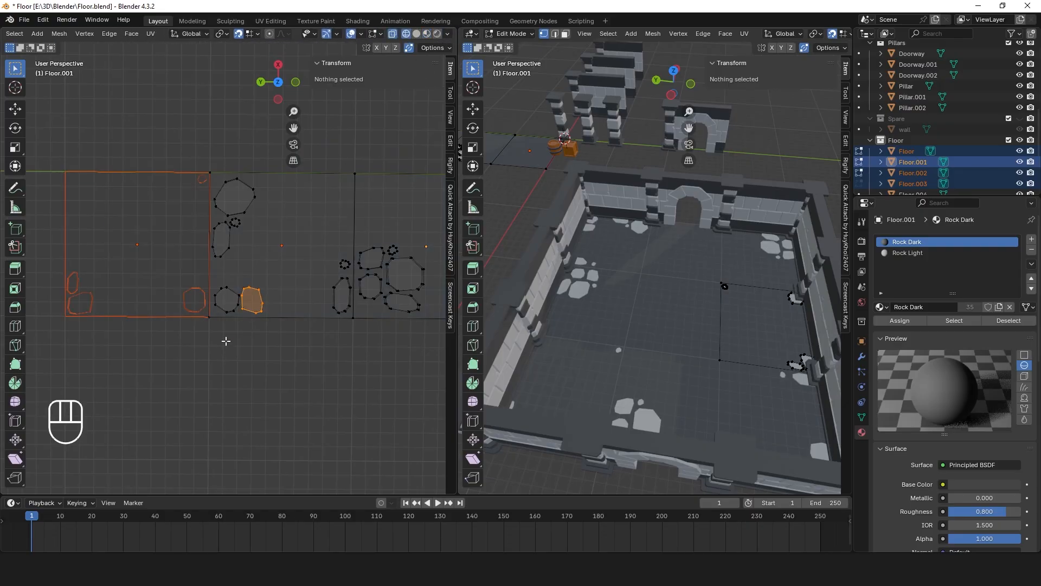
pyautogui.scroll(1, 226, 341)
pyautogui.click(304, 402)
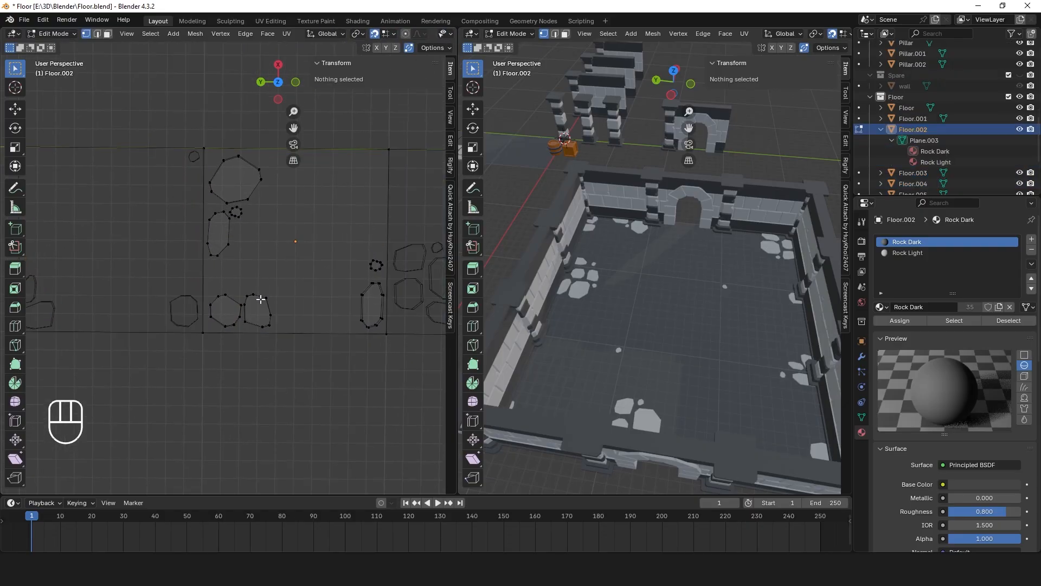
# Select the two adjacent stones near Floor.002's corner and move them with snapping to a median of X -4 m, Y 2 m
pyautogui.click(263, 298)
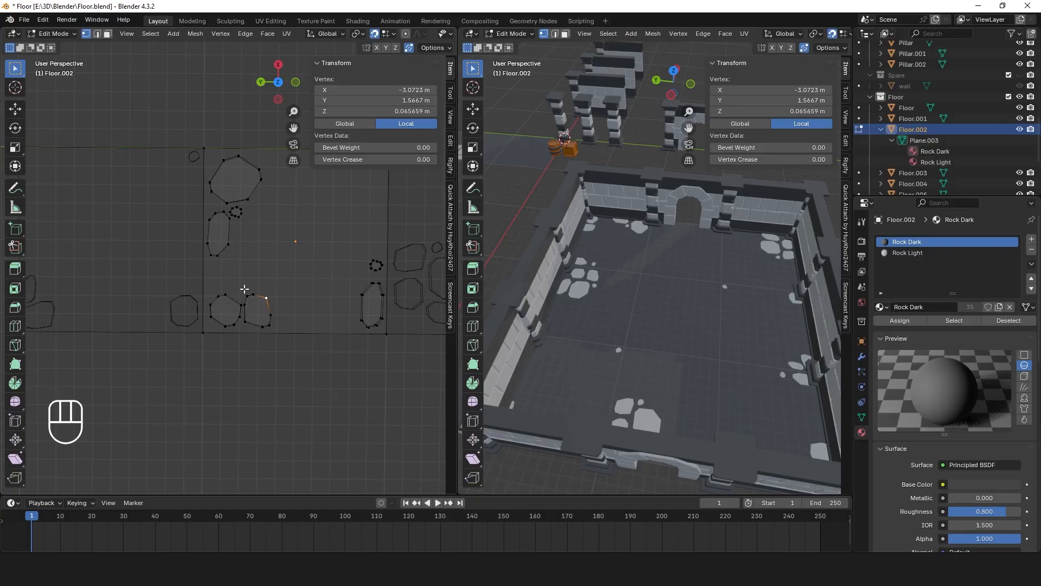
pyautogui.press('KP_Decimal')
pyautogui.scroll(-10, 234, 283)
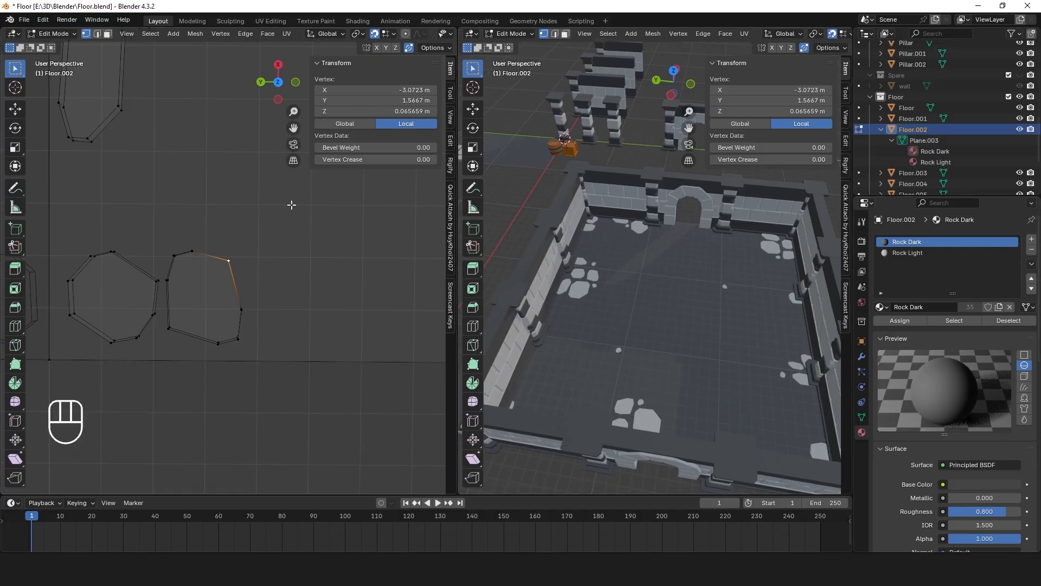
pyautogui.moveTo(283, 209); pyautogui.dragTo(62, 350)
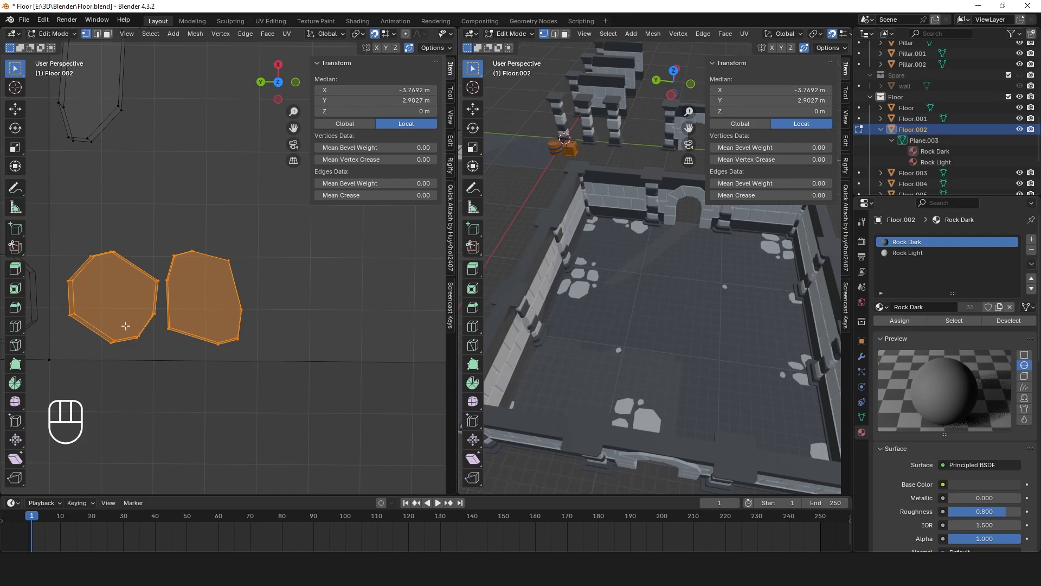
pyautogui.press('g')
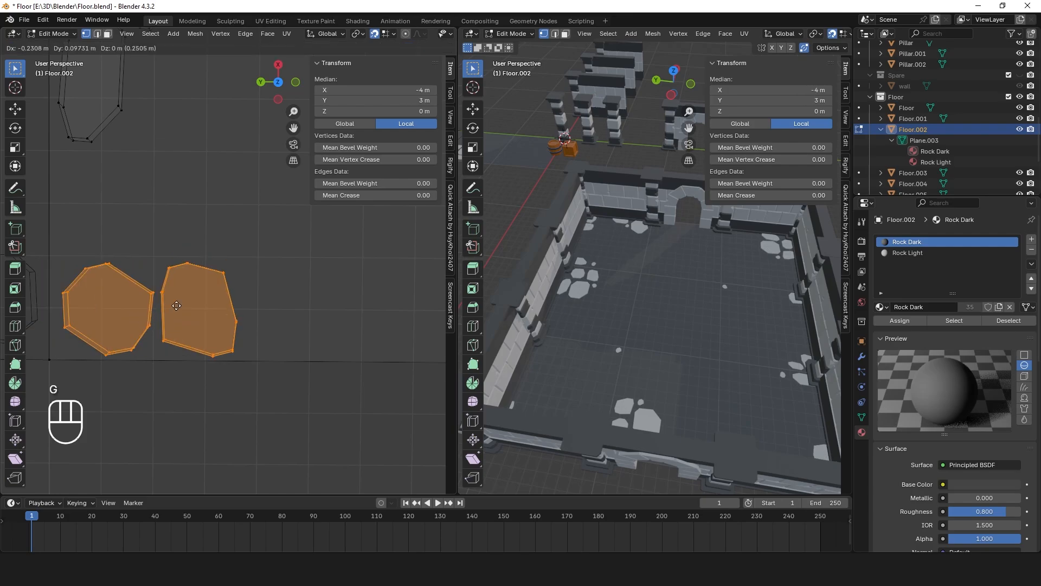
pyautogui.click(183, 287)
# Turn off snapping and move the two selected stones freely inward to a median of about X -3.06 m, Y 1.58 m
pyautogui.click(375, 33)
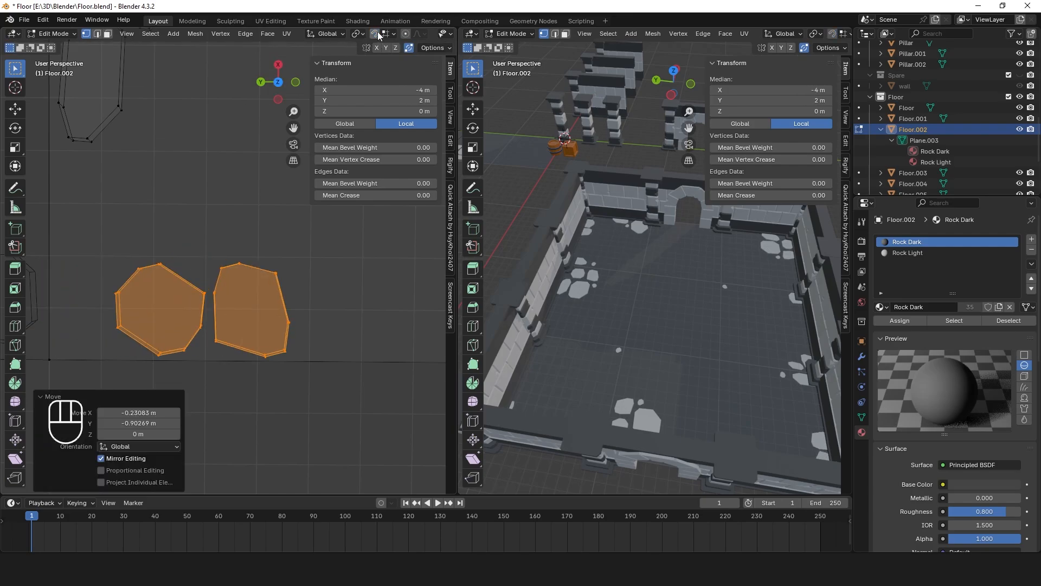
pyautogui.press('g')
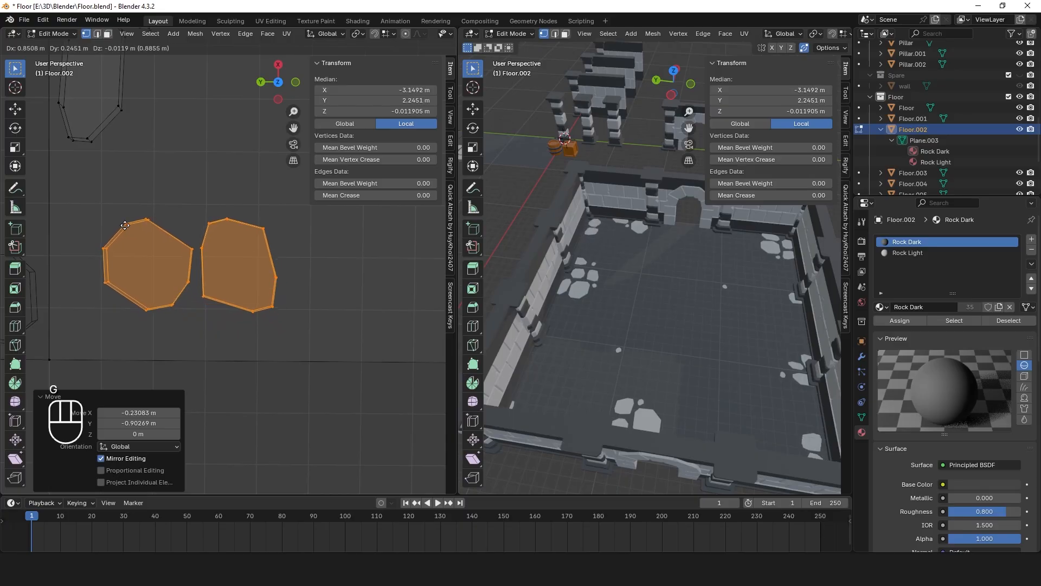
pyautogui.click(125, 225)
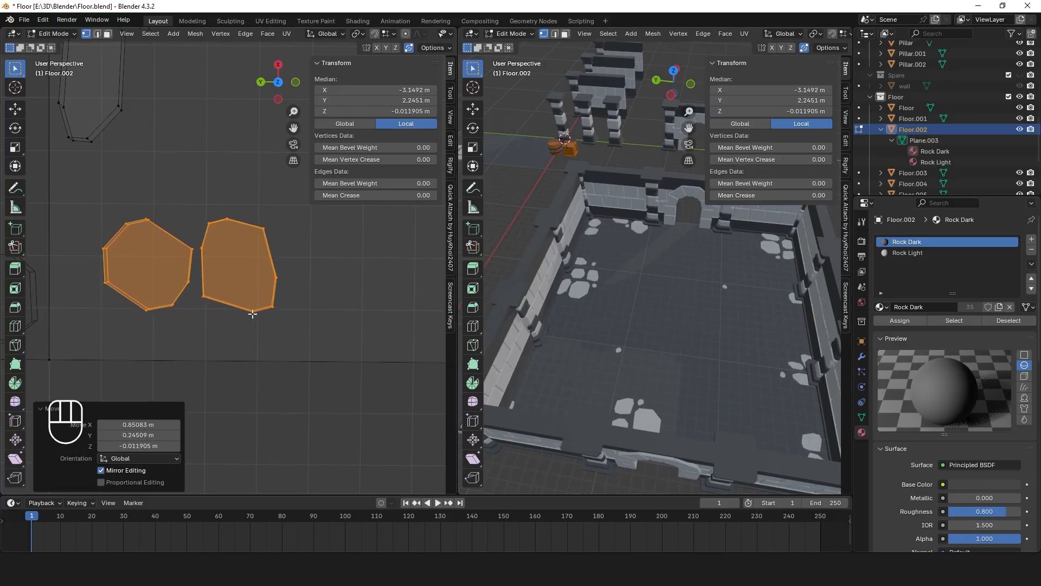
pyautogui.press('g')
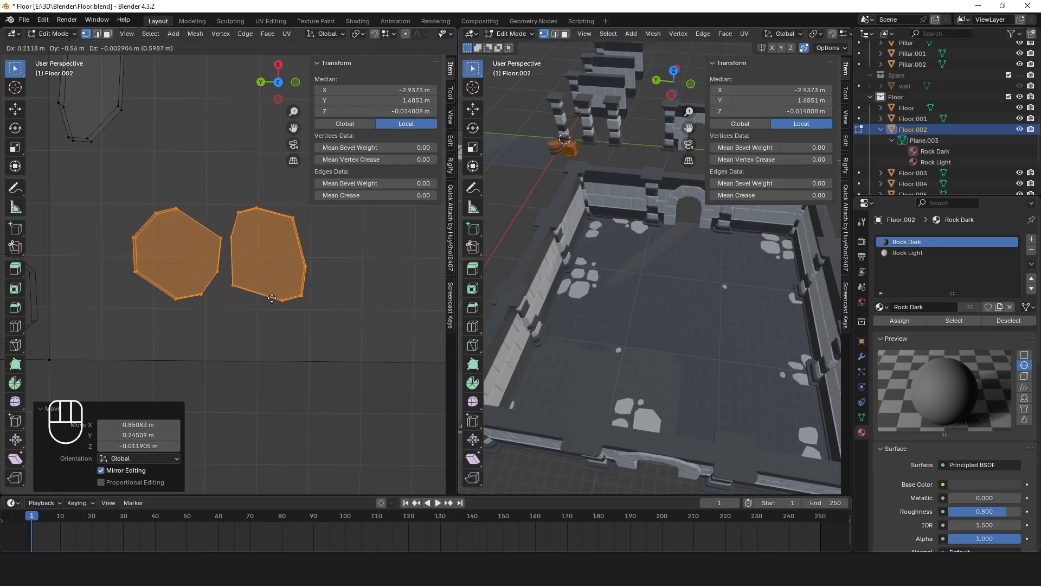
pyautogui.click(303, 296)
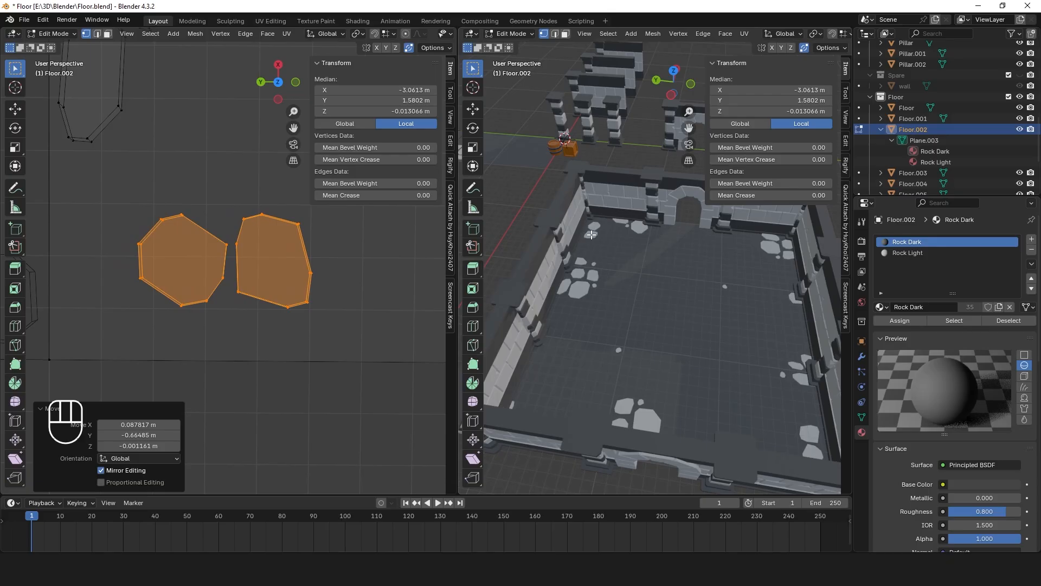
# Move the elongated stone in Floor.002's opposite corner about 0.5 m along X, away from the tile's edge
pyautogui.keyDown('shift'); pyautogui.moveTo(379, 295); pyautogui.dragTo(38, 306, button='middle'); pyautogui.keyUp('shift')
pyautogui.keyDown('shift'); pyautogui.moveTo(159, 227); pyautogui.dragTo(216, 228, button='middle'); pyautogui.keyUp('shift')
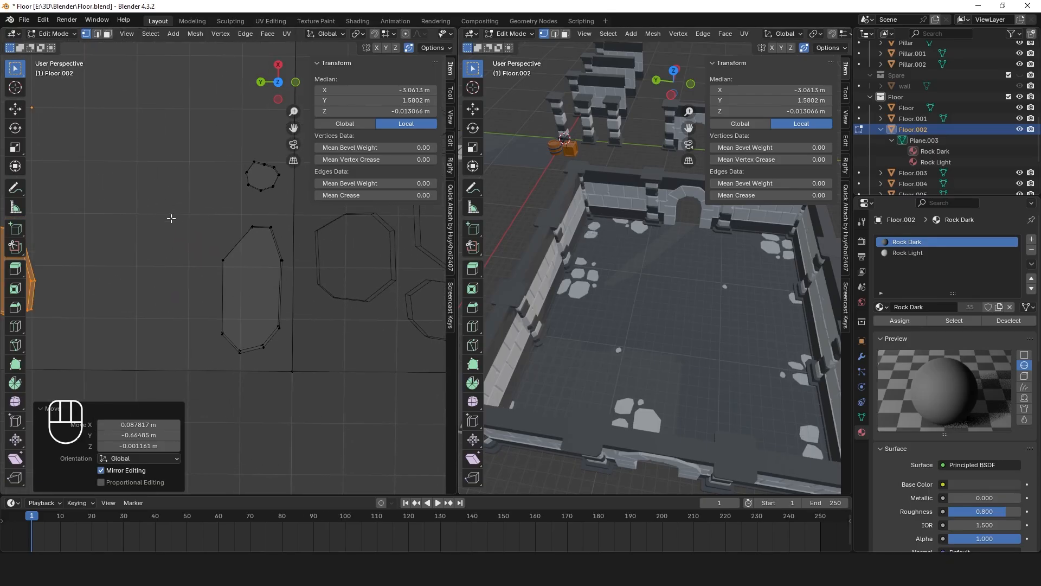
pyautogui.moveTo(177, 199); pyautogui.dragTo(284, 365)
pyautogui.press('g')
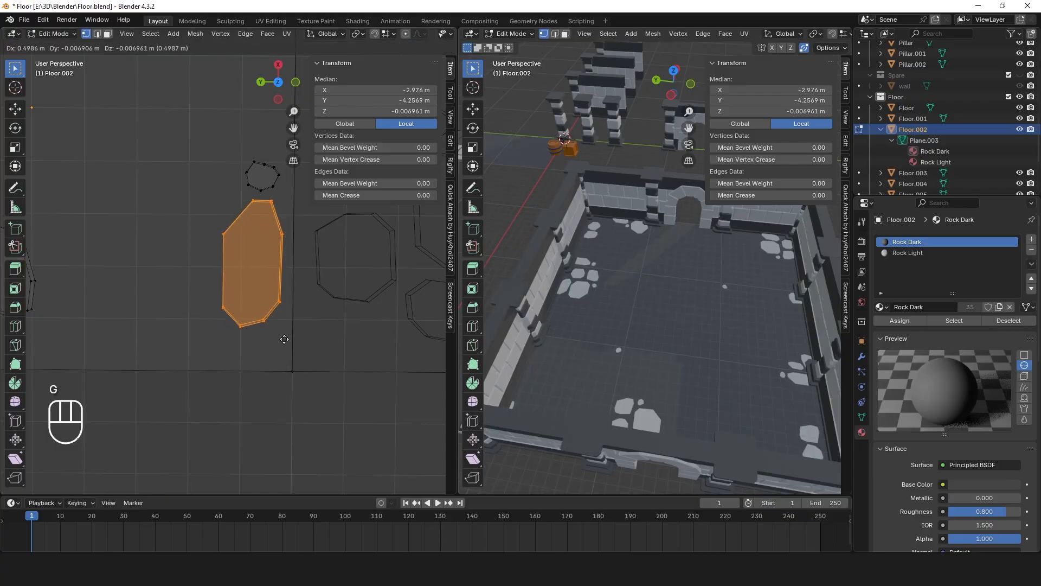
pyautogui.click(284, 339)
# Move the elongated stone together with the small stone beside it to a median of about X -1.5 m, Y -3.74 m
pyautogui.moveTo(166, 133); pyautogui.dragTo(289, 340)
pyautogui.press('g')
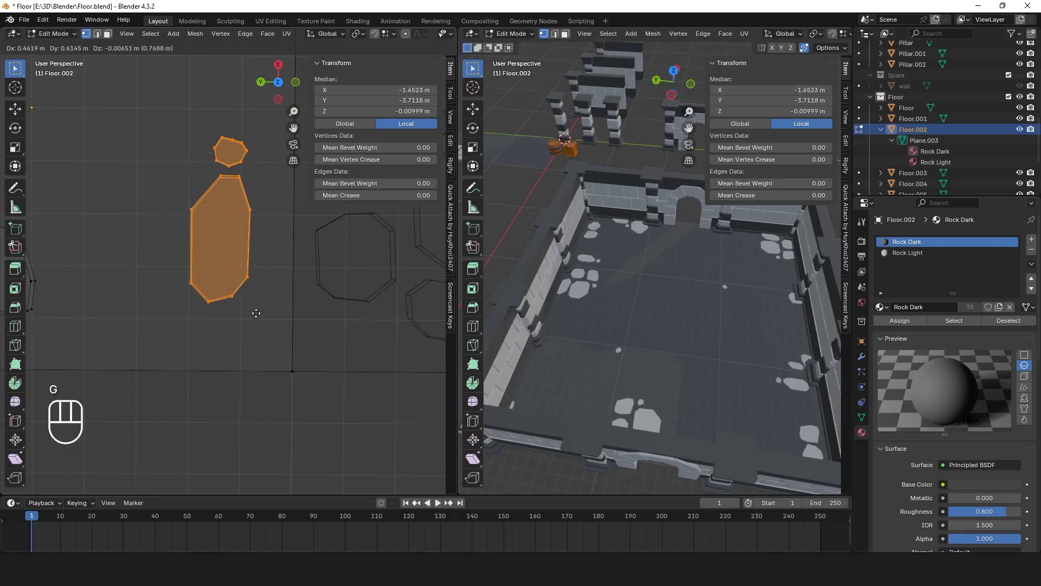
pyautogui.click(258, 306)
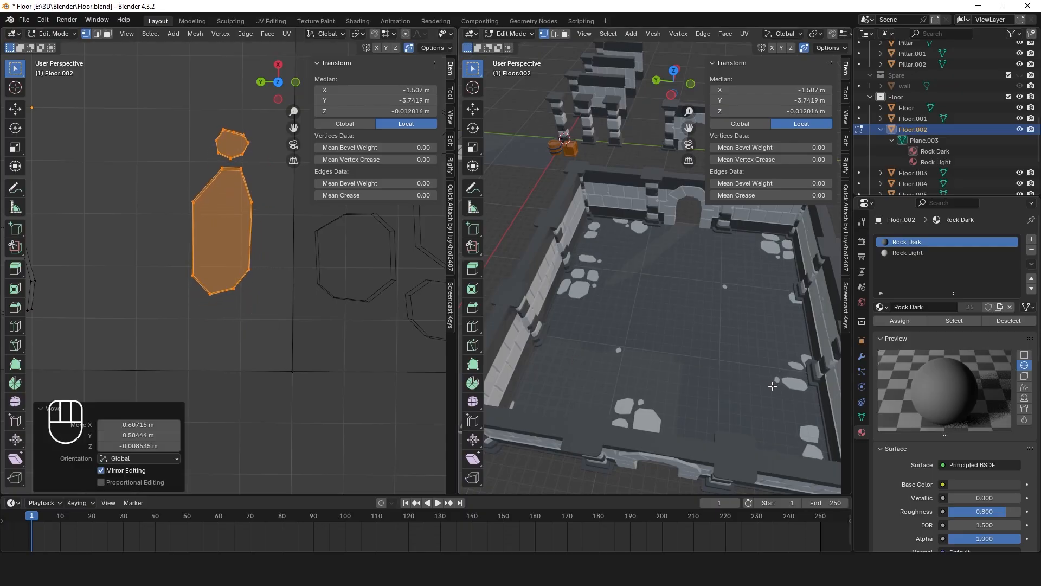
# Select the large stone, the elongated stone and the small stone between them near Floor.002's edge
pyautogui.scroll(-2, 156, 251)
pyautogui.keyDown('shift'); pyautogui.moveTo(170, 242); pyautogui.dragTo(381, 447, button='middle'); pyautogui.keyUp('shift')
pyautogui.keyDown('shift'); pyautogui.moveTo(248, 325); pyautogui.dragTo(327, 304, button='middle'); pyautogui.keyUp('shift')
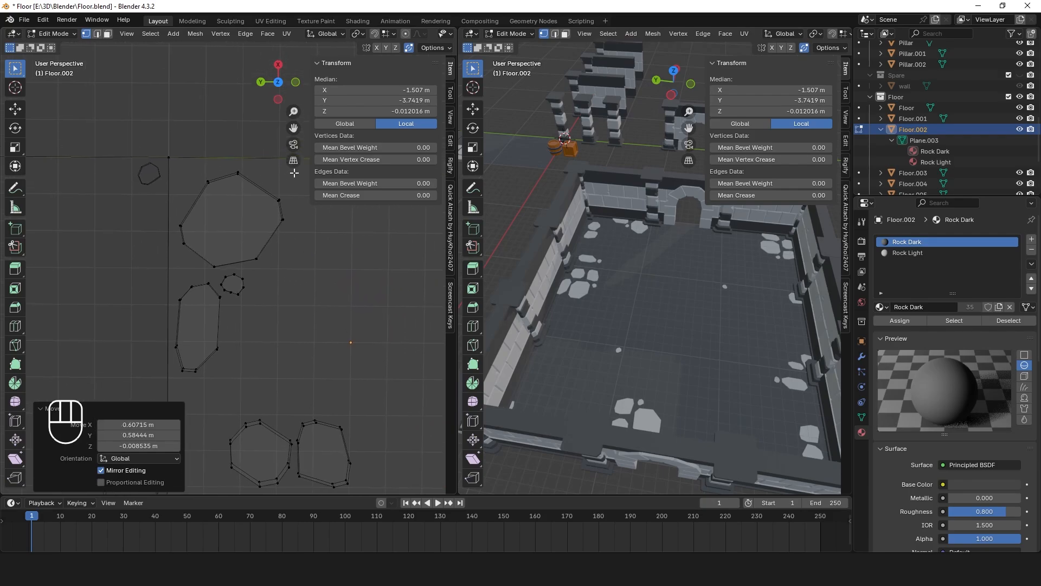
pyautogui.moveTo(295, 173); pyautogui.dragTo(167, 381)
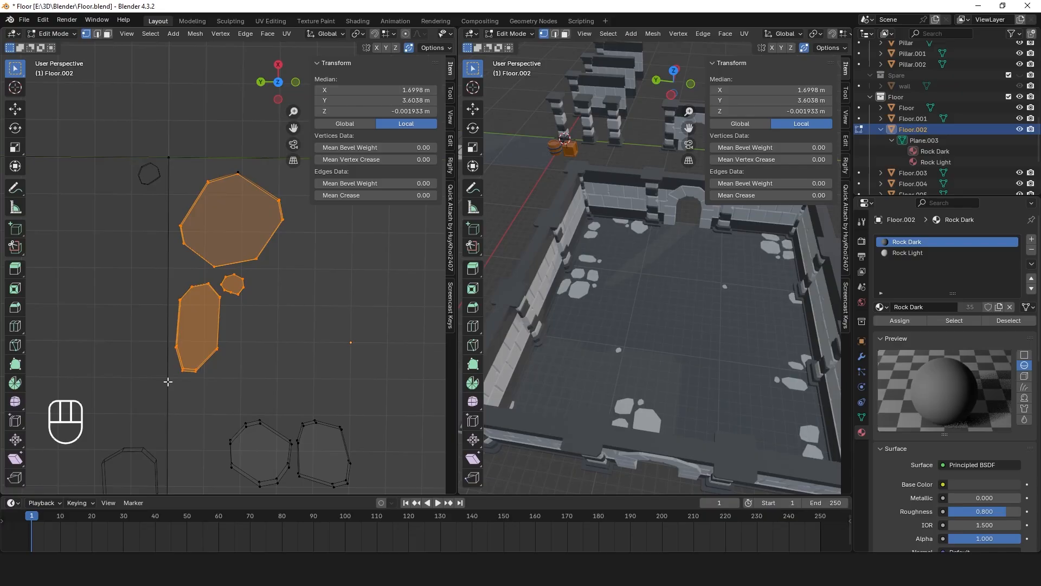
pyautogui.press('g')
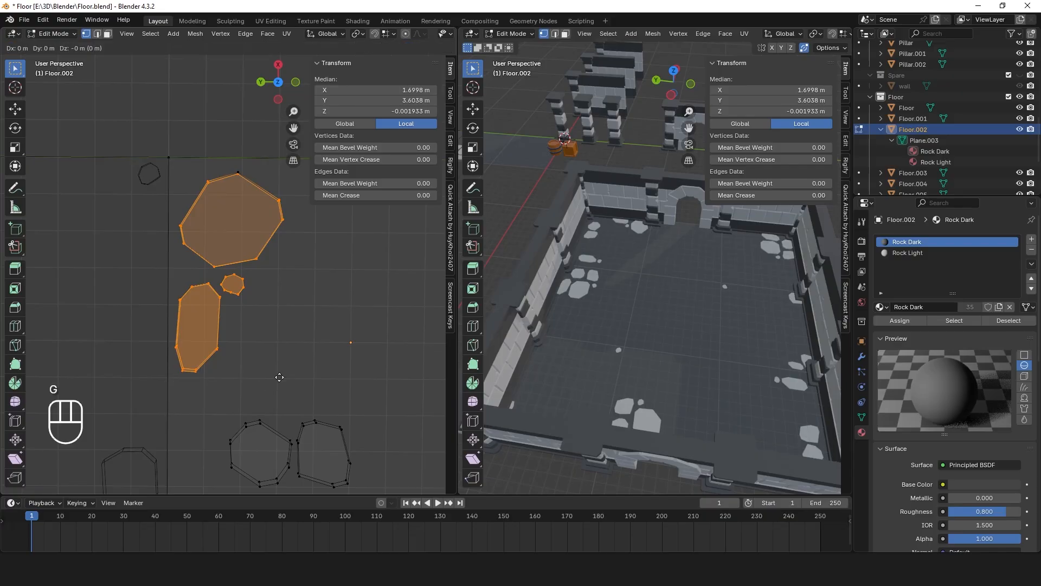
pyautogui.click(297, 371)
pyautogui.hotkey('ctrl', 'z')
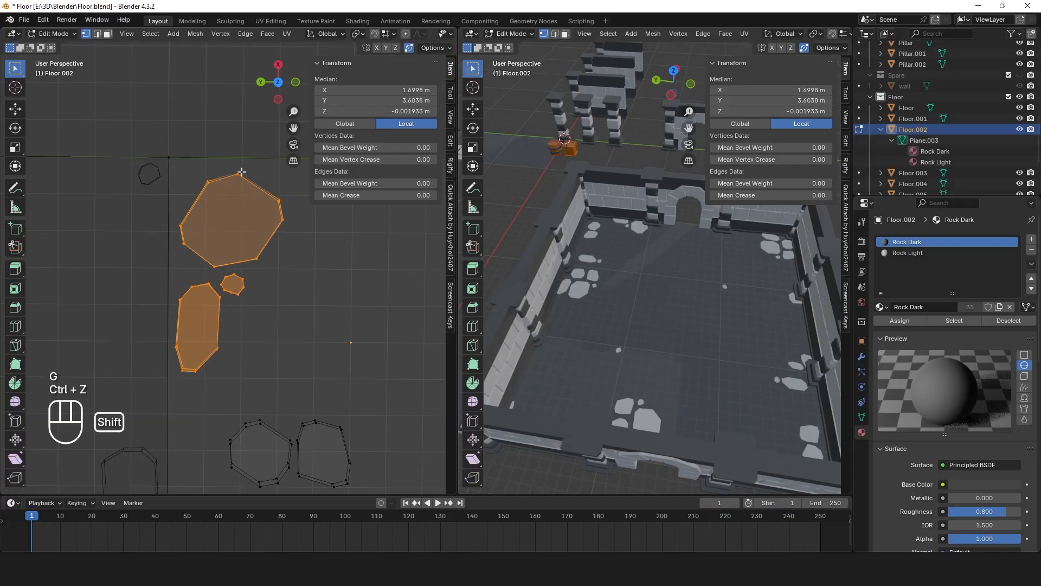
# Move the three selected stones inward to a median of about X 1.66 m, Y 2.46 m, and save the file
pyautogui.keyDown('shift'); pyautogui.click(272, 219); pyautogui.keyUp('shift')
pyautogui.press('g')
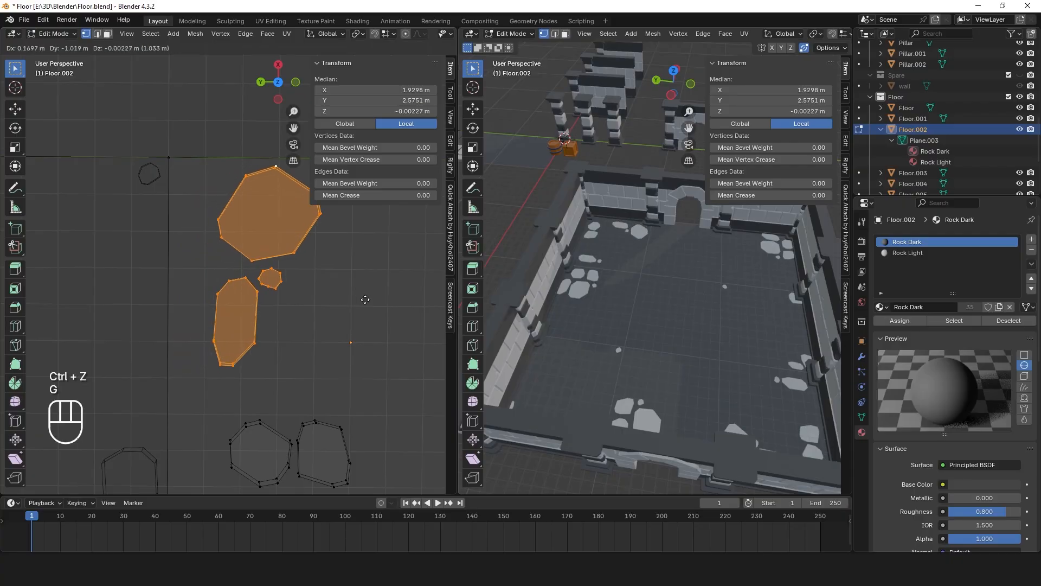
pyautogui.click(368, 305)
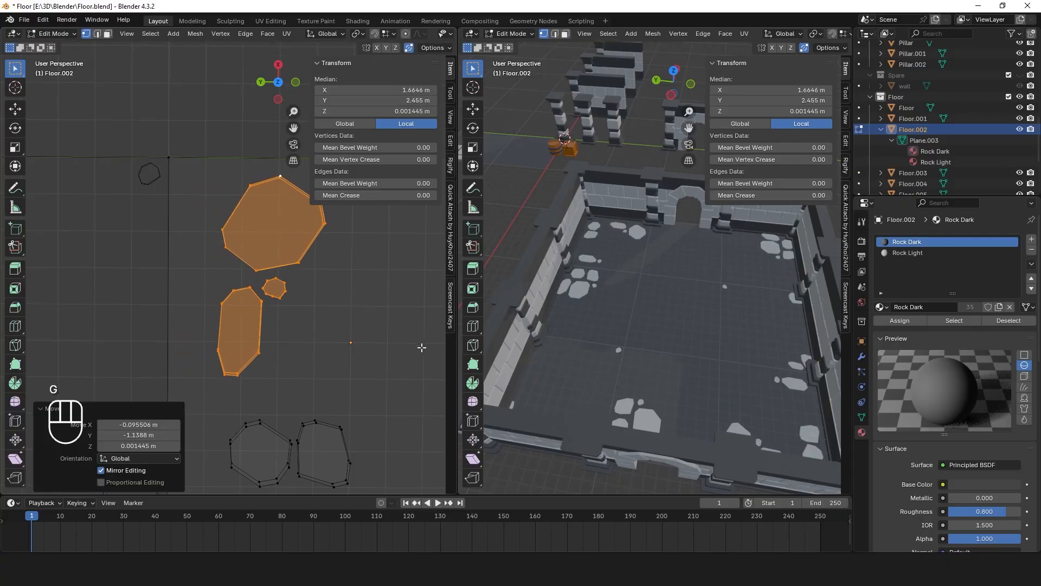
pyautogui.scroll(-3, 422, 347)
pyautogui.keyDown('shift'); pyautogui.moveTo(412, 343); pyautogui.dragTo(419, 24, button='middle'); pyautogui.keyUp('shift')
pyautogui.hotkey('ctrl', 's')
# Align the wireframe view to top orthographic and switch mesh editing from Floor.002 to the adjacent Floor.003 tile
pyautogui.click(277, 66)
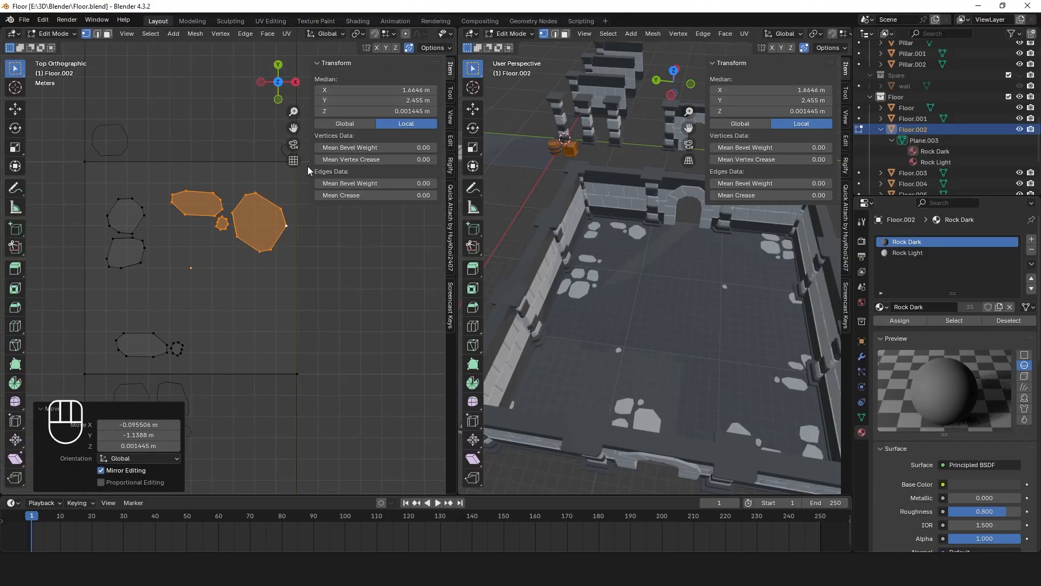
pyautogui.keyDown('shift'); pyautogui.moveTo(259, 303); pyautogui.dragTo(382, 356, button='middle'); pyautogui.keyUp('shift')
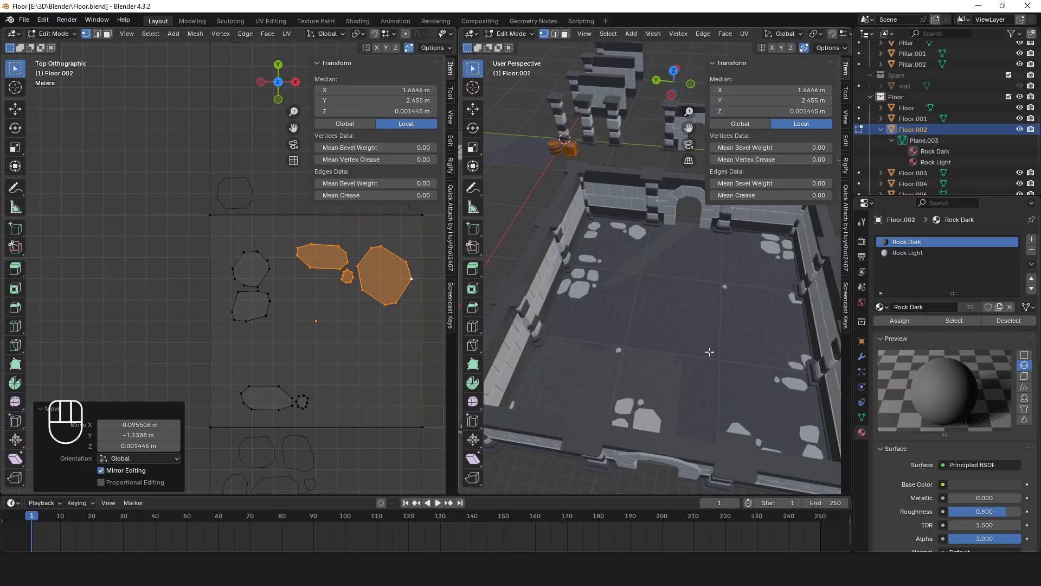
pyautogui.moveTo(731, 388); pyautogui.dragTo(662, 361, button='middle')
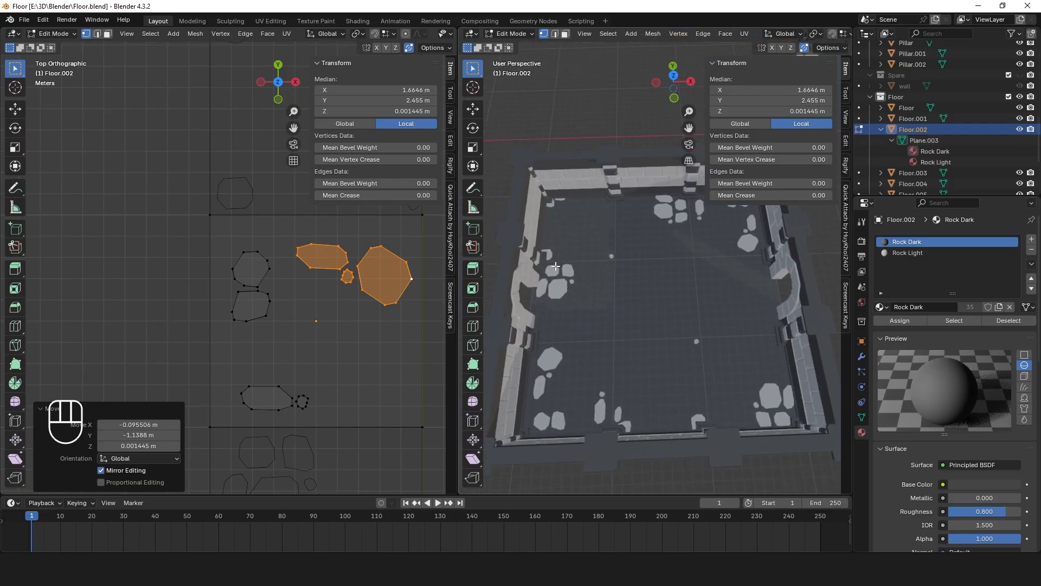
pyautogui.keyDown('shift'); pyautogui.moveTo(197, 279); pyautogui.dragTo(173, 462, button='middle'); pyautogui.keyUp('shift')
pyautogui.click(112, 222)
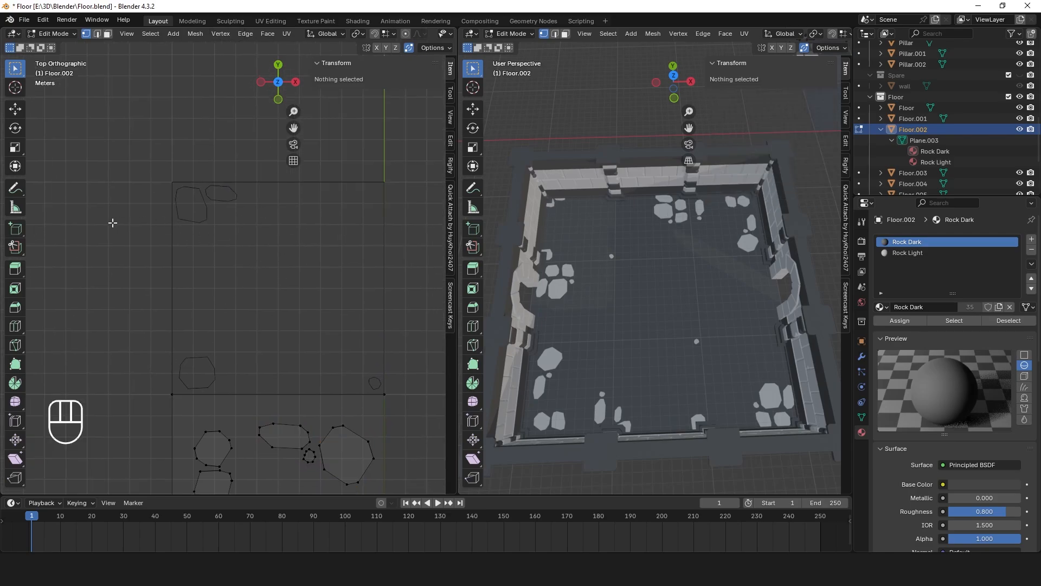
pyautogui.click(53, 33)
pyautogui.click(54, 46)
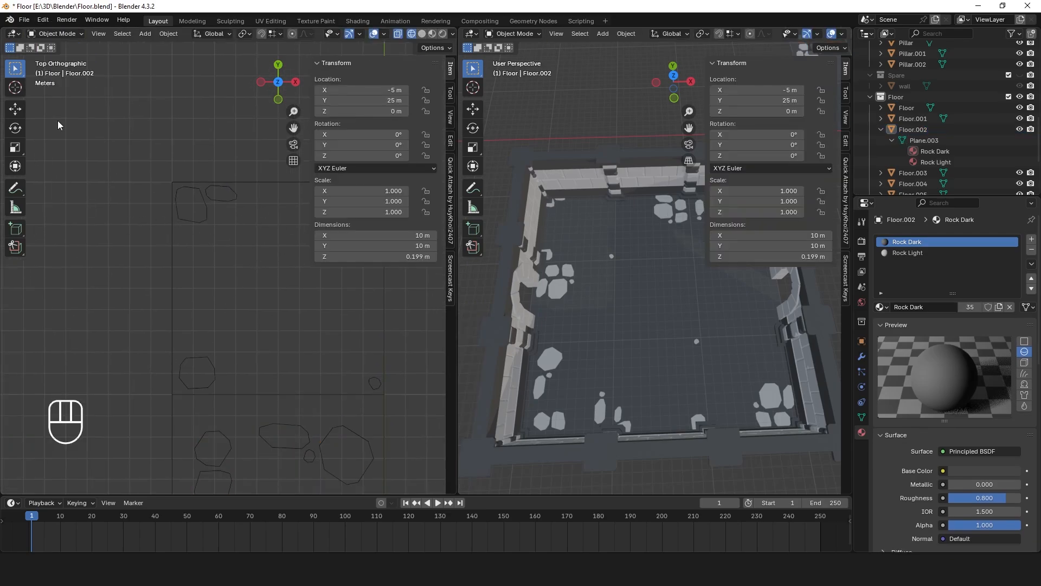
pyautogui.click(217, 271)
pyautogui.click(56, 37)
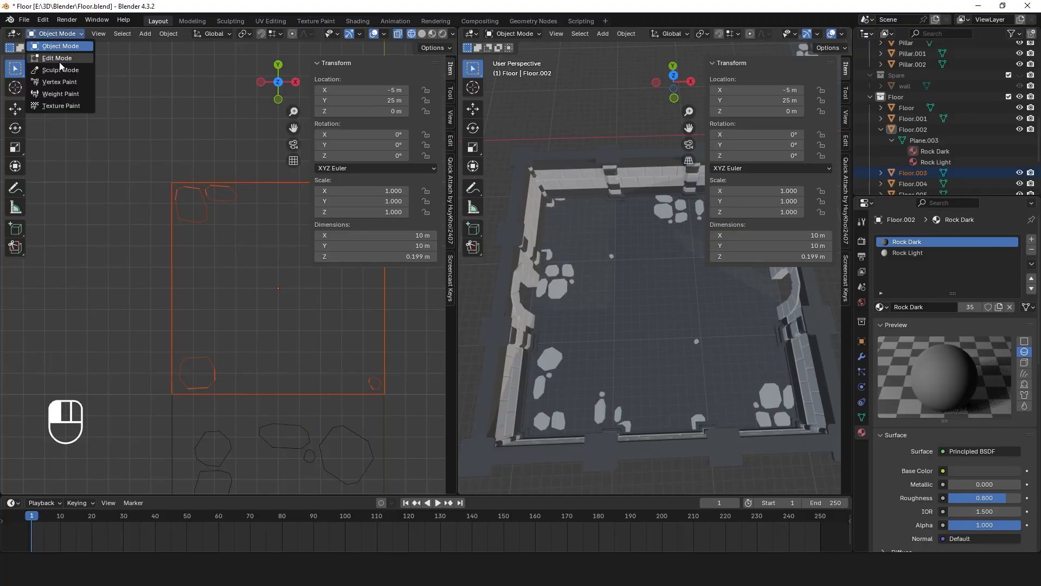
pyautogui.click(60, 58)
# Move the two adjacent stones in Floor.003's corner inward by about 0.6 m along X and -0.7 m along Y
pyautogui.moveTo(272, 242); pyautogui.dragTo(173, 184)
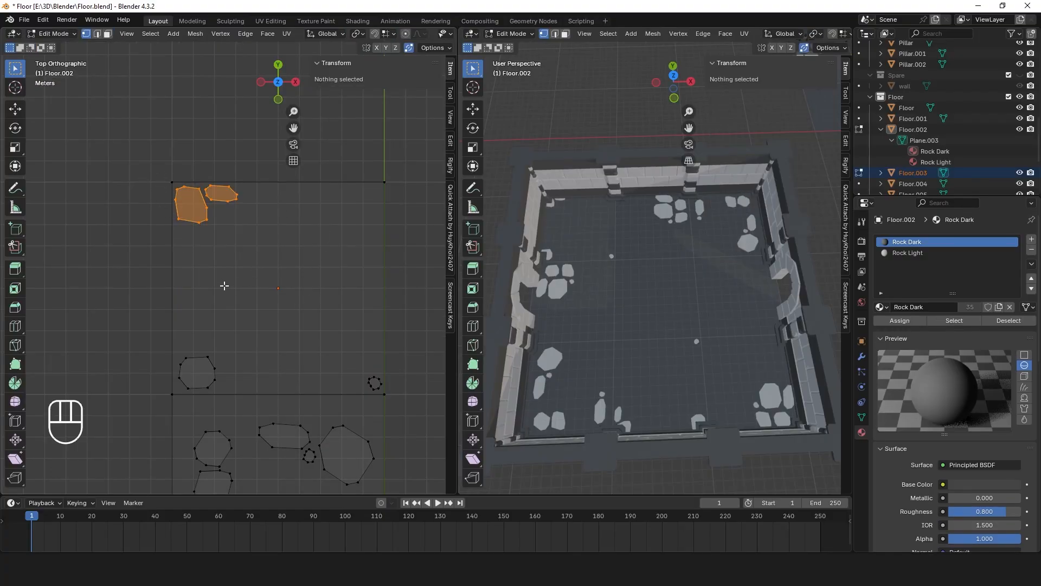
pyautogui.press('g')
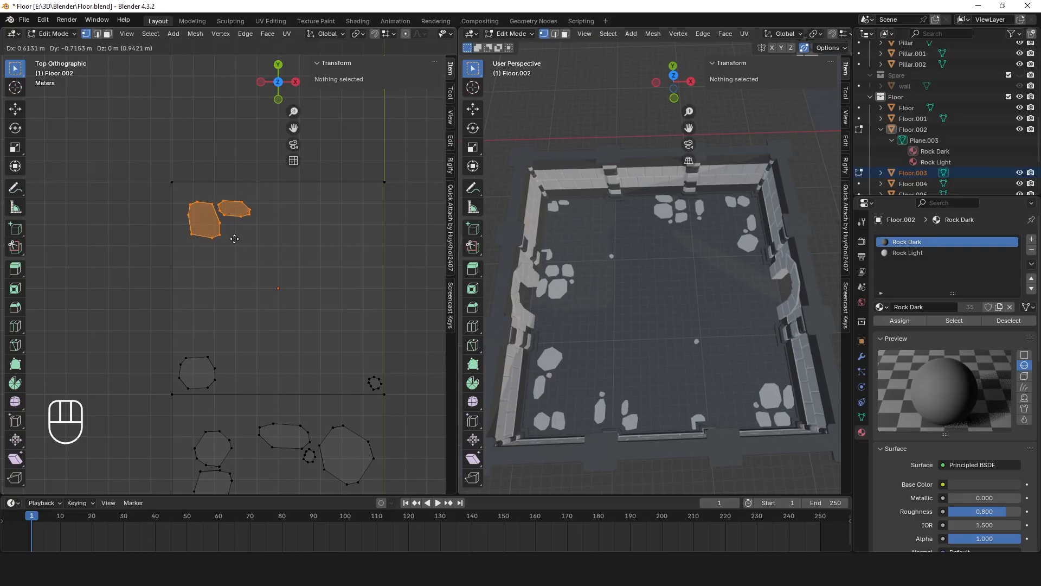
pyautogui.click(236, 238)
# Move the smaller of the two stones to a median of about X -1.80 m, Y 3.21 m and rotate it about -20.5°
pyautogui.click(260, 223)
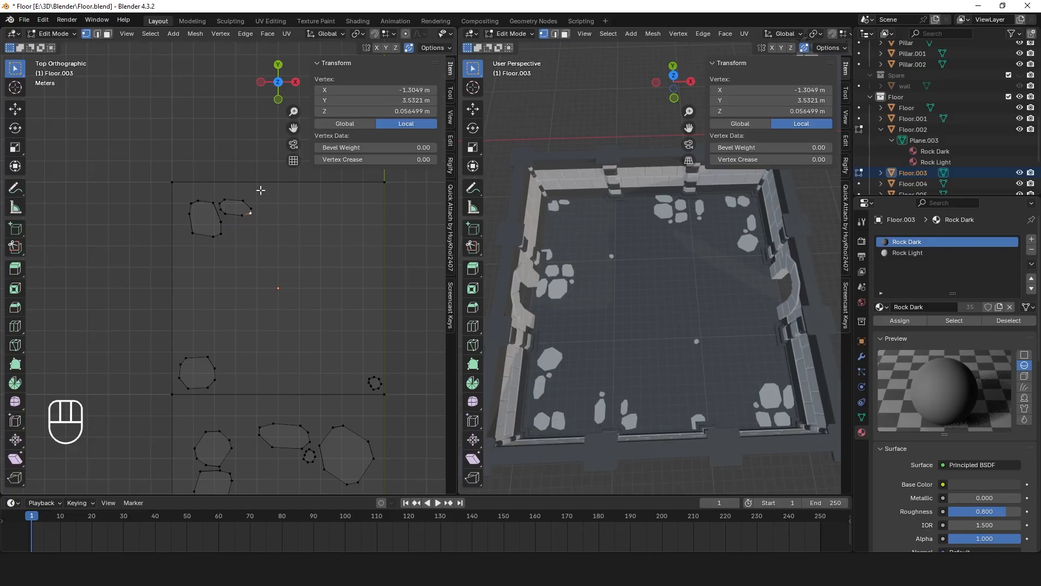
pyautogui.moveTo(260, 190); pyautogui.dragTo(218, 218)
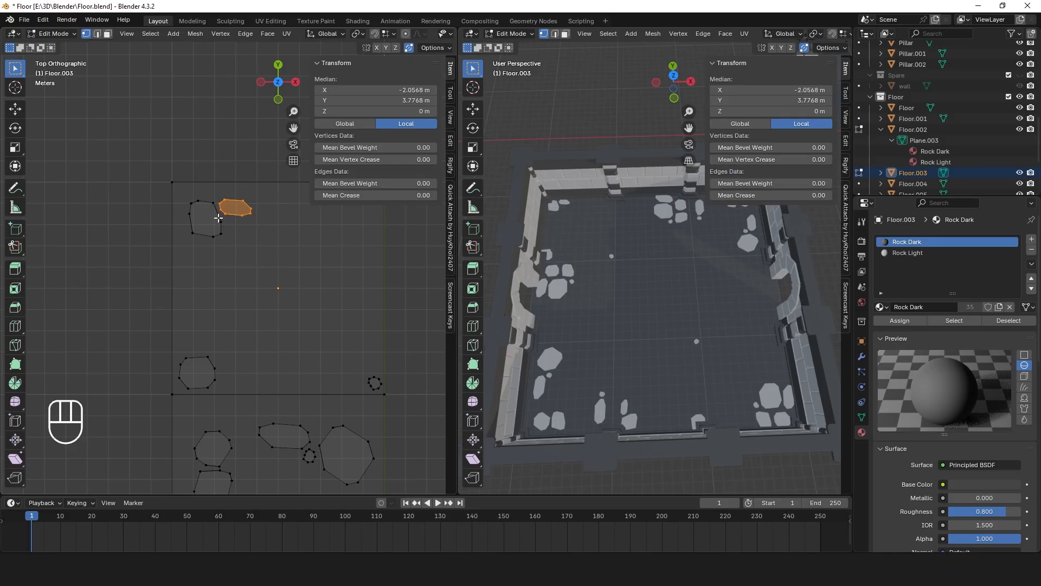
pyautogui.press('g')
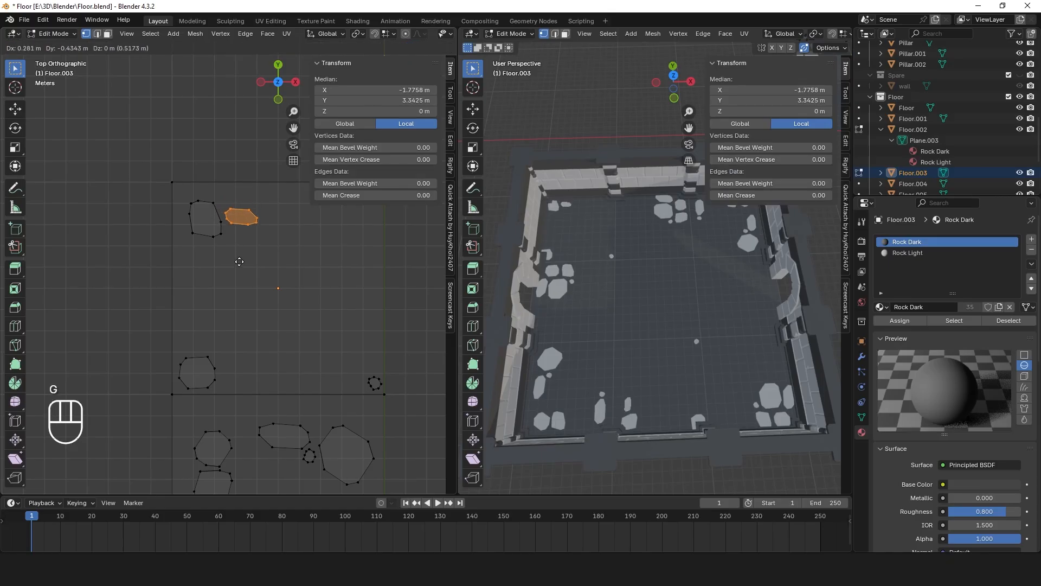
pyautogui.click(239, 263)
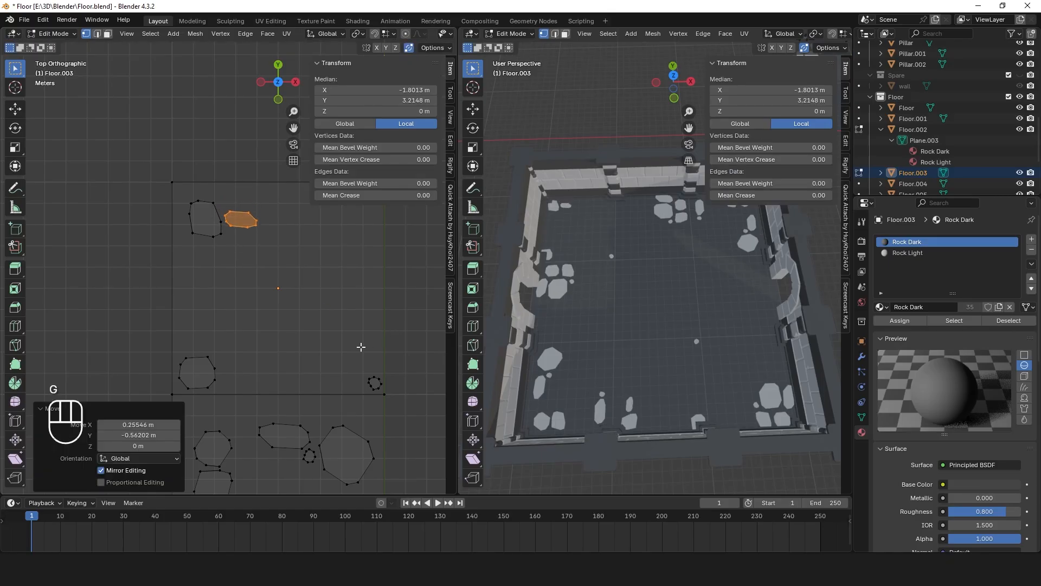
pyautogui.press('r')
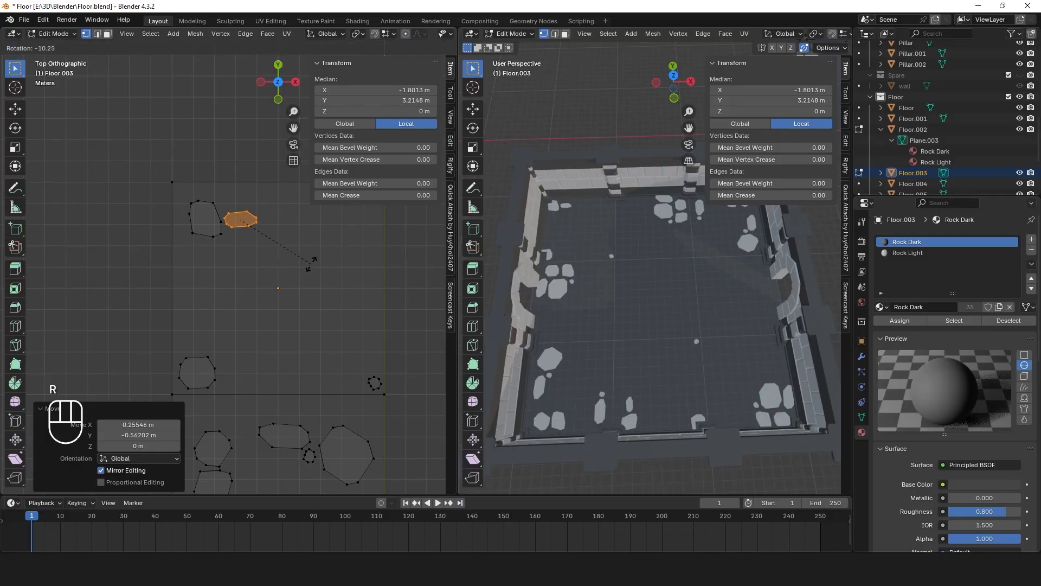
pyautogui.click(314, 249)
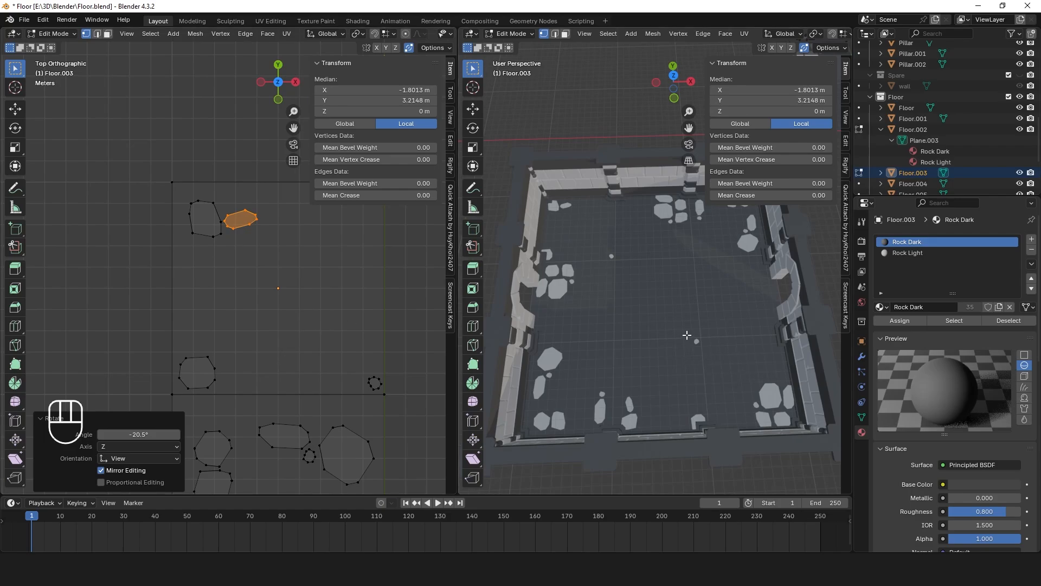
# Move the rounded stone in Floor.003's other corner to a median of about X -2.53 m, Y -4.13 m
pyautogui.moveTo(179, 348); pyautogui.dragTo(232, 390)
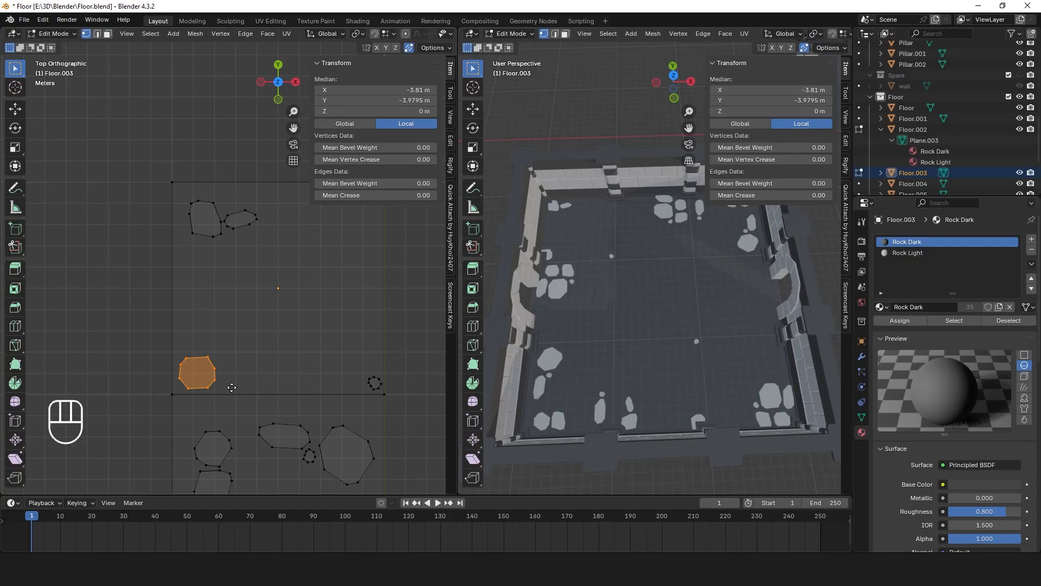
pyautogui.press('g')
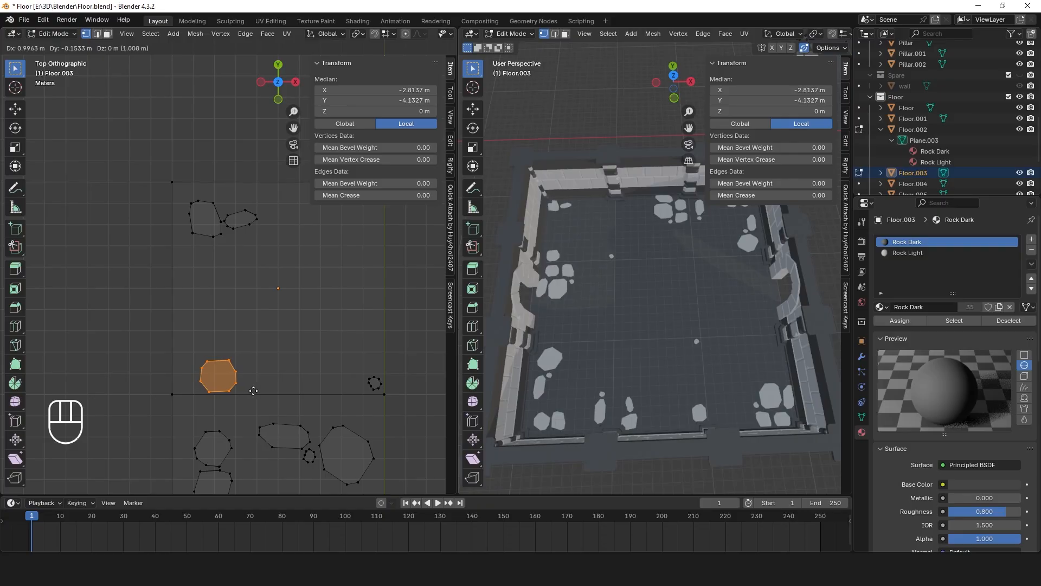
pyautogui.click(257, 391)
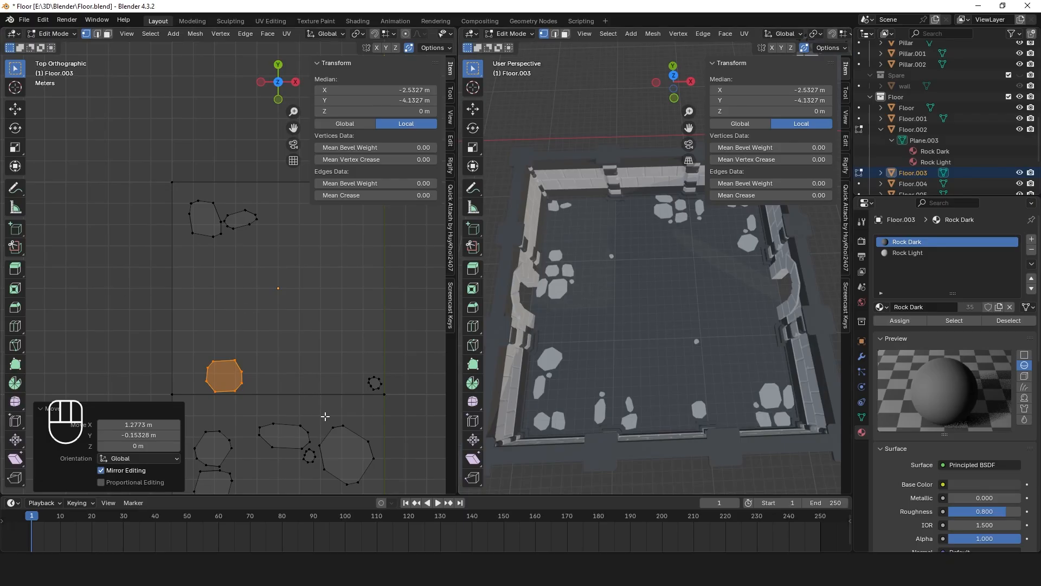
pyautogui.moveTo(659, 382)
pyautogui.keyDown('shift'); pyautogui.mouseDown(button='middle')
pyautogui.moveTo(620, 391)
pyautogui.moveTo(659, 392)
pyautogui.mouseUp(button='middle'); pyautogui.keyUp('shift')
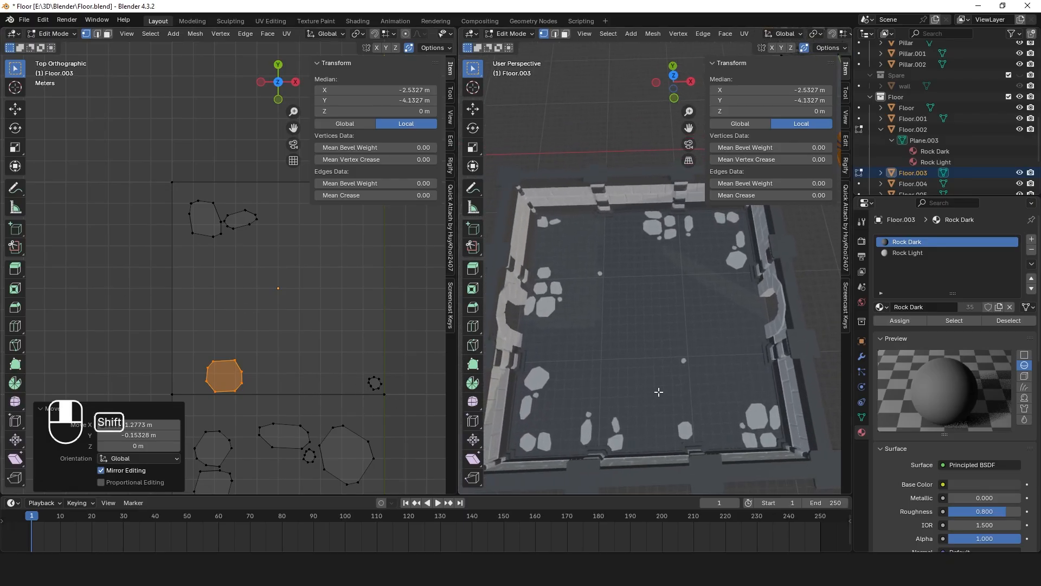
# Switch mesh editing from Floor.003 to the Floor.001 tile and hide the wireframe view's sidebar
pyautogui.keyDown('shift'); pyautogui.moveTo(309, 250); pyautogui.dragTo(292, 91, button='middle'); pyautogui.keyUp('shift')
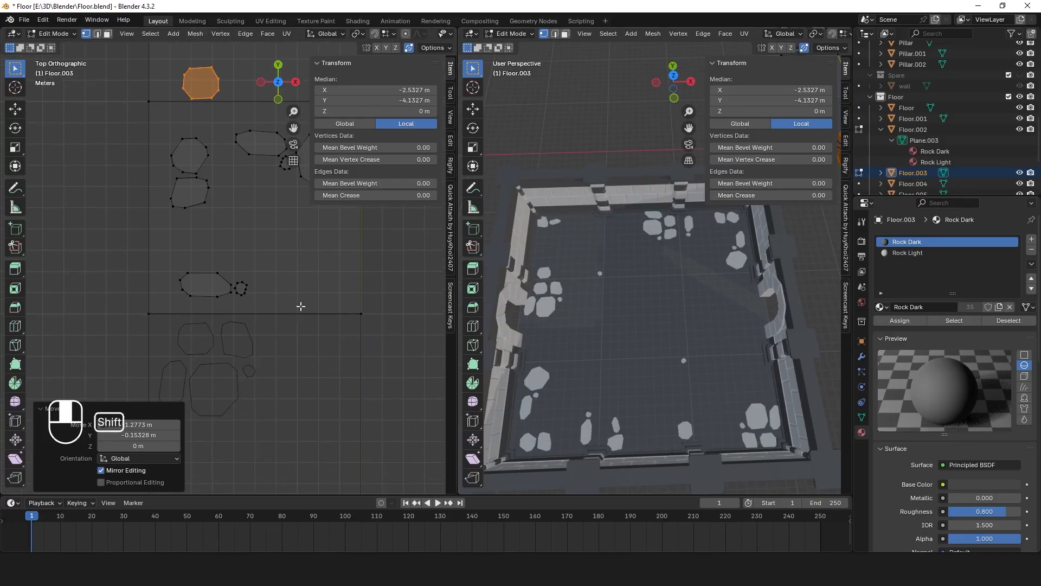
pyautogui.keyDown('shift'); pyautogui.moveTo(299, 305); pyautogui.dragTo(309, 157, button='middle'); pyautogui.keyUp('shift')
pyautogui.click(54, 34)
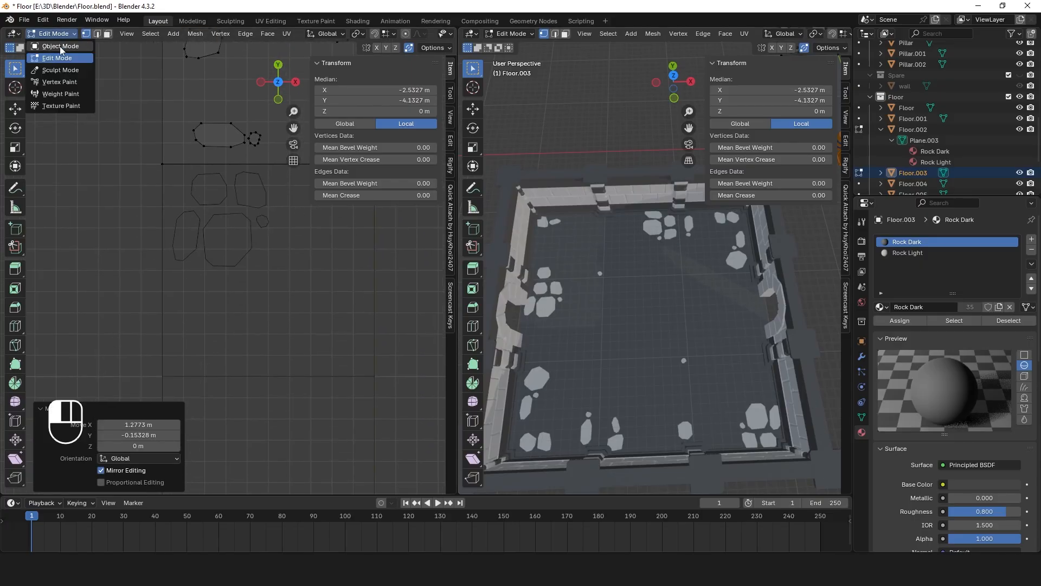
pyautogui.click(54, 24)
pyautogui.click(268, 282)
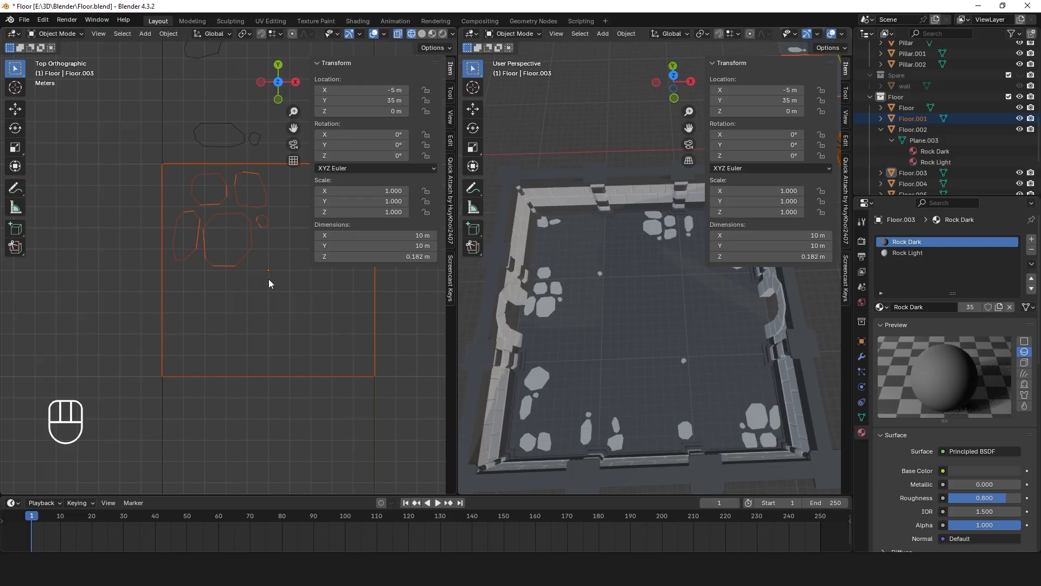
pyautogui.click(64, 34)
pyautogui.click(63, 52)
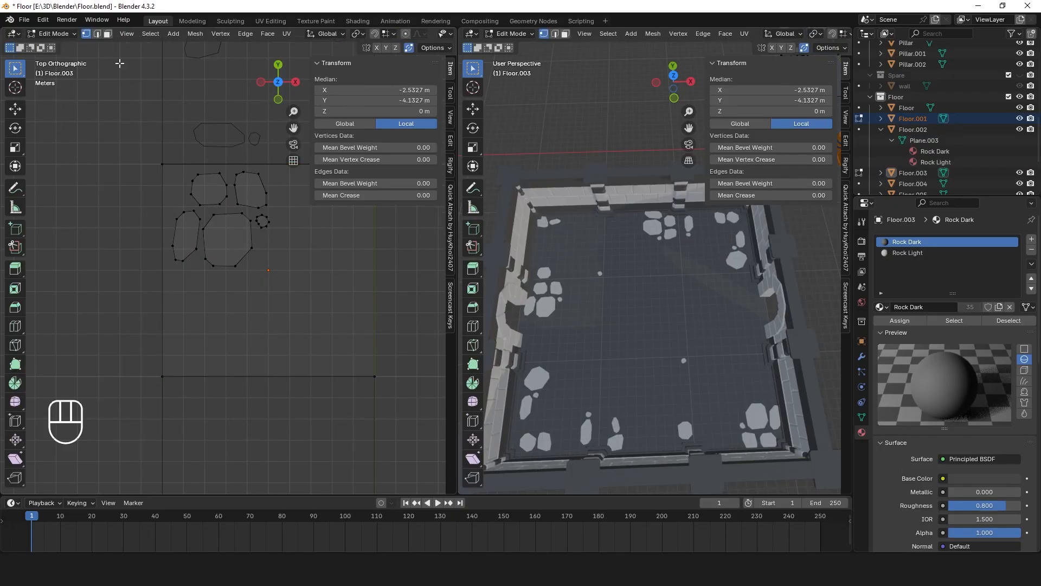
pyautogui.press('n')
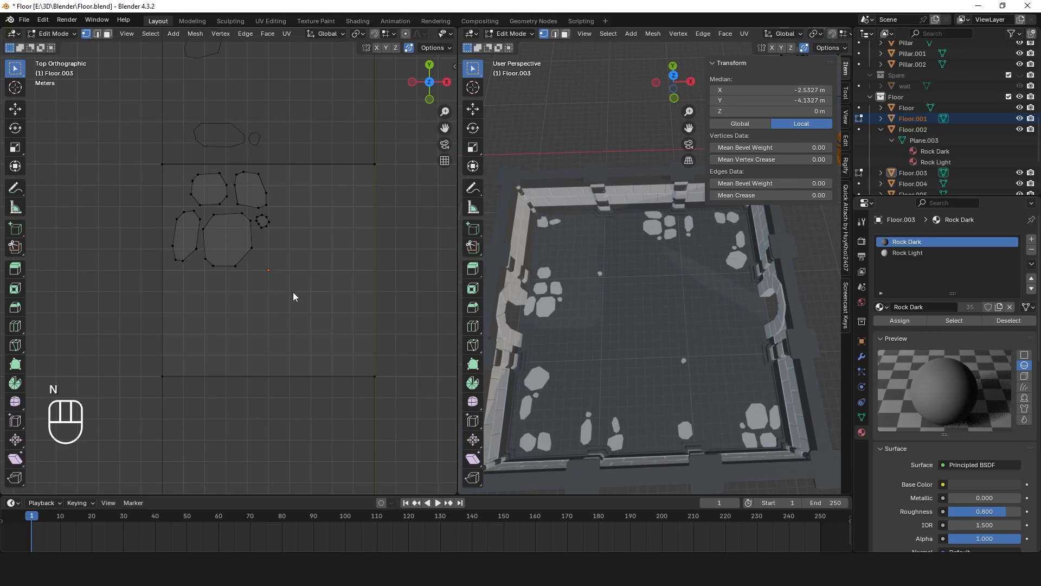
# Select Floor.001's cluster of five stones and move it about 0.18 m along X and -0.46 m along Y
pyautogui.moveTo(312, 291); pyautogui.dragTo(173, 171)
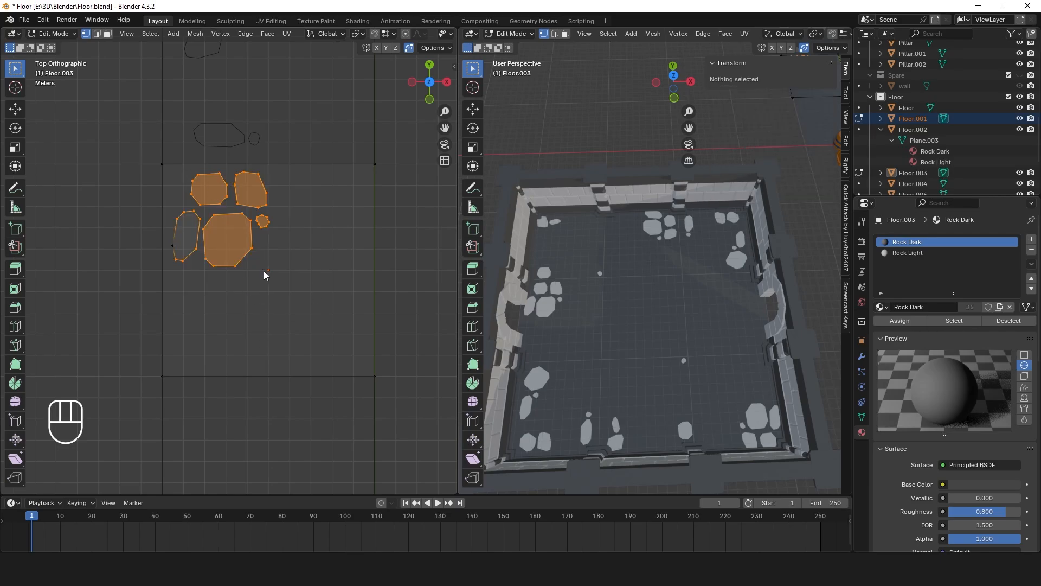
pyautogui.moveTo(236, 241); pyautogui.dragTo(173, 174)
pyautogui.press('g')
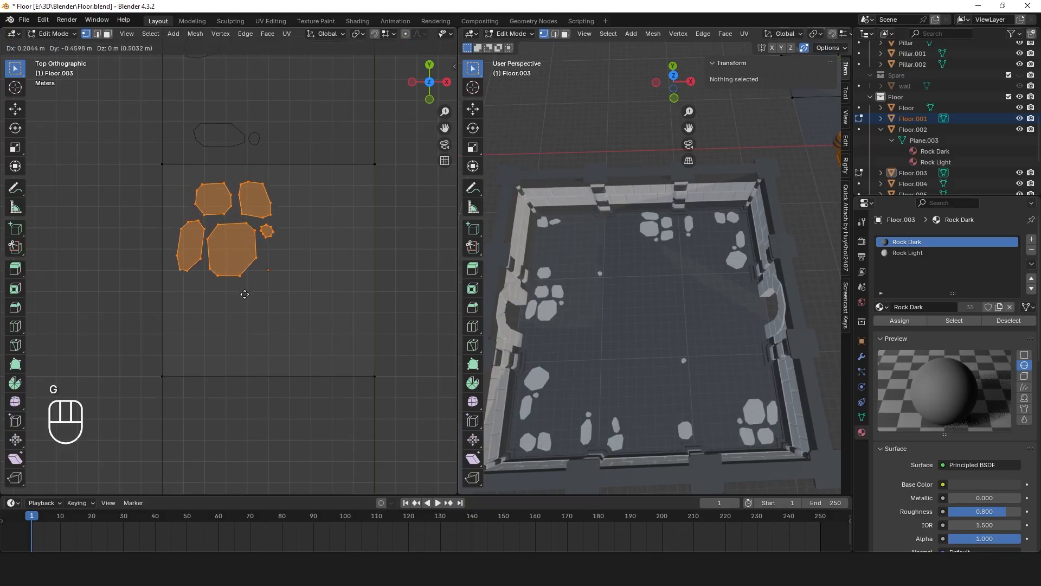
pyautogui.click(243, 293)
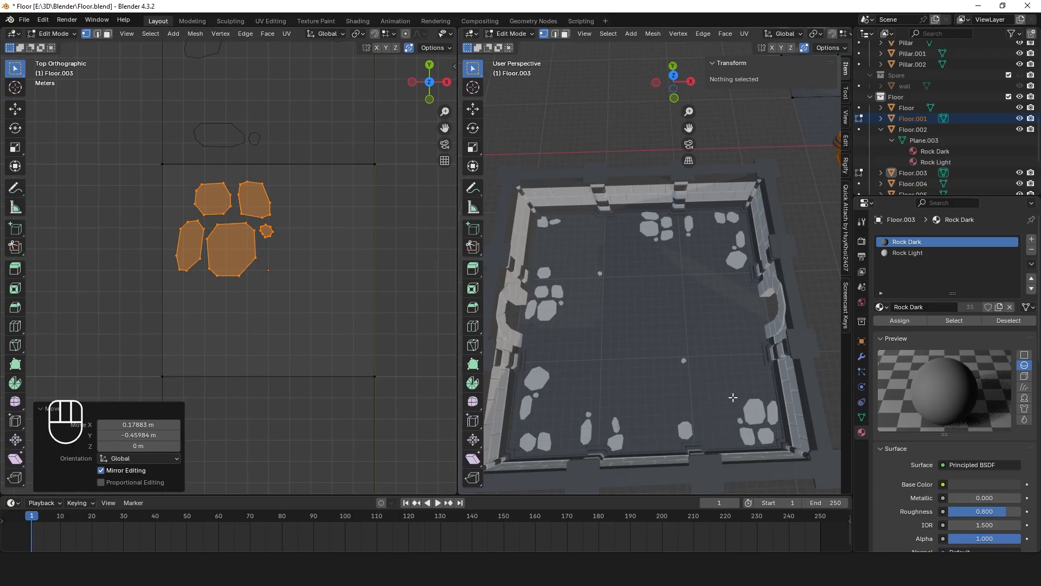
# Shift the five selected stones a further 0.41 m along X and 0.18 m along Y, clear of the wall
pyautogui.press('g')
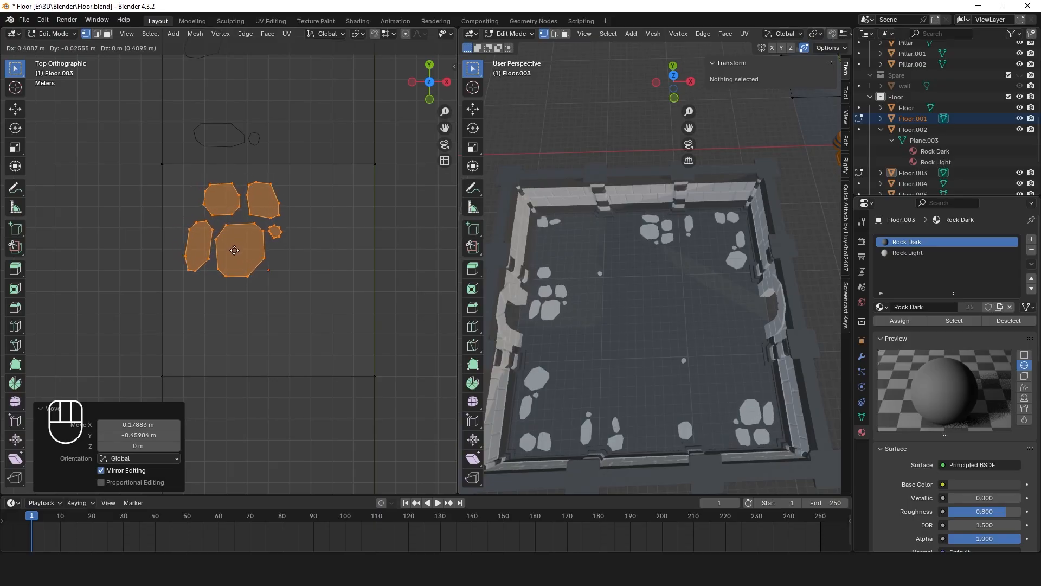
pyautogui.click(235, 245)
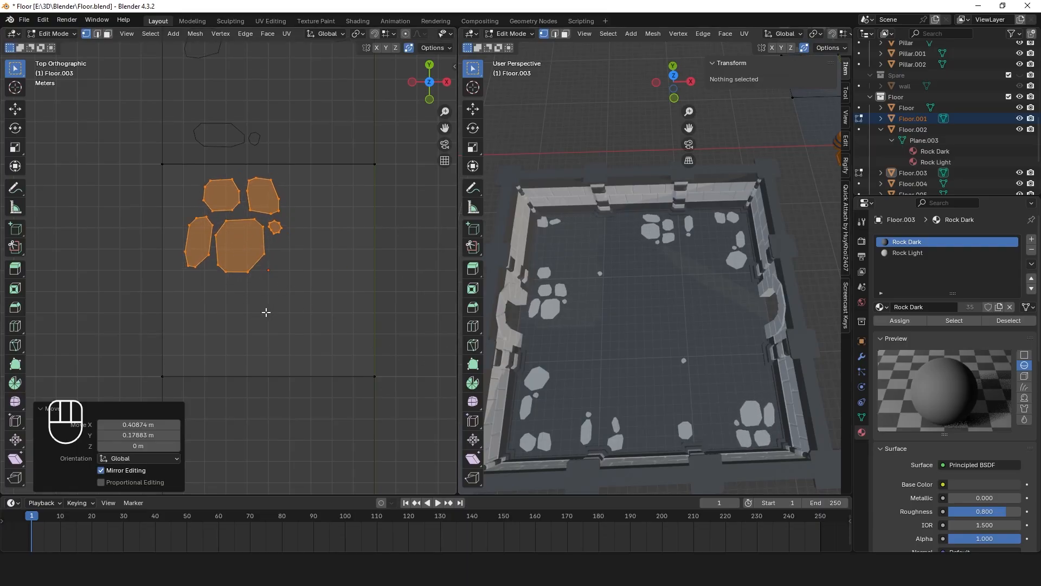
pyautogui.moveTo(716, 364); pyautogui.dragTo(789, 310, button='middle')
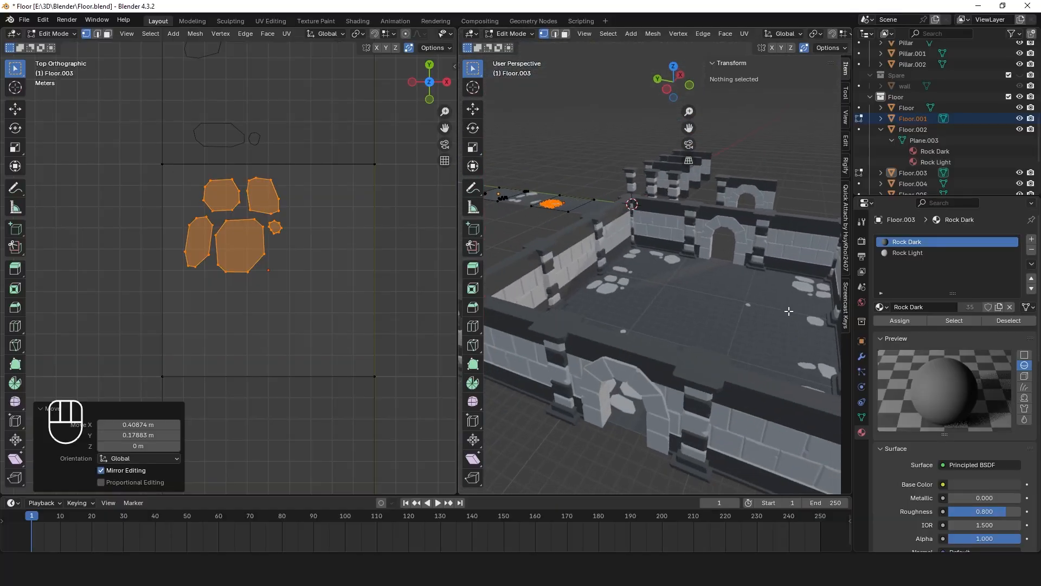
# Merge the two viewports into one large viewport and turn it to a perspective view of the whole scene
pyautogui.keyDown('shift'); pyautogui.moveTo(709, 307); pyautogui.dragTo(752, 476, button='middle'); pyautogui.keyUp('shift')
pyautogui.scroll(-2, 655, 302)
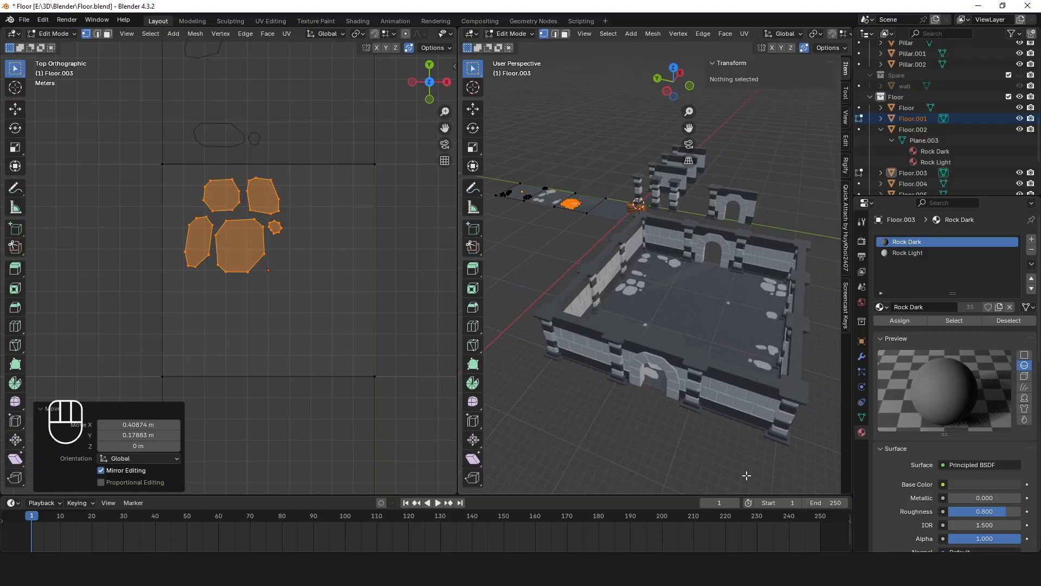
pyautogui.moveTo(455, 493); pyautogui.dragTo(474, 415)
pyautogui.scroll(-10, 472, 404)
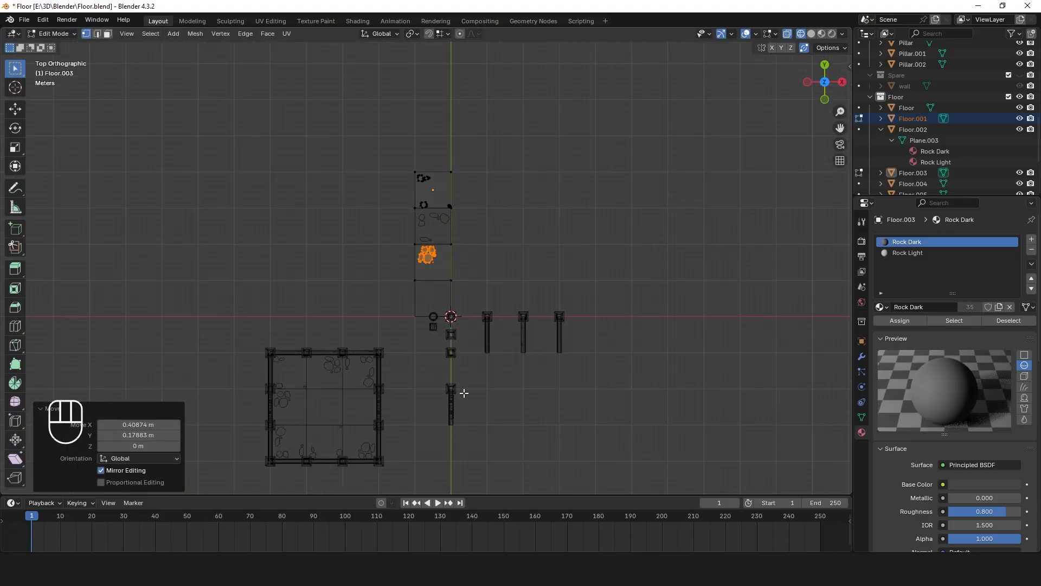
pyautogui.moveTo(481, 403); pyautogui.dragTo(623, 264, button='middle')
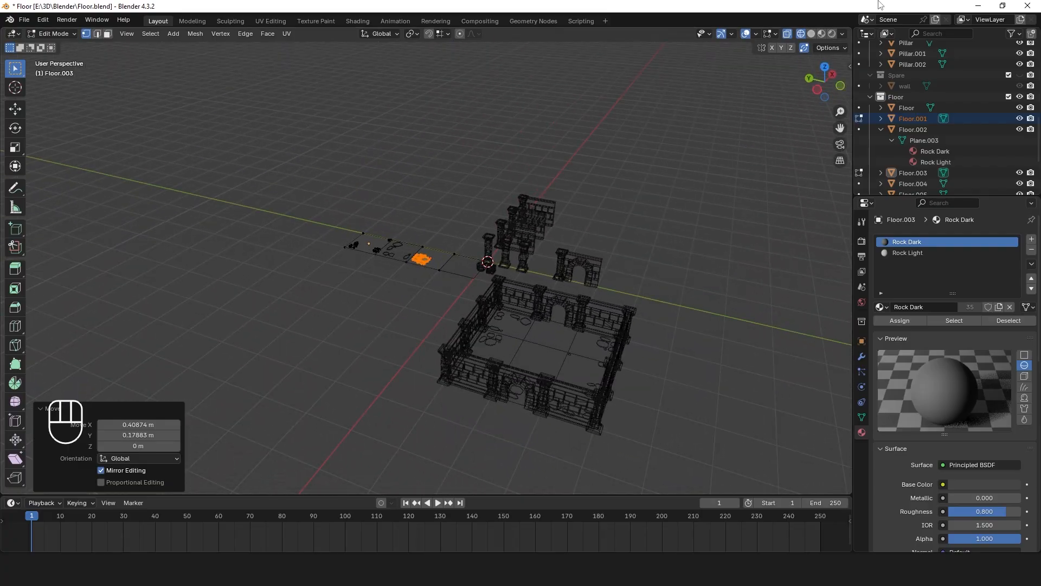
# Switch the viewport shading to Material Preview and return from mesh editing to Object Mode
pyautogui.click(822, 33)
pyautogui.keyDown('shift'); pyautogui.moveTo(650, 404); pyautogui.dragTo(582, 336, button='middle'); pyautogui.keyUp('shift')
pyautogui.click(54, 34)
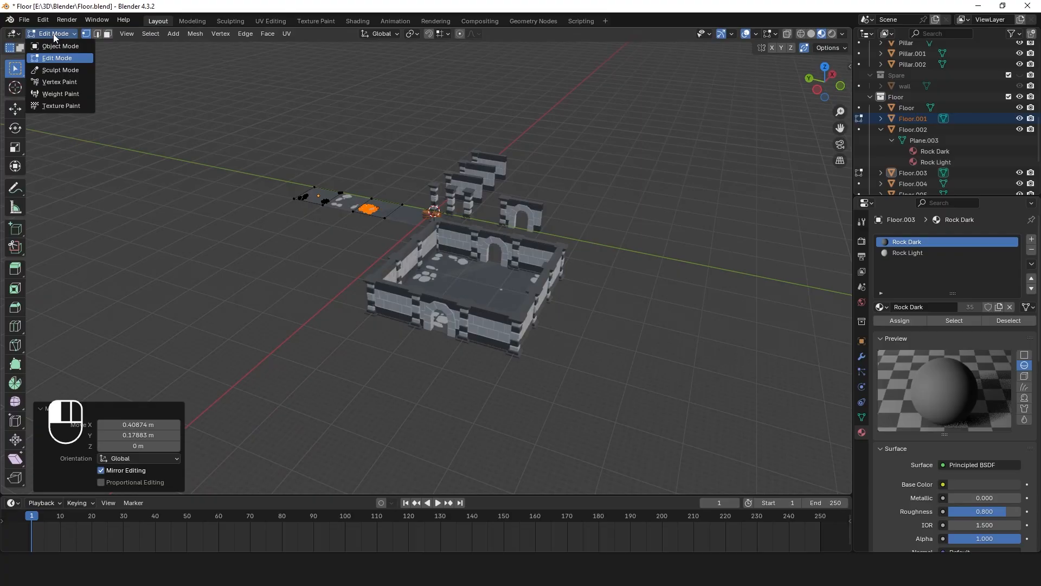
pyautogui.click(58, 46)
# Examine the dungeon room's floor from several angles, checking the tile layout and how the stones sit relative to the walls
pyautogui.scroll(3, 571, 297)
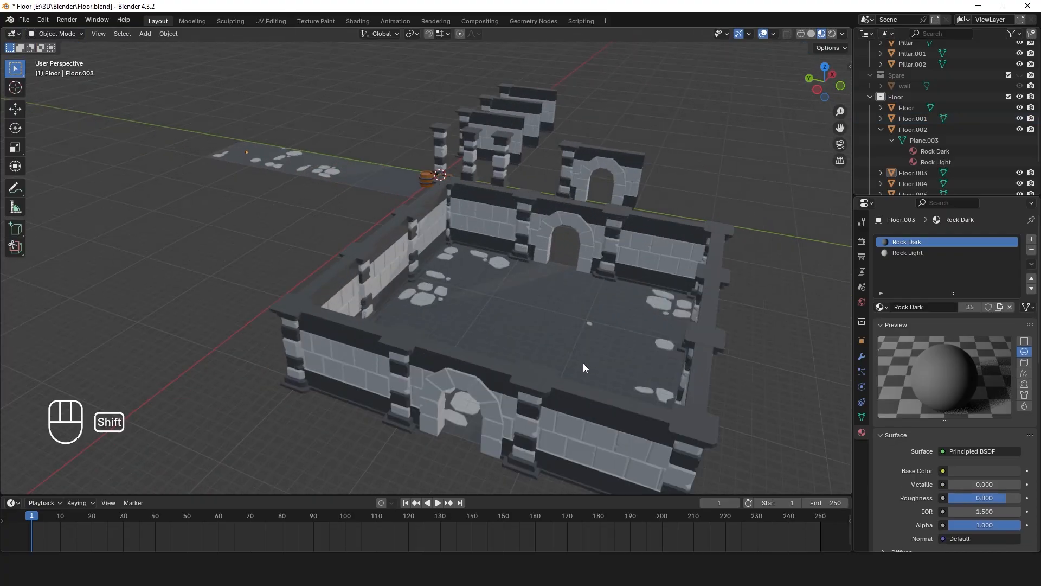
pyautogui.keyDown('shift'); pyautogui.moveTo(584, 362); pyautogui.dragTo(517, 336, button='middle'); pyautogui.keyUp('shift')
pyautogui.scroll(4, 499, 336)
pyautogui.keyDown('shift'); pyautogui.moveTo(613, 398); pyautogui.dragTo(532, 347, button='middle'); pyautogui.keyUp('shift')
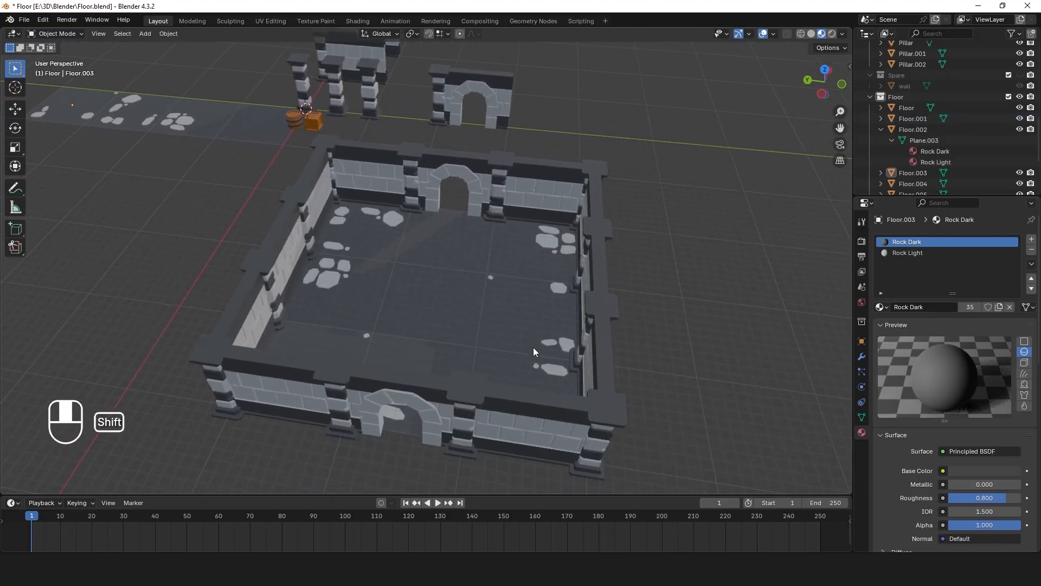
pyautogui.click(434, 235)
pyautogui.click(574, 278)
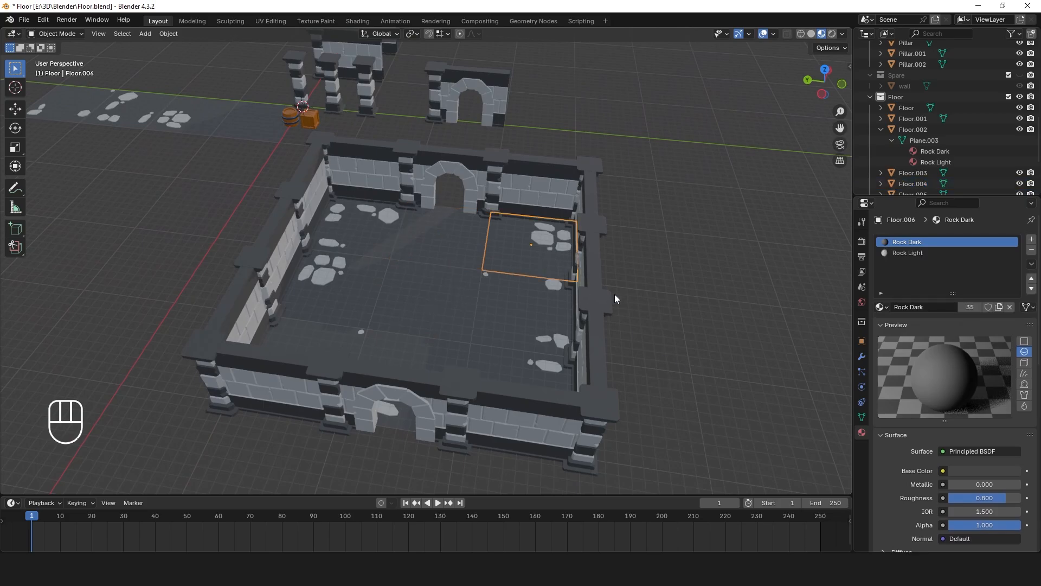
pyautogui.moveTo(613, 294); pyautogui.dragTo(588, 300, button='middle')
pyautogui.scroll(-5, 521, 308)
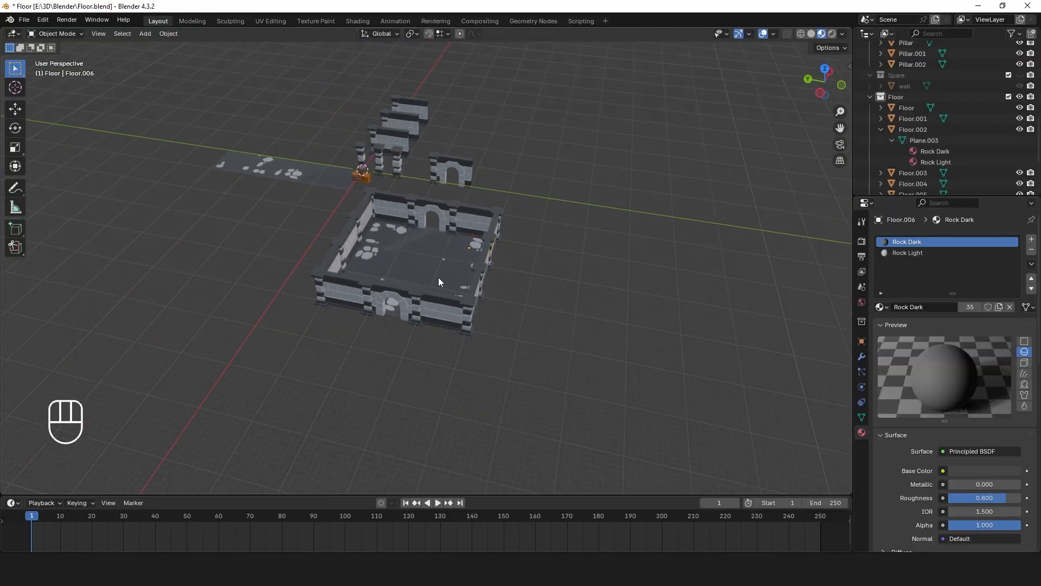
pyautogui.moveTo(439, 278); pyautogui.dragTo(462, 324, button='middle')
pyautogui.scroll(4, 522, 406)
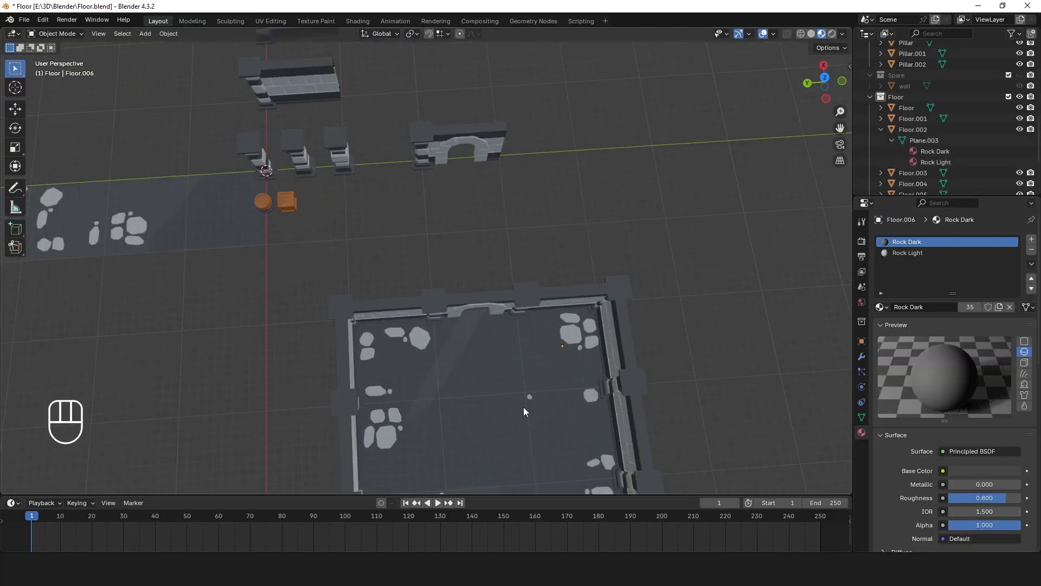
pyautogui.keyDown('shift'); pyautogui.moveTo(523, 382); pyautogui.dragTo(476, 197, button='middle'); pyautogui.keyUp('shift')
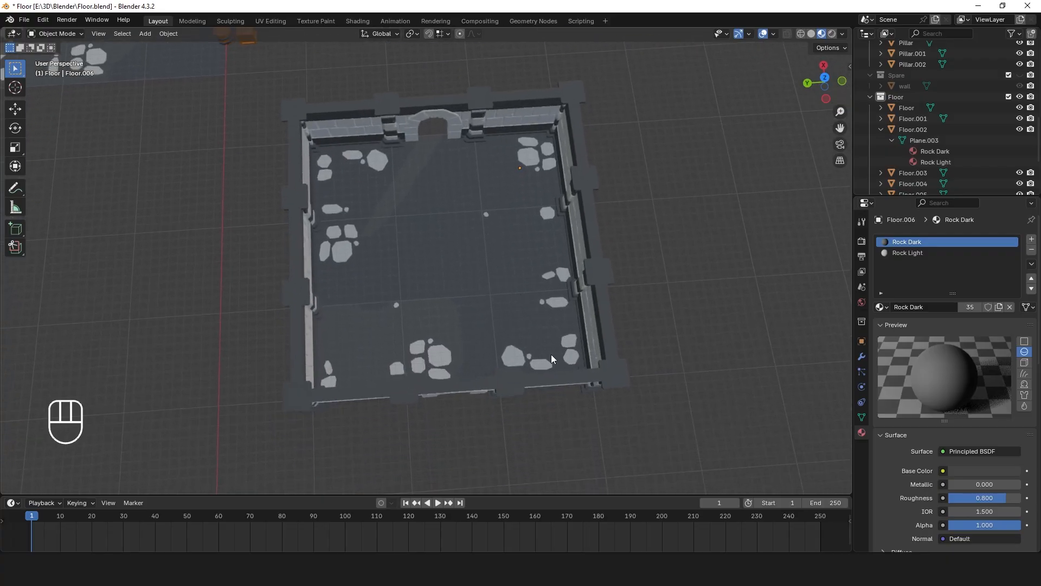
pyautogui.moveTo(551, 353); pyautogui.dragTo(499, 279, button='middle')
pyautogui.click(478, 255)
pyautogui.click(656, 268)
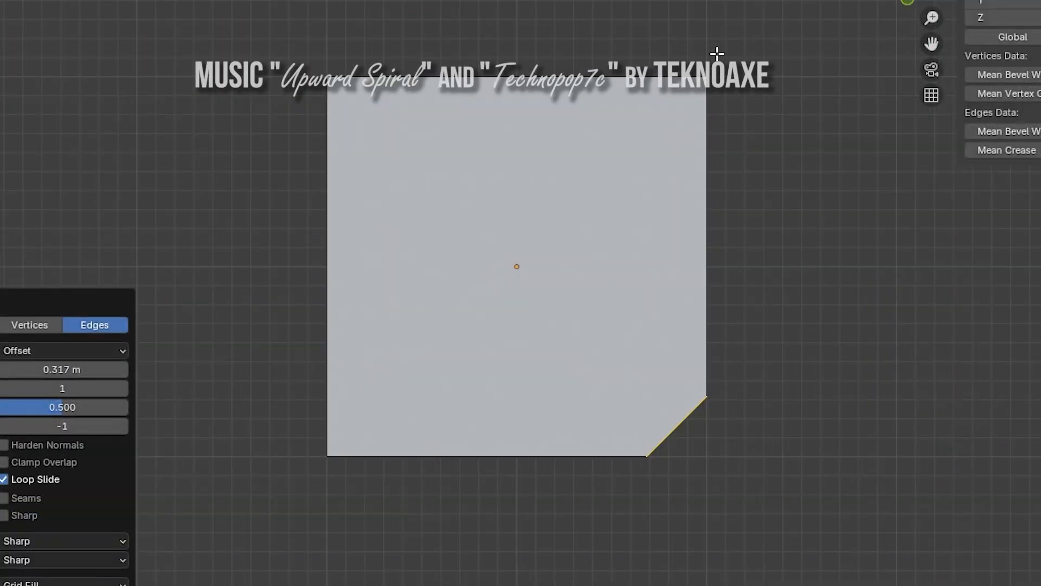
# Bevel the vertical corner edges of the flat square slab with an offset of about 0.317 m
pyautogui.moveTo(718, 51); pyautogui.dragTo(555, 530, button='middle')
pyautogui.hotkey('ctrl', 'b')
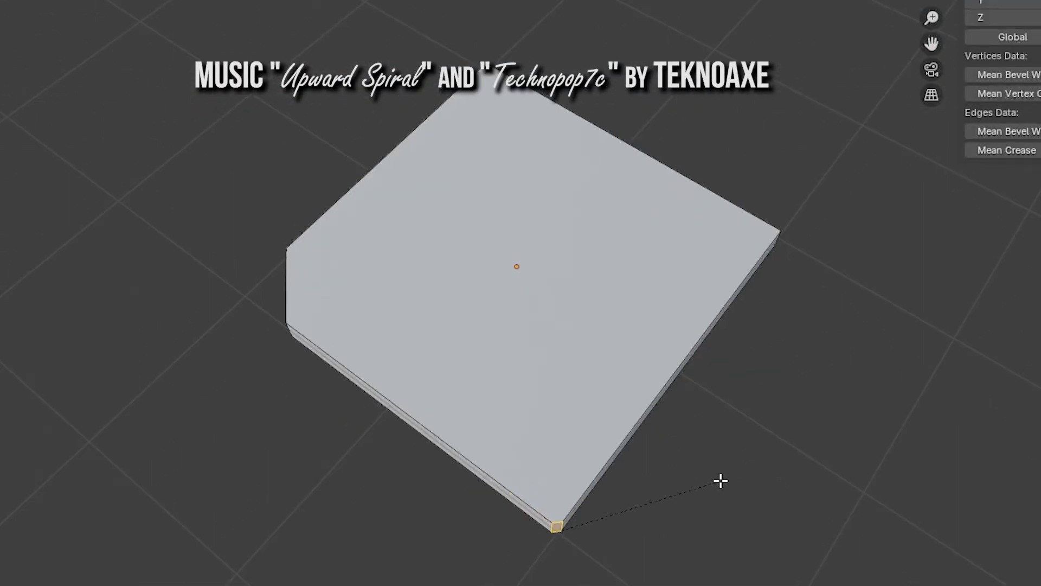
pyautogui.click(557, 524)
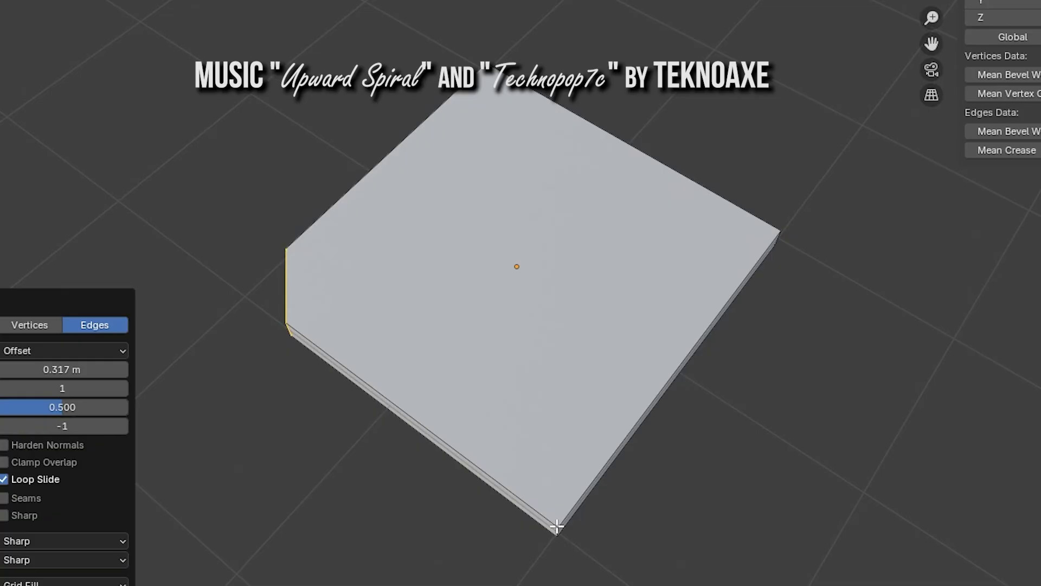
pyautogui.press('KP_7')
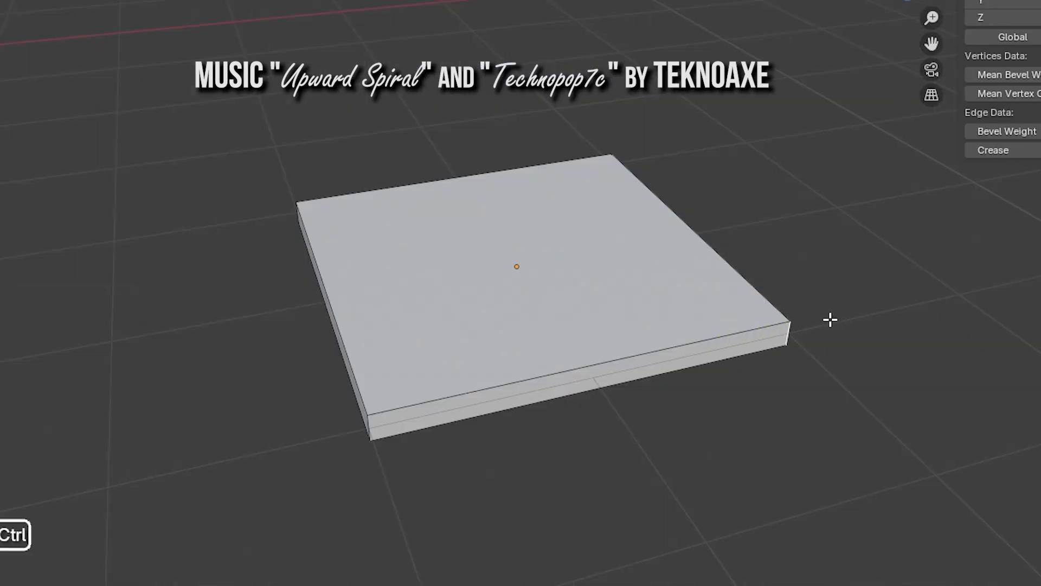
pyautogui.hotkey('ctrl', 'b')
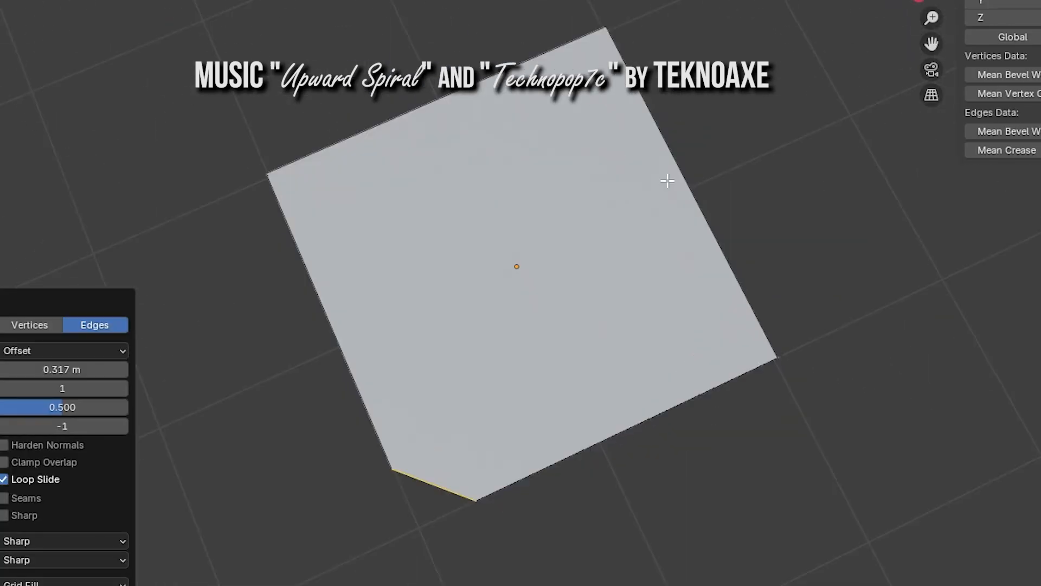